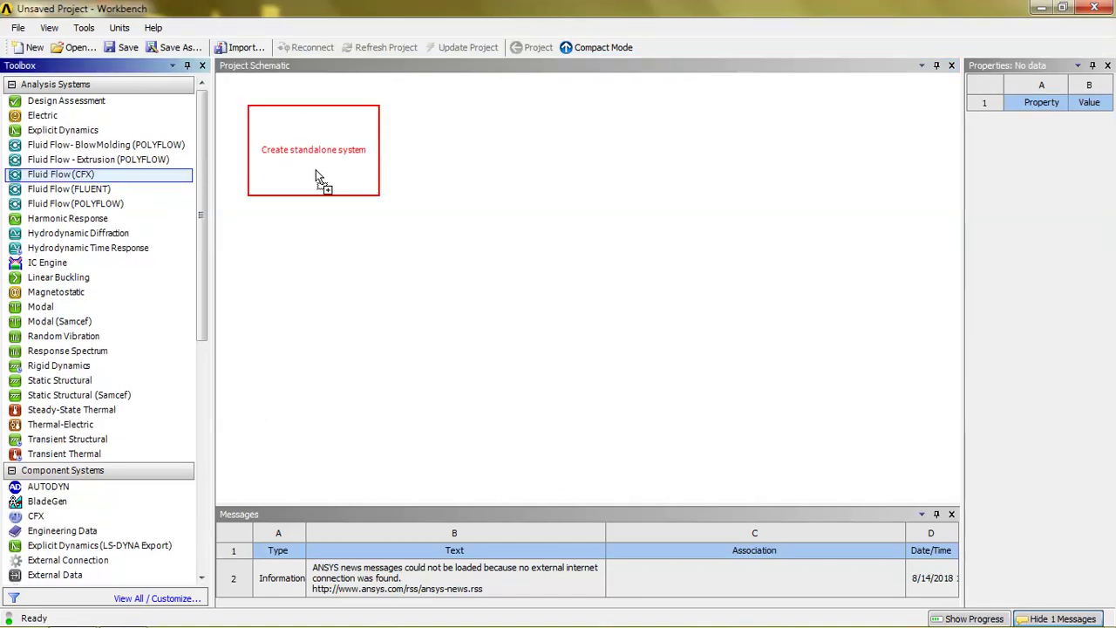
- Add a Fluid Flow (CFX) system to the Project Schematic
{"action": "left_click_drag", "start_coordinate": [200, 173], "coordinate": [315, 167]}
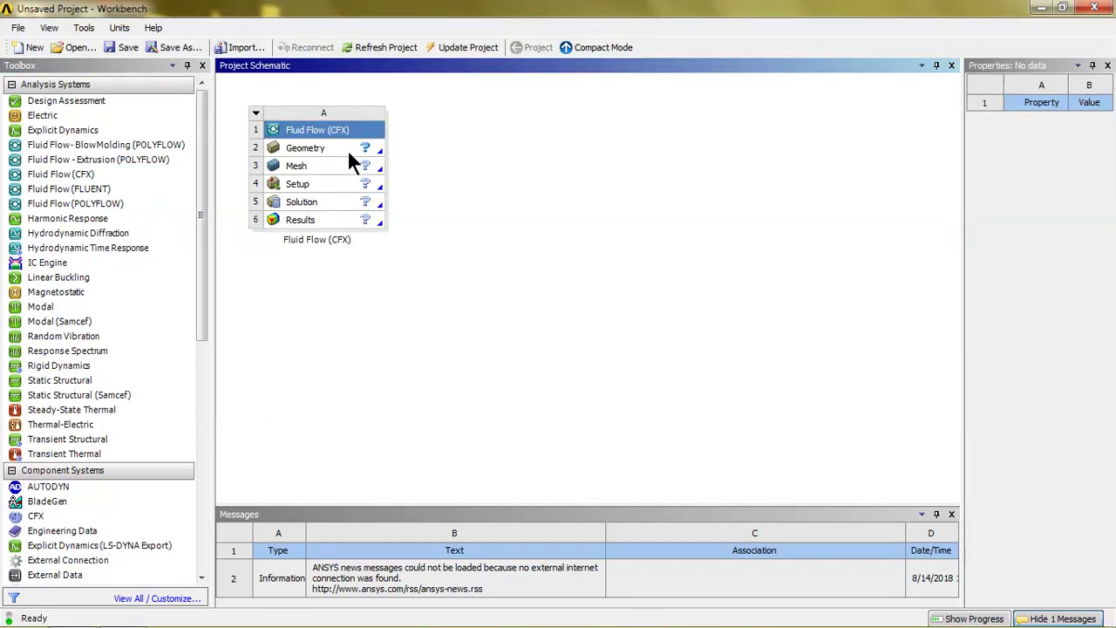
{"action": "double_click", "coordinate": [349, 147]}
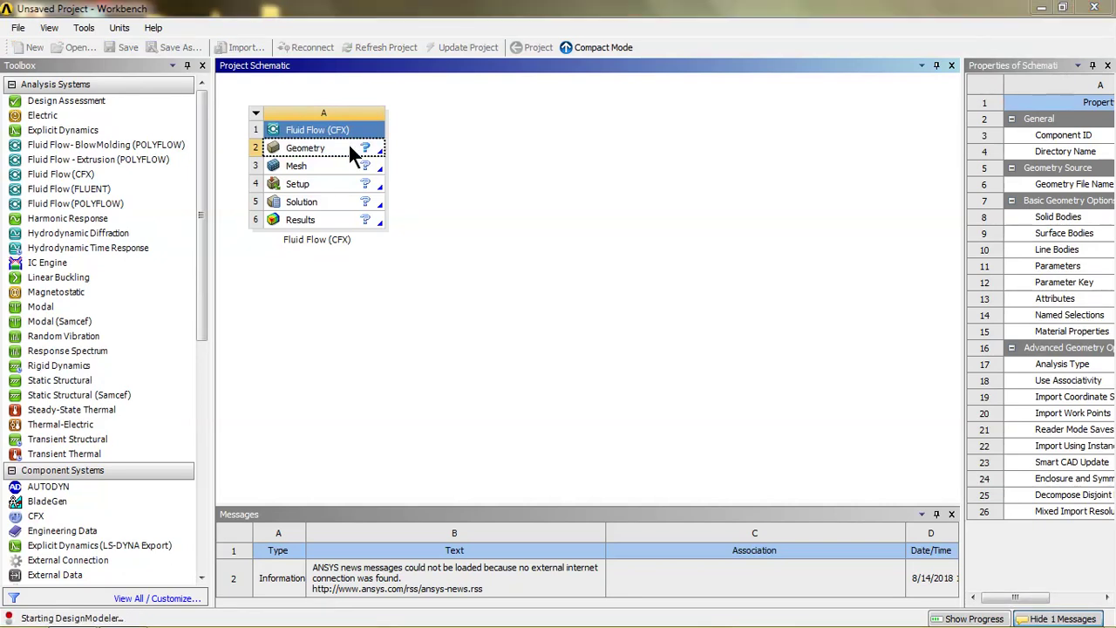
{"action": "left_click", "coordinate": [120, 29]}
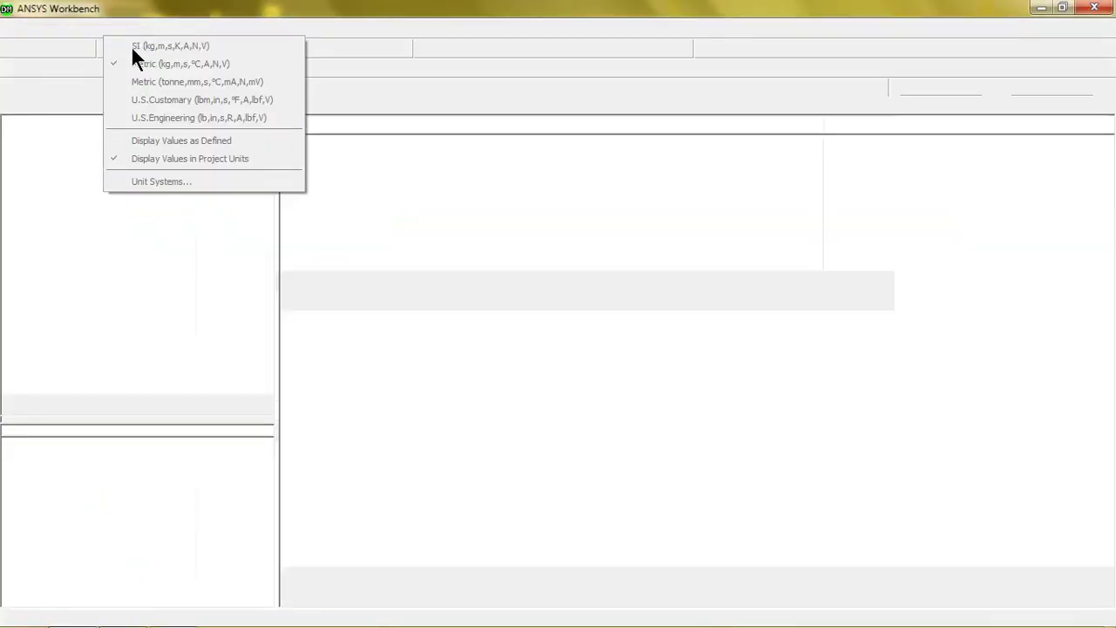
{"action": "left_click", "coordinate": [131, 29]}
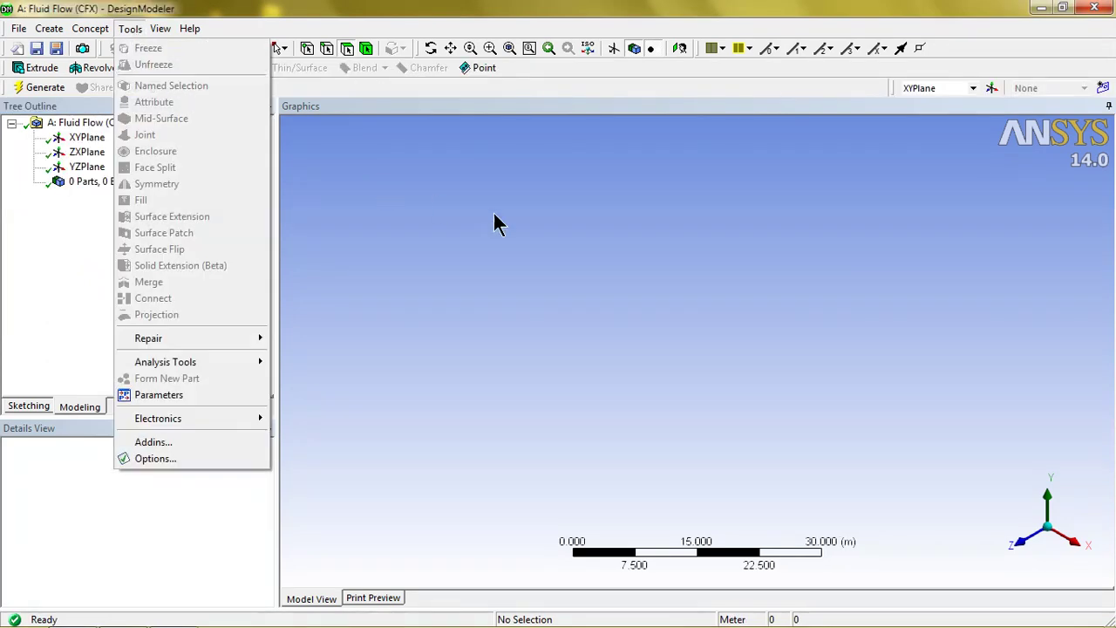
{"action": "left_click", "coordinate": [568, 220]}
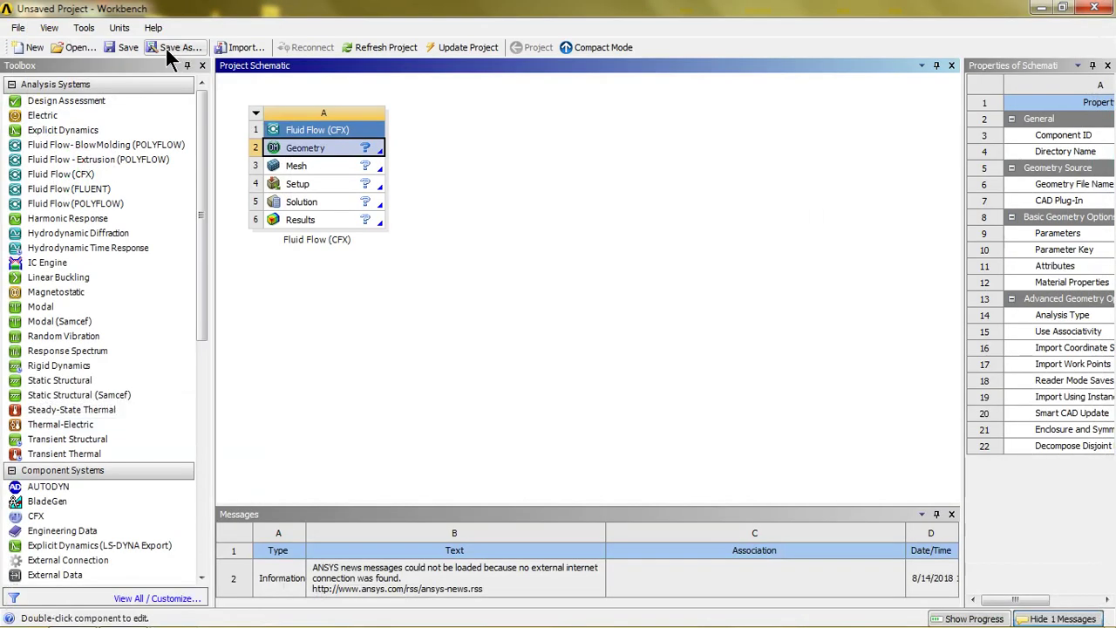
- Set project units to Metric (tonne, mm) and open the Geometry in DesignModeler
{"action": "left_click", "coordinate": [120, 28]}
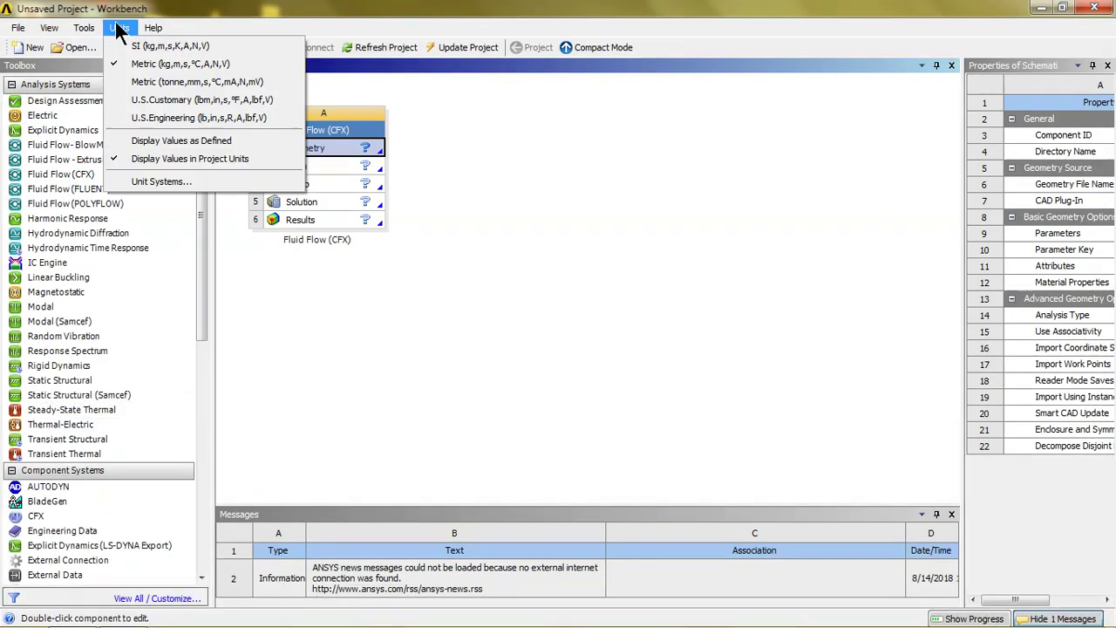
{"action": "left_click", "coordinate": [137, 82]}
{"action": "left_click", "coordinate": [451, 221]}
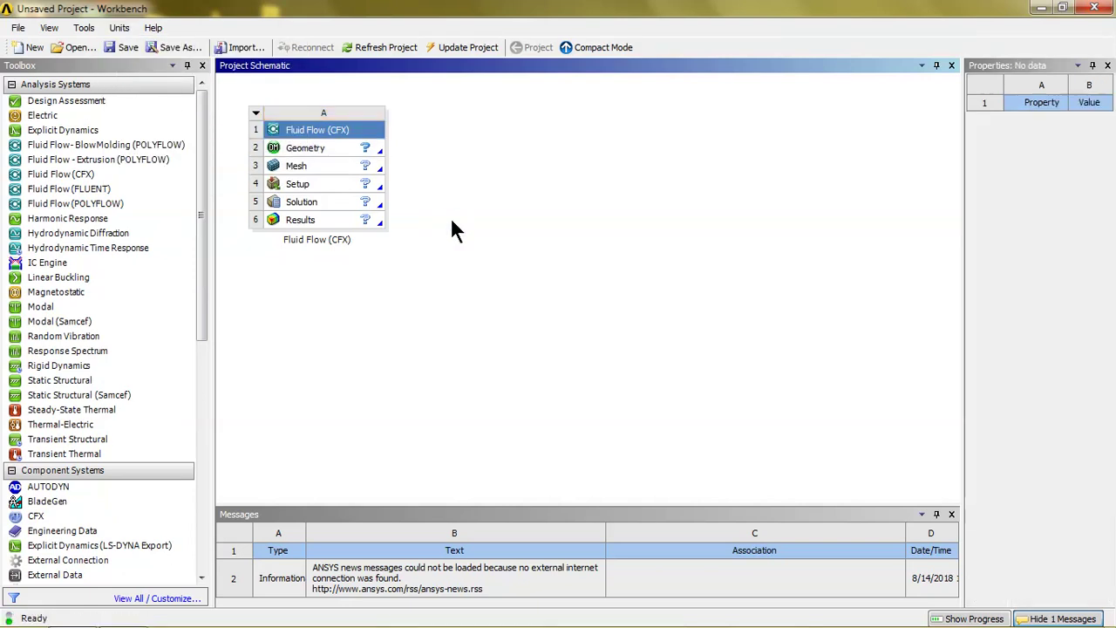
{"action": "double_click", "coordinate": [366, 152]}
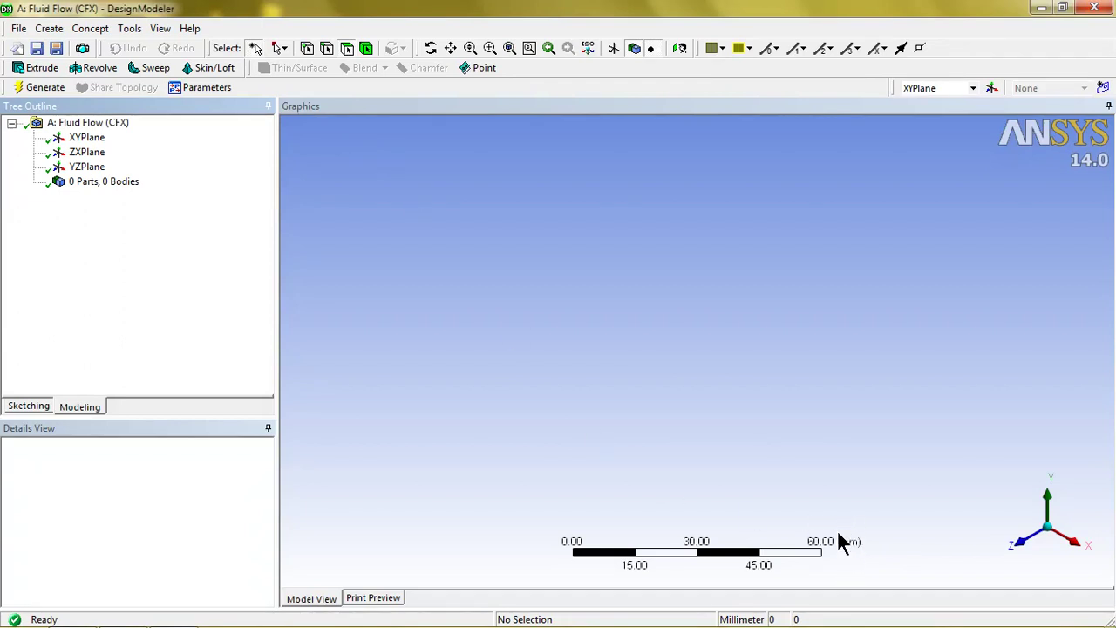
- Face the XYPlane and sketch a rectangle straddling the origin in Sketch1
{"action": "left_click", "coordinate": [80, 139]}
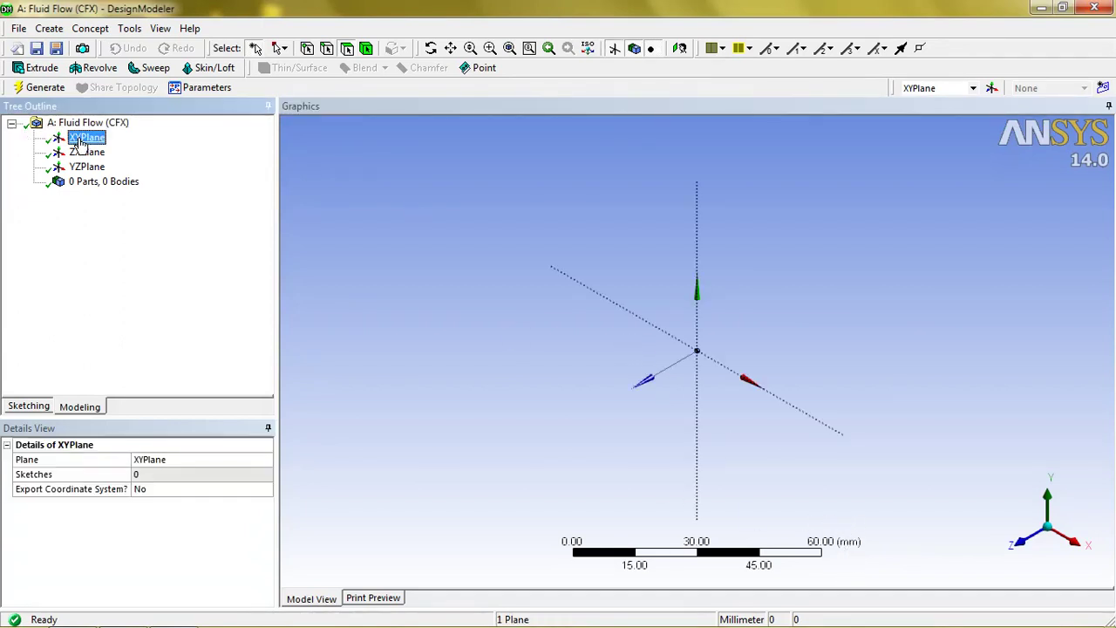
{"action": "right_click", "coordinate": [81, 142]}
{"action": "left_click", "coordinate": [131, 146]}
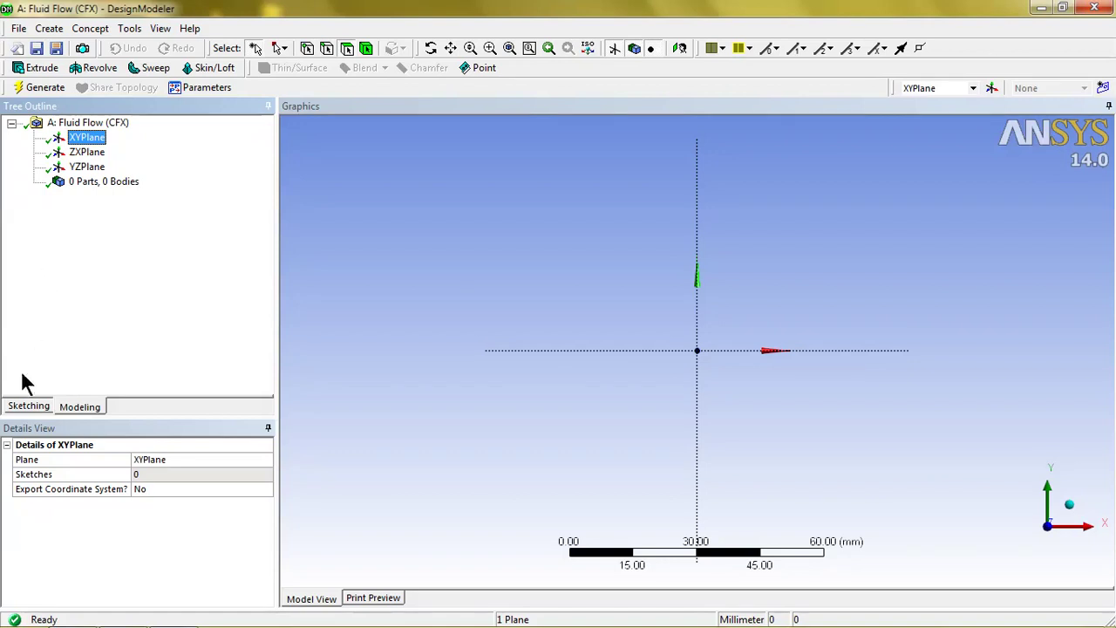
{"action": "left_click", "coordinate": [28, 405]}
{"action": "left_click", "coordinate": [48, 217]}
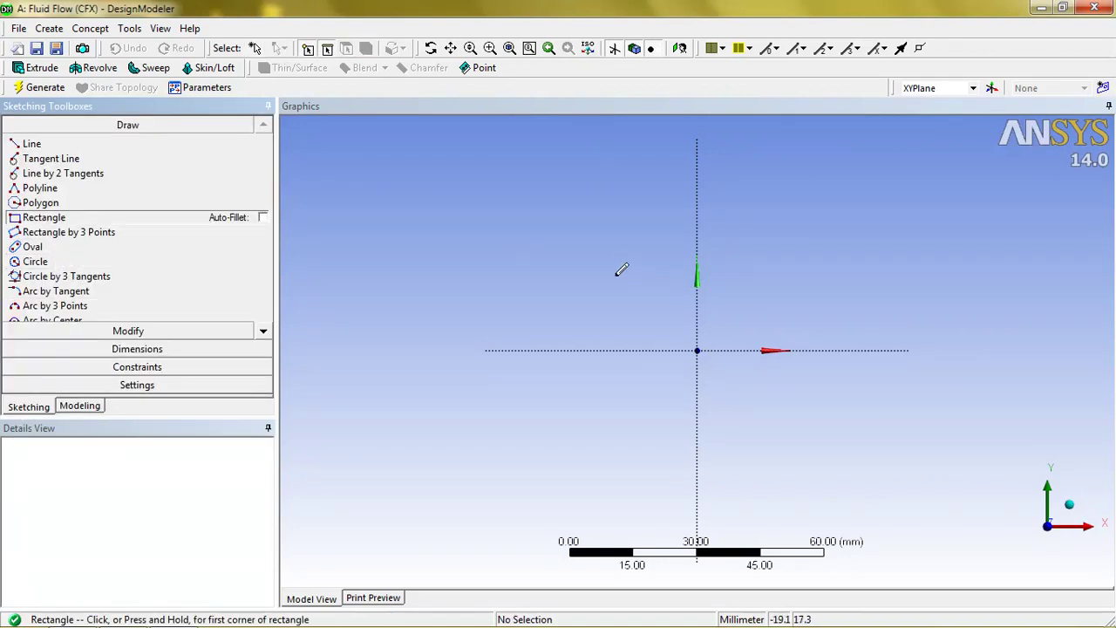
{"action": "left_click", "coordinate": [567, 262]}
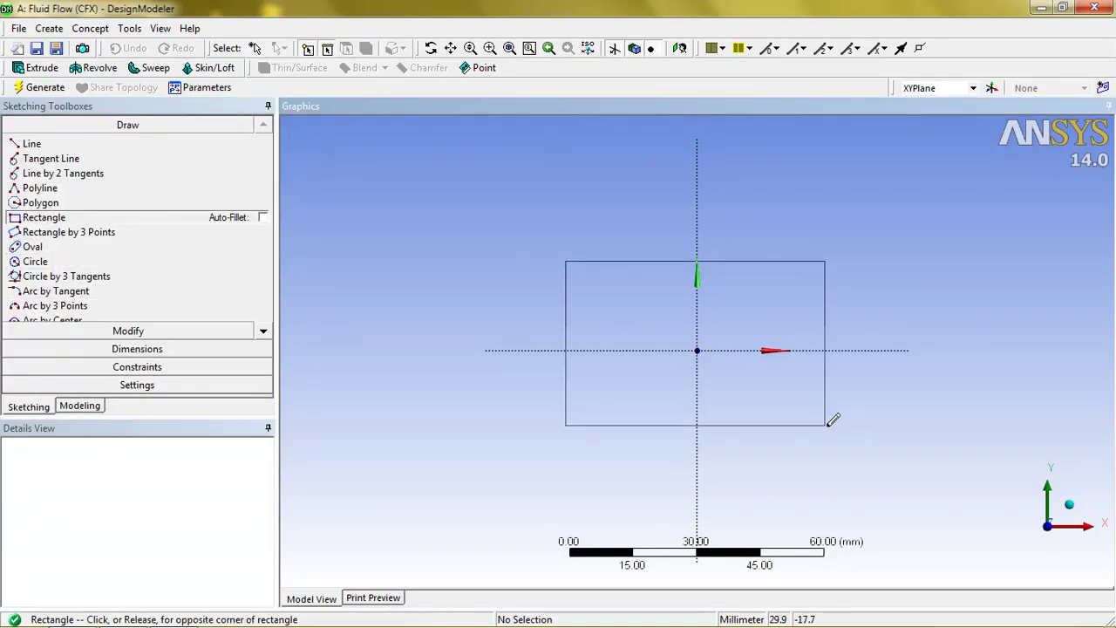
{"action": "left_click", "coordinate": [860, 429]}
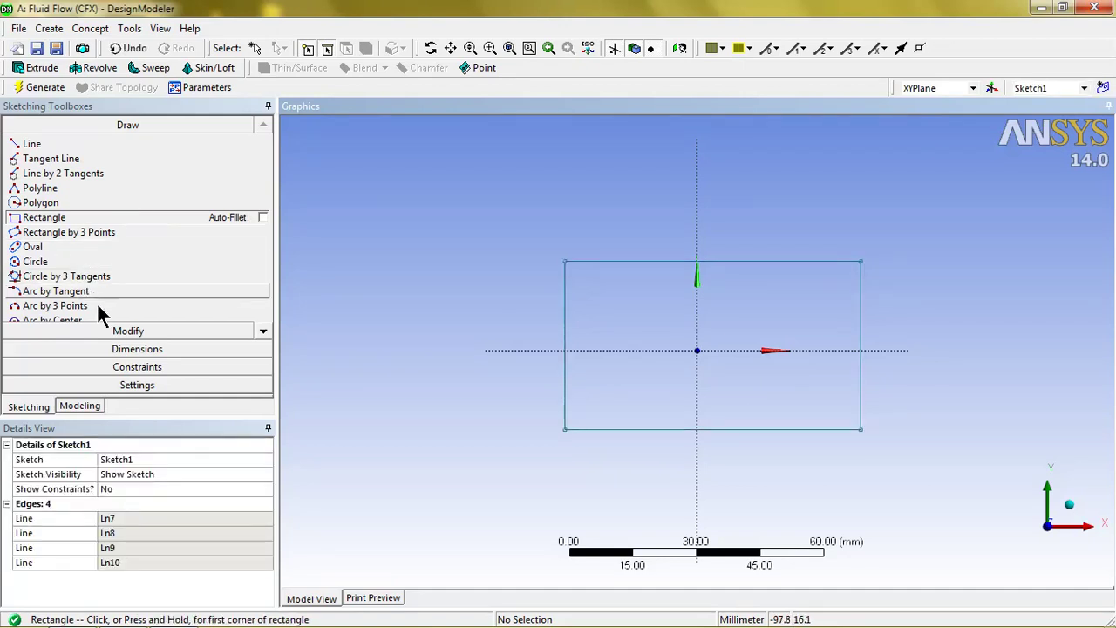
{"action": "left_click", "coordinate": [110, 349]}
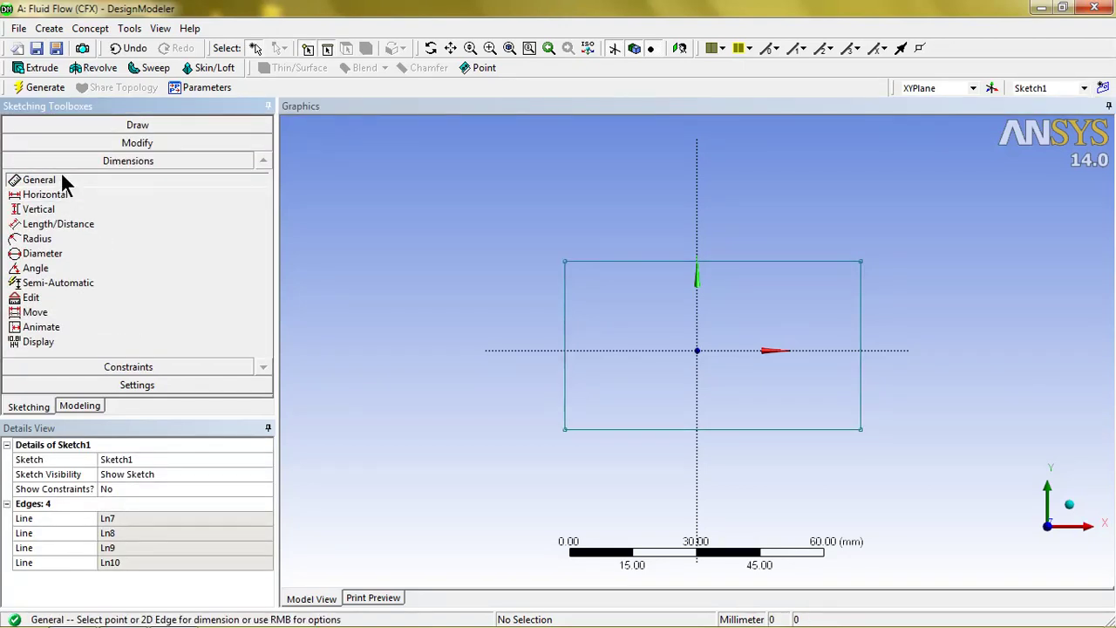
- Dimension the rectangle horizontally: width H1 50 mm and left-edge offset H2 25 mm
{"action": "left_click", "coordinate": [656, 261]}
{"action": "left_click", "coordinate": [653, 235]}
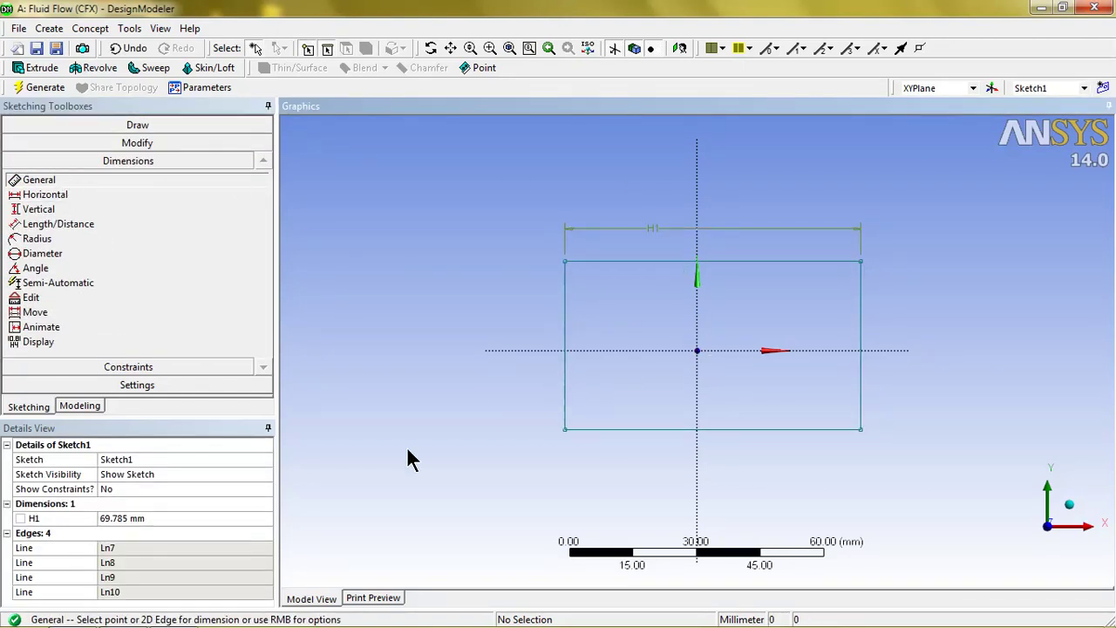
{"action": "left_click", "coordinate": [176, 517]}
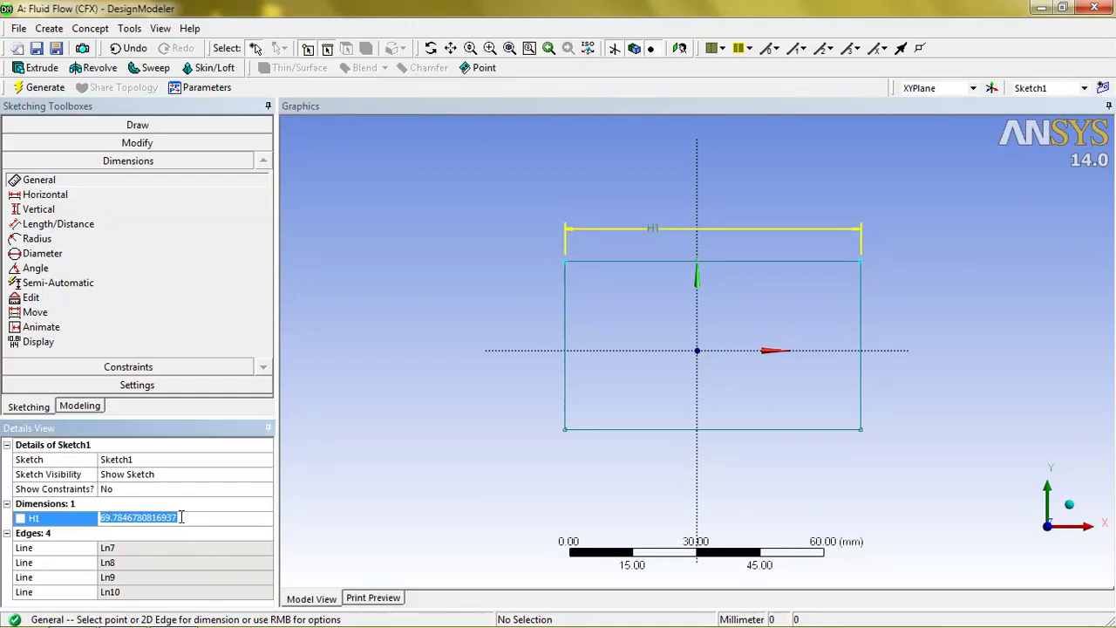
{"action": "type", "text": "50"}
{"action": "key", "text": "Return"}
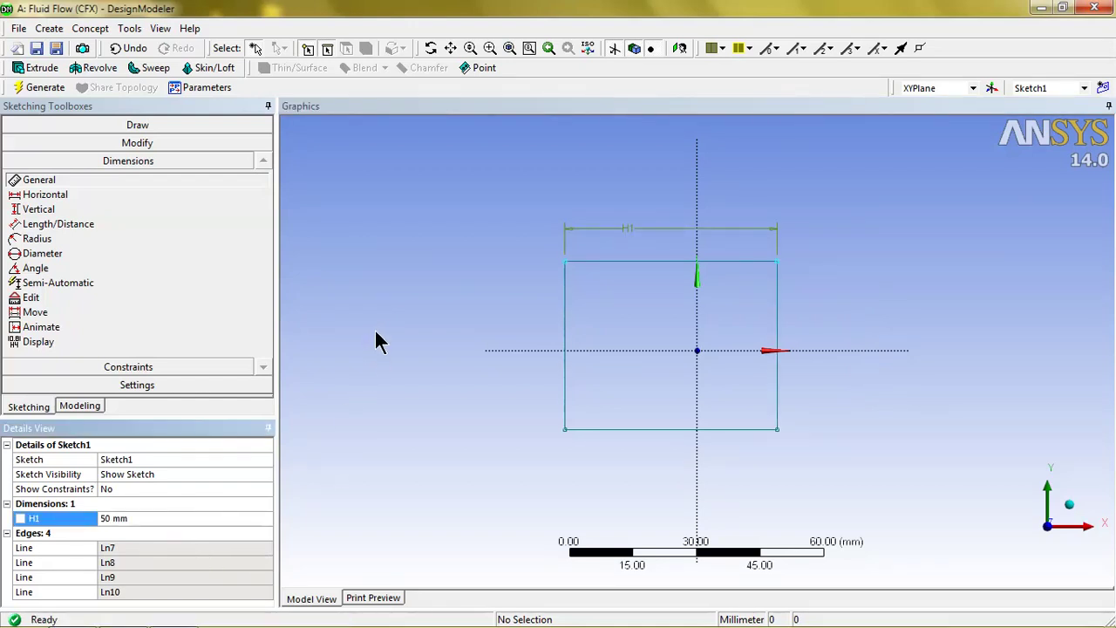
{"action": "left_click", "coordinate": [378, 339]}
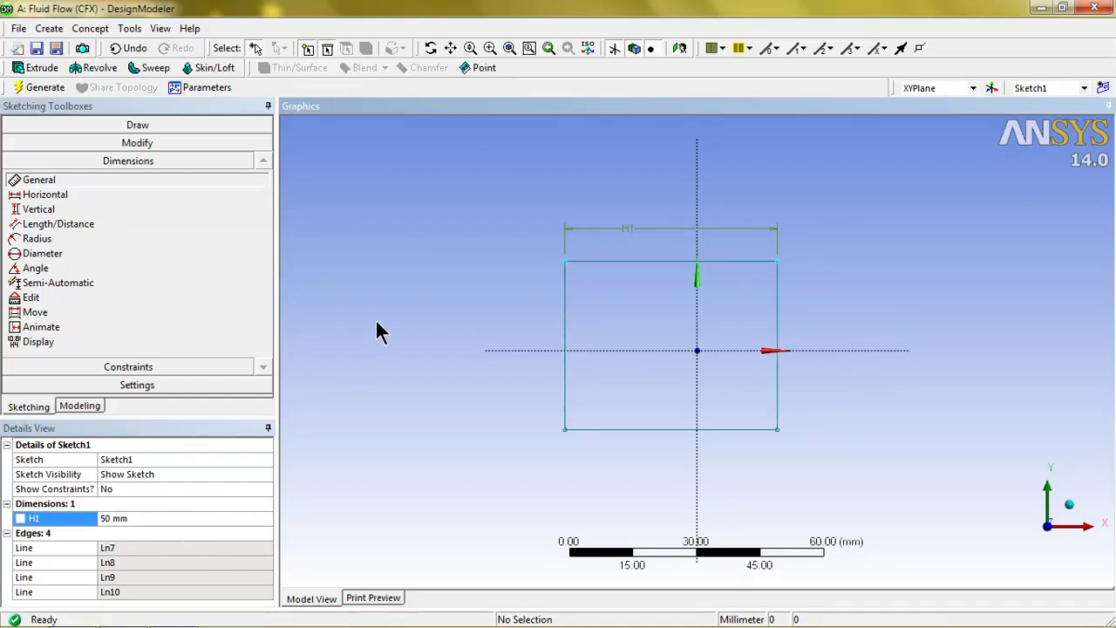
{"action": "left_click", "coordinate": [35, 194]}
{"action": "left_click", "coordinate": [567, 328]}
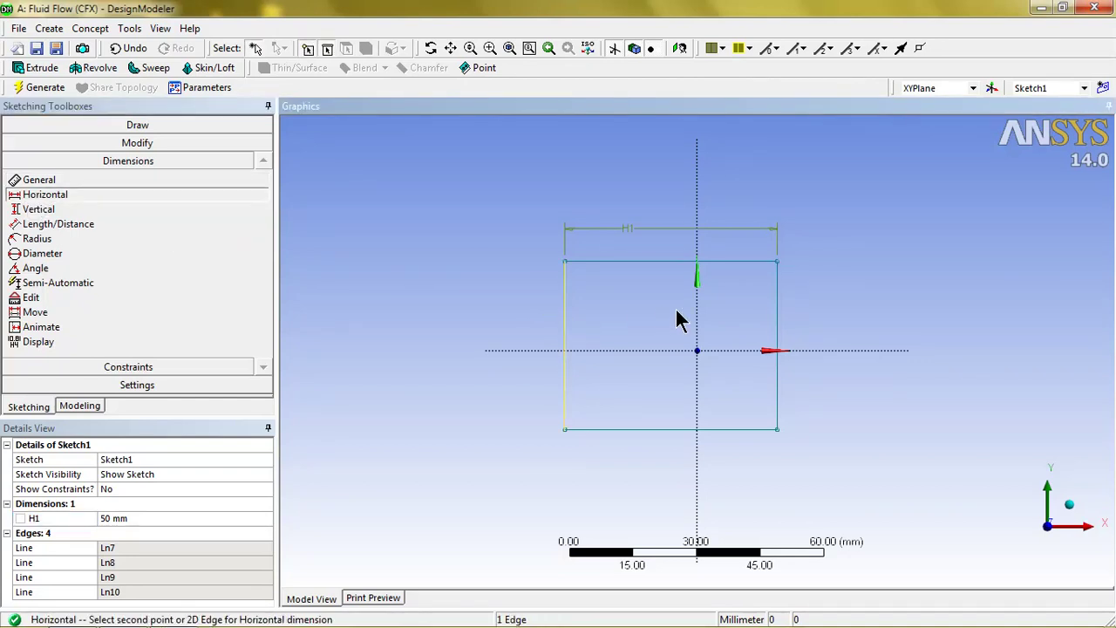
{"action": "left_click", "coordinate": [696, 314]}
{"action": "left_click", "coordinate": [618, 246]}
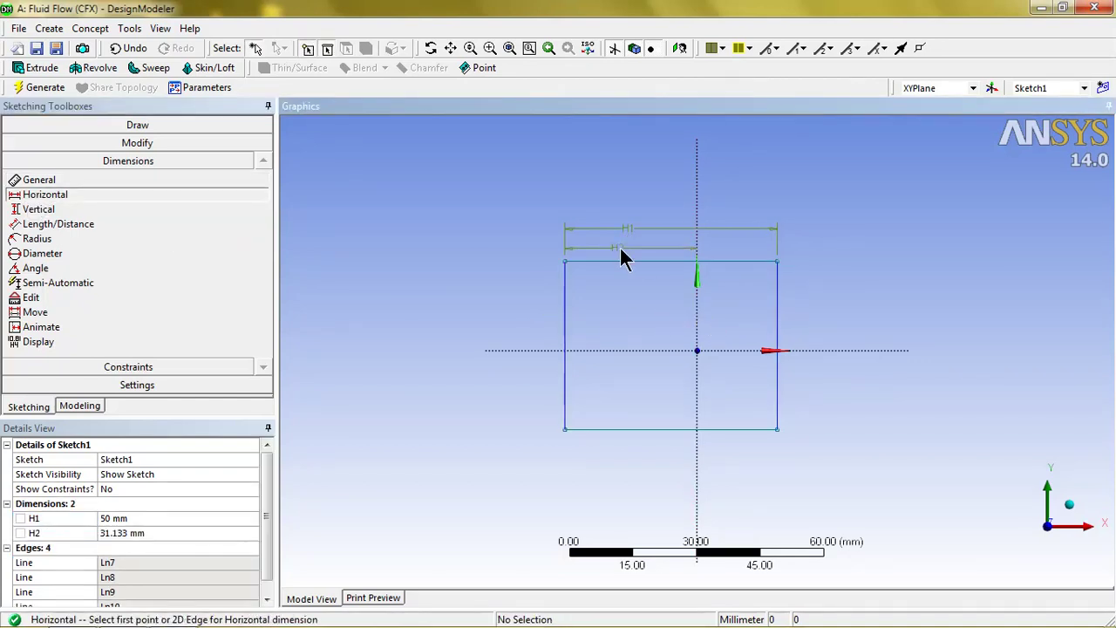
{"action": "left_click", "coordinate": [186, 535]}
{"action": "type", "text": "25"}
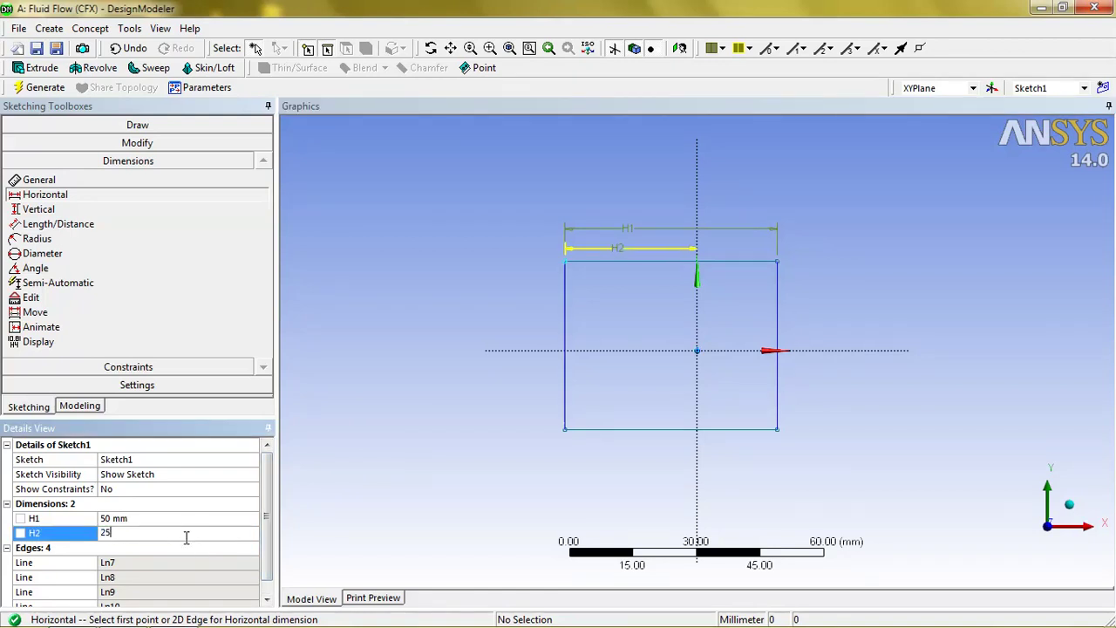
{"action": "key", "text": "Return"}
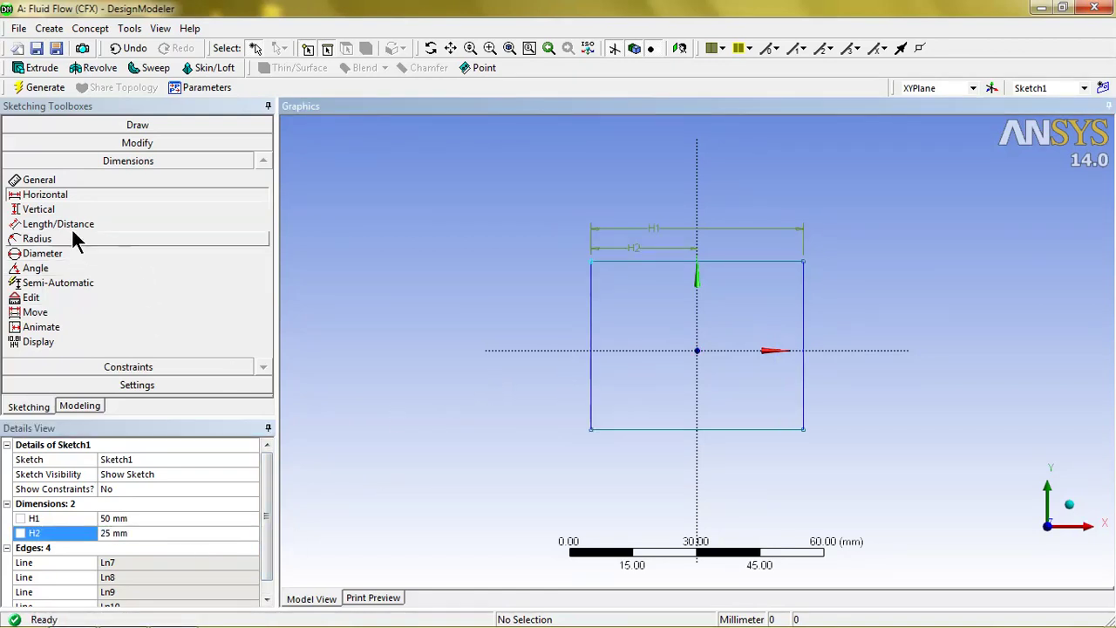
{"action": "left_click", "coordinate": [125, 157]}
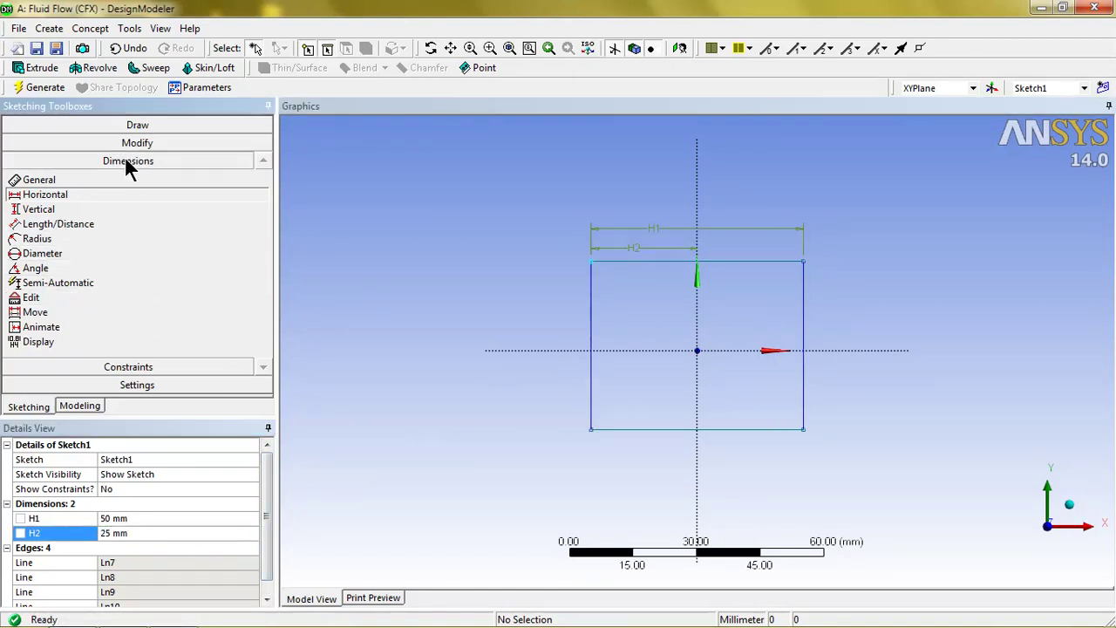
- Dimension the rectangle vertically: height V3 30 mm and bottom-edge offset V4 15 mm
{"action": "left_click", "coordinate": [39, 180]}
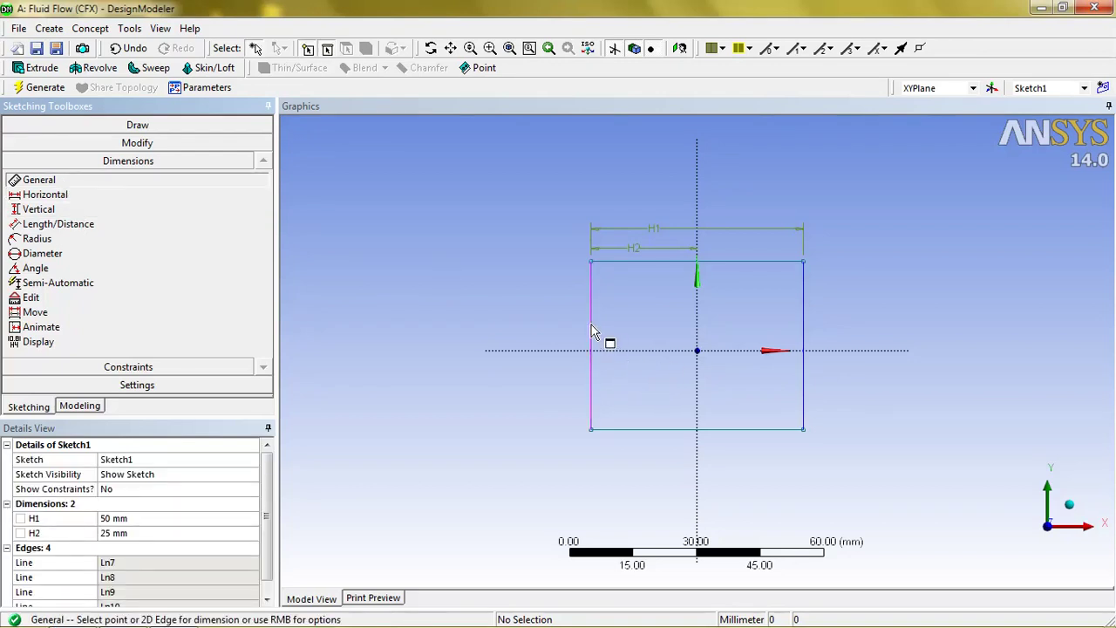
{"action": "left_click", "coordinate": [592, 341]}
{"action": "left_click", "coordinate": [561, 340]}
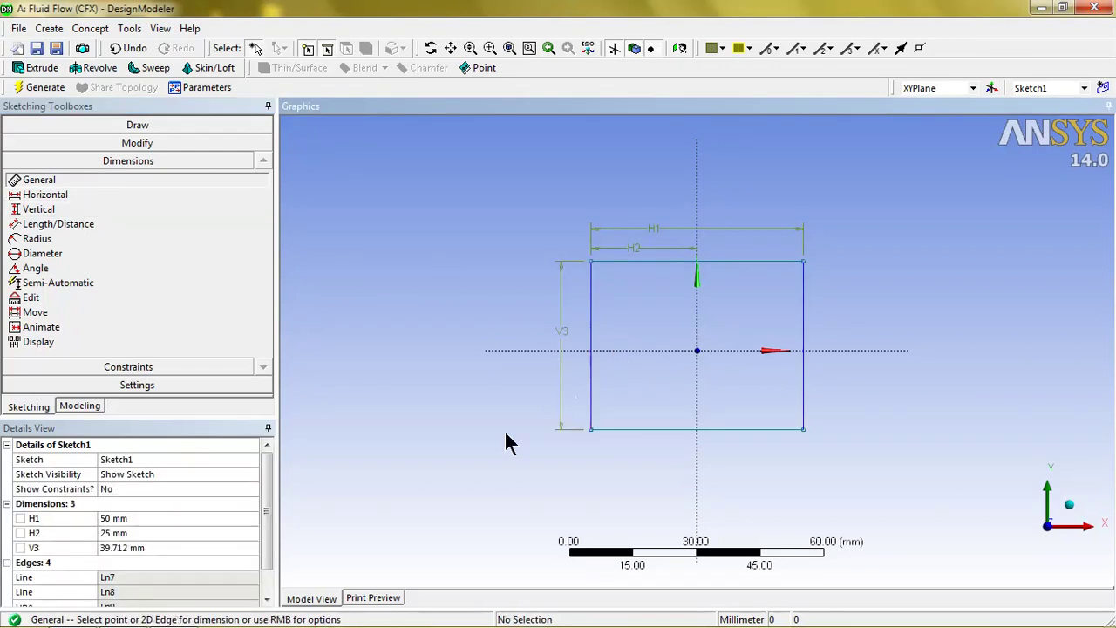
{"action": "left_click", "coordinate": [175, 549]}
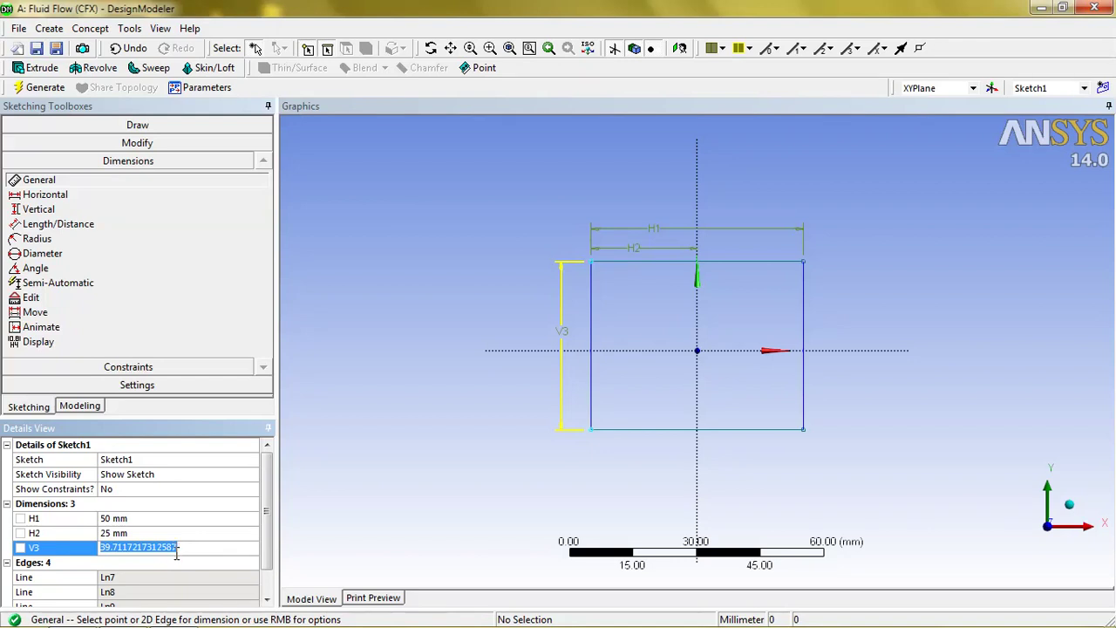
{"action": "type", "text": "30"}
{"action": "key", "text": "Return"}
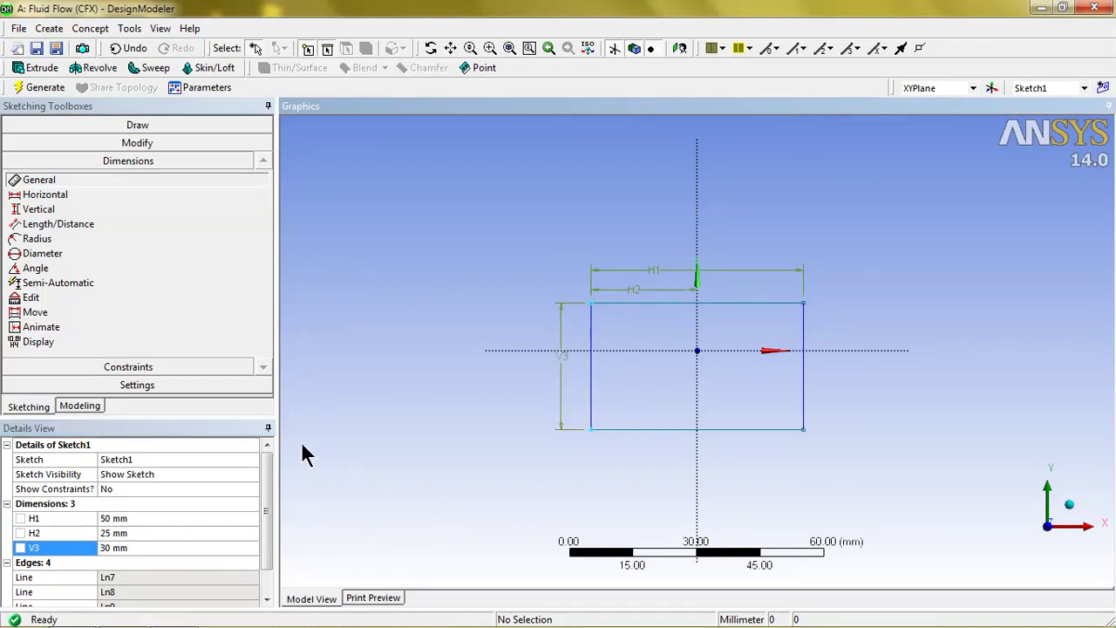
{"action": "left_click", "coordinate": [54, 209]}
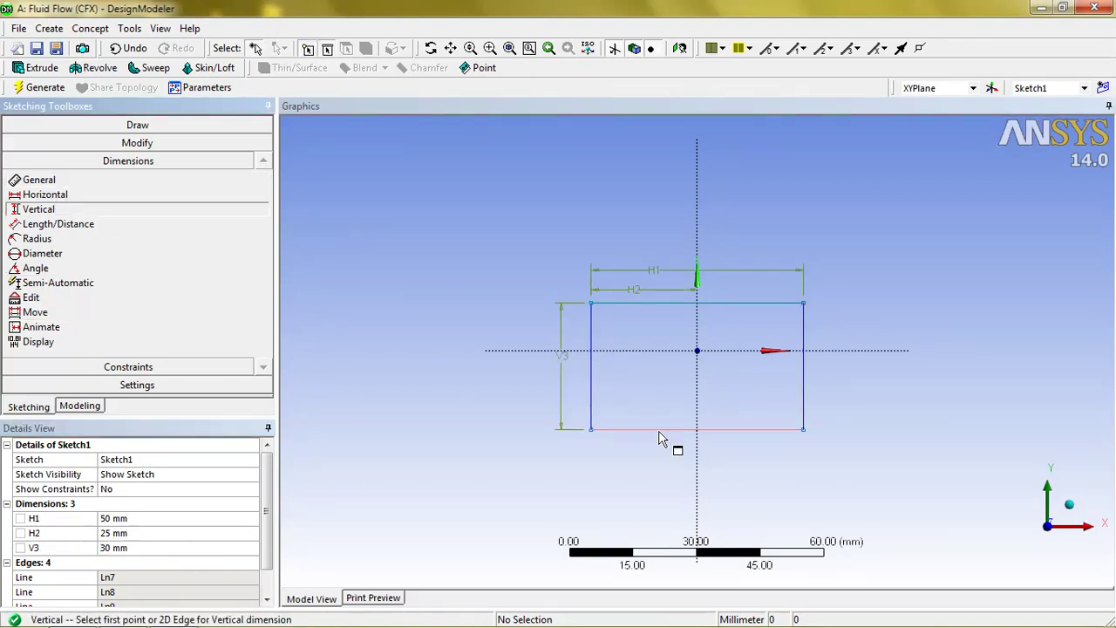
{"action": "left_click", "coordinate": [642, 430]}
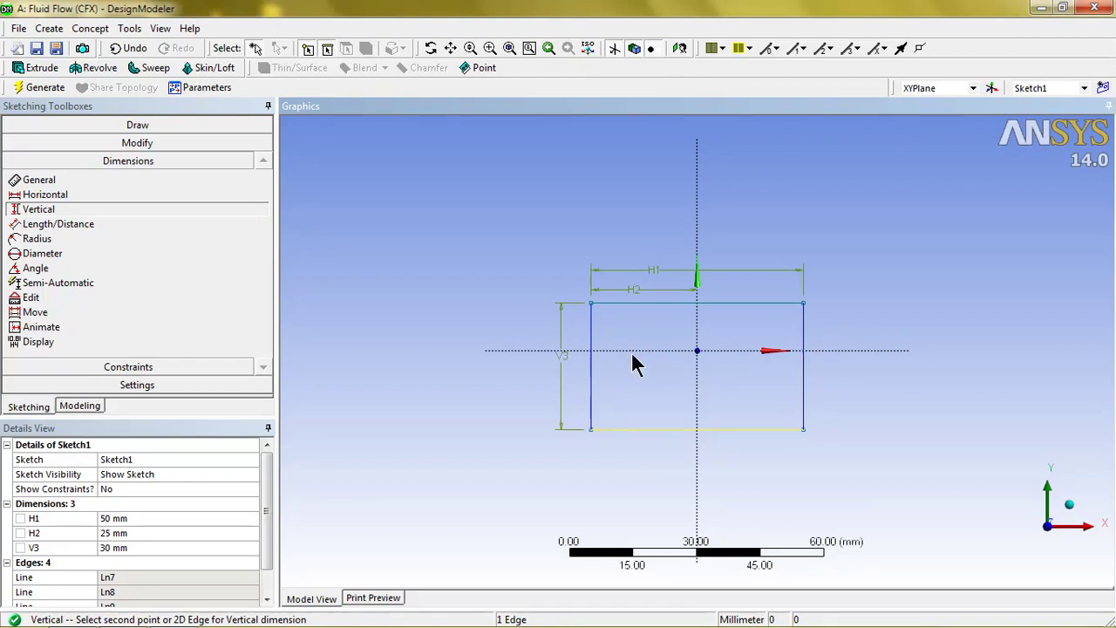
{"action": "left_click", "coordinate": [615, 350]}
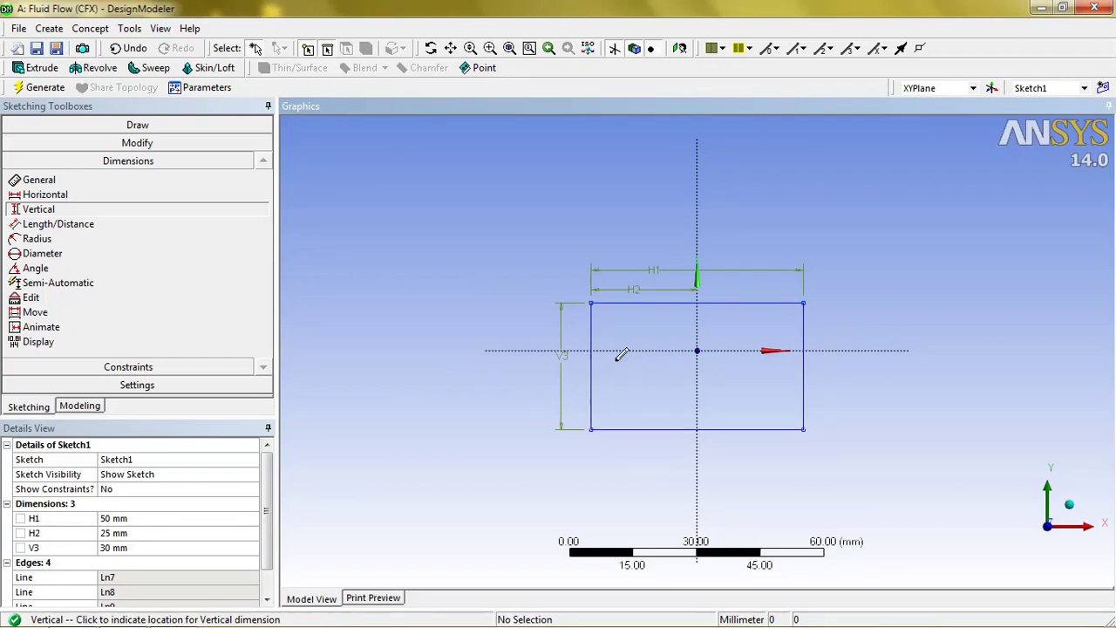
{"action": "left_click", "coordinate": [578, 388]}
{"action": "left_click", "coordinate": [161, 562]}
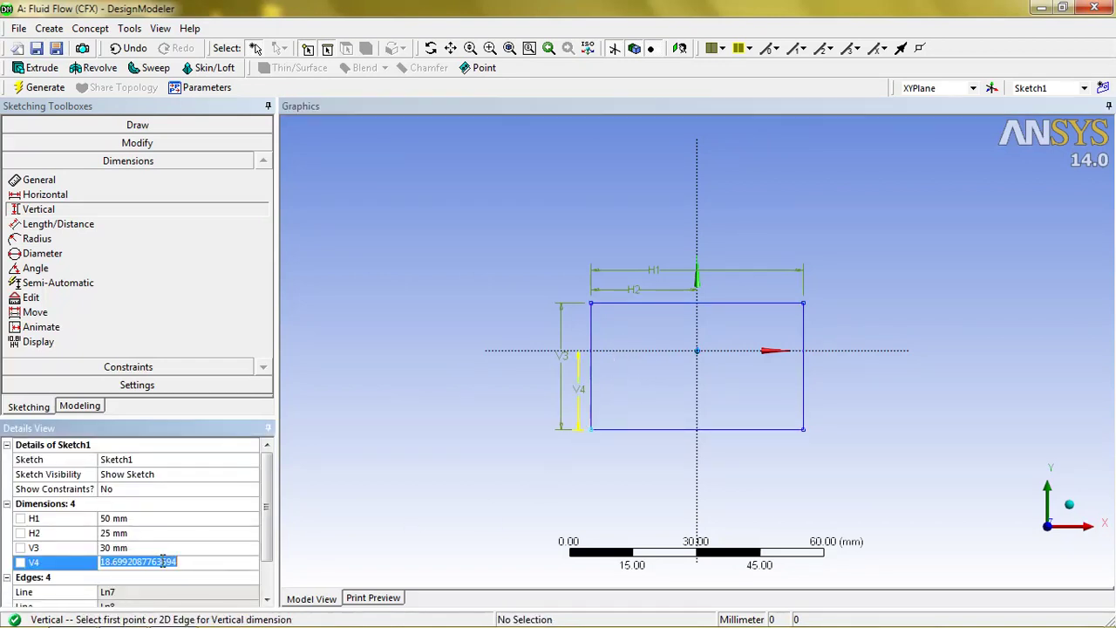
{"action": "type", "text": "15"}
{"action": "key", "text": "Return"}
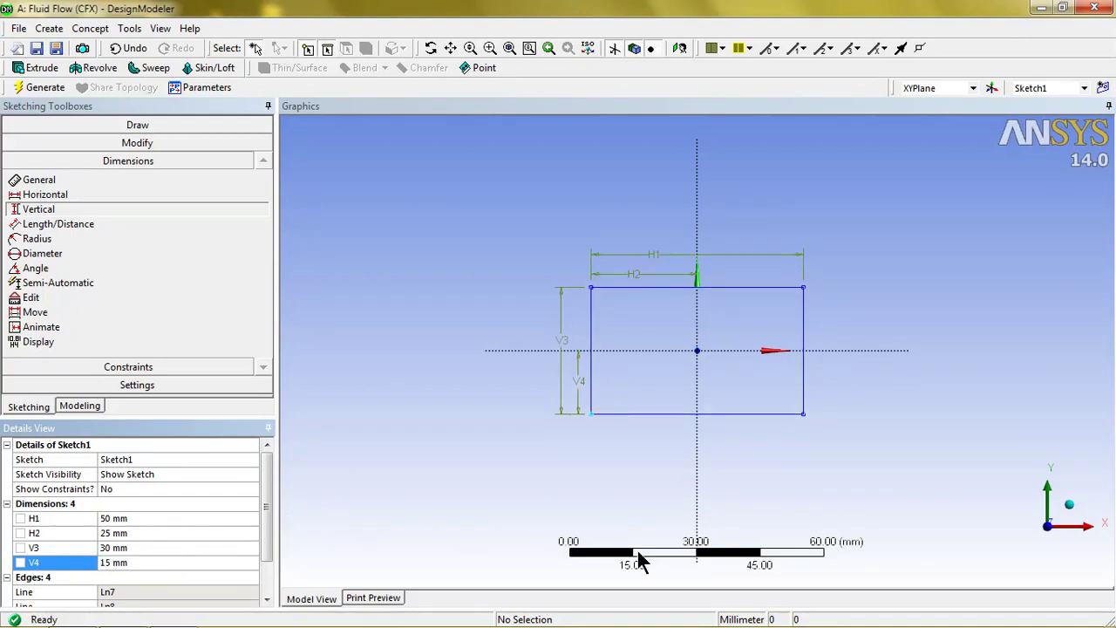
{"action": "left_click", "coordinate": [41, 88]}
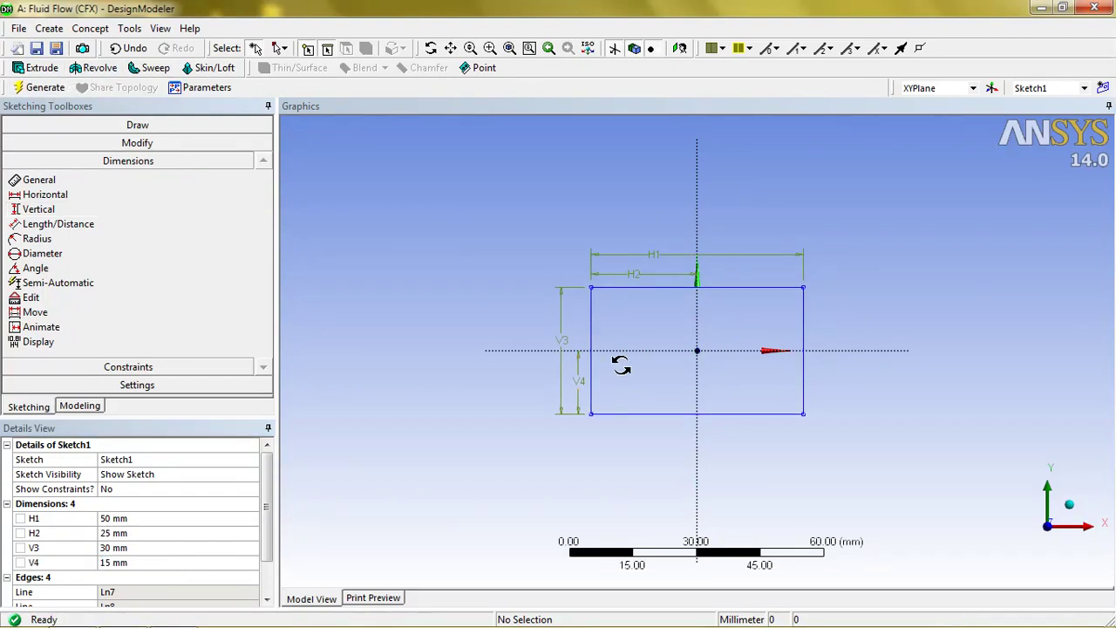
- Extrude Sketch1 with a depth of 15 mm
{"action": "mouse_move", "coordinate": [619, 365]}
{"action": "middle_mouse_down"}
{"action": "mouse_move", "coordinate": [605, 242]}
{"action": "mouse_move", "coordinate": [620, 262]}
{"action": "middle_mouse_up"}
{"action": "left_click", "coordinate": [39, 69]}
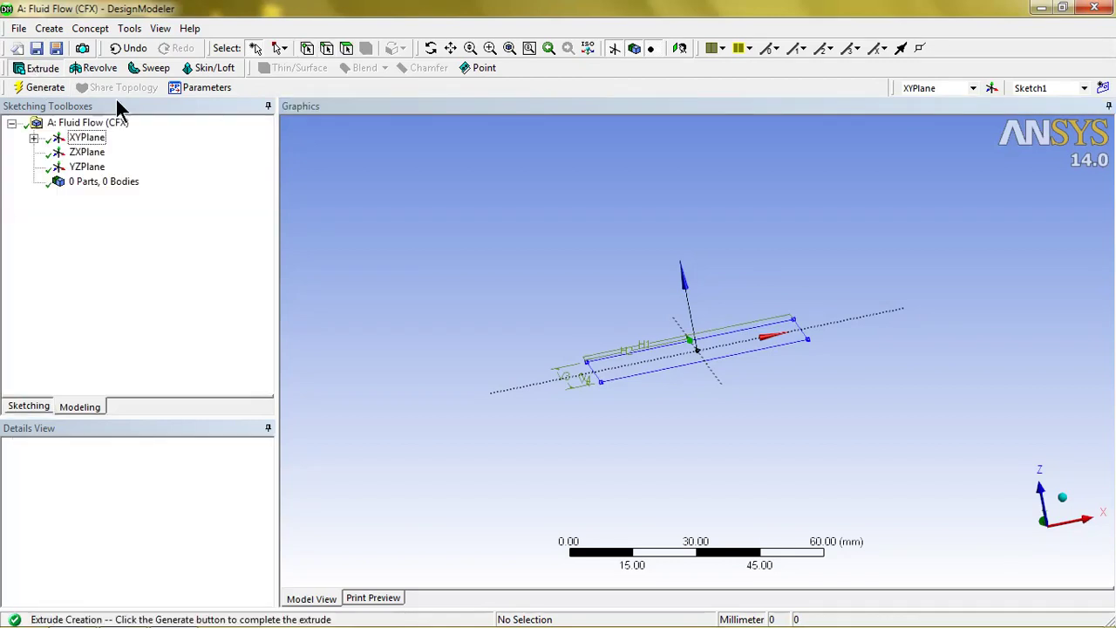
{"action": "left_click", "coordinate": [149, 548]}
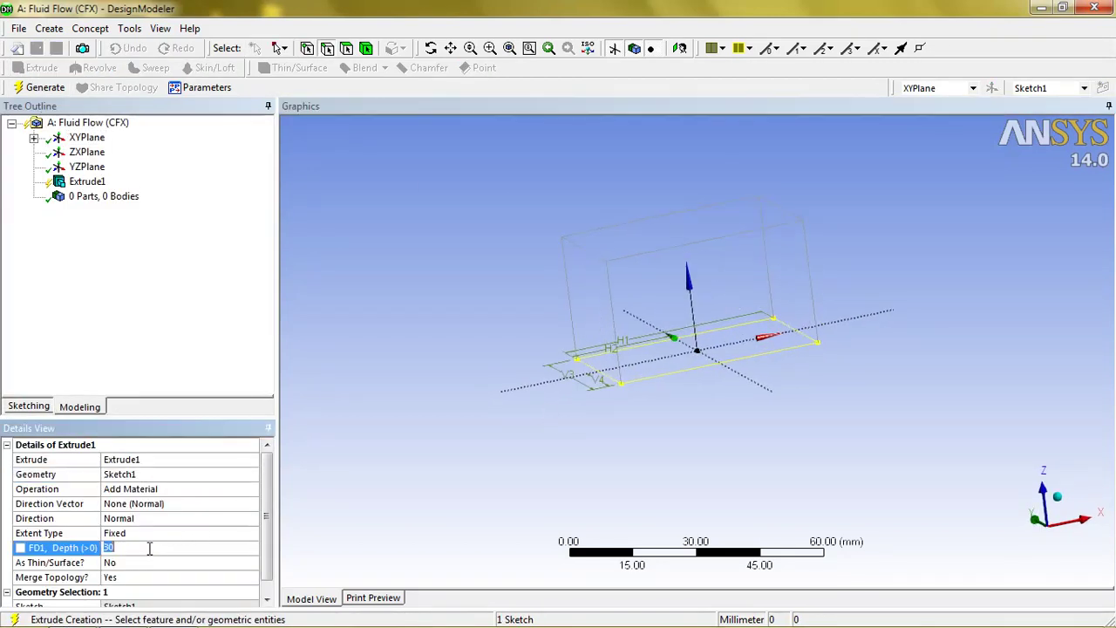
{"action": "type", "text": "0"}
{"action": "key", "text": "Return"}
{"action": "middle_click_drag", "start_coordinate": [662, 504], "coordinate": [623, 508]}
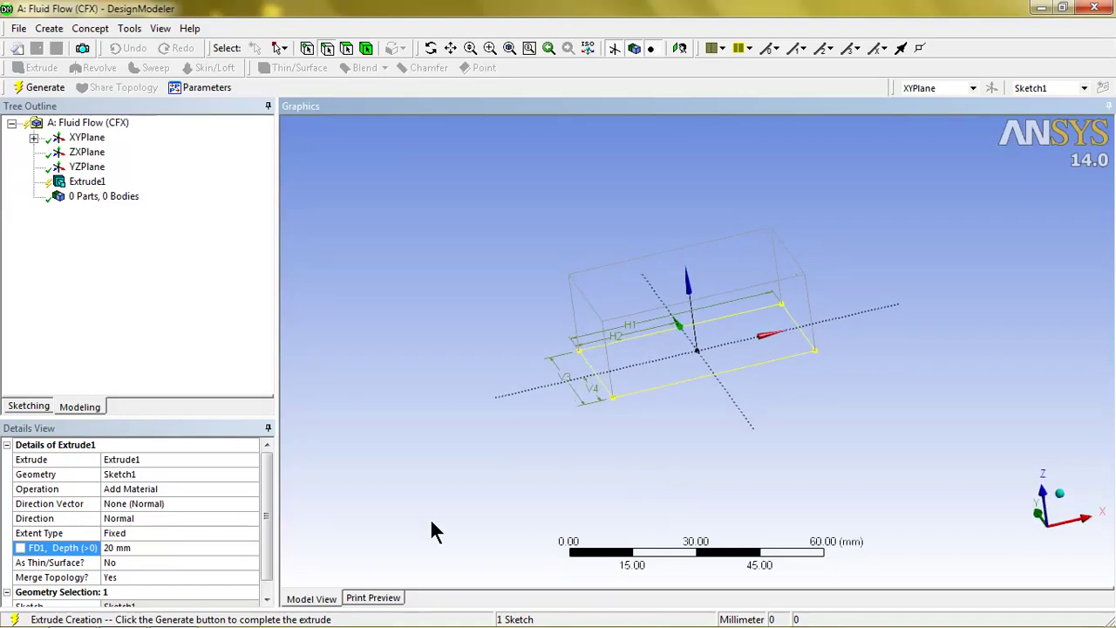
{"action": "left_click", "coordinate": [156, 553]}
{"action": "type", "text": "15"}
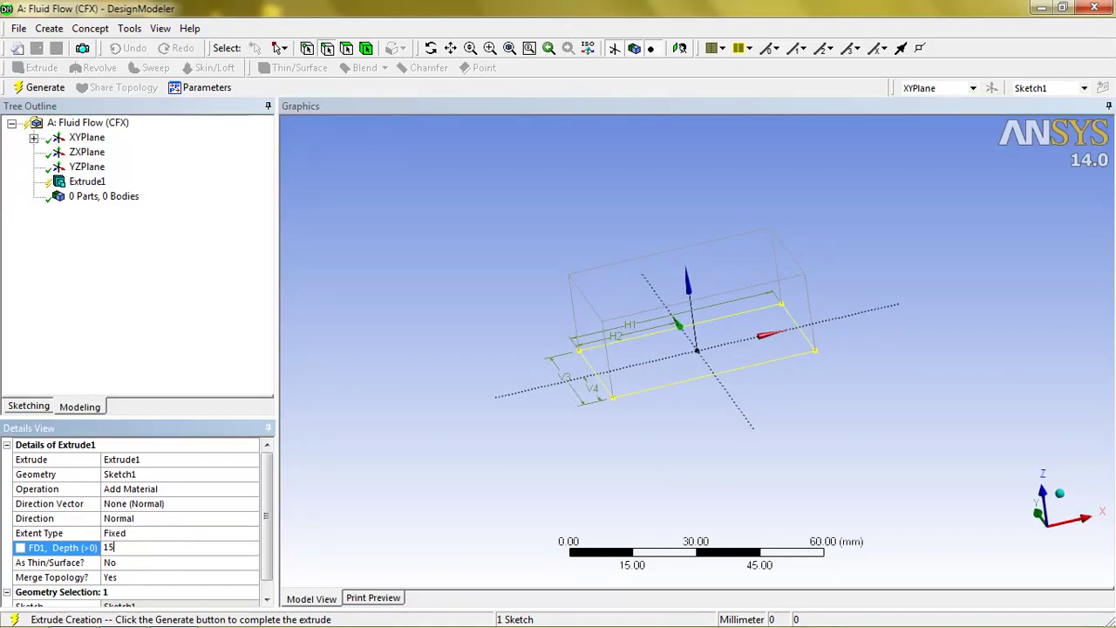
{"action": "key", "text": "Return"}
- Generate the 15 mm extrusion into a solid block and orbit to inspect it
{"action": "mouse_move", "coordinate": [498, 503]}
{"action": "middle_mouse_down"}
{"action": "mouse_move", "coordinate": [677, 354]}
{"action": "mouse_move", "coordinate": [607, 438]}
{"action": "middle_mouse_up"}
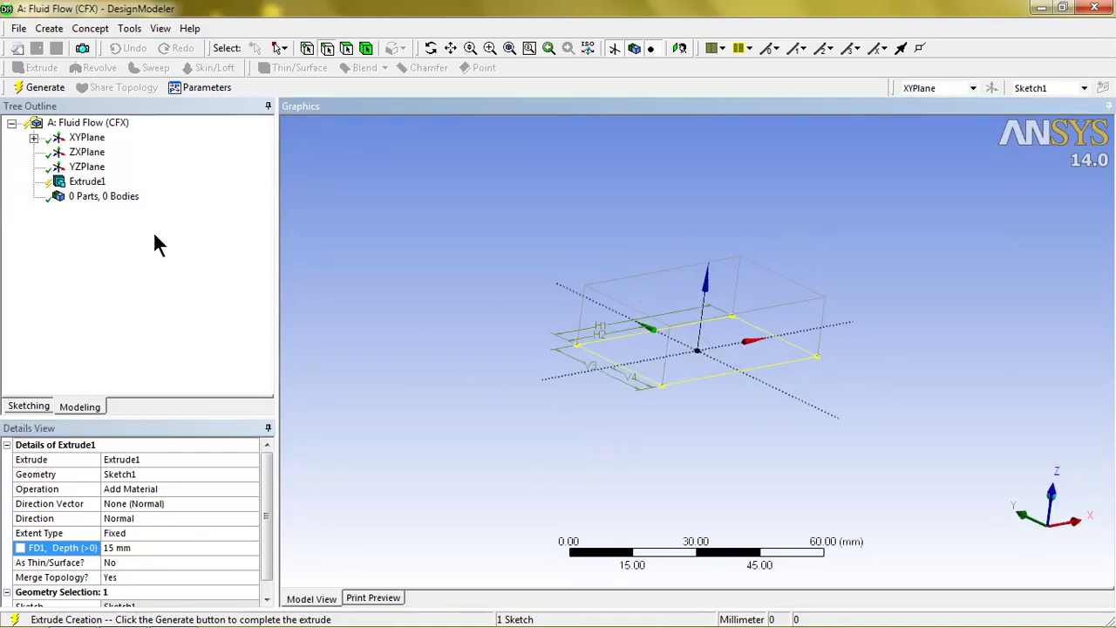
{"action": "left_click", "coordinate": [45, 91]}
{"action": "mouse_move", "coordinate": [480, 219]}
{"action": "middle_mouse_down"}
{"action": "mouse_move", "coordinate": [630, 249]}
{"action": "mouse_move", "coordinate": [708, 323]}
{"action": "middle_mouse_up"}
{"action": "scroll", "coordinate": [735, 378], "scroll_direction": "up", "scroll_amount": 1}
{"action": "scroll", "coordinate": [705, 361], "scroll_direction": "up", "scroll_amount": 2}
{"action": "mouse_move", "coordinate": [705, 361]}
{"action": "middle_mouse_down"}
{"action": "mouse_move", "coordinate": [715, 232]}
{"action": "mouse_move", "coordinate": [729, 208]}
{"action": "mouse_move", "coordinate": [724, 234]}
{"action": "mouse_move", "coordinate": [689, 223]}
{"action": "middle_mouse_up"}
- Create Plane4 from the block's front face
{"action": "left_click", "coordinate": [991, 88]}
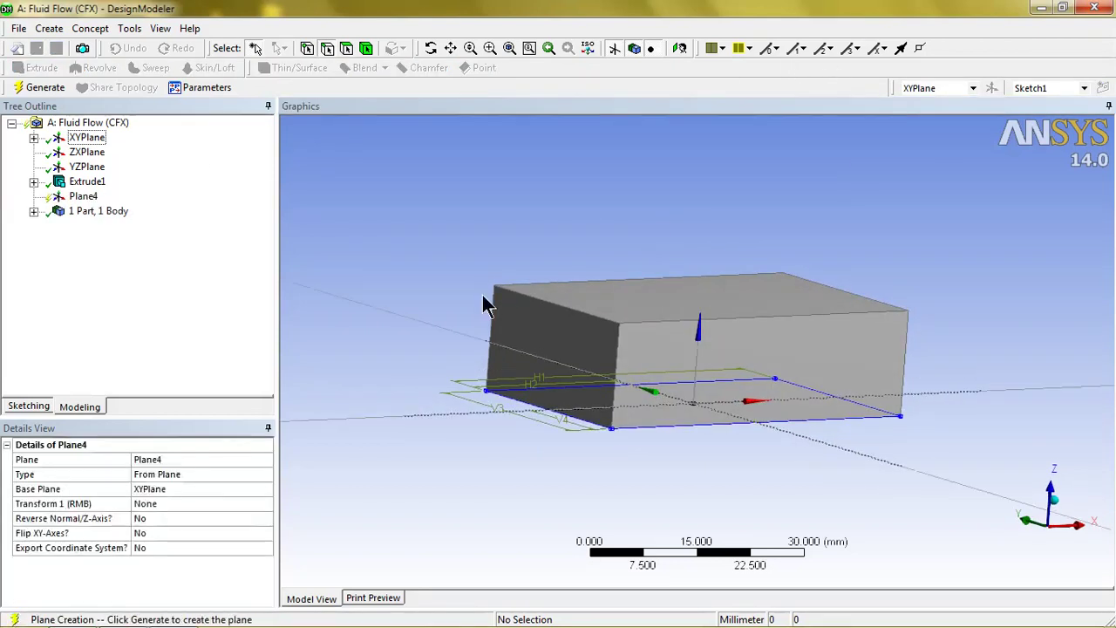
{"action": "left_click", "coordinate": [256, 473]}
{"action": "left_click", "coordinate": [265, 475]}
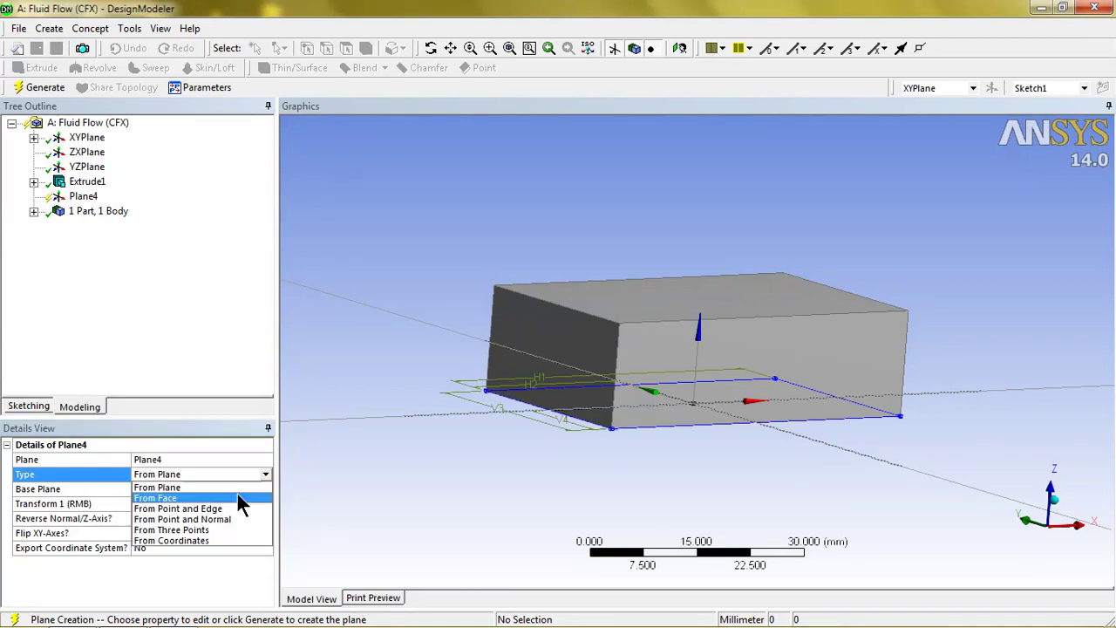
{"action": "left_click", "coordinate": [237, 495]}
{"action": "left_click", "coordinate": [241, 500]}
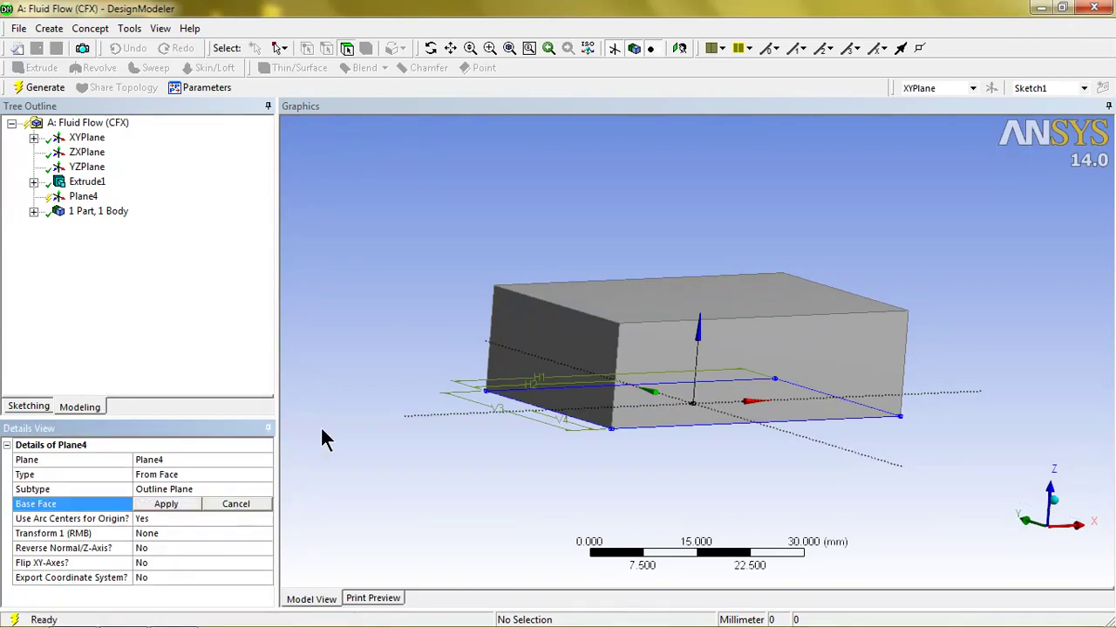
{"action": "left_click", "coordinate": [562, 340]}
{"action": "left_click", "coordinate": [190, 506]}
{"action": "middle_click_drag", "start_coordinate": [453, 394], "coordinate": [179, 317]}
{"action": "left_click", "coordinate": [43, 87]}
- Add Sketch2 on Plane4 and view it face-on
{"action": "left_click", "coordinate": [84, 196]}
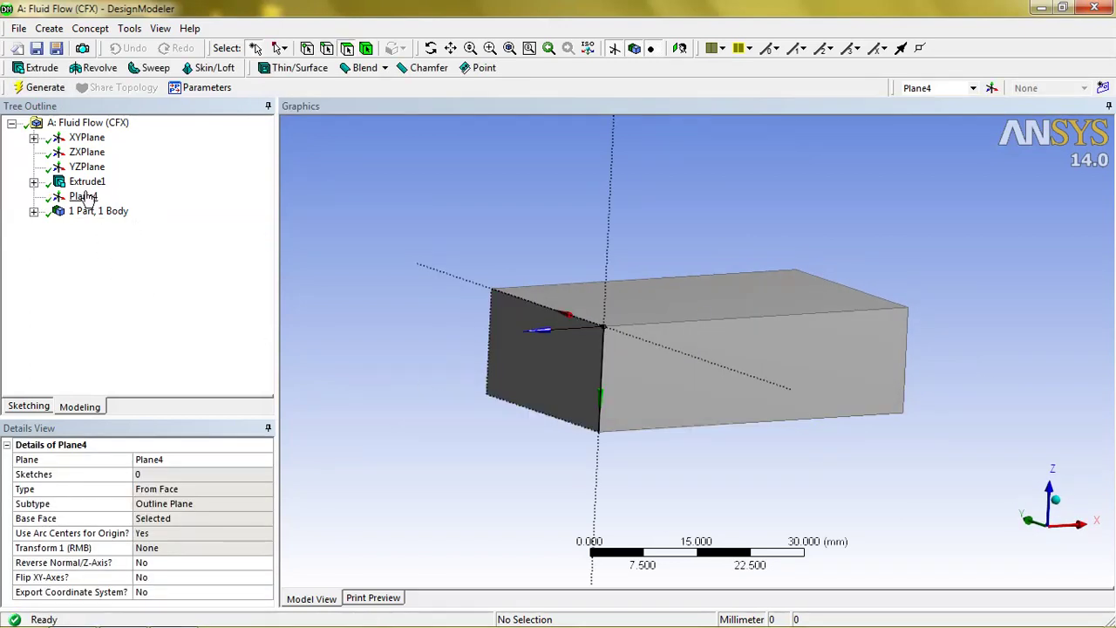
{"action": "left_click", "coordinate": [94, 196]}
{"action": "left_click", "coordinate": [1103, 87]}
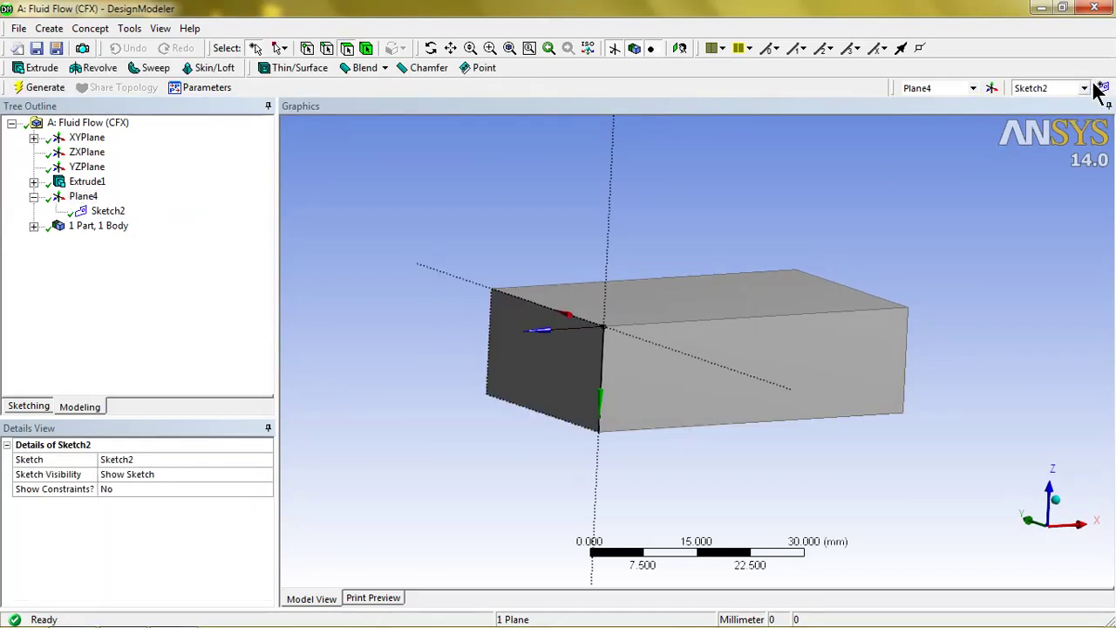
{"action": "left_click", "coordinate": [108, 211]}
{"action": "right_click", "coordinate": [122, 212]}
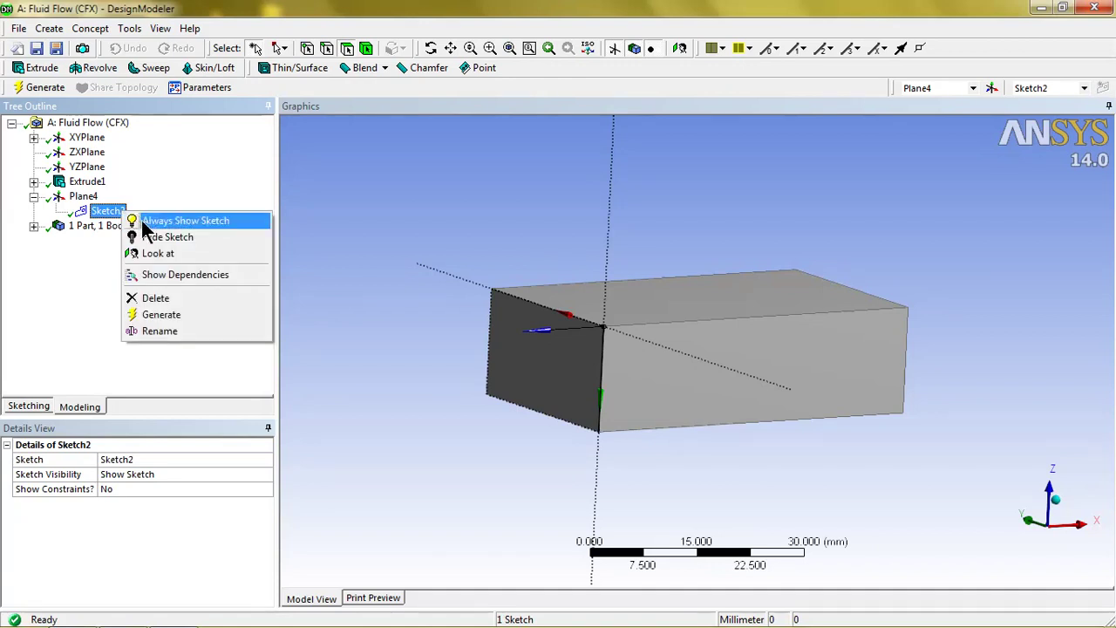
{"action": "left_click", "coordinate": [152, 253]}
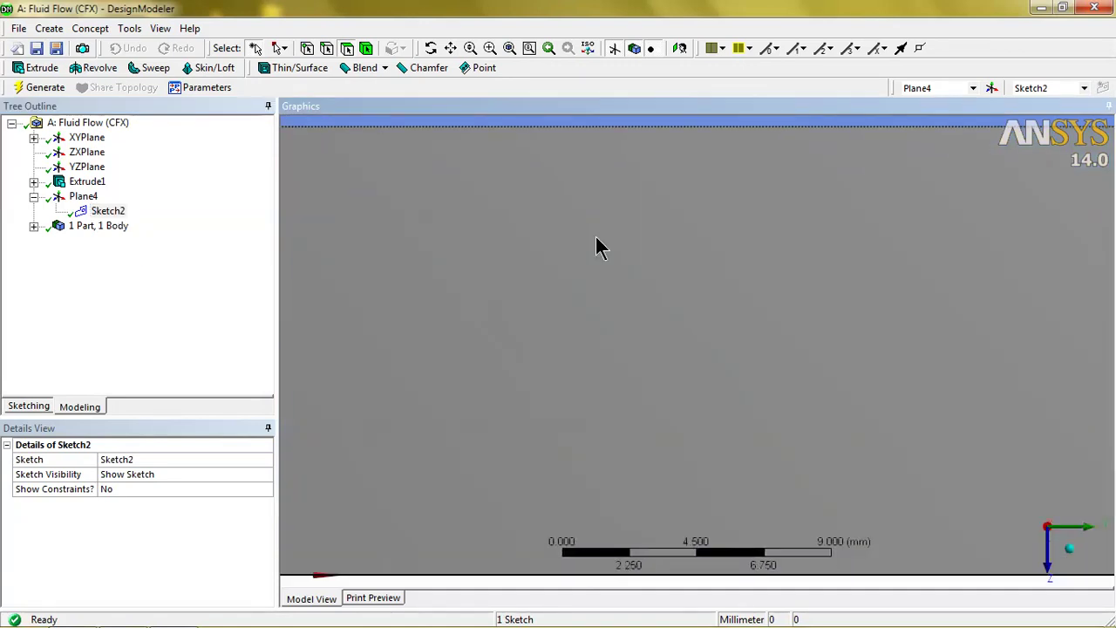
{"action": "left_click", "coordinate": [650, 190]}
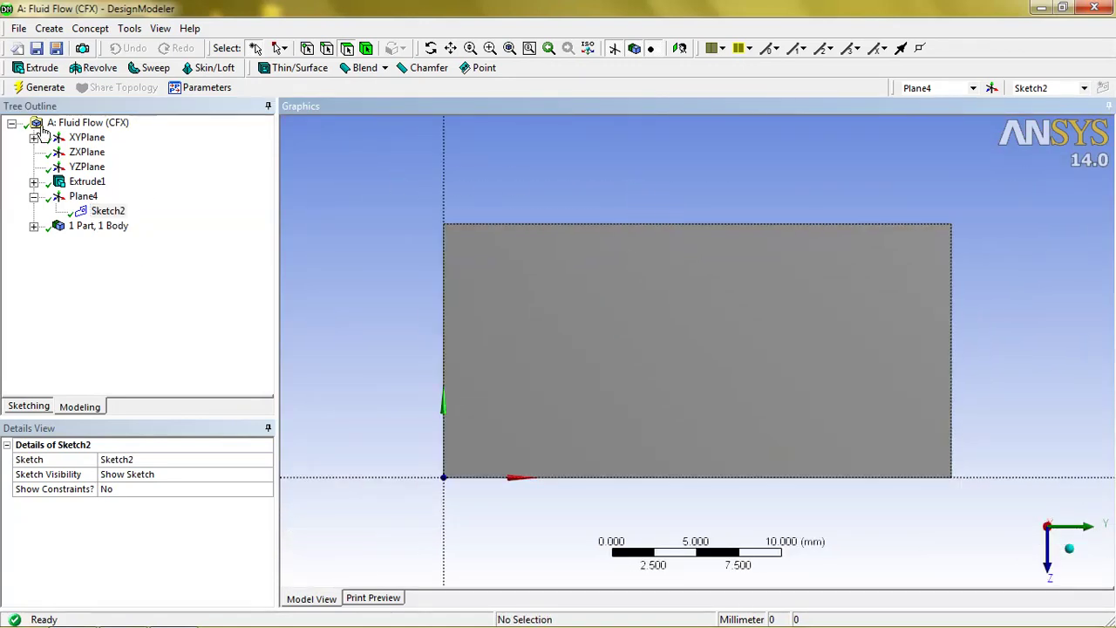
{"action": "left_click", "coordinate": [17, 406]}
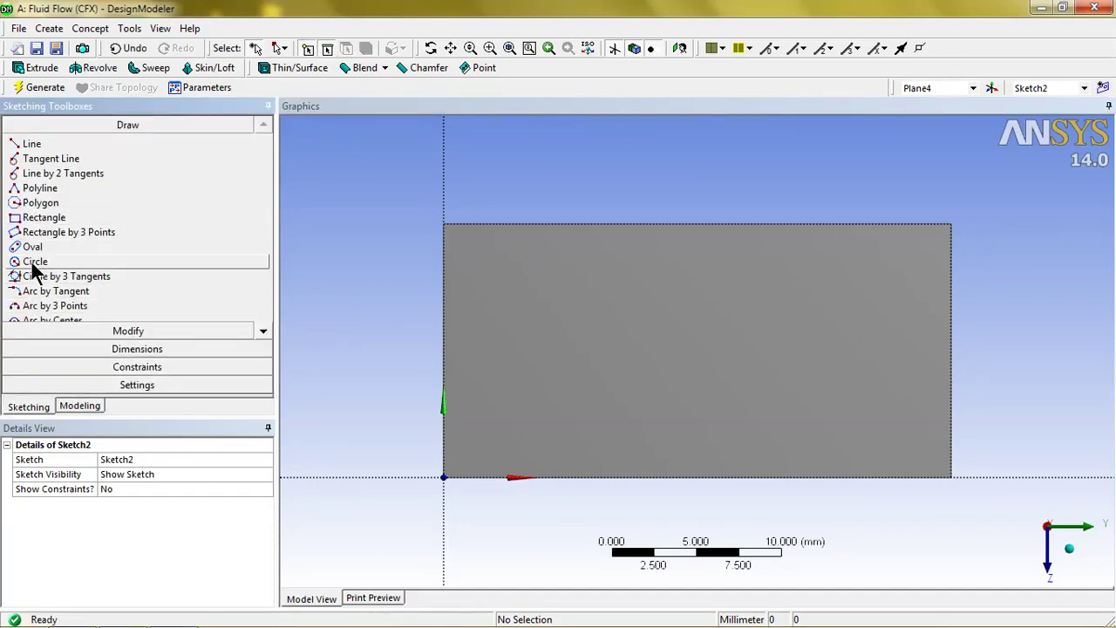
- Draw a horizontal slot-shaped oval on the block's front face in Sketch2
{"action": "left_click", "coordinate": [33, 264]}
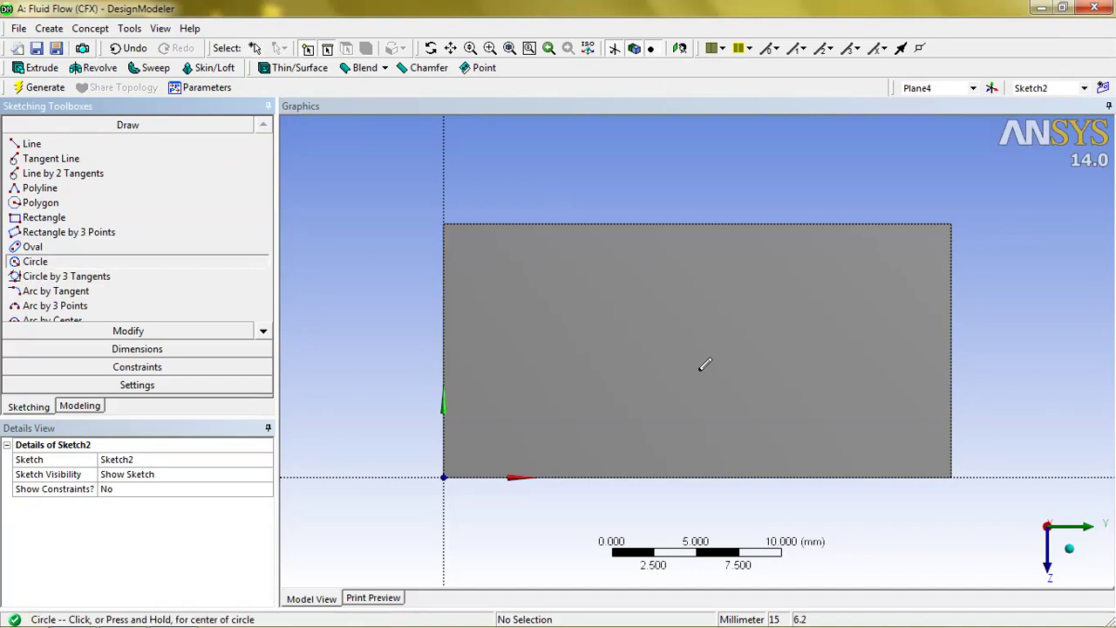
{"action": "left_click", "coordinate": [32, 247]}
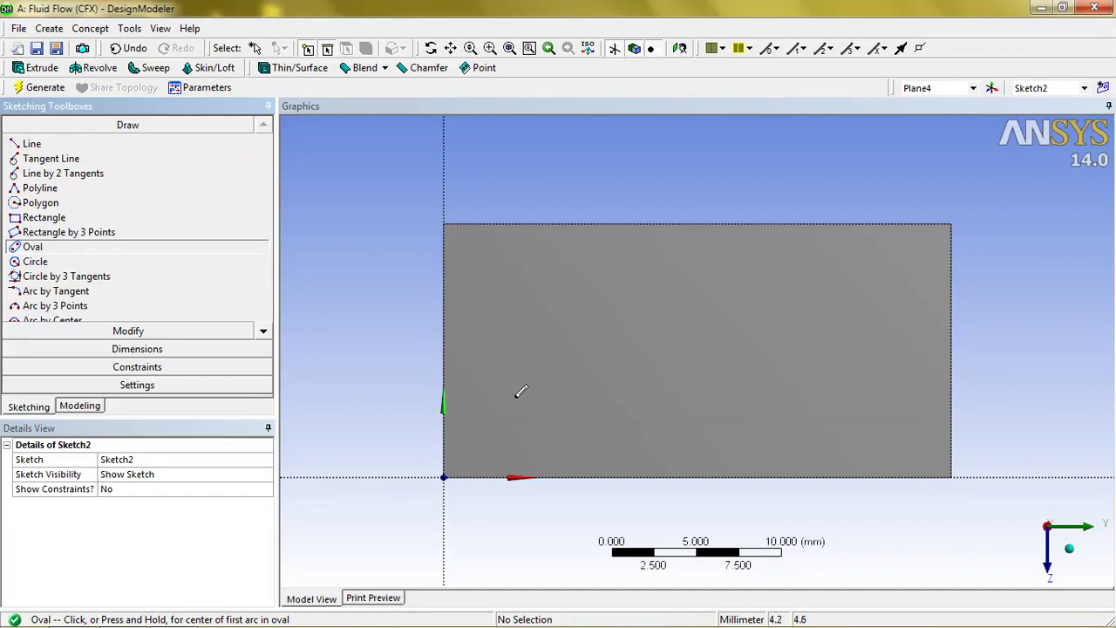
{"action": "left_click", "coordinate": [508, 386]}
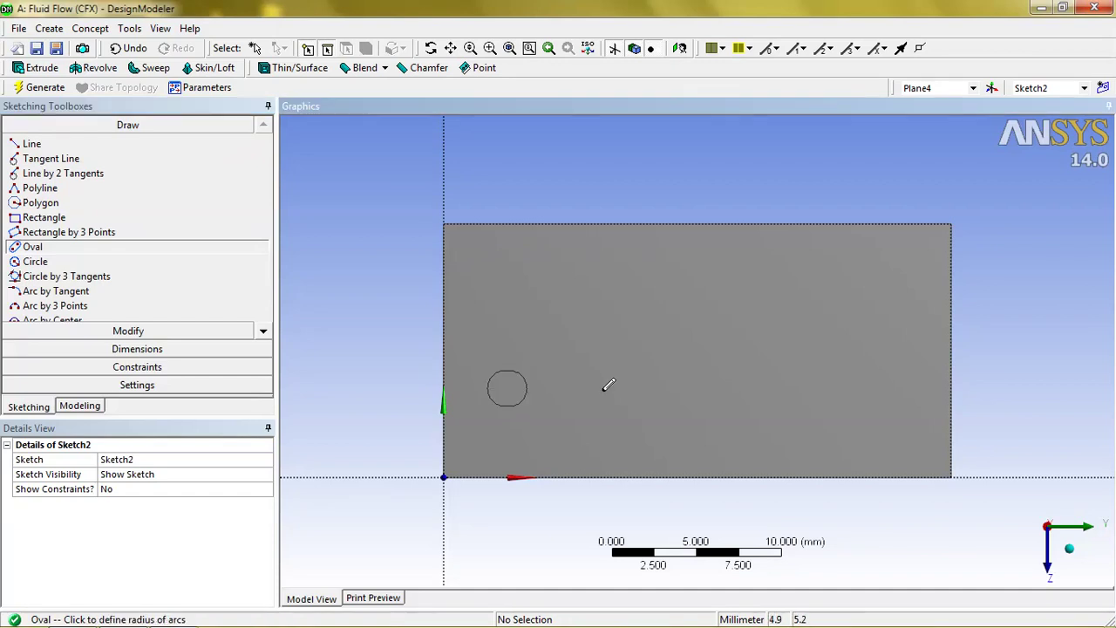
{"action": "left_click", "coordinate": [123, 249]}
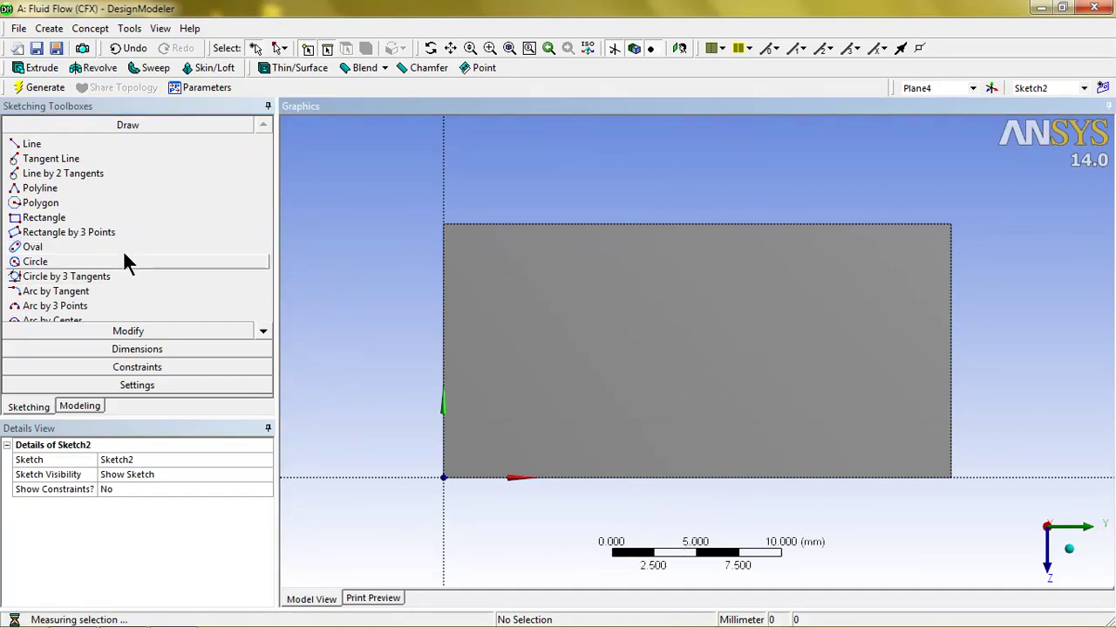
{"action": "left_click", "coordinate": [551, 378]}
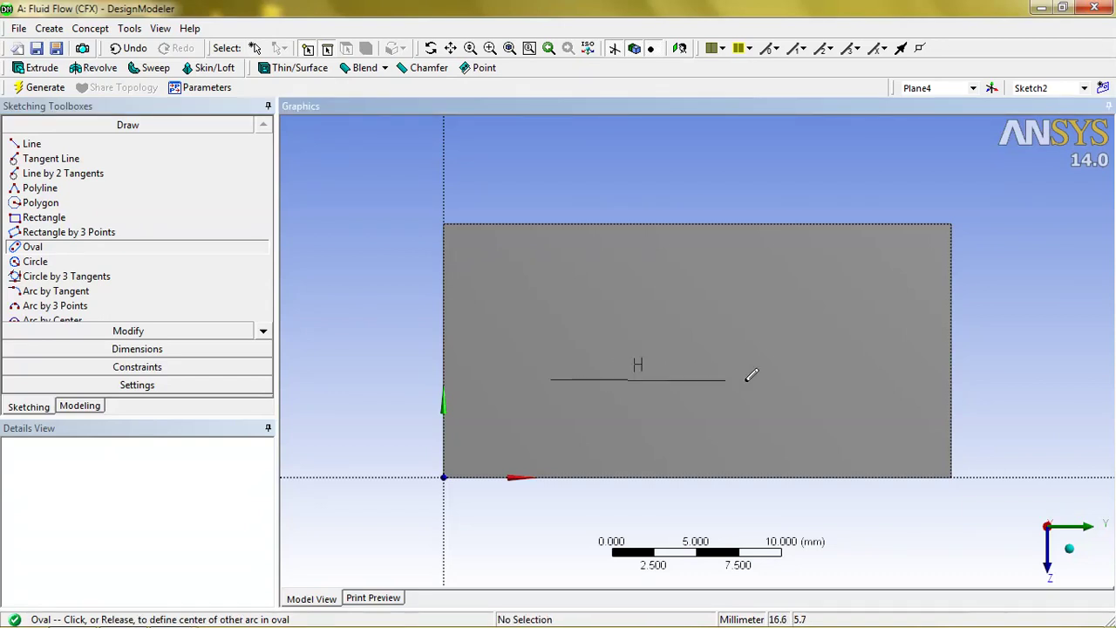
{"action": "left_click", "coordinate": [844, 378]}
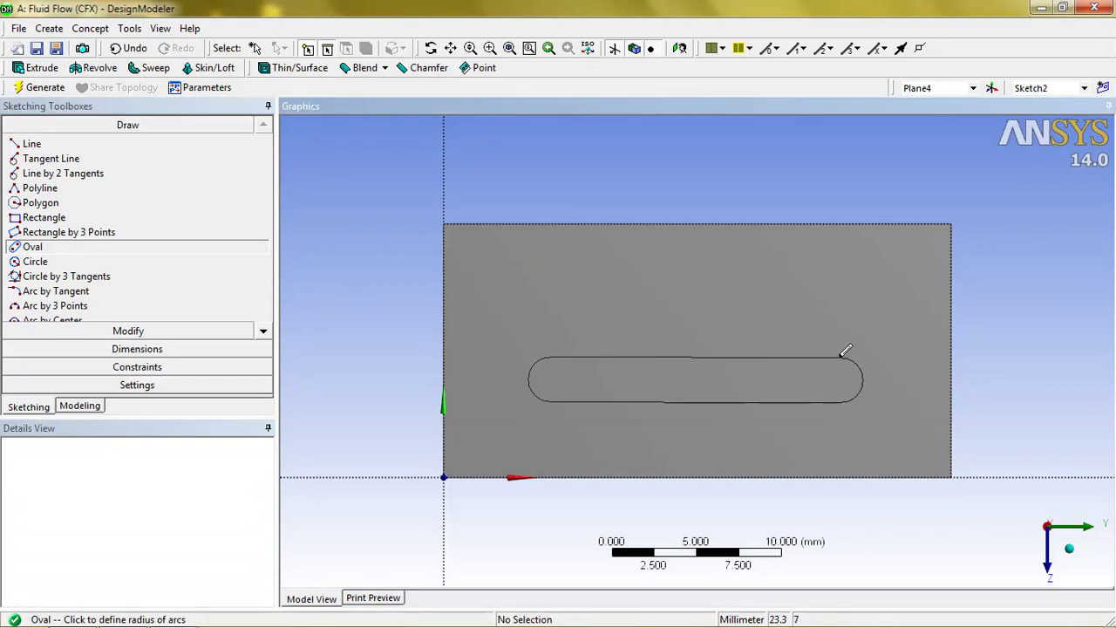
{"action": "left_click", "coordinate": [848, 352]}
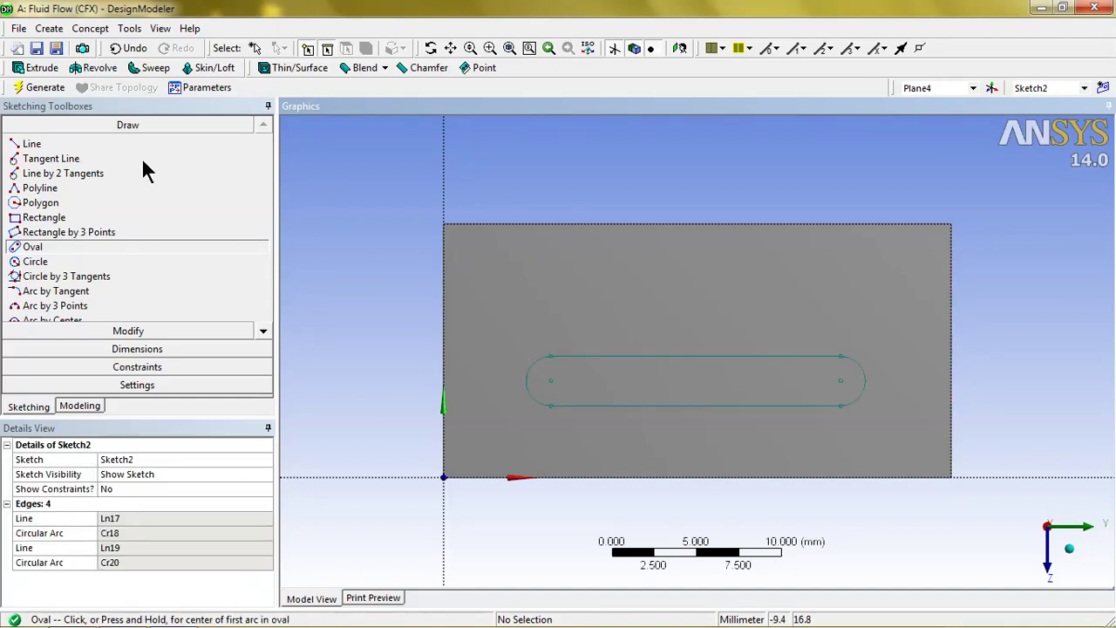
{"action": "left_click", "coordinate": [44, 87]}
{"action": "scroll", "coordinate": [737, 356], "scroll_direction": "up", "scroll_amount": 3}
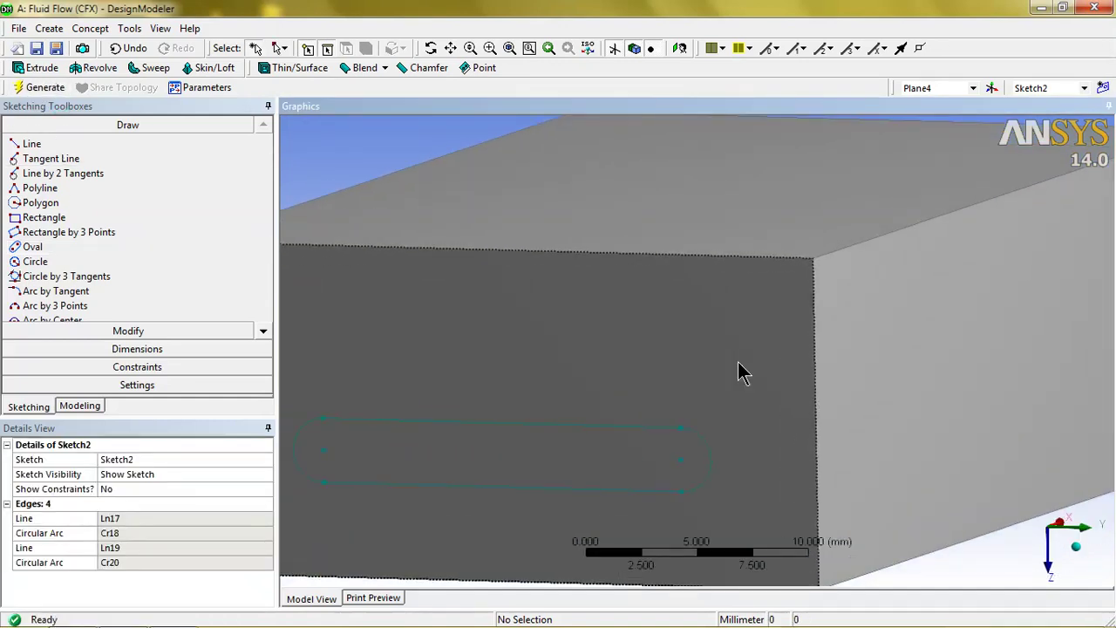
{"action": "scroll", "coordinate": [739, 366], "scroll_direction": "down", "scroll_amount": 2}
- Generate Extrude2 from Sketch2 as Imprint Faces, Reversed, To Next, imprinting the slot
{"action": "left_click", "coordinate": [42, 67]}
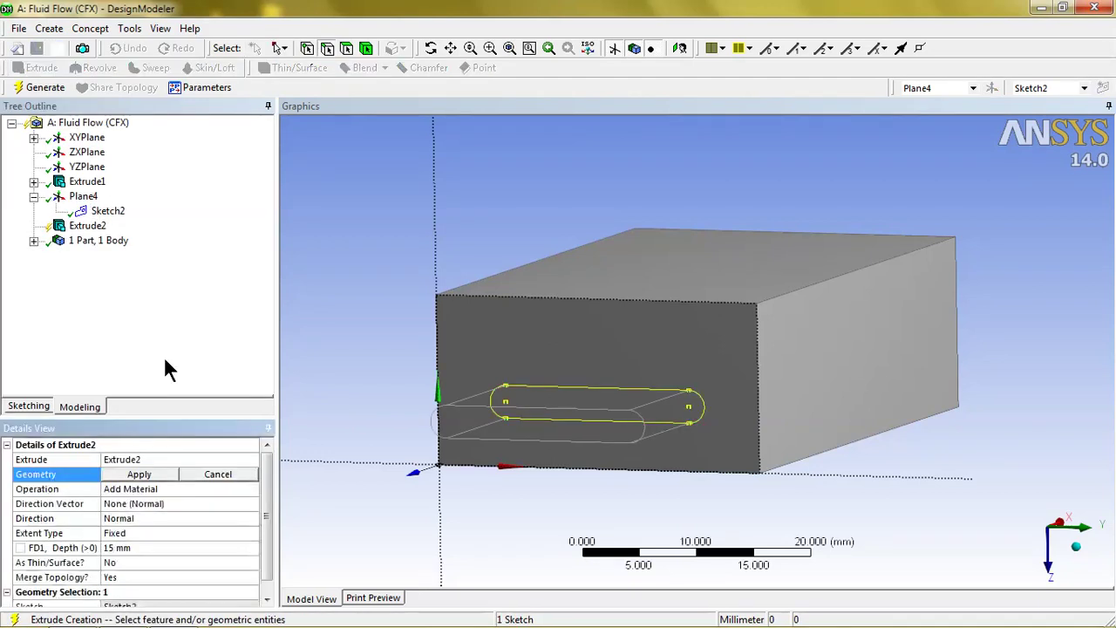
{"action": "left_click", "coordinate": [204, 489]}
{"action": "left_click", "coordinate": [251, 493]}
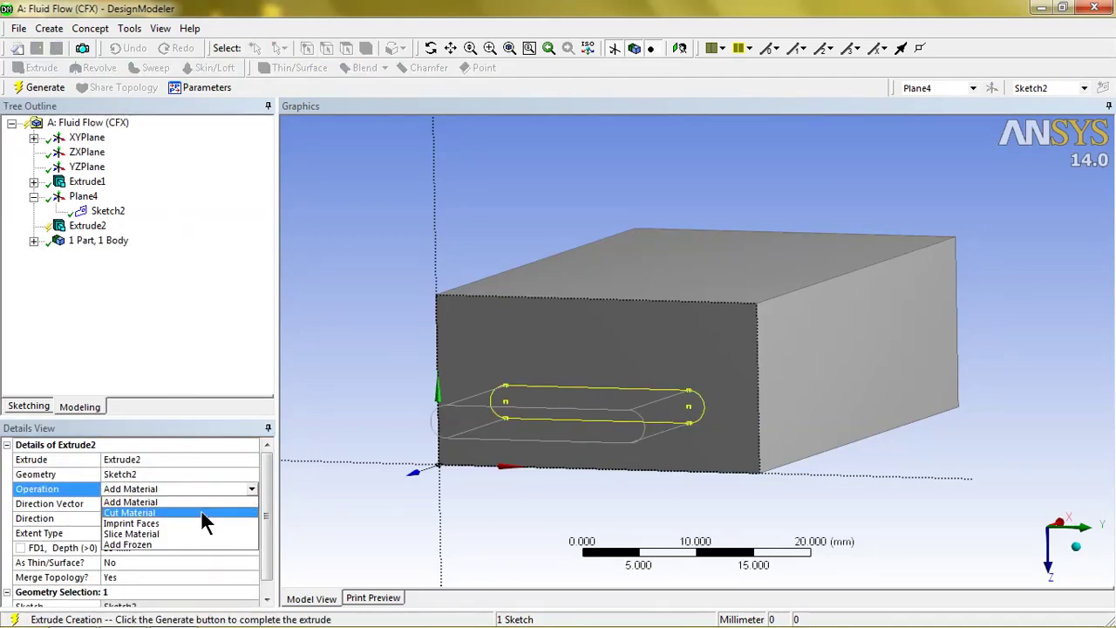
{"action": "left_click", "coordinate": [195, 521]}
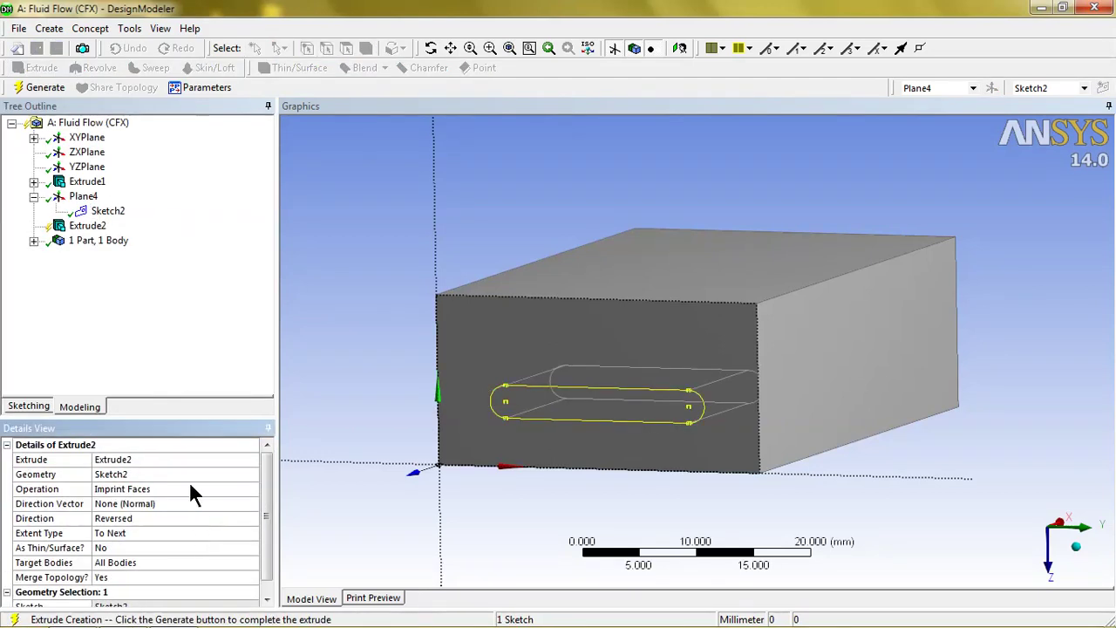
{"action": "left_click", "coordinate": [46, 87]}
{"action": "left_click", "coordinate": [551, 406]}
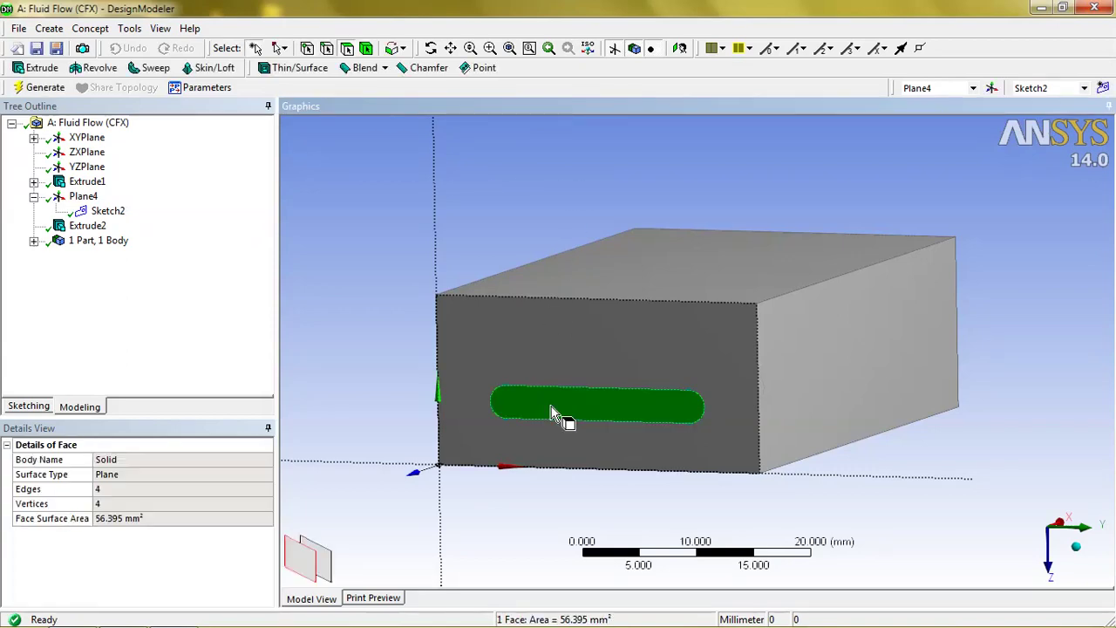
{"action": "mouse_move", "coordinate": [751, 416]}
{"action": "middle_mouse_down"}
{"action": "mouse_move", "coordinate": [787, 382]}
{"action": "mouse_move", "coordinate": [511, 391]}
{"action": "middle_mouse_up"}
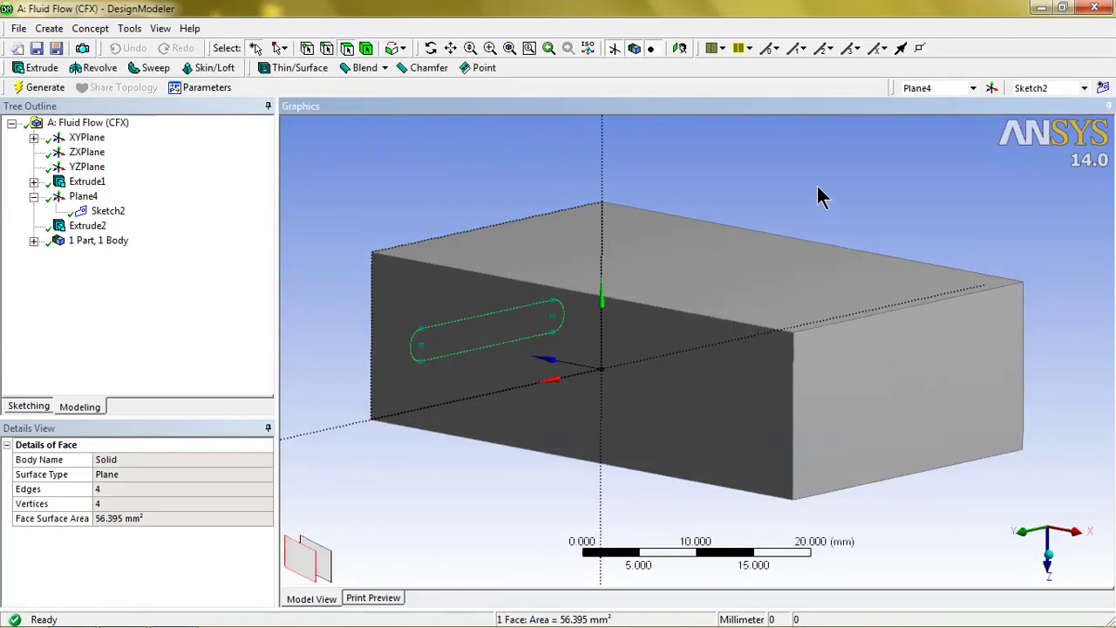
{"action": "left_click", "coordinate": [819, 197]}
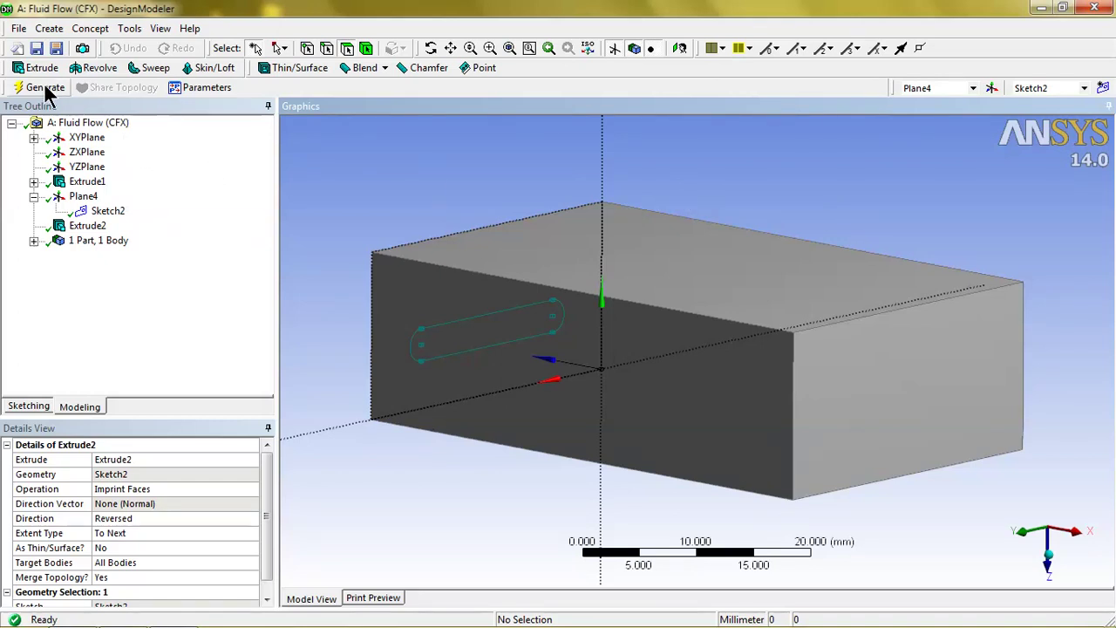
- Create Plane5 from the box's right end face and add Sketch3 on it
{"action": "left_click", "coordinate": [991, 88]}
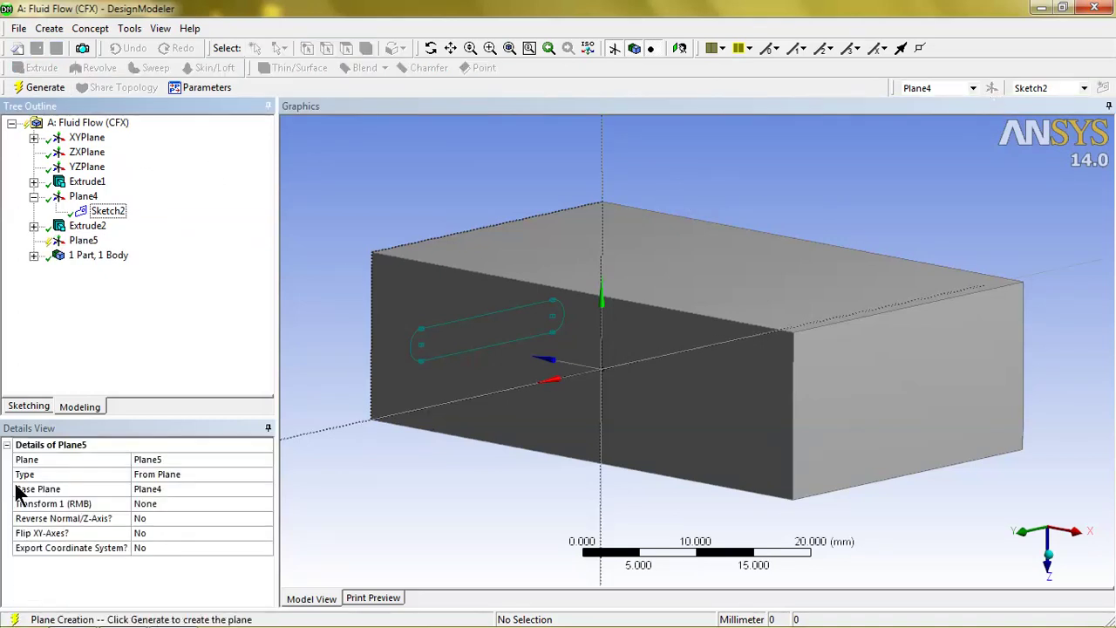
{"action": "left_click", "coordinate": [231, 474]}
{"action": "left_click", "coordinate": [265, 475]}
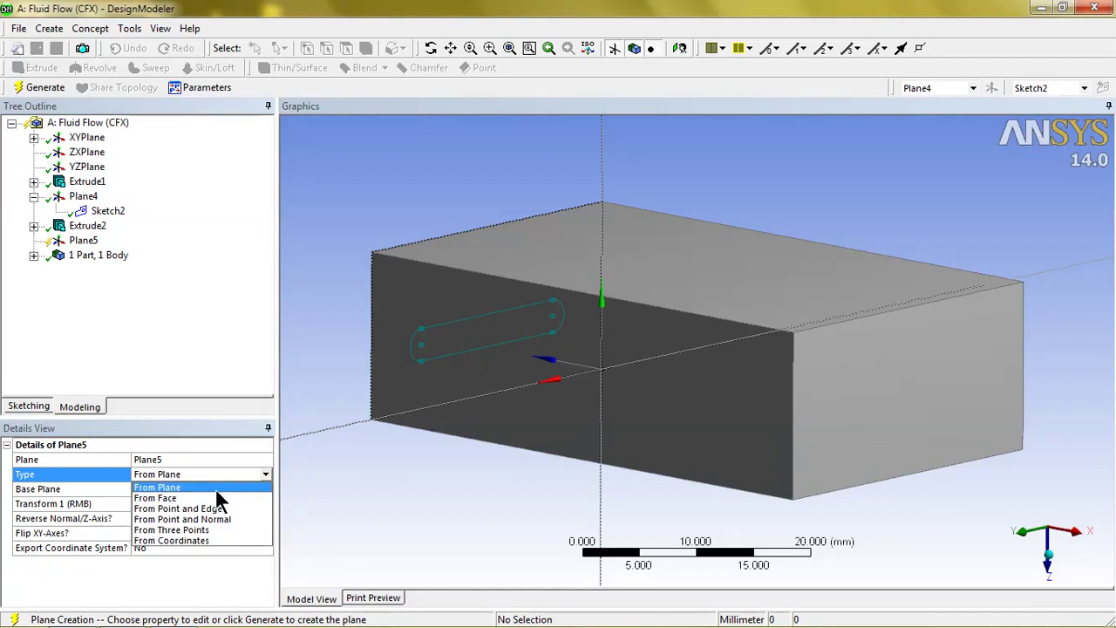
{"action": "left_click", "coordinate": [218, 494]}
{"action": "left_click", "coordinate": [214, 504]}
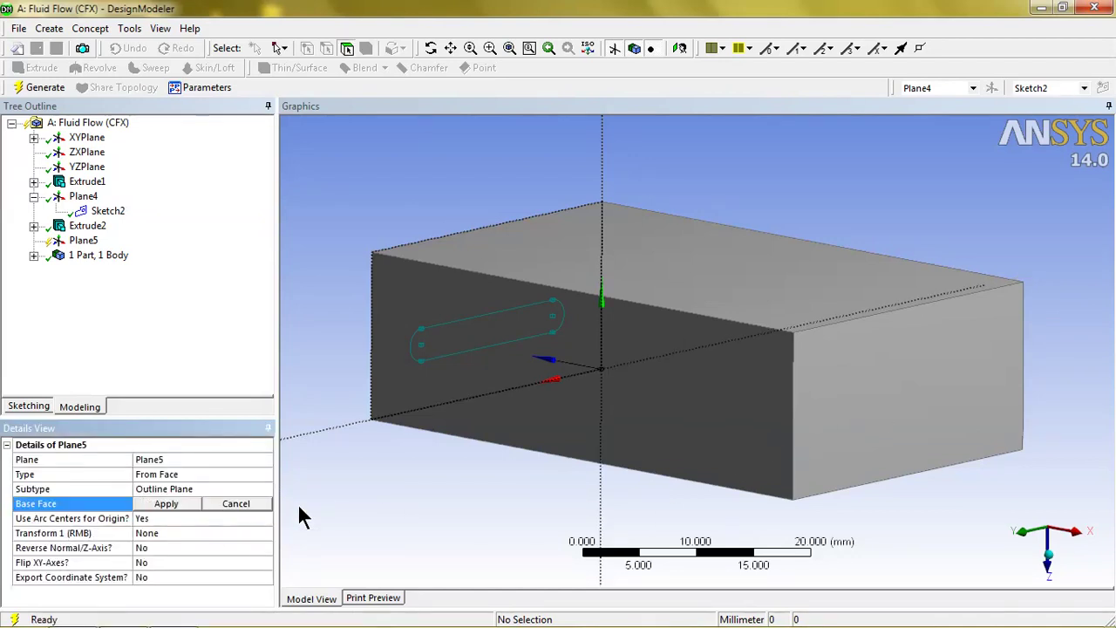
{"action": "left_click", "coordinate": [886, 387]}
{"action": "left_click", "coordinate": [151, 503]}
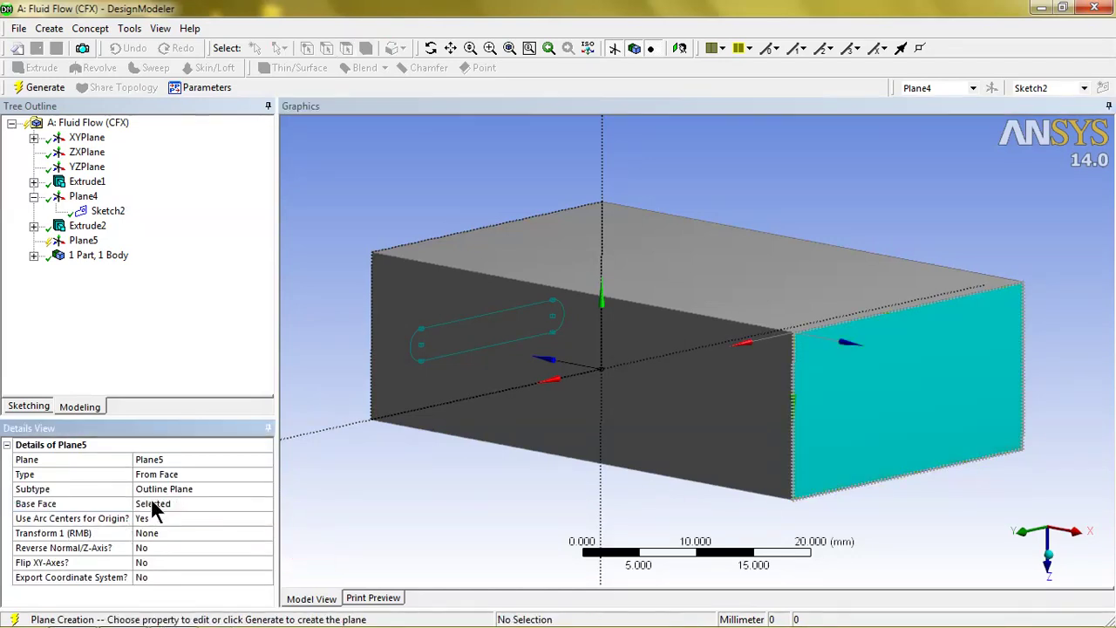
{"action": "left_click", "coordinate": [40, 88]}
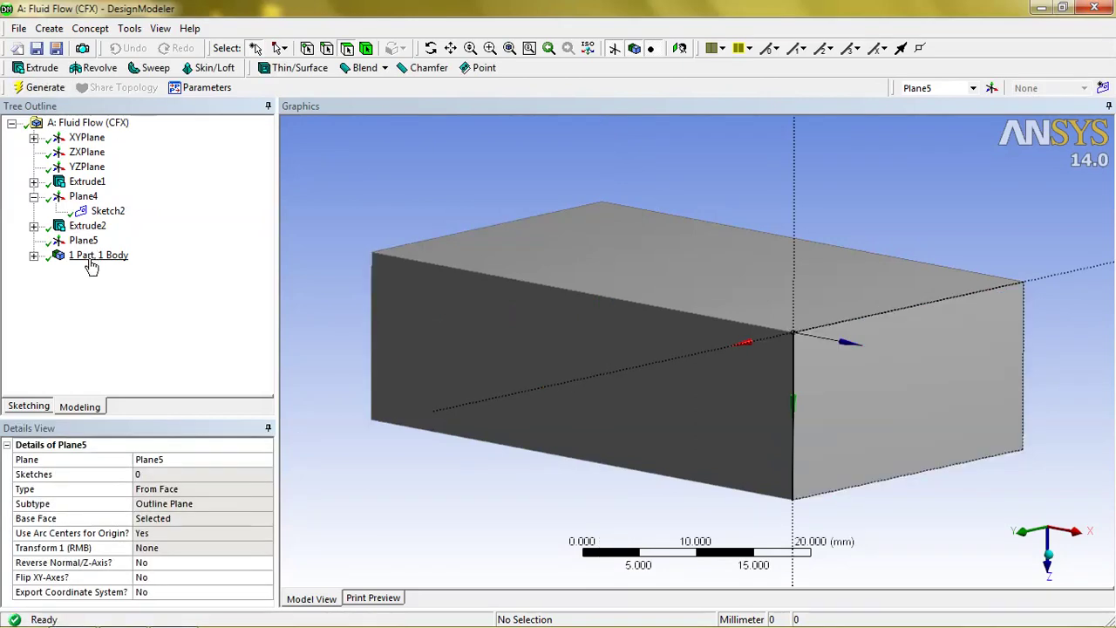
{"action": "left_click", "coordinate": [1101, 88]}
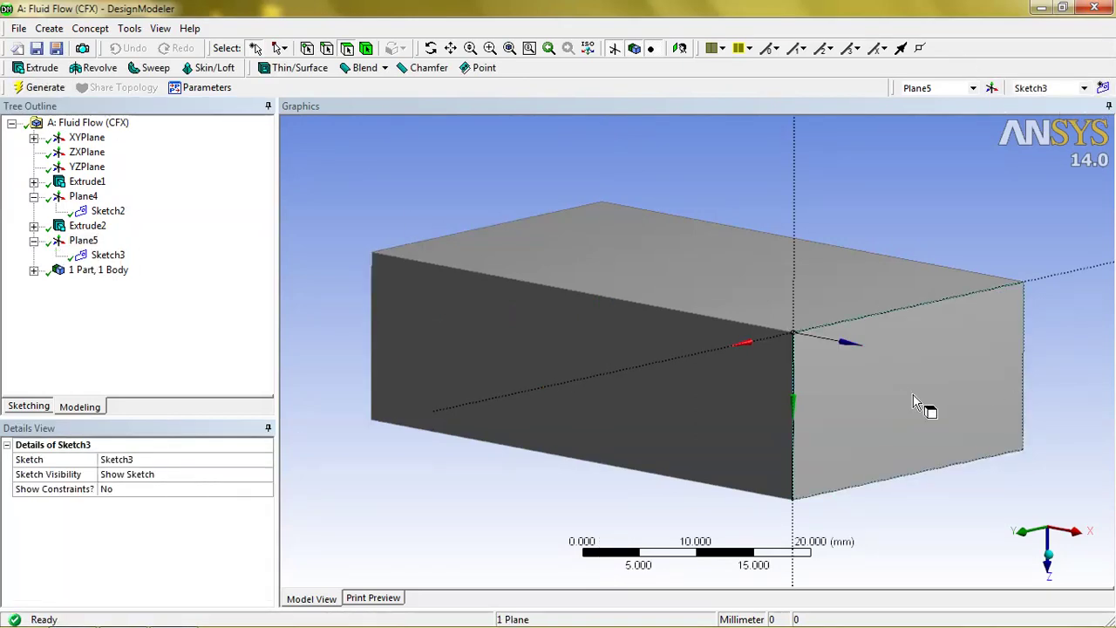
- View Sketch3 face-on and draw a rectangle in the middle of the end face
{"action": "right_click", "coordinate": [129, 254]}
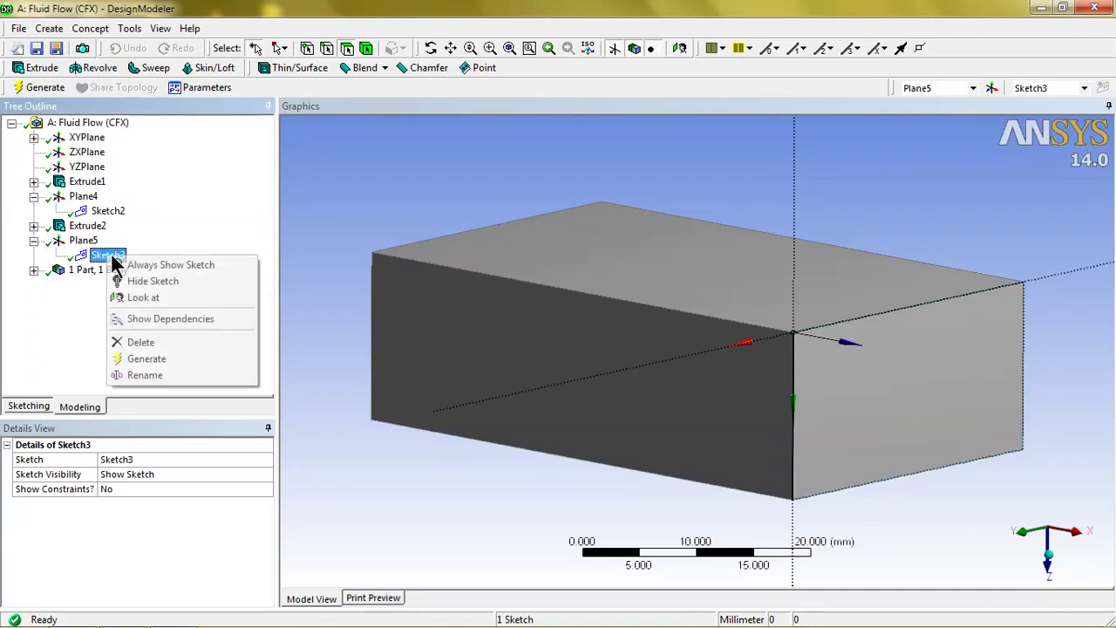
{"action": "left_click", "coordinate": [199, 297]}
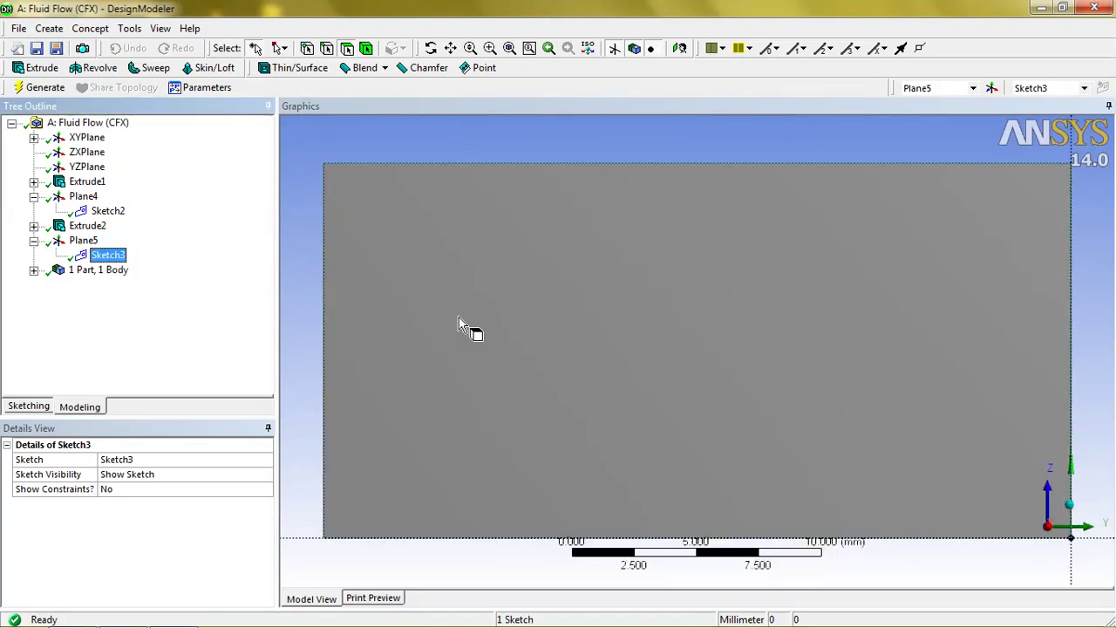
{"action": "scroll", "coordinate": [457, 314], "scroll_direction": "down", "scroll_amount": 2}
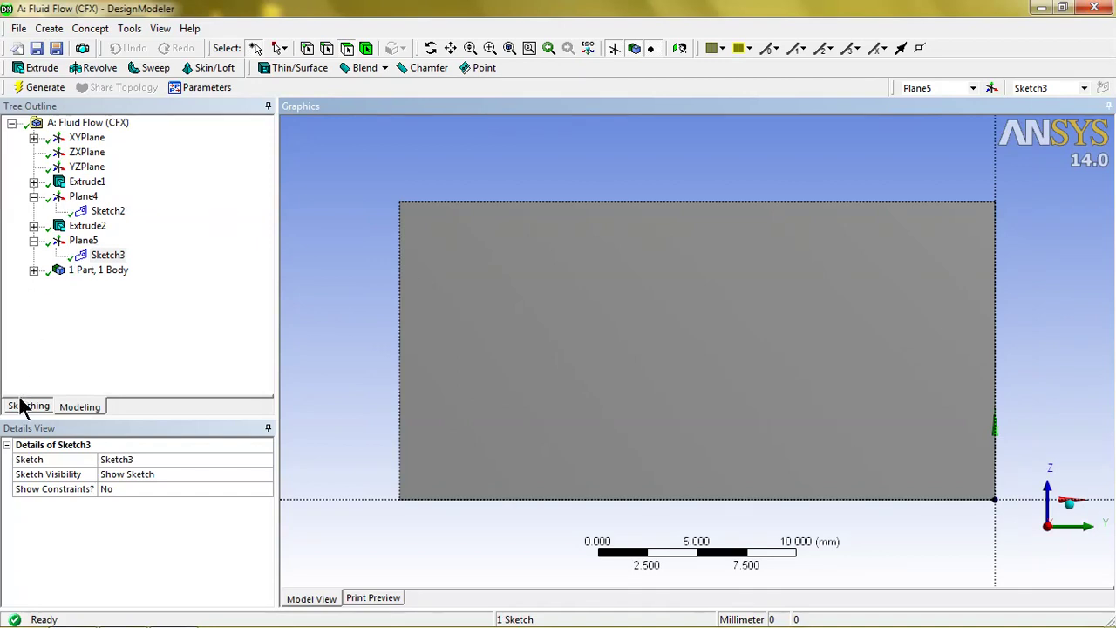
{"action": "left_click", "coordinate": [26, 406]}
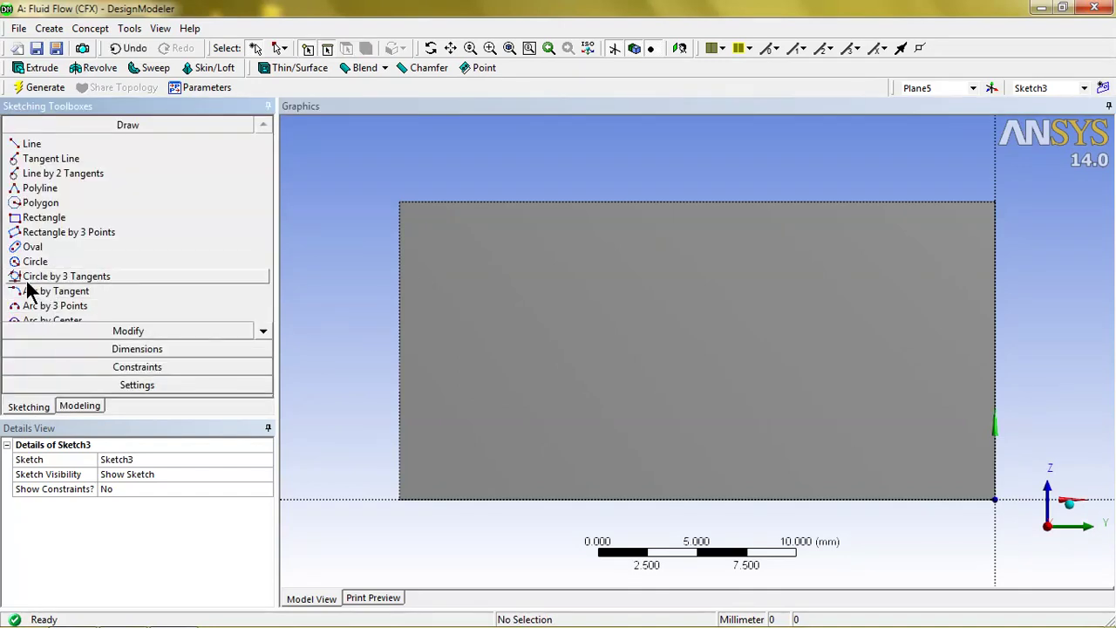
{"action": "left_click", "coordinate": [39, 218]}
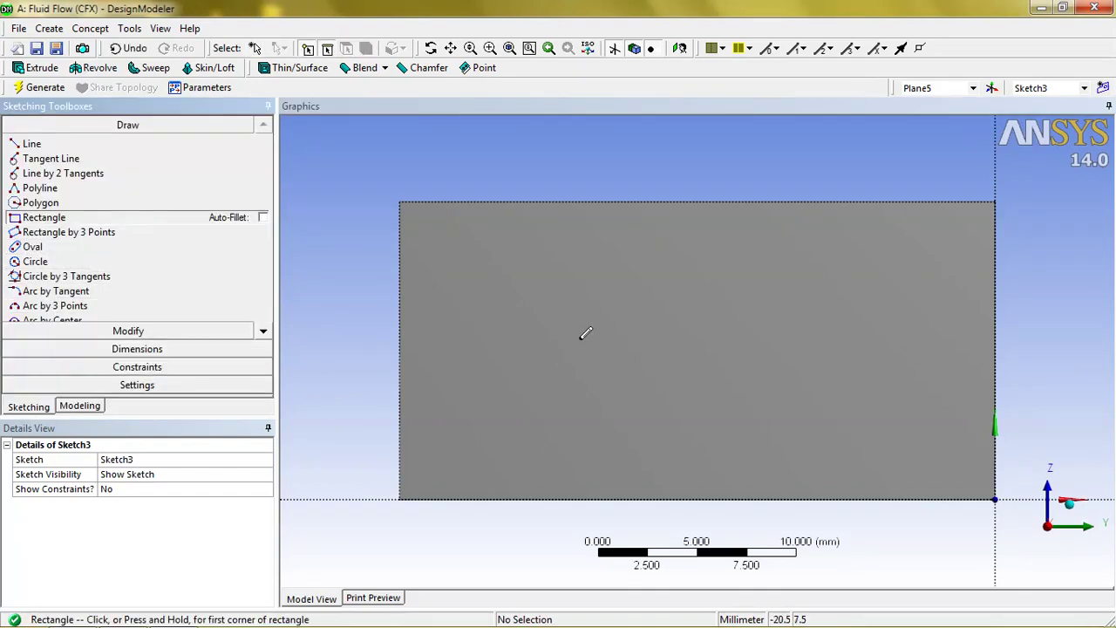
{"action": "left_click", "coordinate": [526, 305]}
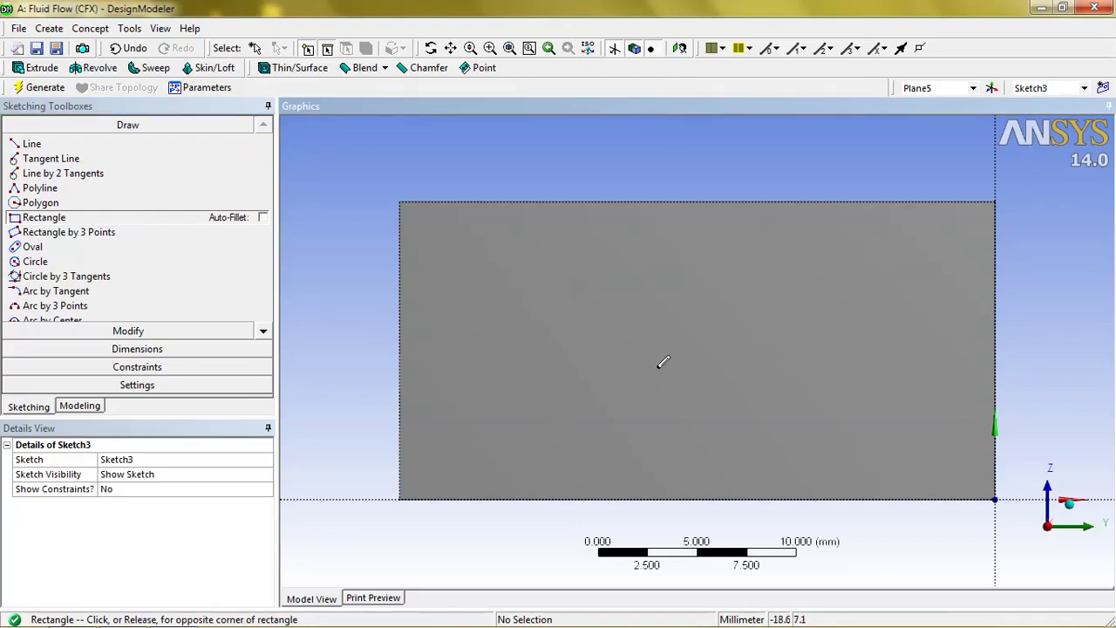
{"action": "left_click", "coordinate": [859, 407]}
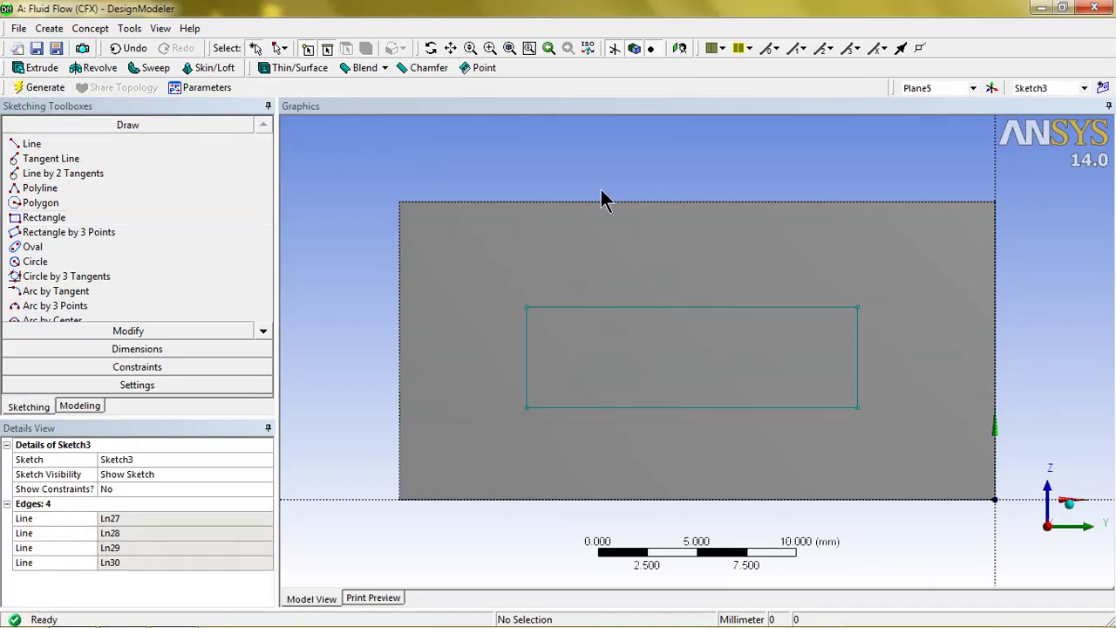
{"action": "middle_click_drag", "start_coordinate": [605, 200], "coordinate": [760, 249]}
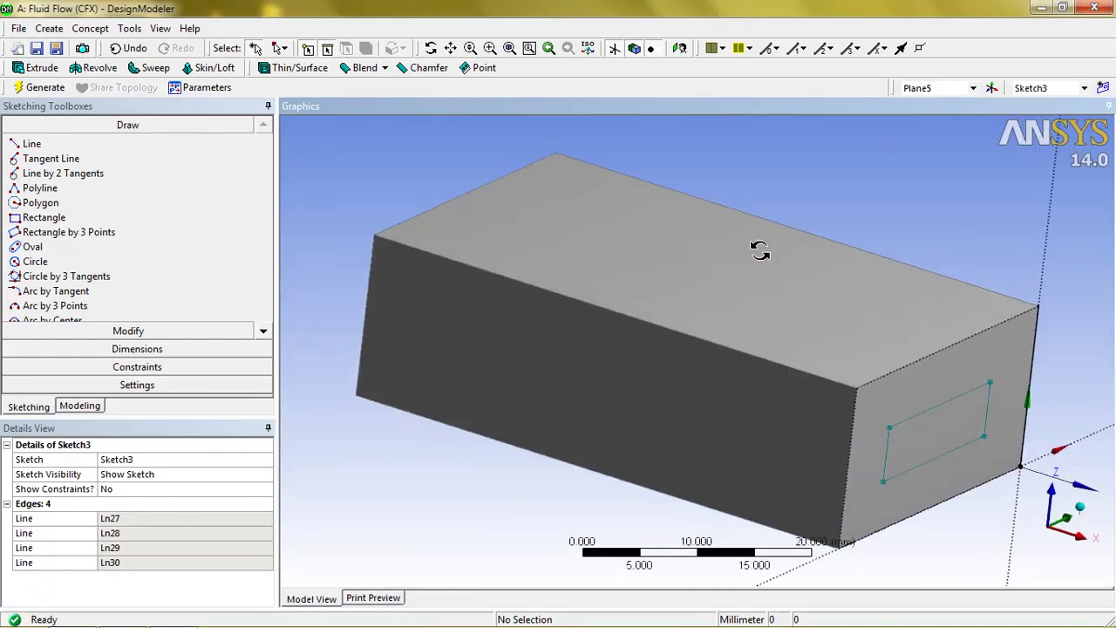
- Generate Extrude3 as Imprint Faces, Reversed, To Next, imprinting the Sketch3 rectangle
{"action": "left_click", "coordinate": [37, 67]}
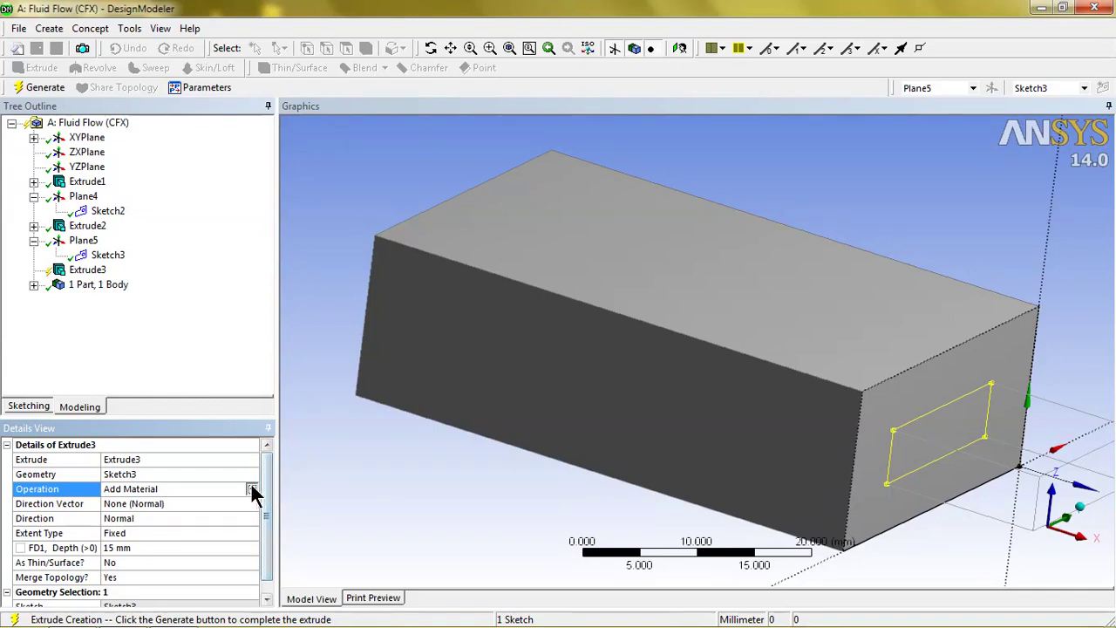
{"action": "left_click", "coordinate": [251, 488]}
{"action": "left_click", "coordinate": [181, 522]}
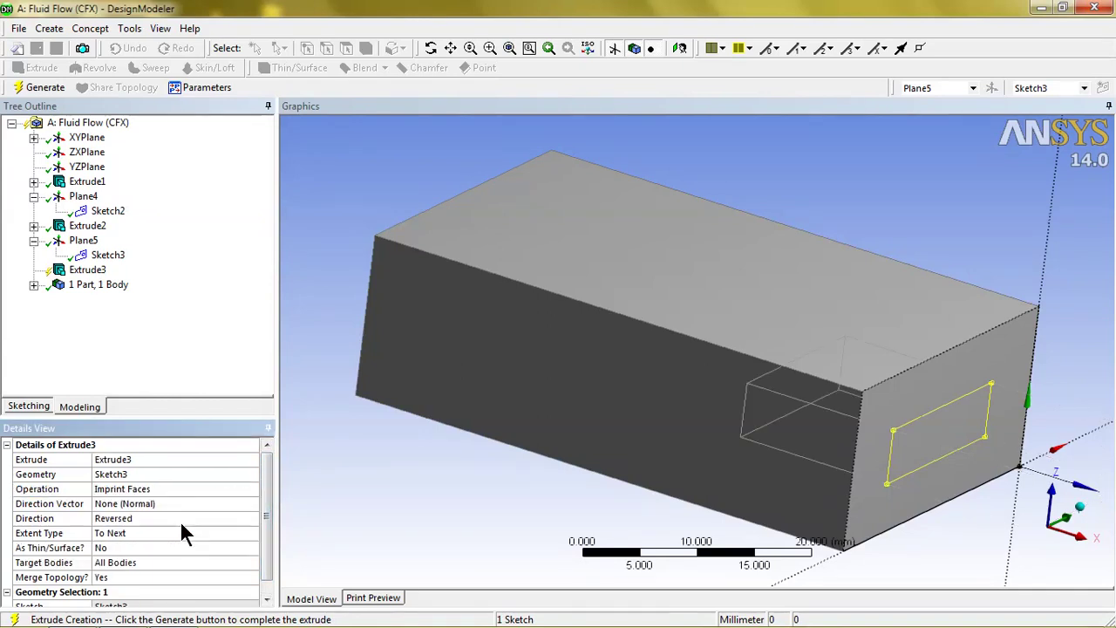
{"action": "left_click", "coordinate": [40, 87]}
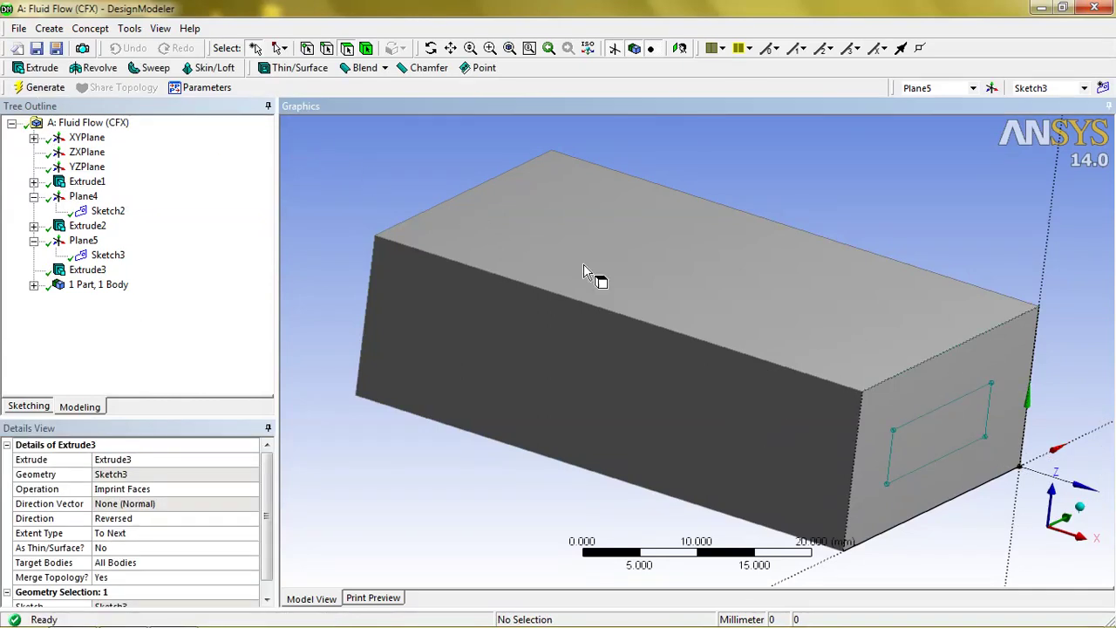
{"action": "mouse_move", "coordinate": [934, 453]}
{"action": "middle_mouse_down"}
{"action": "mouse_move", "coordinate": [462, 332]}
{"action": "mouse_move", "coordinate": [910, 388]}
{"action": "middle_mouse_up"}
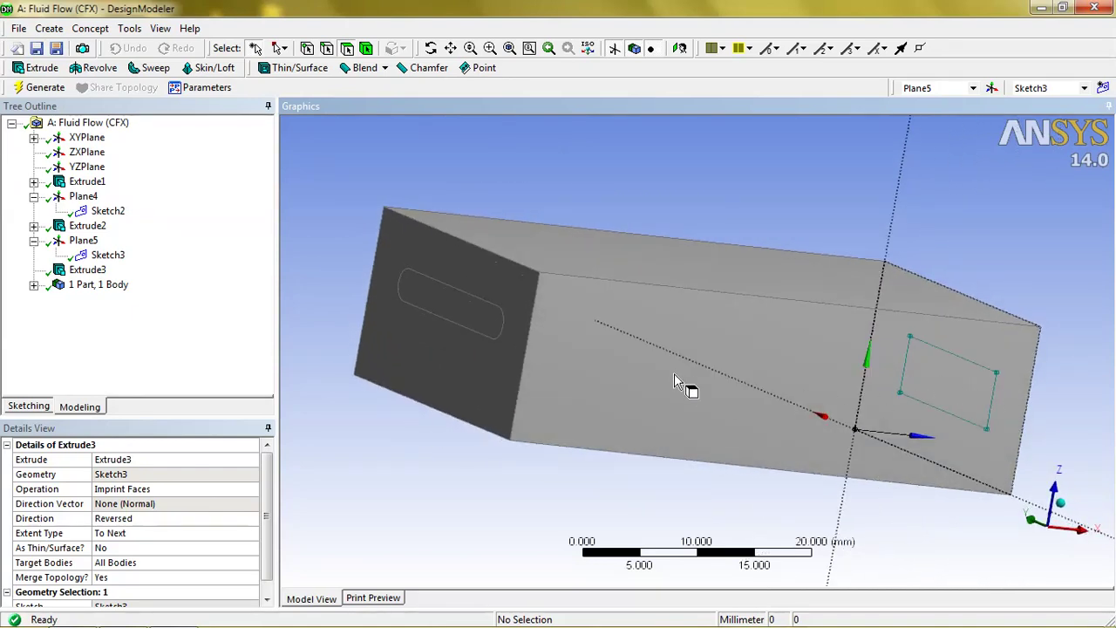
{"action": "mouse_move", "coordinate": [674, 381]}
{"action": "middle_mouse_down"}
{"action": "mouse_move", "coordinate": [668, 343]}
{"action": "mouse_move", "coordinate": [592, 352]}
{"action": "mouse_move", "coordinate": [633, 332]}
{"action": "mouse_move", "coordinate": [605, 428]}
{"action": "middle_mouse_up"}
{"action": "mouse_move", "coordinate": [663, 319]}
{"action": "middle_mouse_down"}
{"action": "mouse_move", "coordinate": [642, 316]}
{"action": "mouse_move", "coordinate": [636, 341]}
{"action": "middle_mouse_up"}
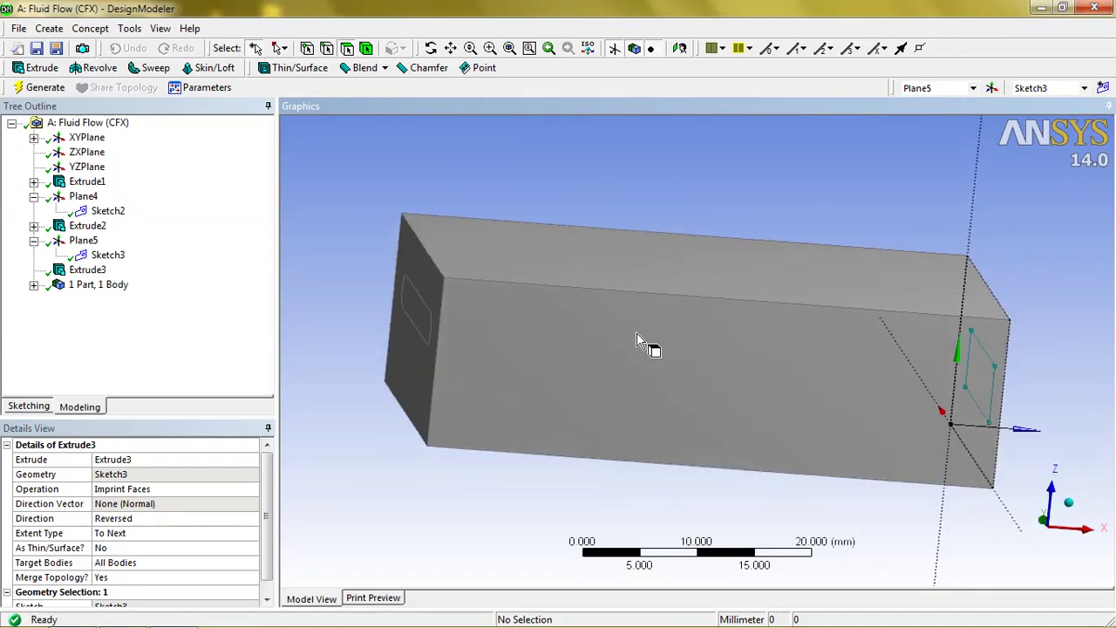
{"action": "middle_click_drag", "start_coordinate": [723, 341], "coordinate": [727, 277]}
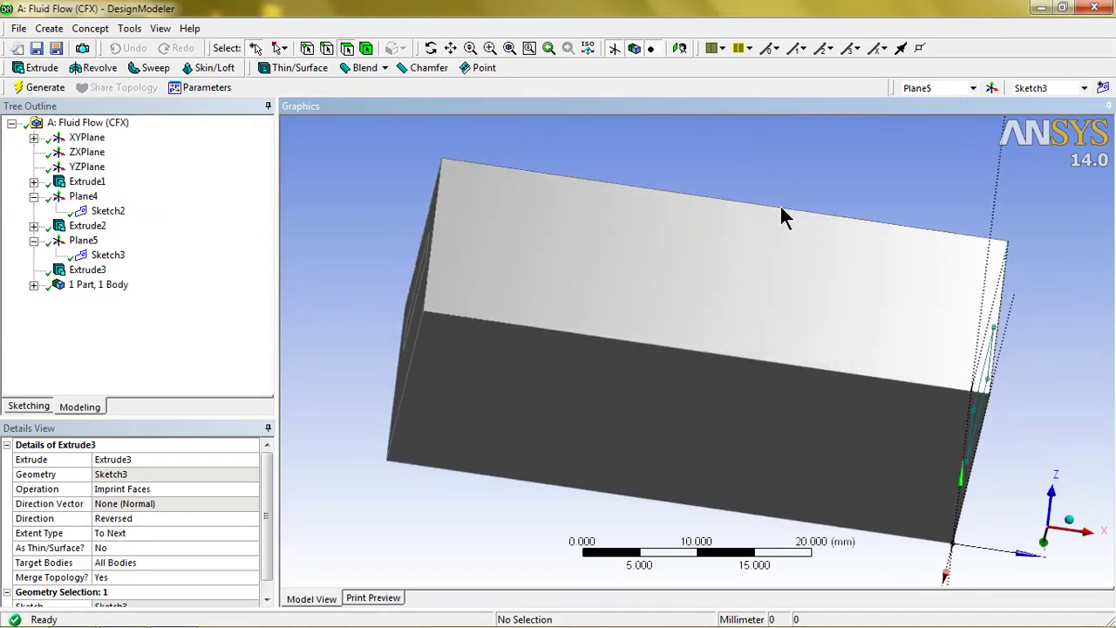
- Generate Plane6 from the box's bottom face and view it face-on for sketching
{"action": "left_click", "coordinate": [991, 87]}
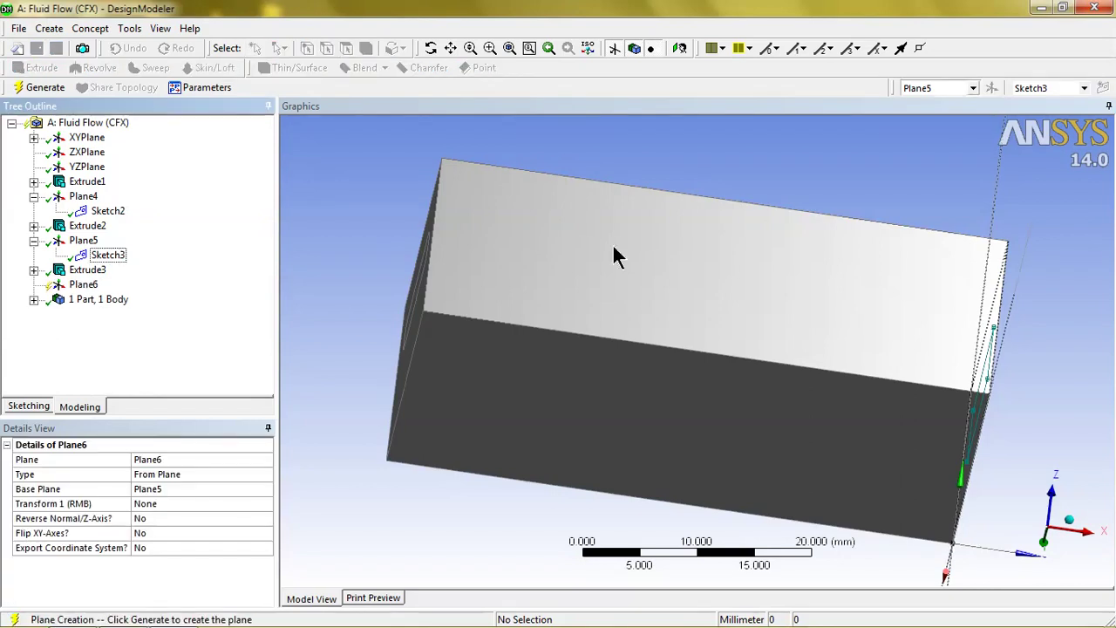
{"action": "left_click", "coordinate": [231, 474]}
{"action": "left_click", "coordinate": [268, 474]}
{"action": "left_click", "coordinate": [218, 495]}
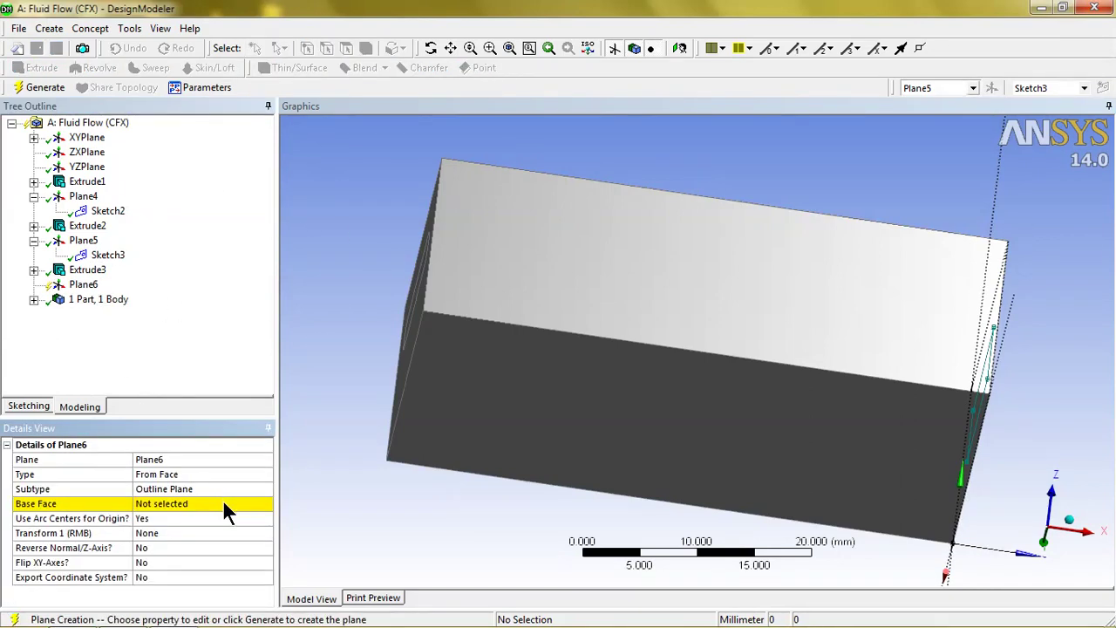
{"action": "left_click", "coordinate": [484, 422]}
{"action": "left_click", "coordinate": [171, 503]}
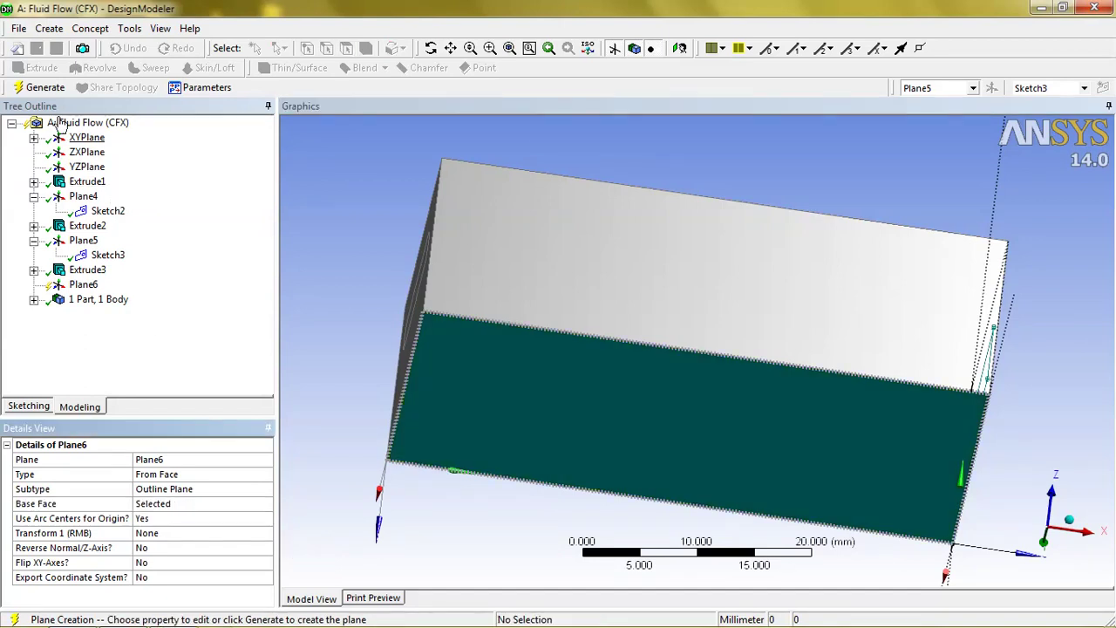
{"action": "left_click", "coordinate": [41, 87]}
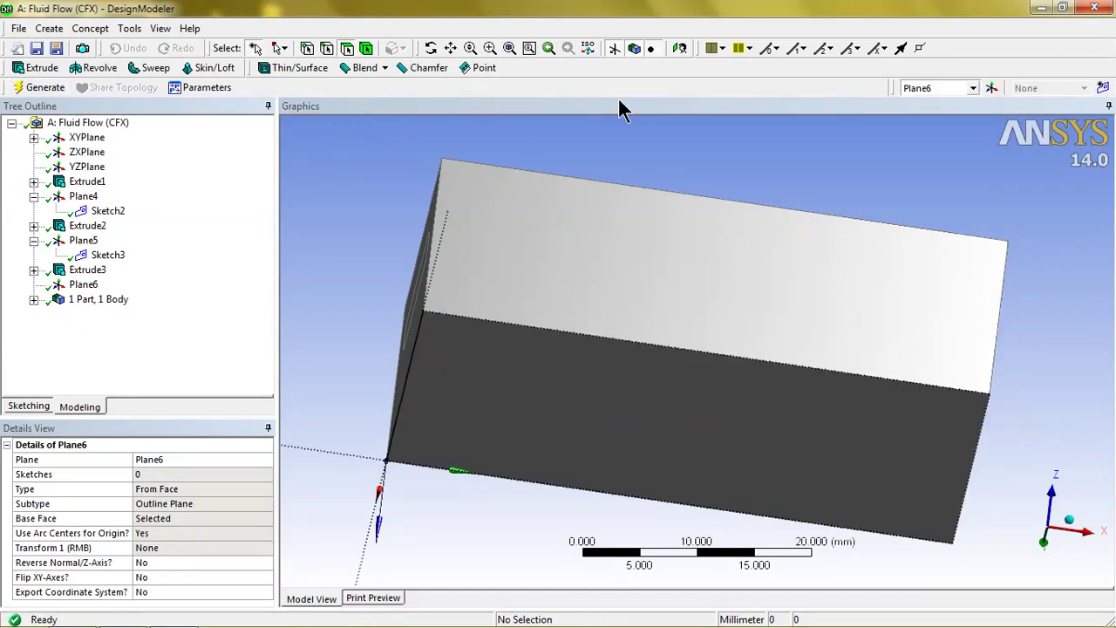
{"action": "left_click", "coordinate": [684, 48]}
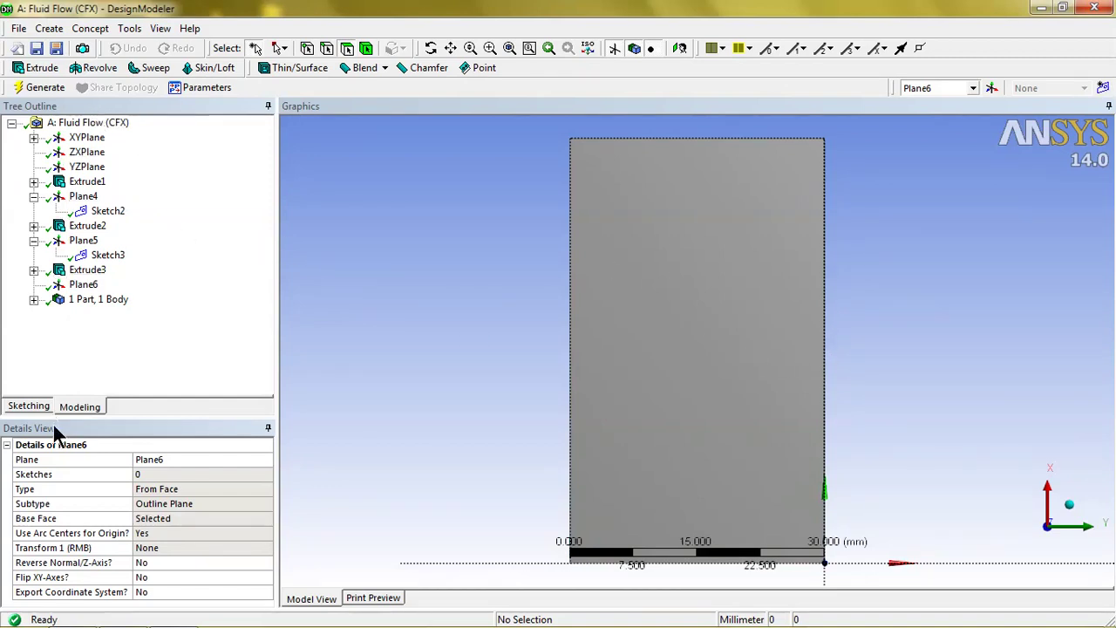
{"action": "left_click", "coordinate": [30, 406]}
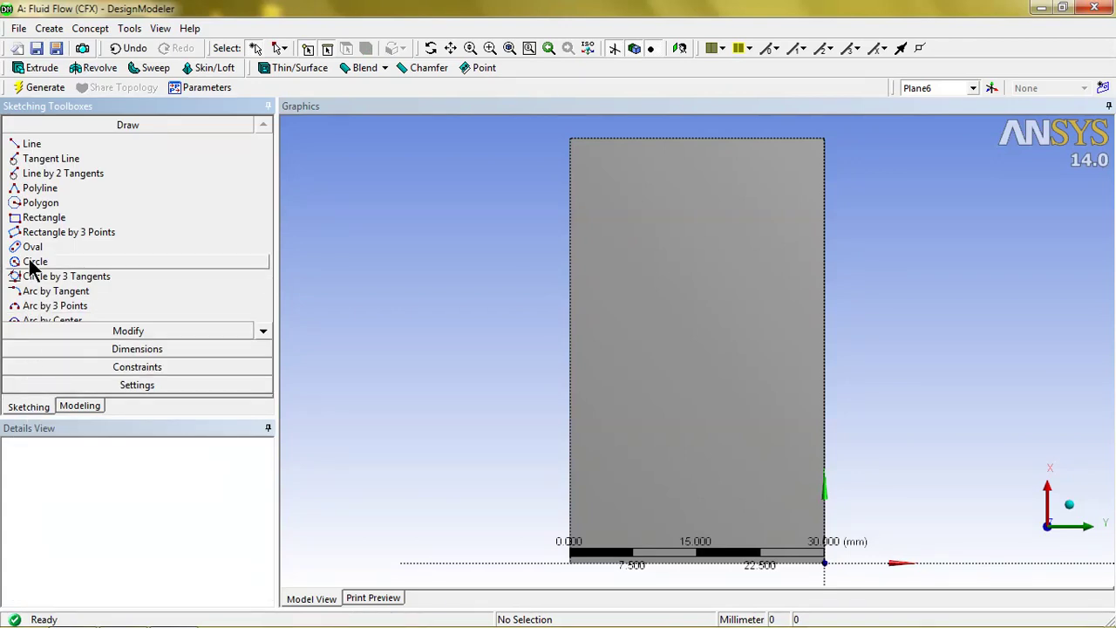
- Draw a circle in the lower part of the bottom face
{"action": "left_click", "coordinate": [31, 263]}
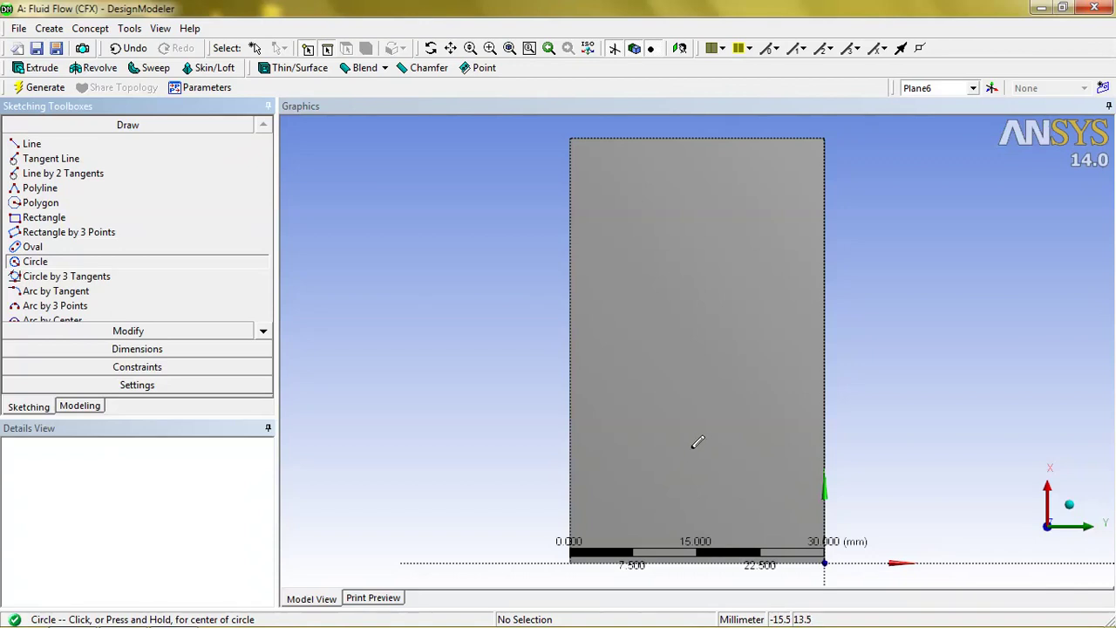
{"action": "left_click", "coordinate": [689, 452]}
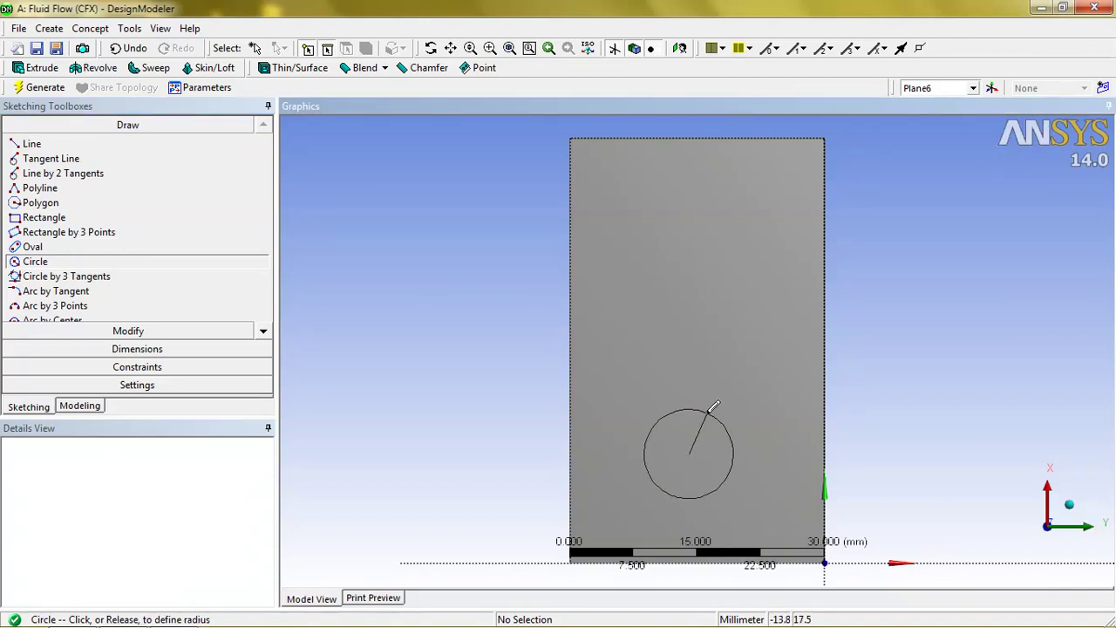
{"action": "left_click", "coordinate": [713, 406]}
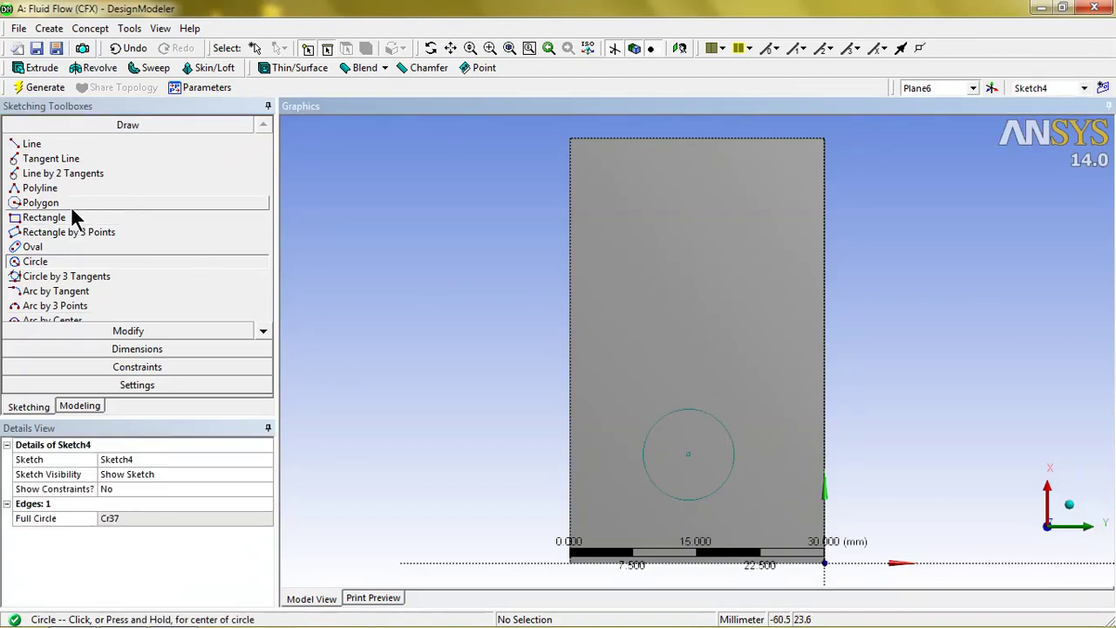
- Add a slot-shaped oval beside the circle in Sketch4
{"action": "left_click", "coordinate": [34, 246]}
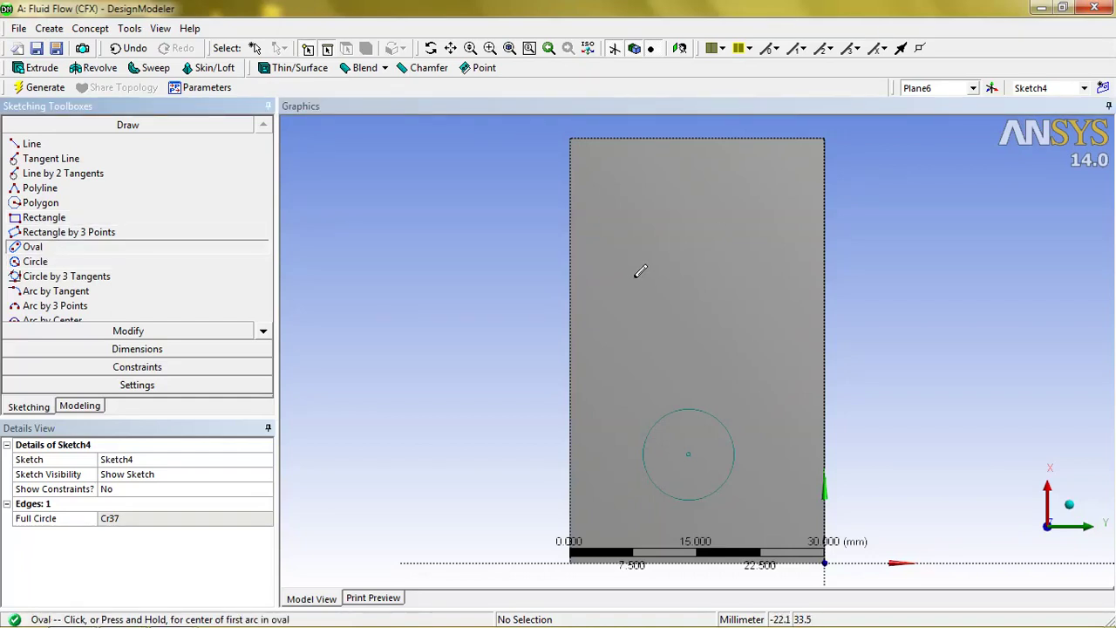
{"action": "left_click", "coordinate": [631, 272]}
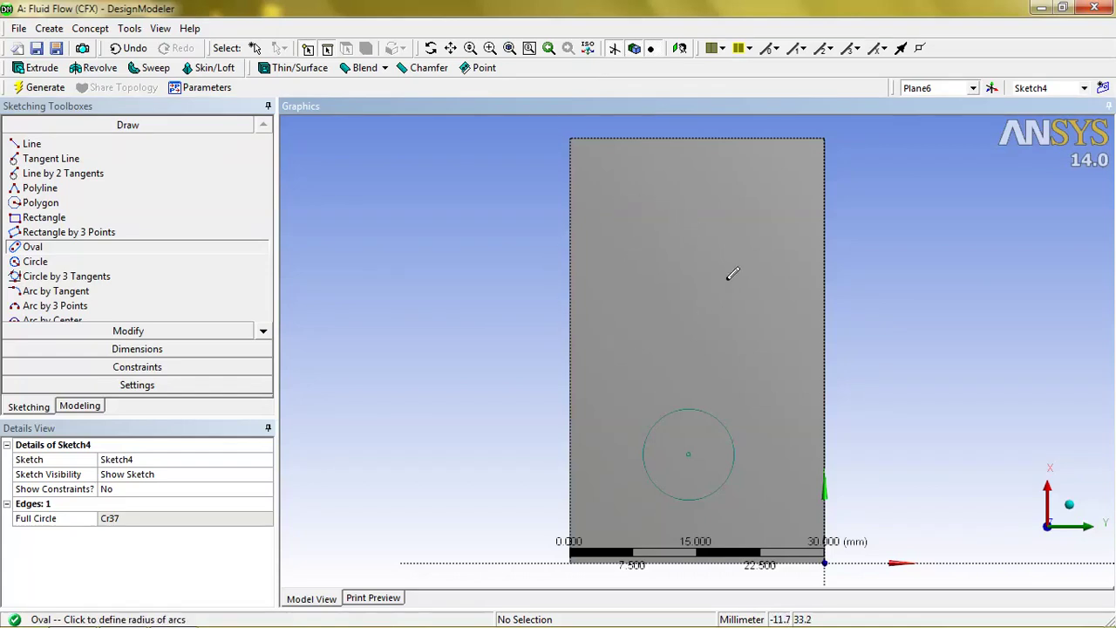
{"action": "key", "text": "Escape"}
{"action": "left_click", "coordinate": [170, 246]}
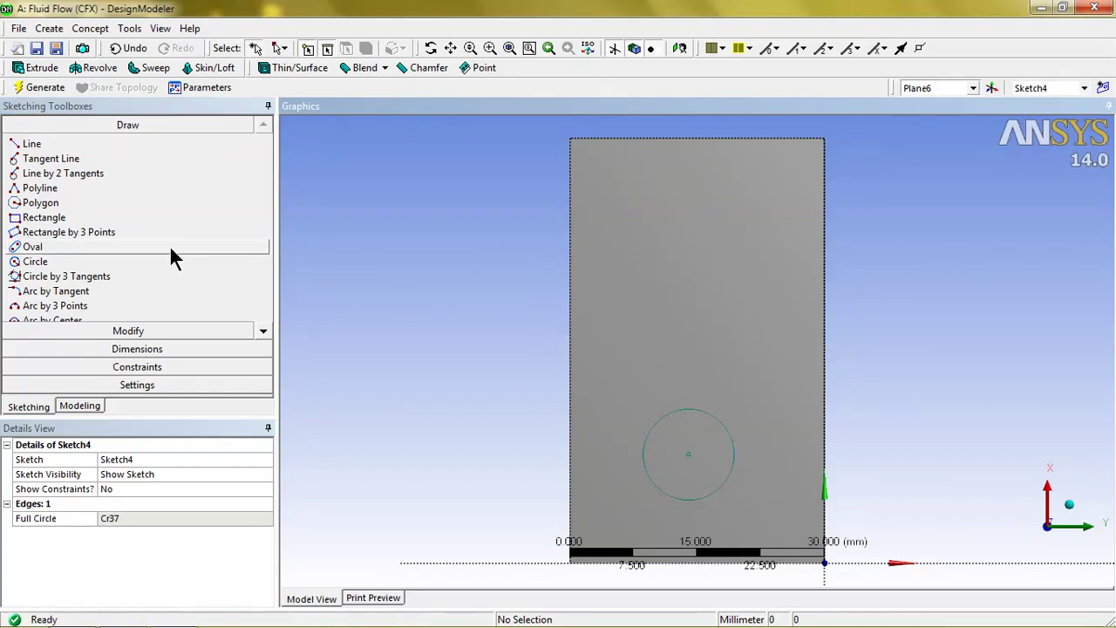
{"action": "left_click", "coordinate": [618, 301]}
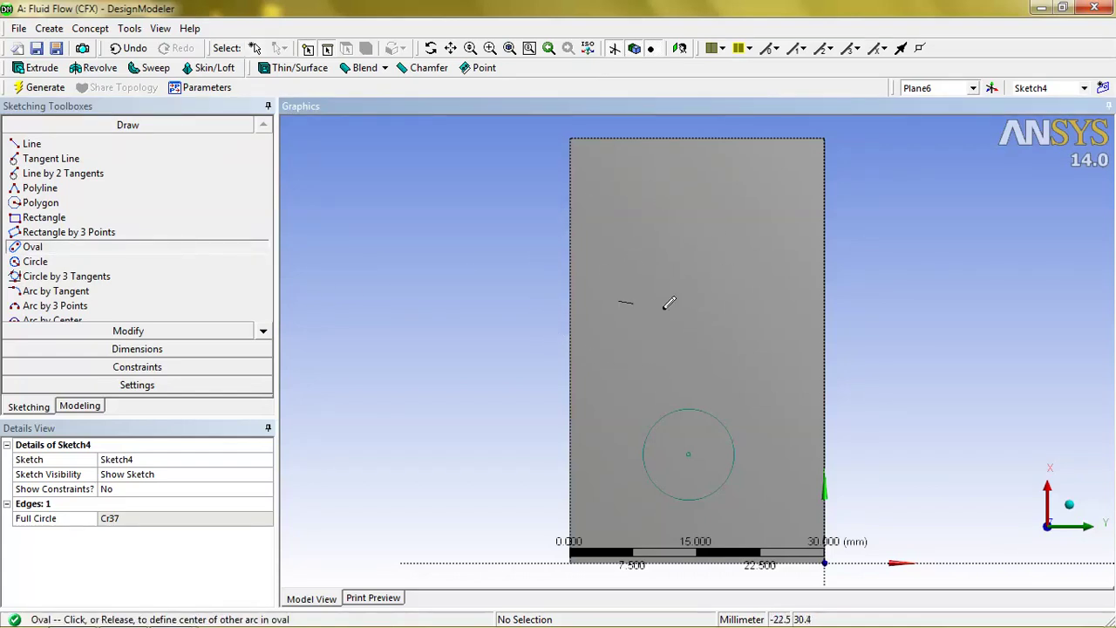
{"action": "left_click", "coordinate": [760, 302]}
{"action": "left_click", "coordinate": [762, 292]}
- Rotate to an isometric view and start Extrude4 from the sketch
{"action": "middle_click_drag", "start_coordinate": [778, 210], "coordinate": [680, 346]}
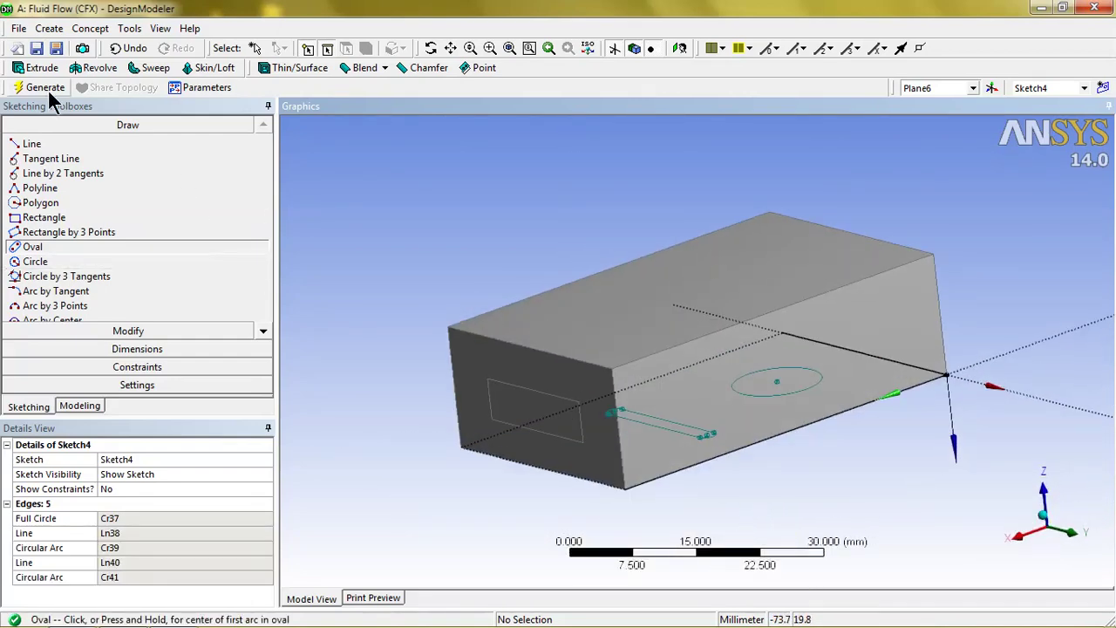
{"action": "left_click", "coordinate": [41, 68]}
{"action": "mouse_move", "coordinate": [698, 287]}
{"action": "middle_mouse_down"}
{"action": "mouse_move", "coordinate": [732, 248]}
{"action": "mouse_move", "coordinate": [677, 282]}
{"action": "mouse_move", "coordinate": [673, 305]}
{"action": "middle_mouse_up"}
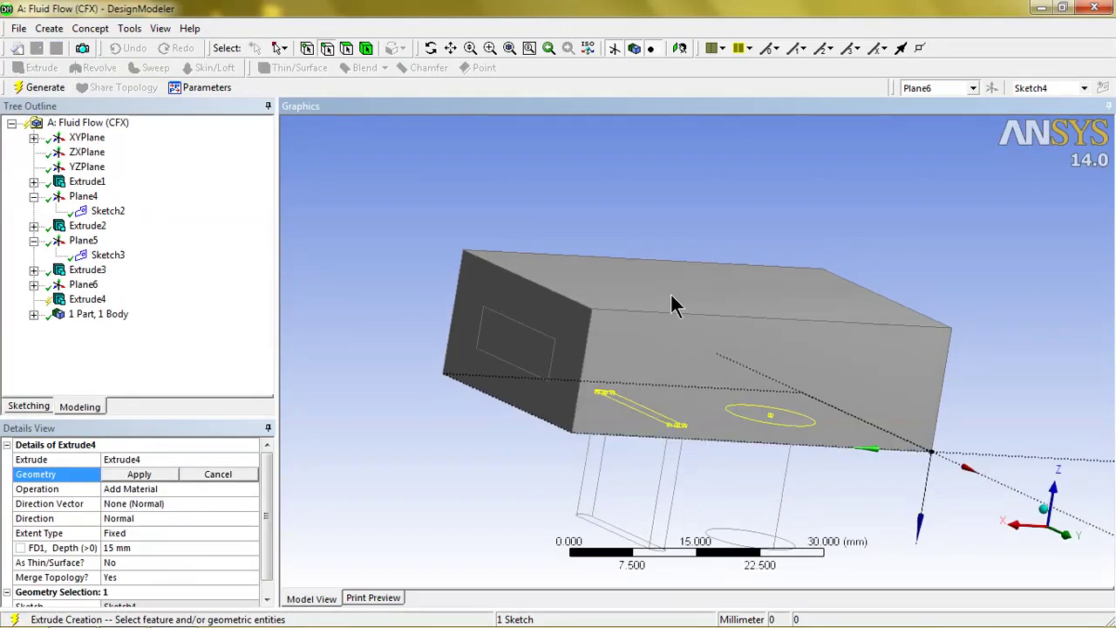
- Use Sketch4 as Extrude4's geometry, with Reversed direction and 12 mm depth
{"action": "left_click", "coordinate": [244, 517]}
{"action": "left_click", "coordinate": [252, 518]}
{"action": "left_click", "coordinate": [231, 541]}
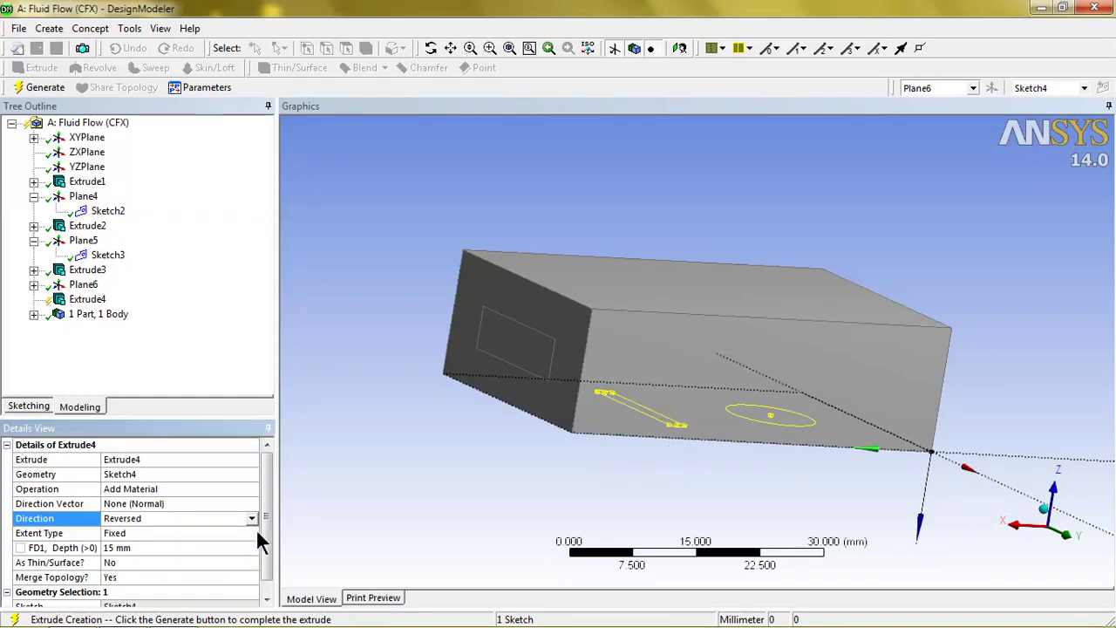
{"action": "mouse_move", "coordinate": [566, 446]}
{"action": "middle_mouse_down"}
{"action": "mouse_move", "coordinate": [519, 445]}
{"action": "mouse_move", "coordinate": [572, 481]}
{"action": "middle_mouse_up"}
{"action": "left_click", "coordinate": [167, 549]}
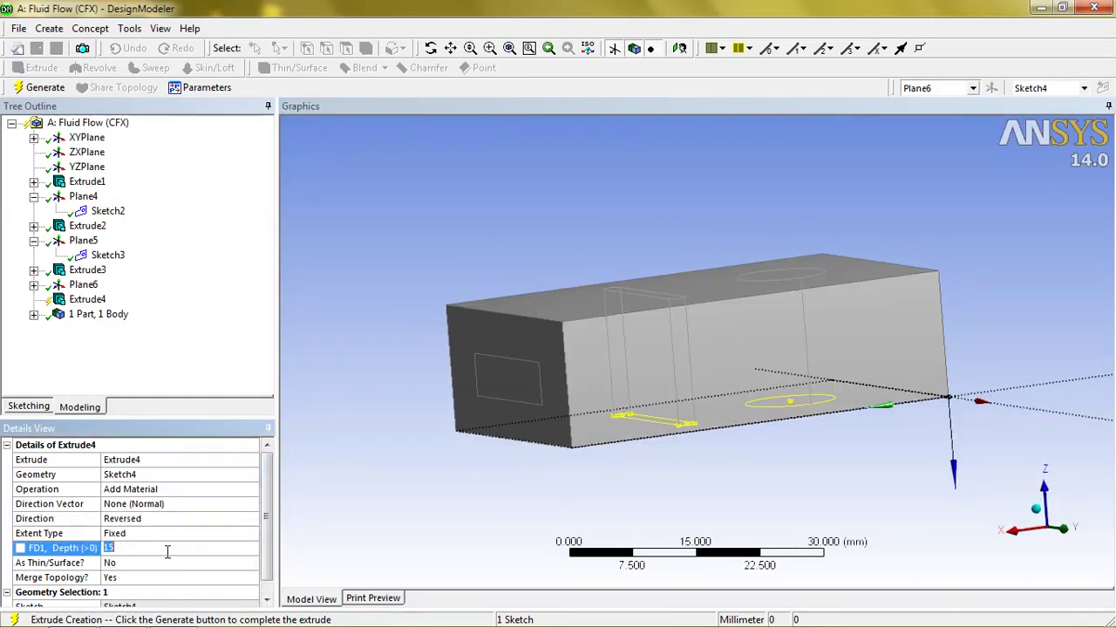
{"action": "type", "text": "1"}
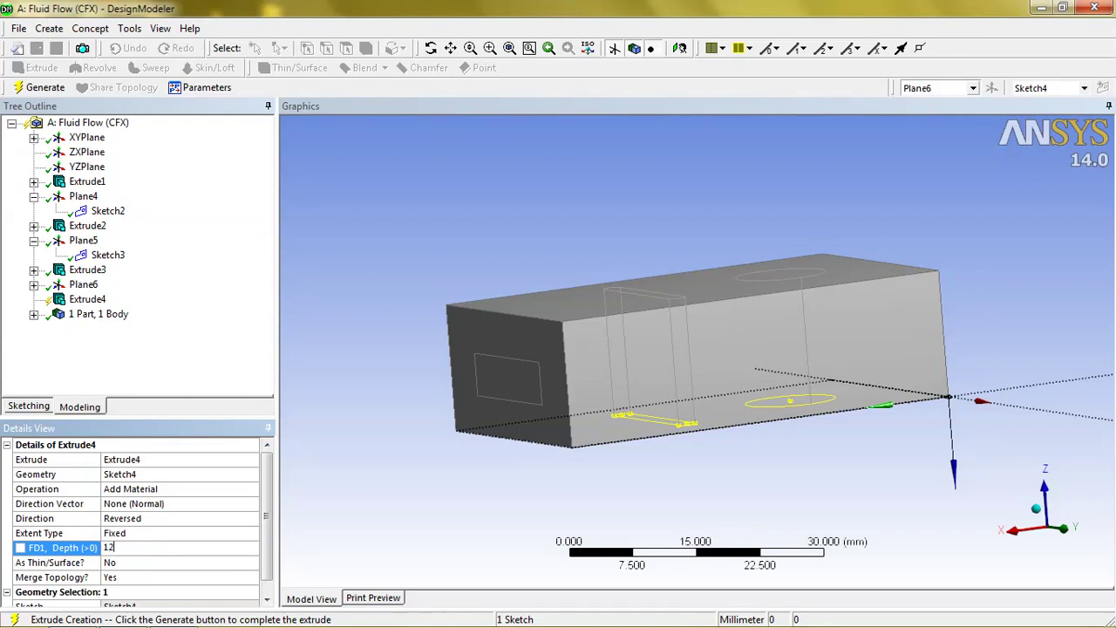
{"action": "mouse_move", "coordinate": [546, 413]}
{"action": "middle_mouse_down"}
{"action": "mouse_move", "coordinate": [523, 316]}
{"action": "mouse_move", "coordinate": [514, 411]}
{"action": "middle_mouse_up"}
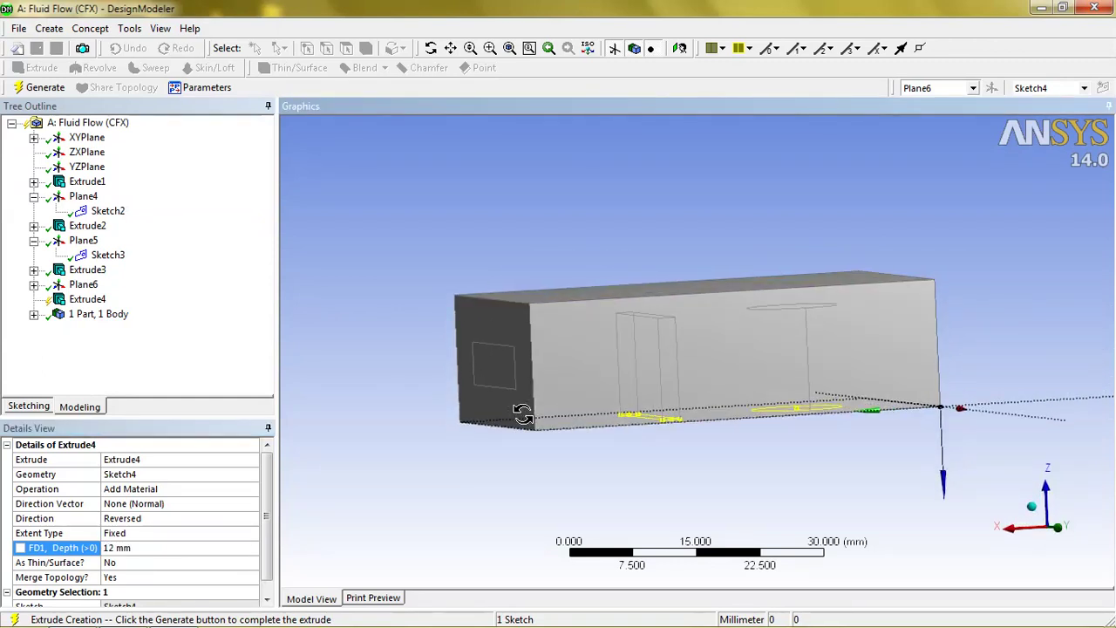
- Set Extrude4 to Cut Material, generate it, and check Sketch4 in the tree
{"action": "left_click", "coordinate": [228, 487]}
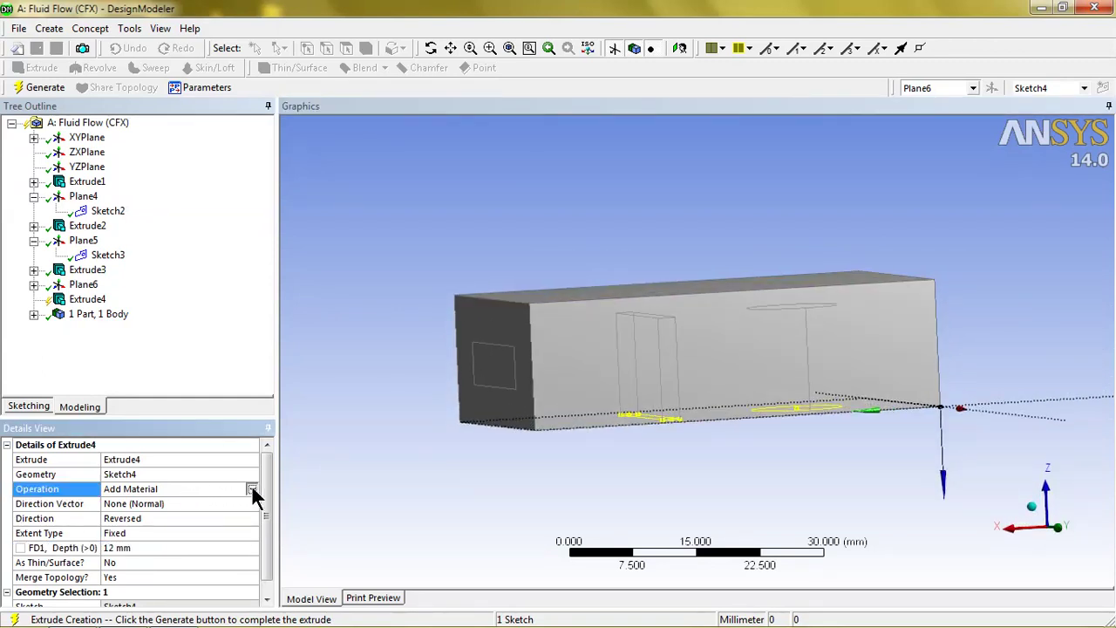
{"action": "left_click", "coordinate": [251, 488]}
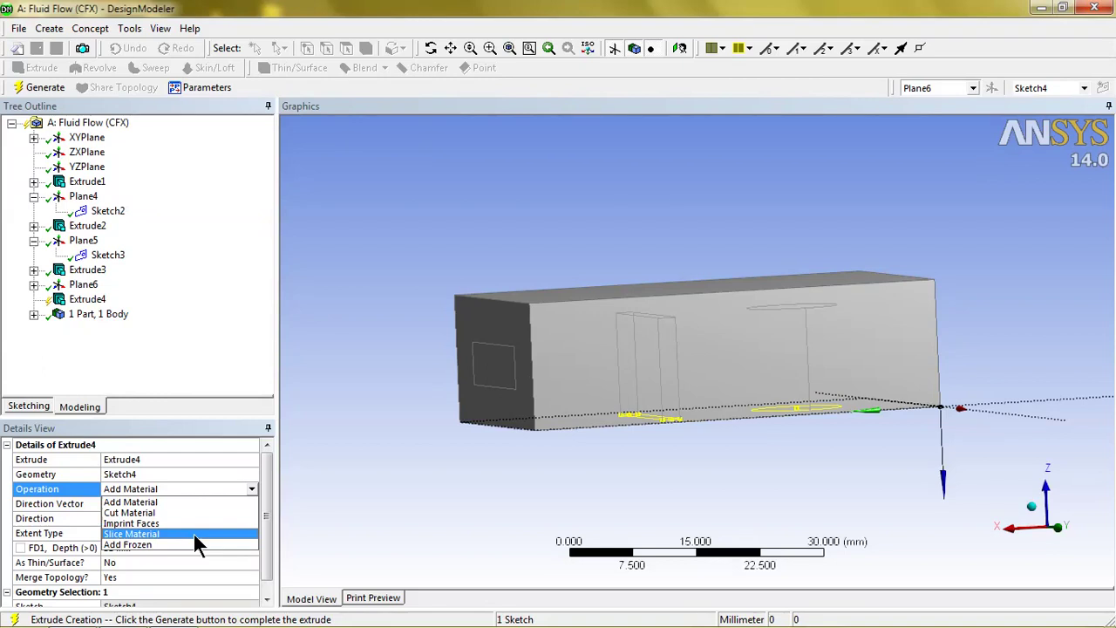
{"action": "left_click", "coordinate": [190, 512]}
{"action": "left_click", "coordinate": [42, 88]}
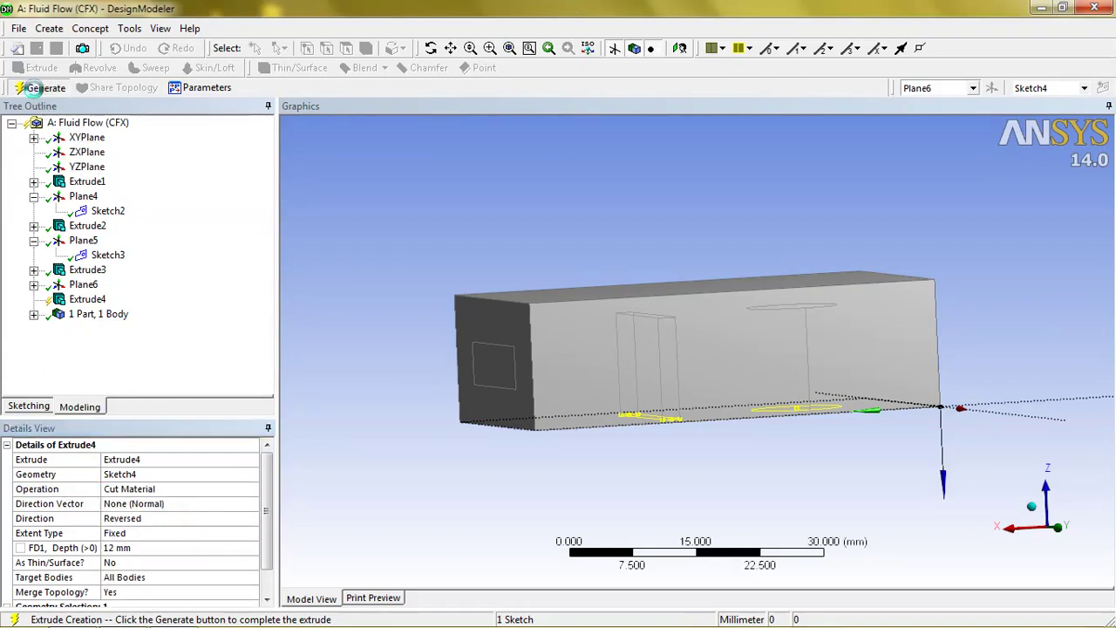
{"action": "middle_click_drag", "start_coordinate": [568, 217], "coordinate": [591, 232]}
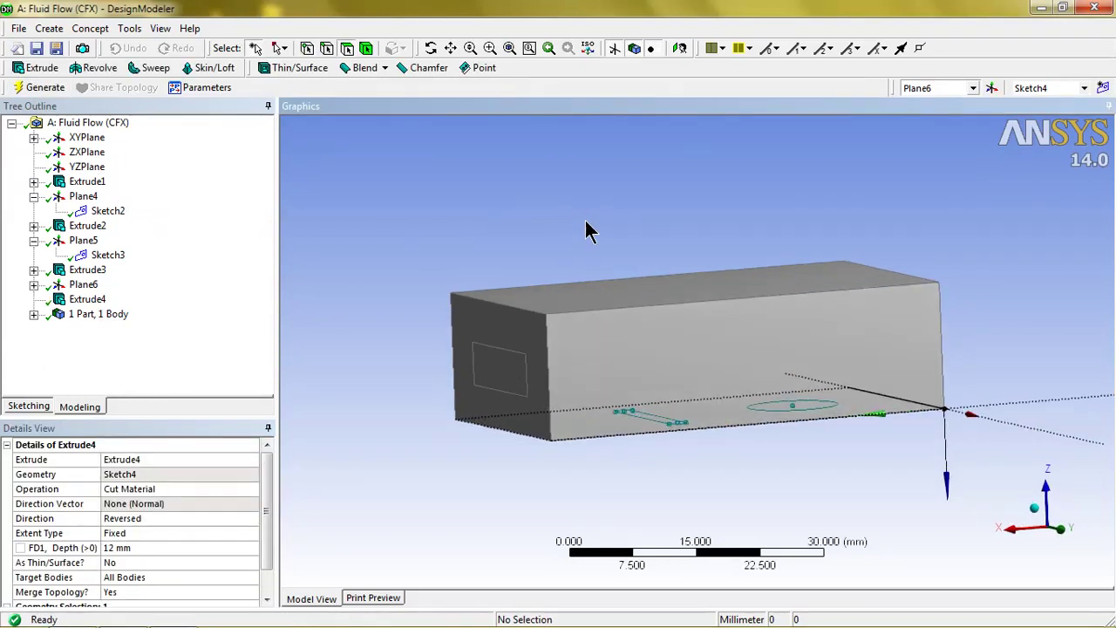
{"action": "left_click", "coordinate": [34, 299]}
{"action": "left_click", "coordinate": [87, 316]}
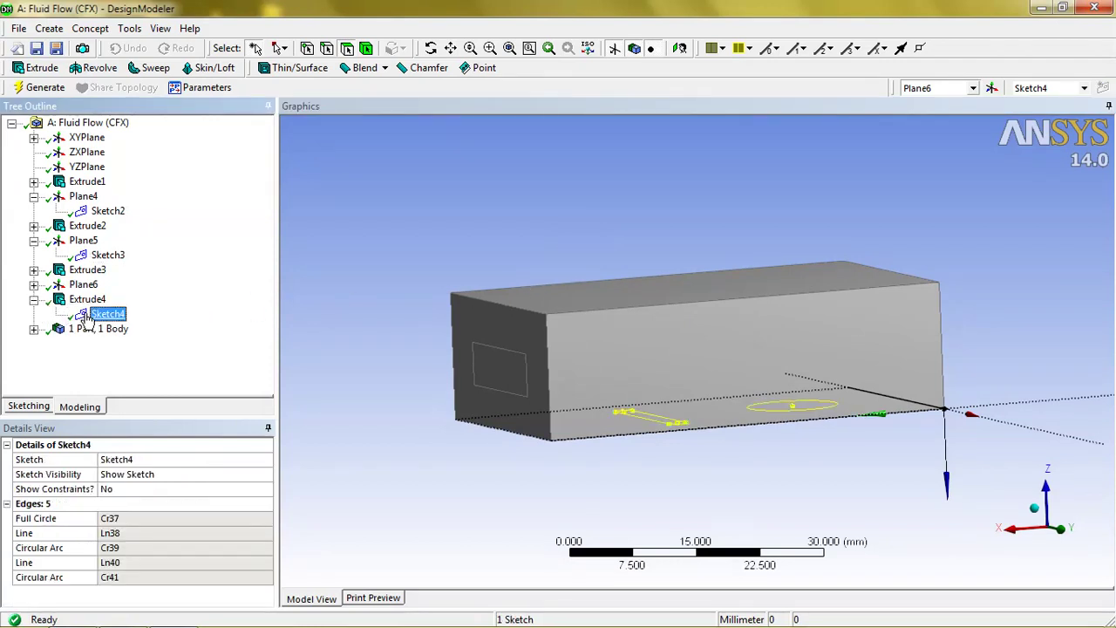
{"action": "left_click", "coordinate": [34, 85]}
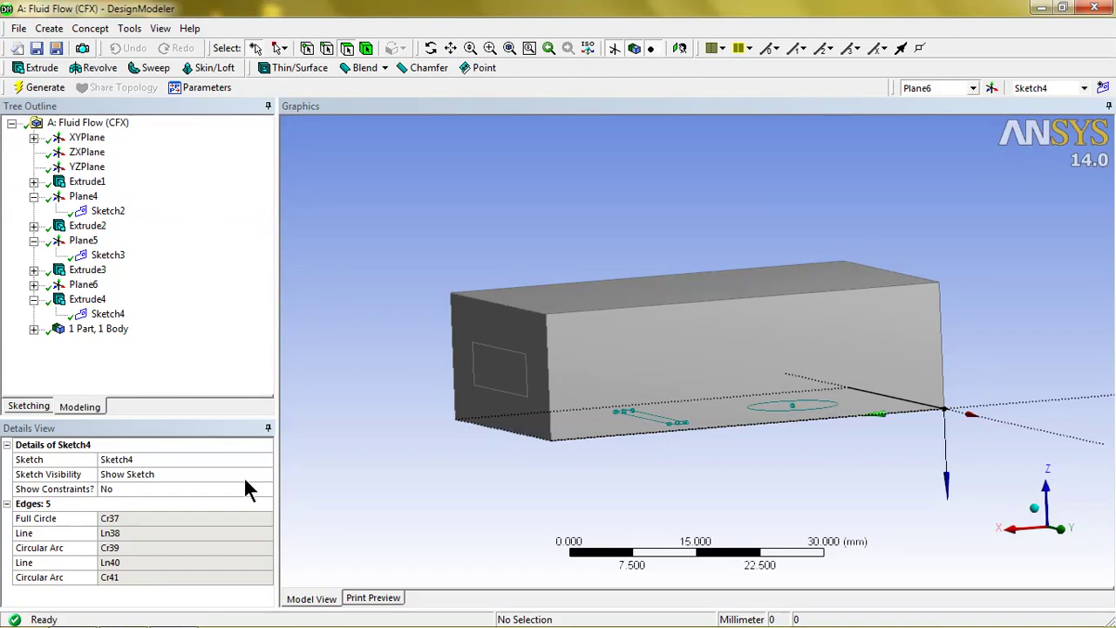
- Extrude Sketch4 again as Extrude5, reversed with Add Frozen, and generate it
{"action": "left_click", "coordinate": [41, 68]}
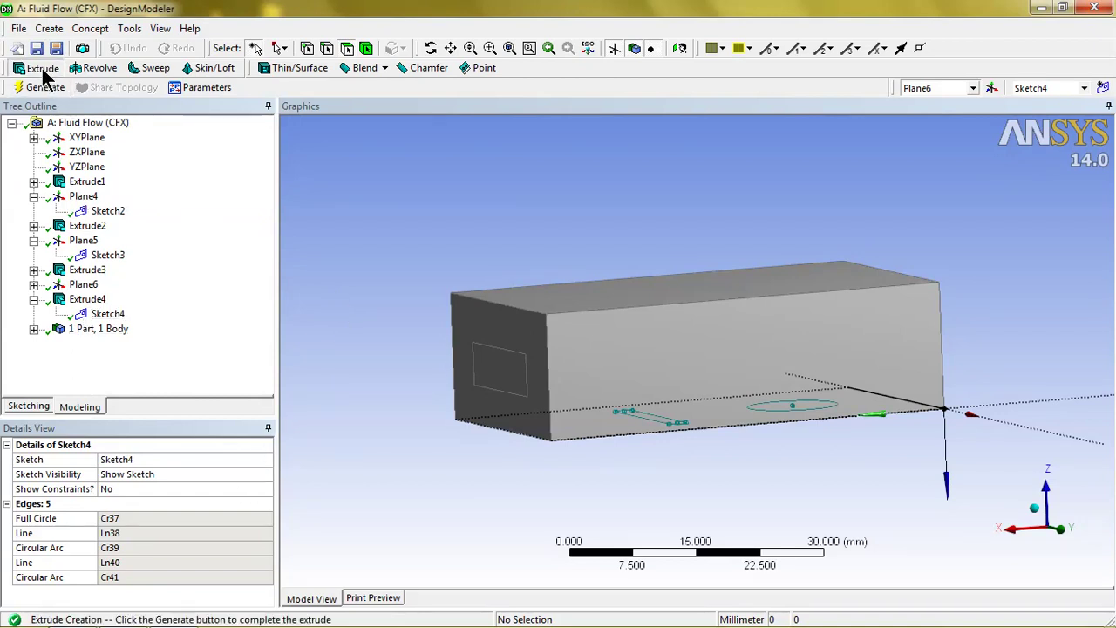
{"action": "left_click", "coordinate": [243, 516]}
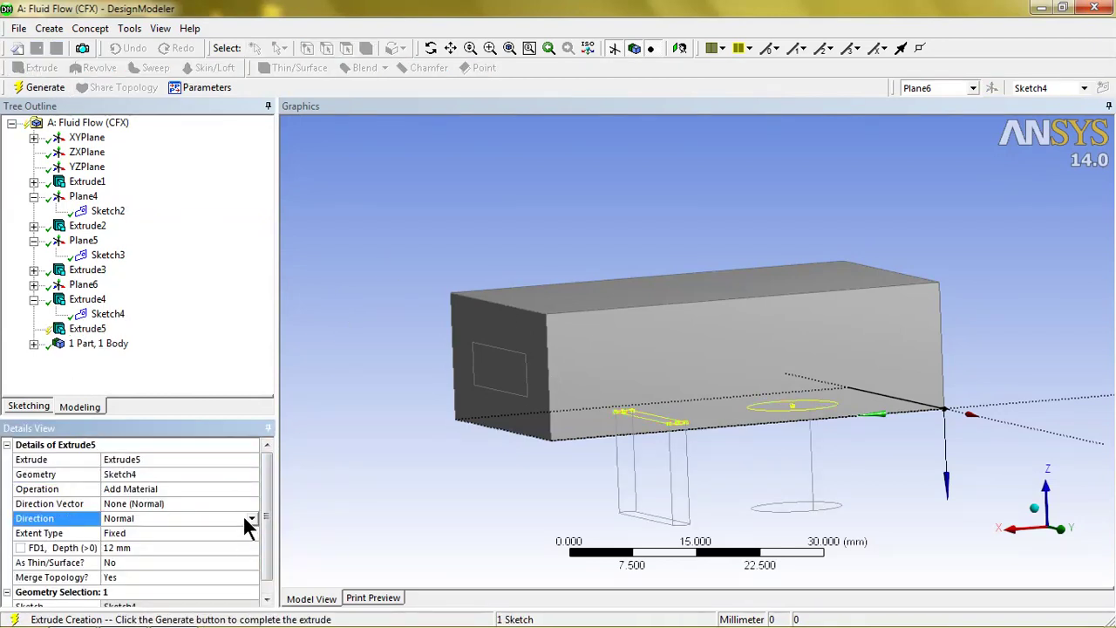
{"action": "left_click", "coordinate": [252, 518]}
{"action": "left_click", "coordinate": [203, 542]}
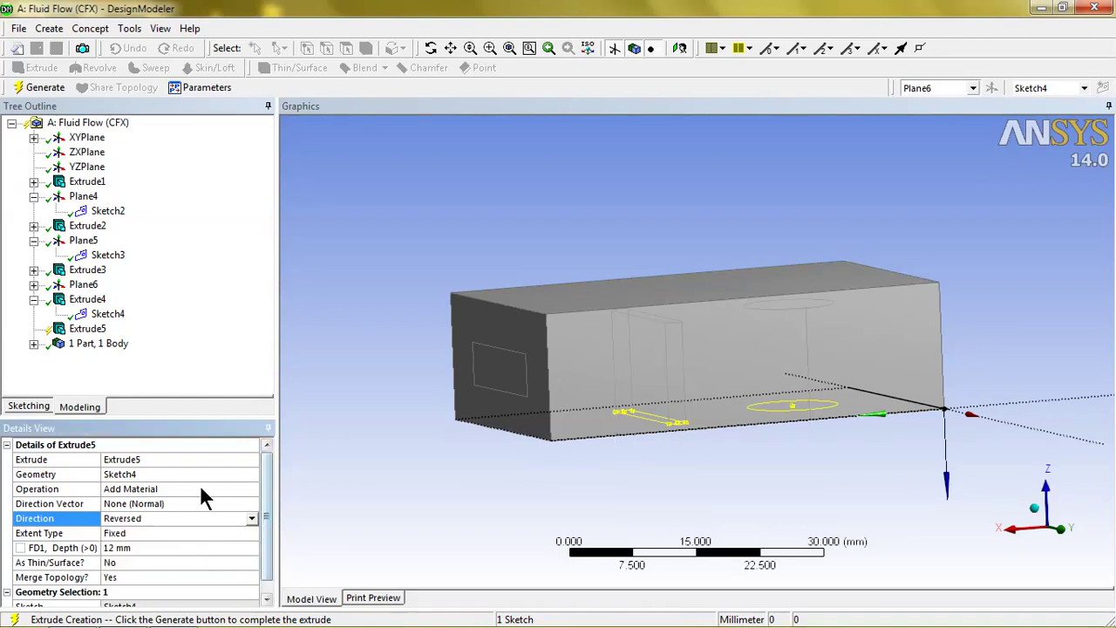
{"action": "left_click", "coordinate": [206, 488]}
{"action": "left_click", "coordinate": [253, 489]}
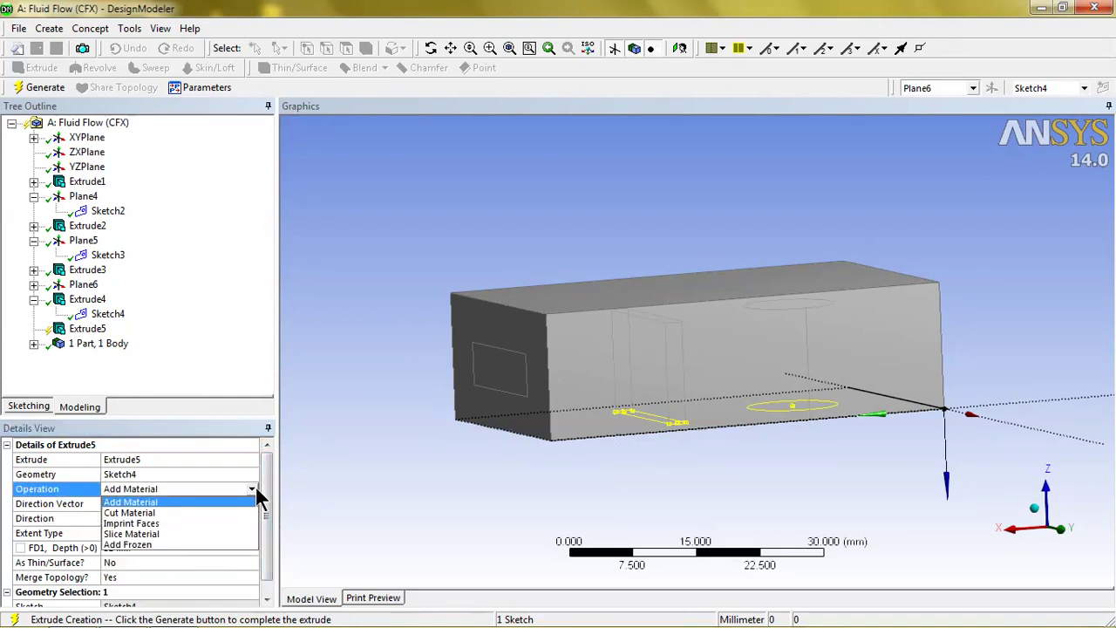
{"action": "left_click", "coordinate": [209, 542]}
{"action": "left_click", "coordinate": [36, 88]}
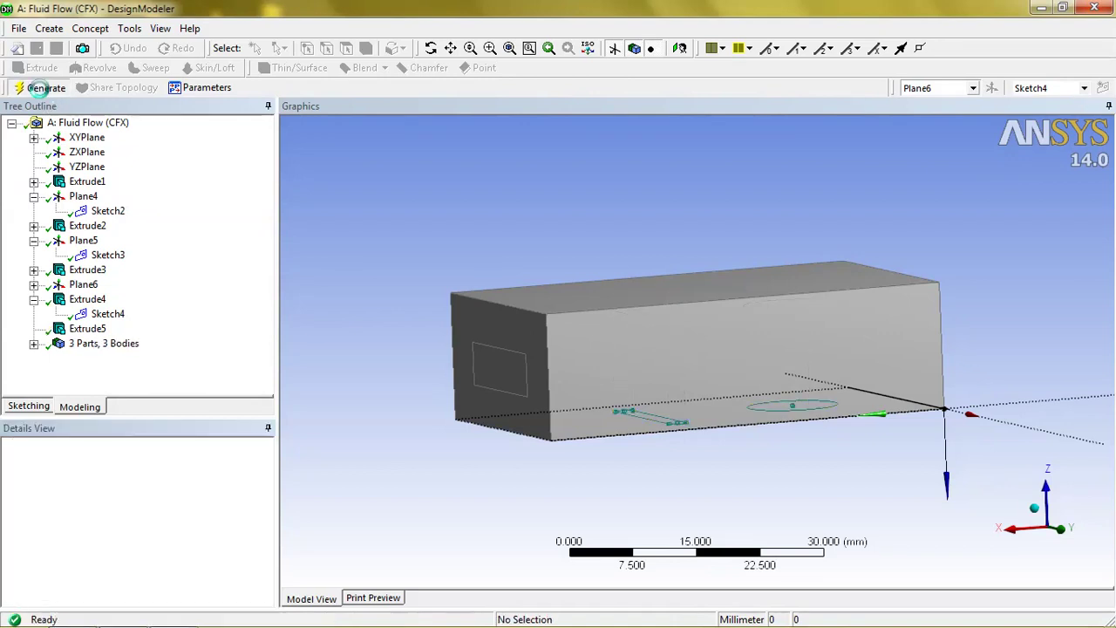
{"action": "middle_click_drag", "start_coordinate": [399, 253], "coordinate": [381, 244]}
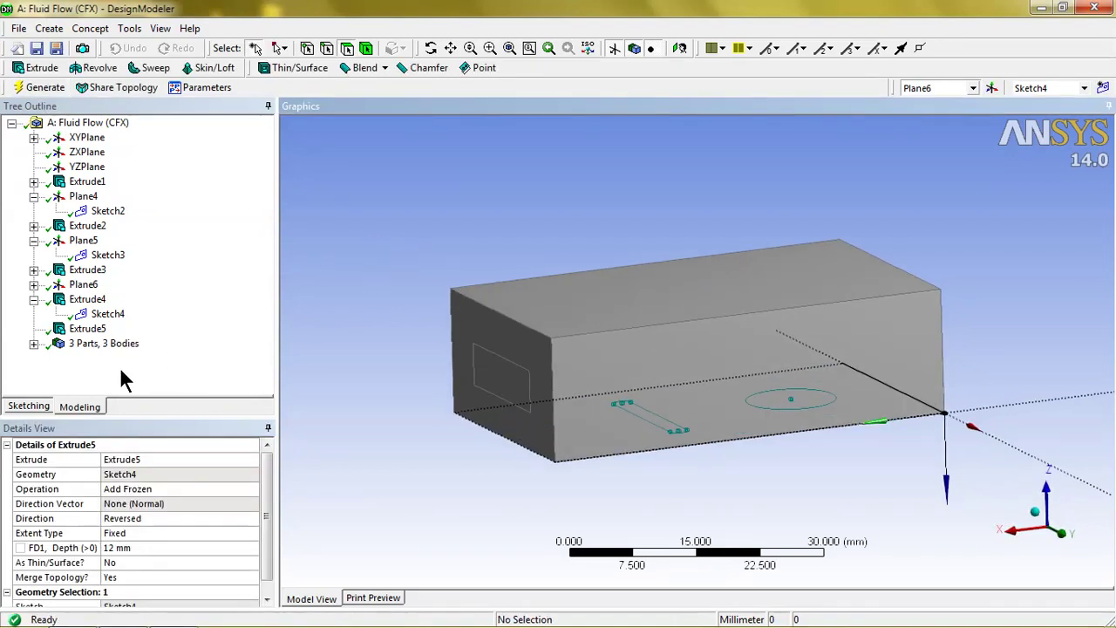
- Temporarily hide the main box body to inspect the plate and cylinder, then show it
{"action": "left_click", "coordinate": [33, 344]}
{"action": "left_click", "coordinate": [102, 357]}
{"action": "left_click", "coordinate": [101, 344]}
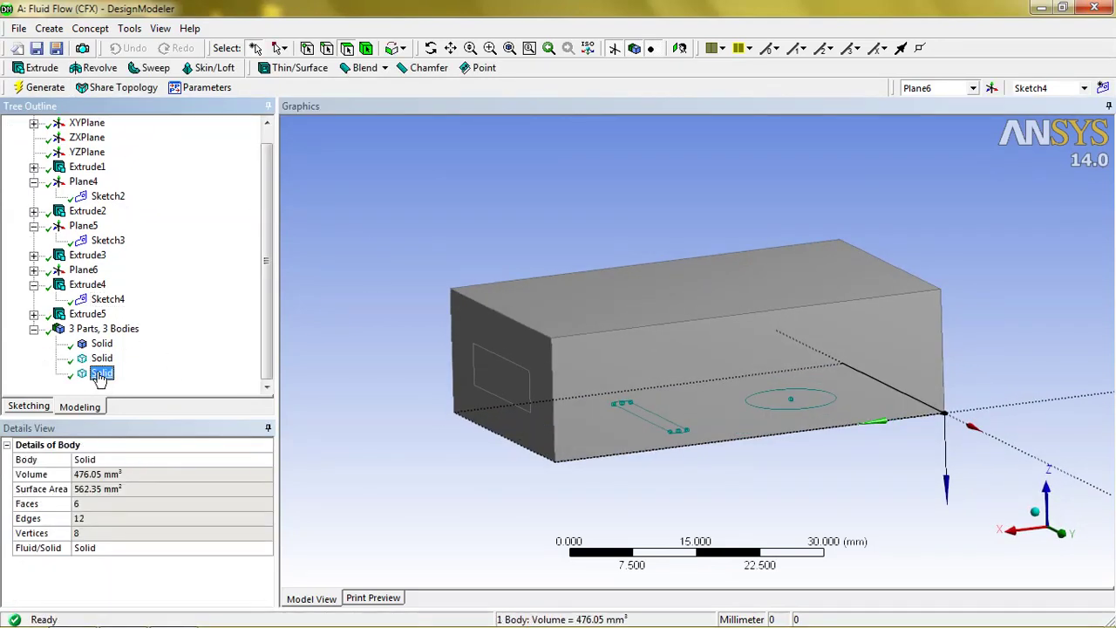
{"action": "right_click", "coordinate": [101, 343]}
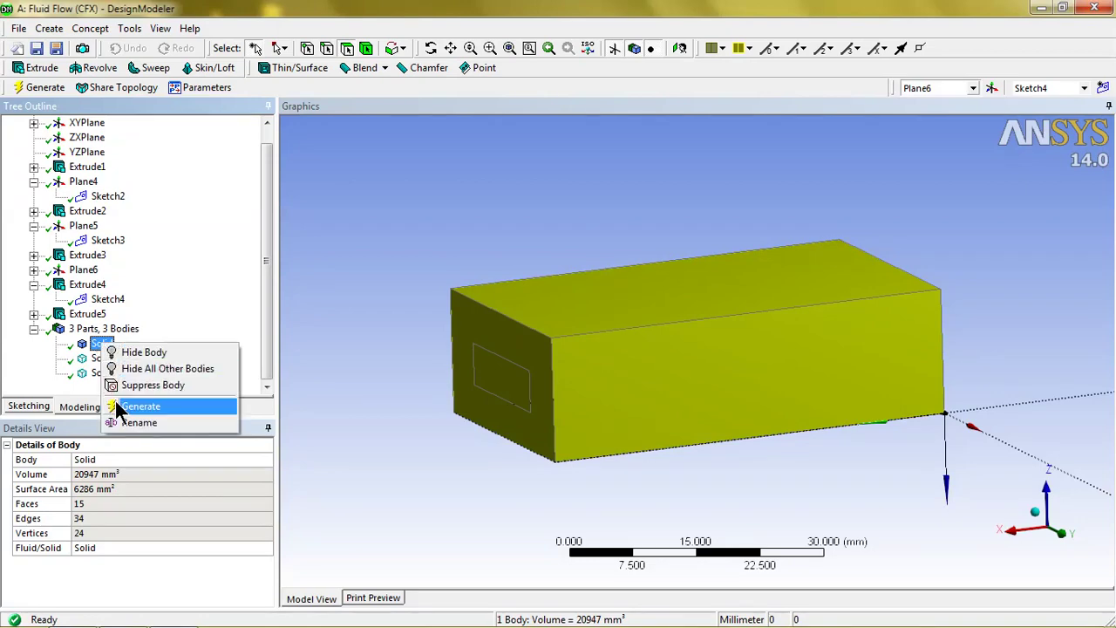
{"action": "left_click", "coordinate": [133, 352]}
{"action": "mouse_move", "coordinate": [567, 341]}
{"action": "middle_mouse_down"}
{"action": "mouse_move", "coordinate": [607, 414]}
{"action": "mouse_move", "coordinate": [620, 375]}
{"action": "mouse_move", "coordinate": [567, 341]}
{"action": "mouse_move", "coordinate": [608, 356]}
{"action": "middle_mouse_up"}
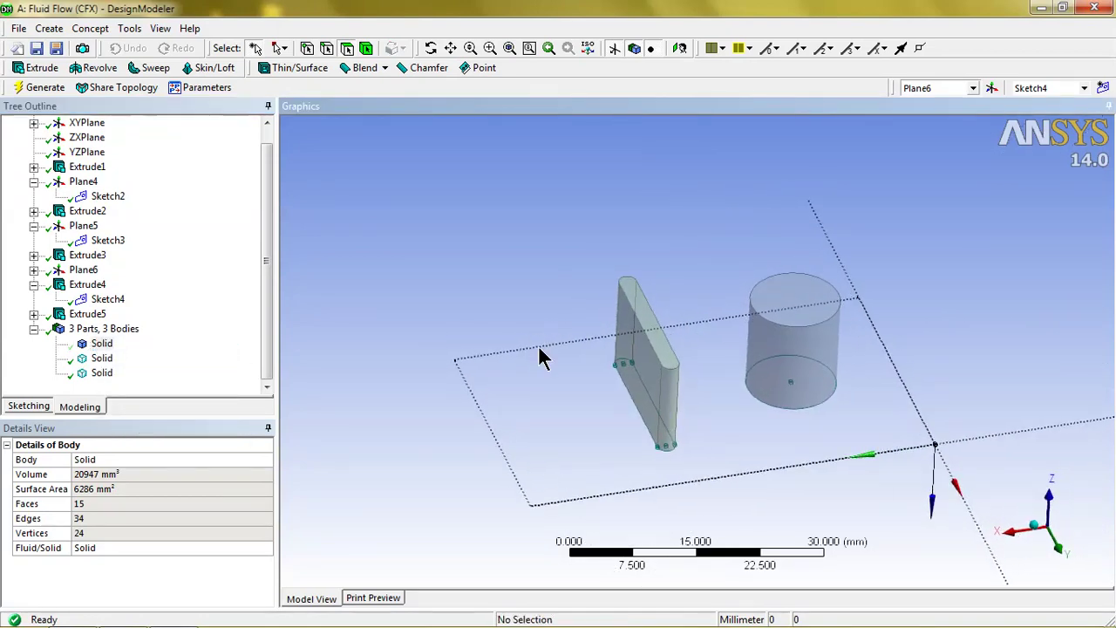
{"action": "middle_click_drag", "start_coordinate": [767, 451], "coordinate": [797, 393]}
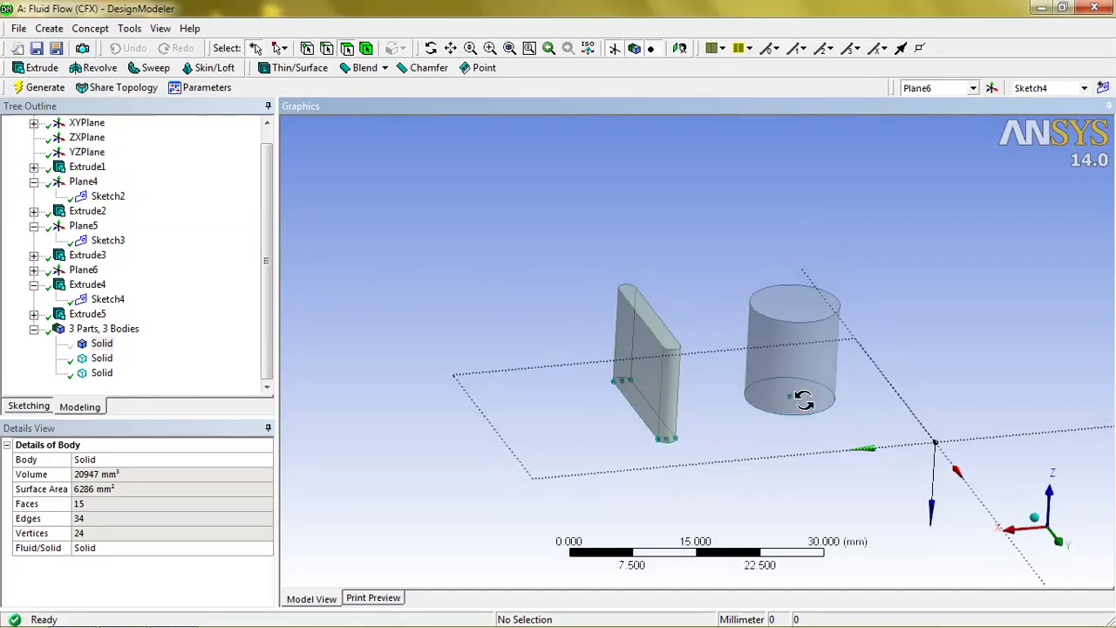
{"action": "left_click", "coordinate": [101, 345]}
{"action": "right_click", "coordinate": [101, 345]}
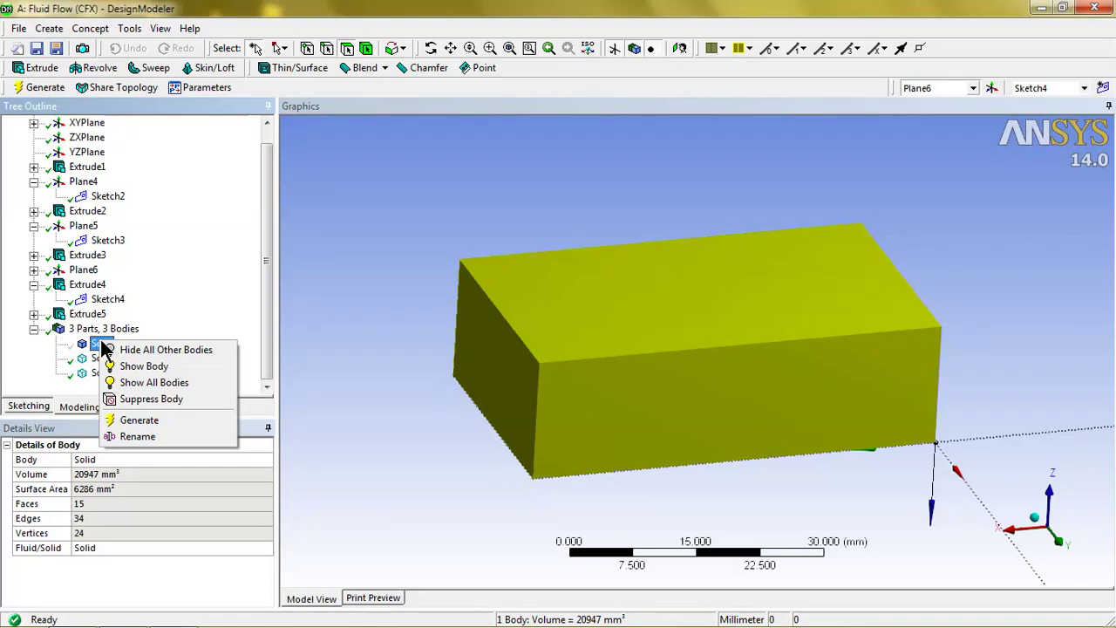
{"action": "left_click", "coordinate": [131, 366]}
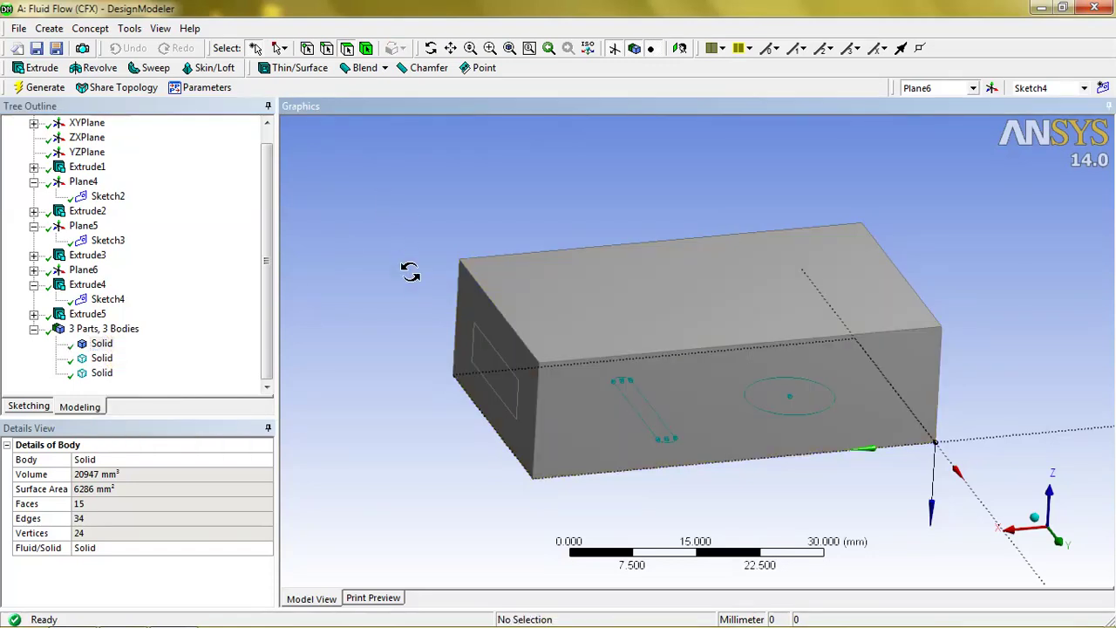
{"action": "middle_click_drag", "start_coordinate": [406, 274], "coordinate": [428, 241]}
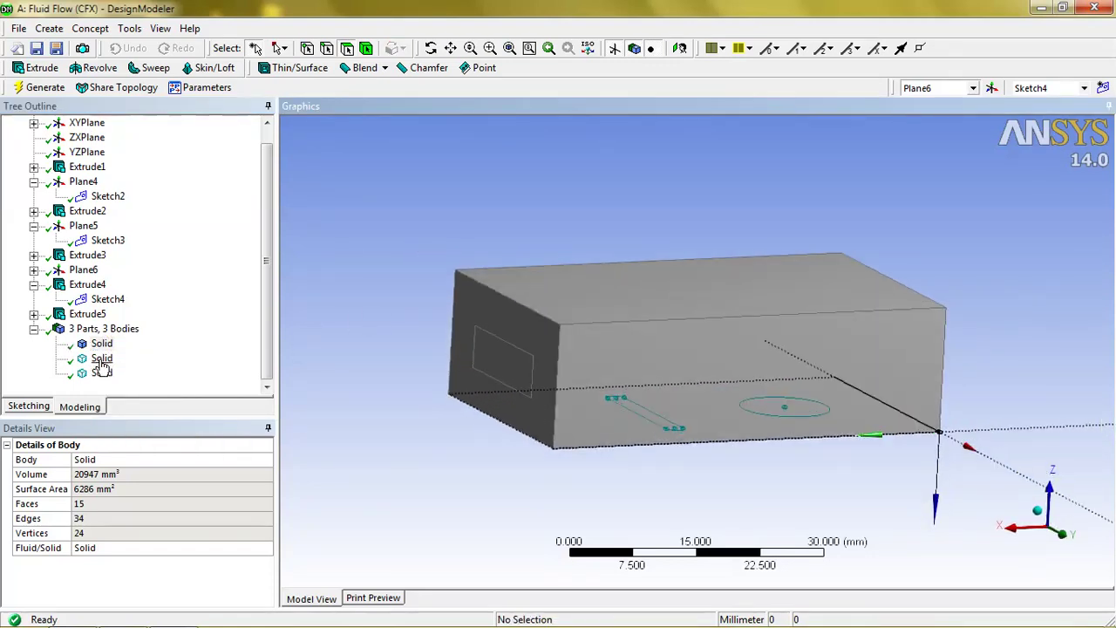
- Rename the second and third Solid bodies to b1 and b2
{"action": "left_click", "coordinate": [99, 359]}
{"action": "right_click", "coordinate": [103, 364]}
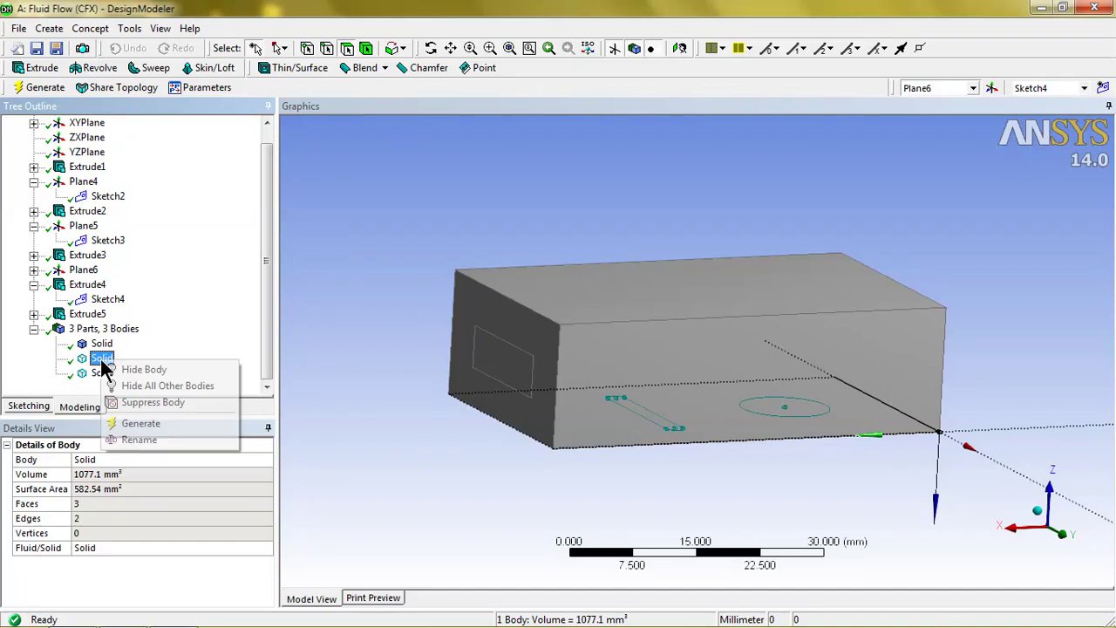
{"action": "left_click", "coordinate": [123, 439]}
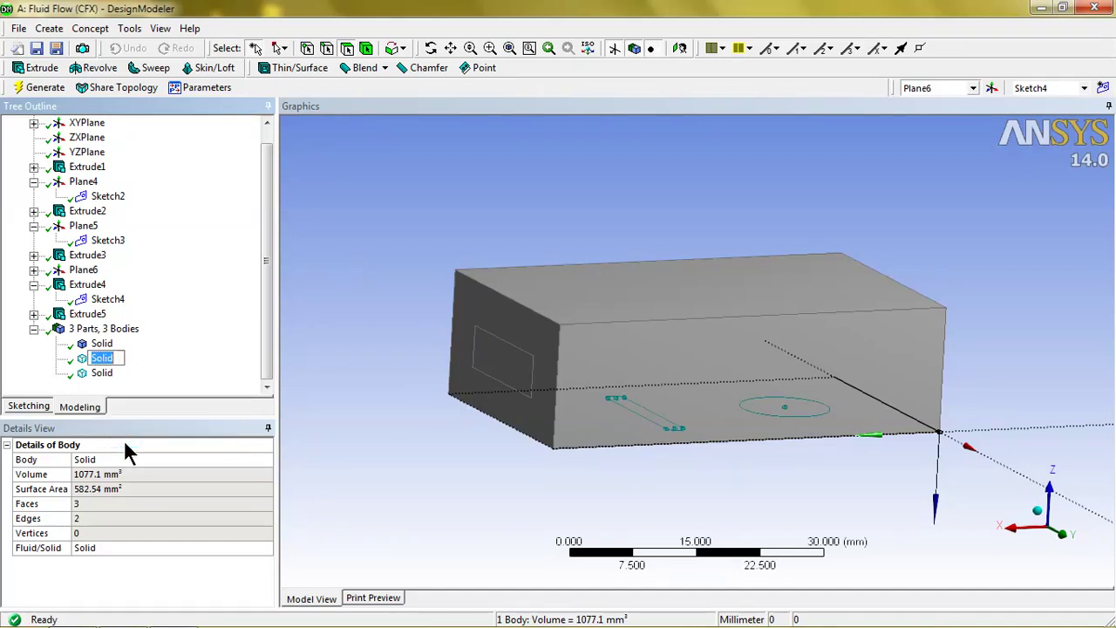
{"action": "type", "text": "b1"}
{"action": "left_click", "coordinate": [285, 341]}
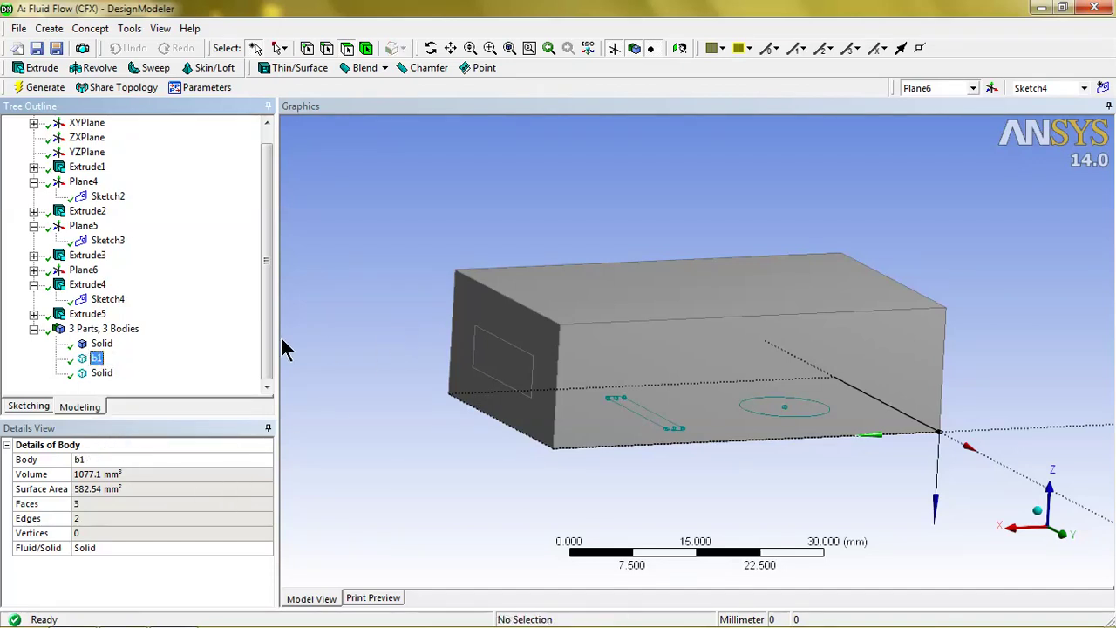
{"action": "left_click", "coordinate": [101, 373]}
{"action": "right_click", "coordinate": [102, 373]}
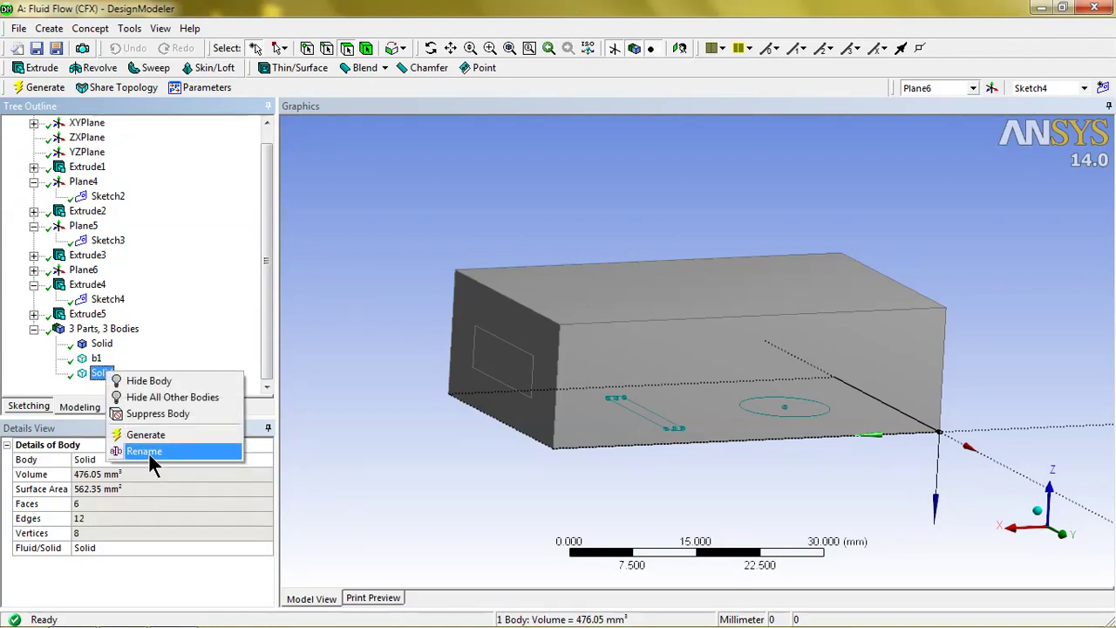
{"action": "left_click", "coordinate": [148, 450]}
{"action": "type", "text": "b"}
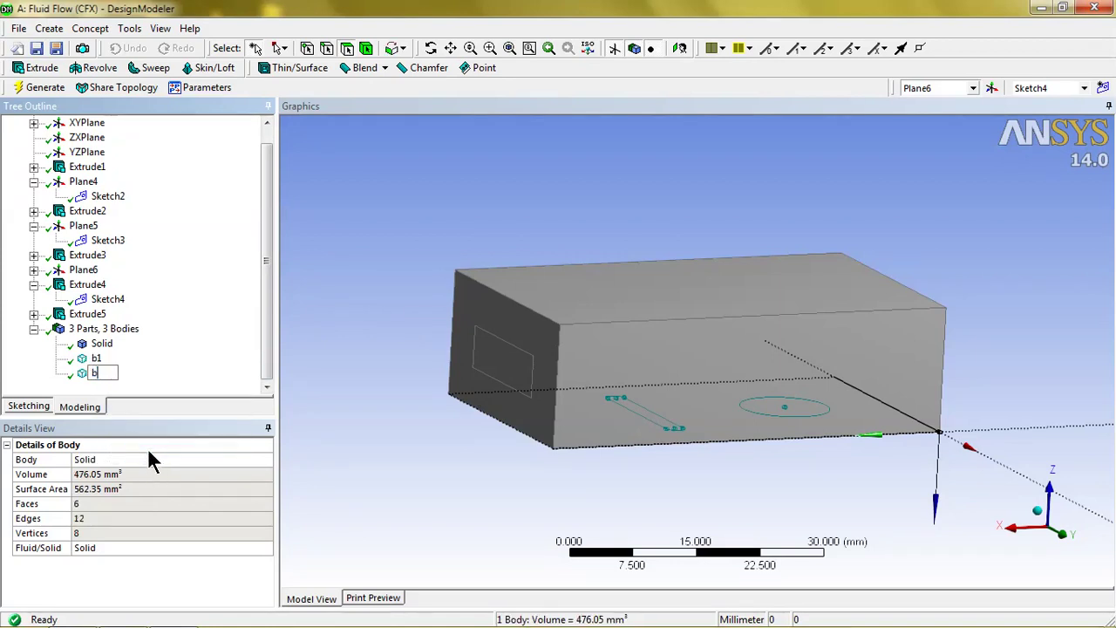
{"action": "type", "text": "2"}
{"action": "left_click", "coordinate": [362, 405]}
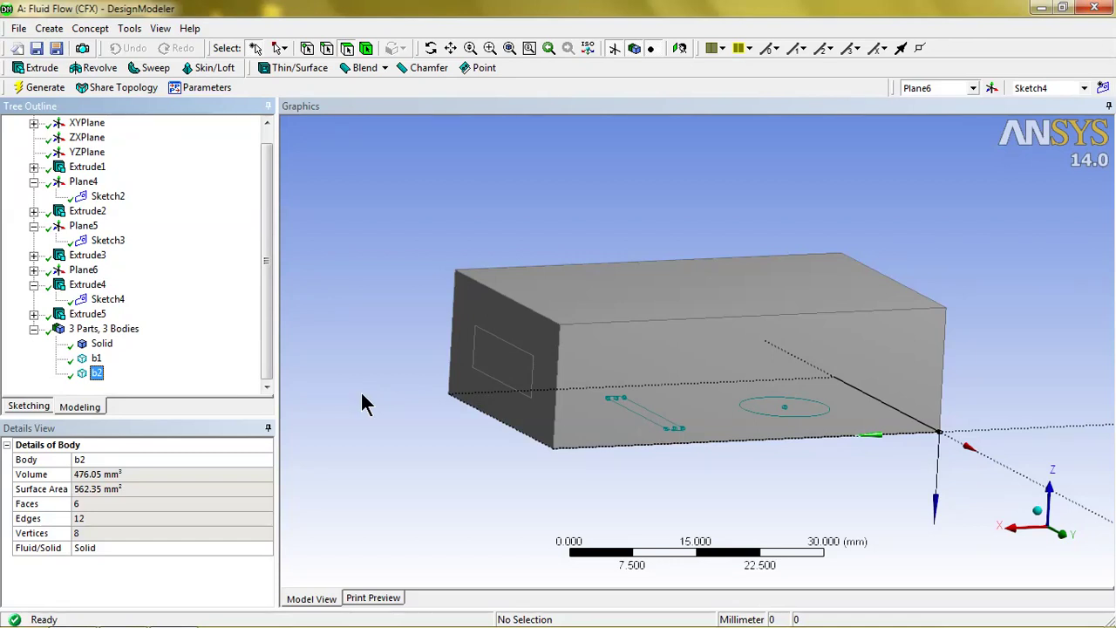
{"action": "middle_click_drag", "start_coordinate": [451, 253], "coordinate": [565, 217]}
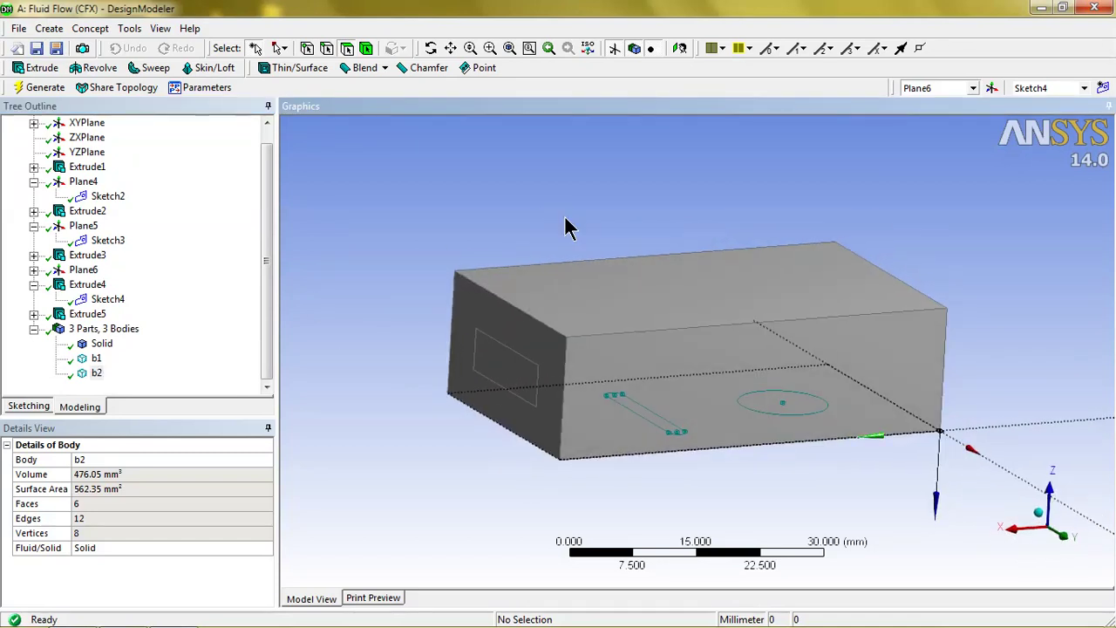
{"action": "middle_click_drag", "start_coordinate": [781, 182], "coordinate": [811, 174]}
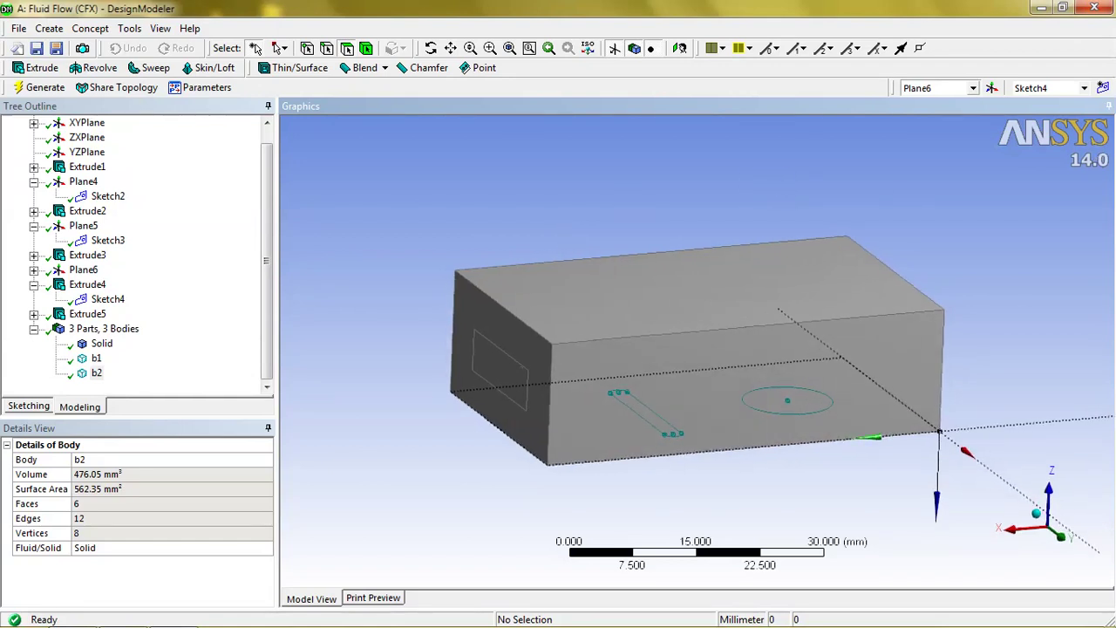
- Close DesignModeler and open the project's Mesh cell in ANSYS Meshing
{"action": "left_click", "coordinate": [1094, 9]}
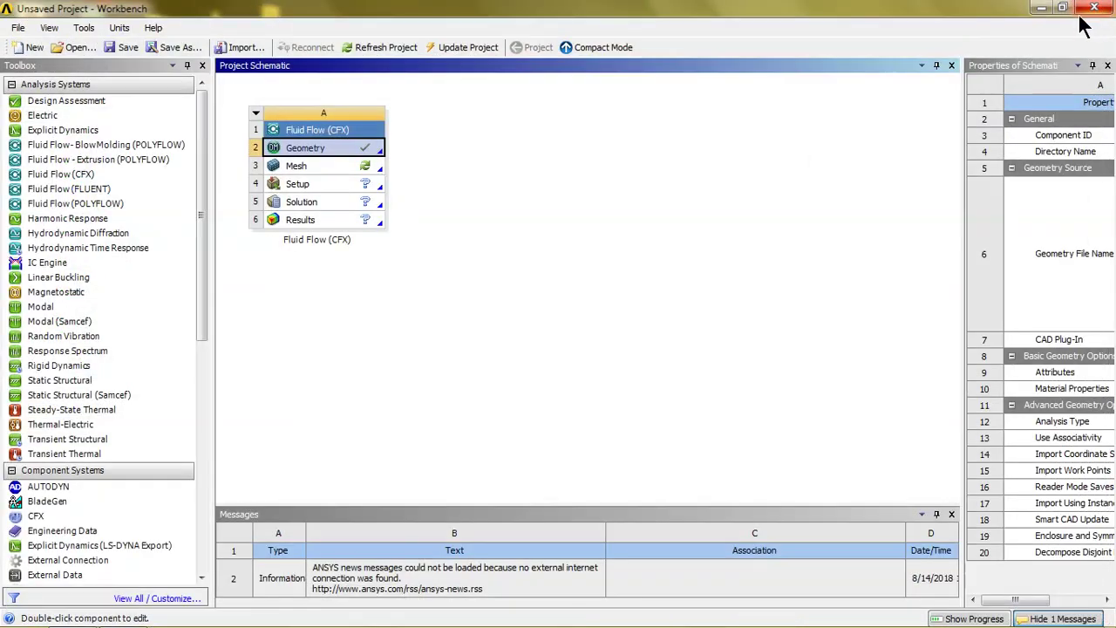
{"action": "left_click", "coordinate": [345, 166]}
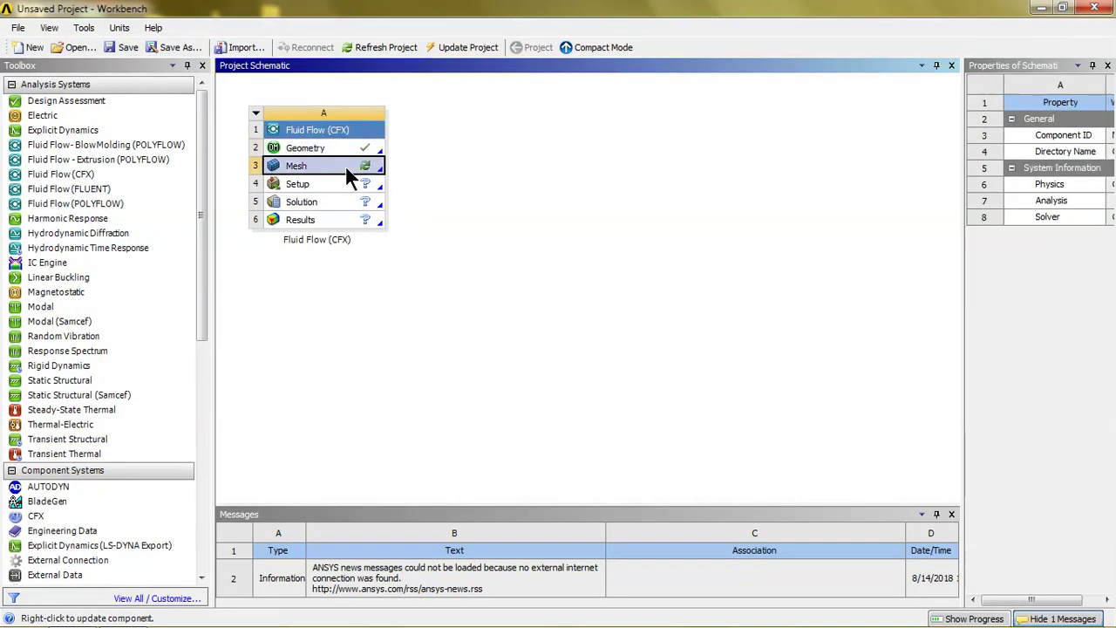
{"action": "double_click", "coordinate": [344, 166]}
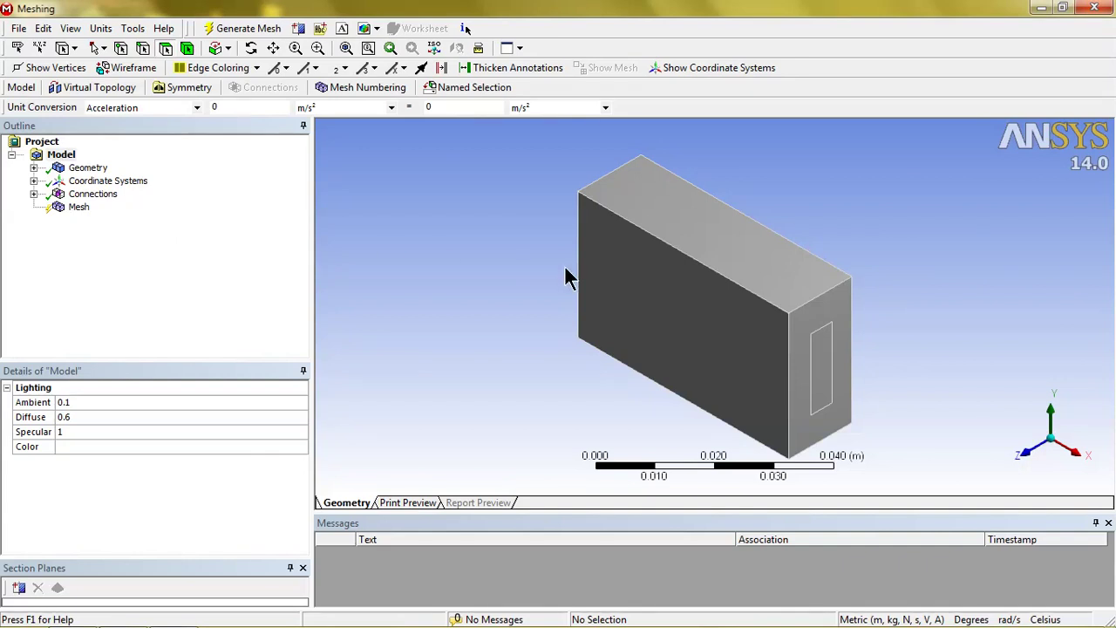
- Create a named selection 'in' on the slot face at the box end
{"action": "mouse_move", "coordinate": [567, 264]}
{"action": "middle_mouse_down"}
{"action": "mouse_move", "coordinate": [454, 355]}
{"action": "mouse_move", "coordinate": [779, 239]}
{"action": "mouse_move", "coordinate": [770, 131]}
{"action": "mouse_move", "coordinate": [789, 190]}
{"action": "mouse_move", "coordinate": [724, 241]}
{"action": "mouse_move", "coordinate": [513, 279]}
{"action": "mouse_move", "coordinate": [428, 241]}
{"action": "mouse_move", "coordinate": [817, 277]}
{"action": "mouse_move", "coordinate": [797, 319]}
{"action": "mouse_move", "coordinate": [860, 378]}
{"action": "mouse_move", "coordinate": [854, 307]}
{"action": "middle_mouse_up"}
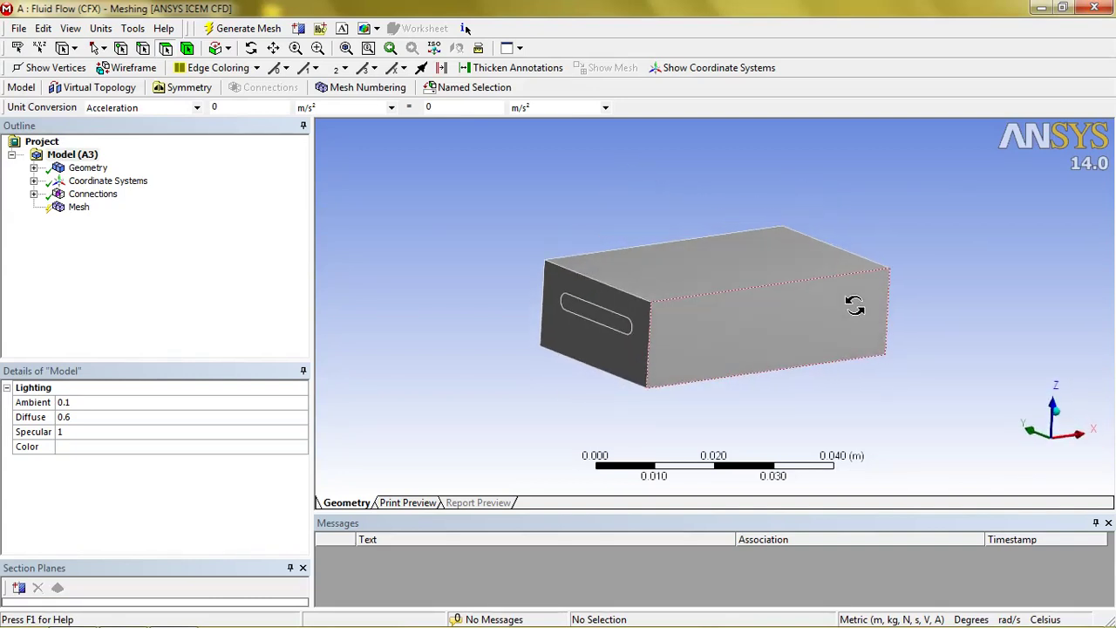
{"action": "left_click", "coordinate": [33, 168]}
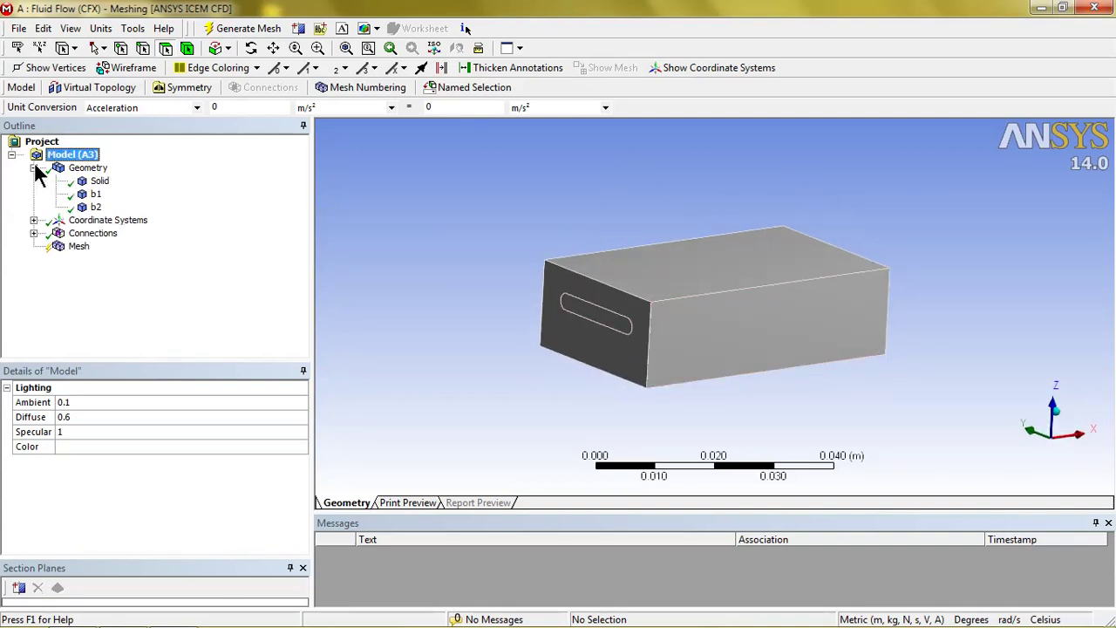
{"action": "left_click", "coordinate": [99, 180]}
{"action": "left_click", "coordinate": [95, 206]}
{"action": "left_click", "coordinate": [71, 247]}
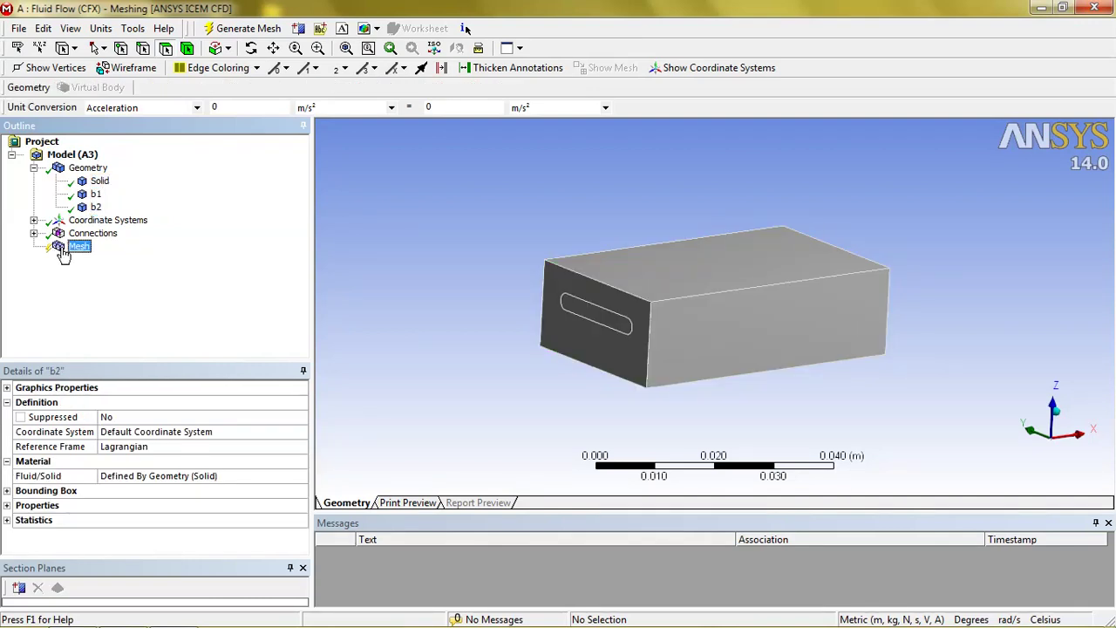
{"action": "left_click", "coordinate": [609, 326]}
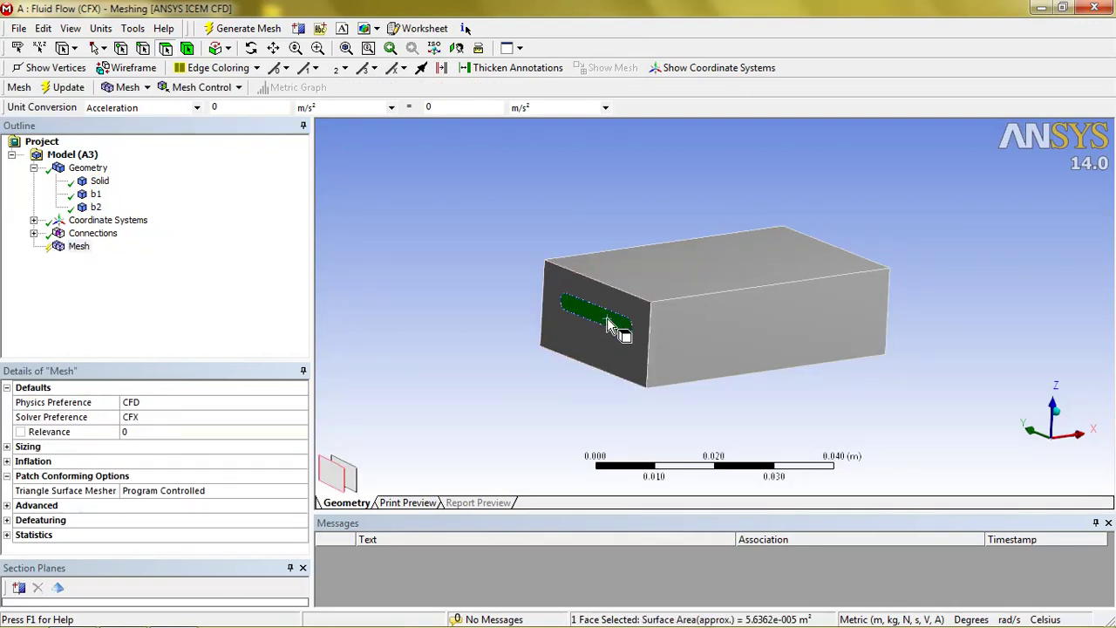
{"action": "right_click", "coordinate": [608, 326]}
{"action": "left_click", "coordinate": [652, 601]}
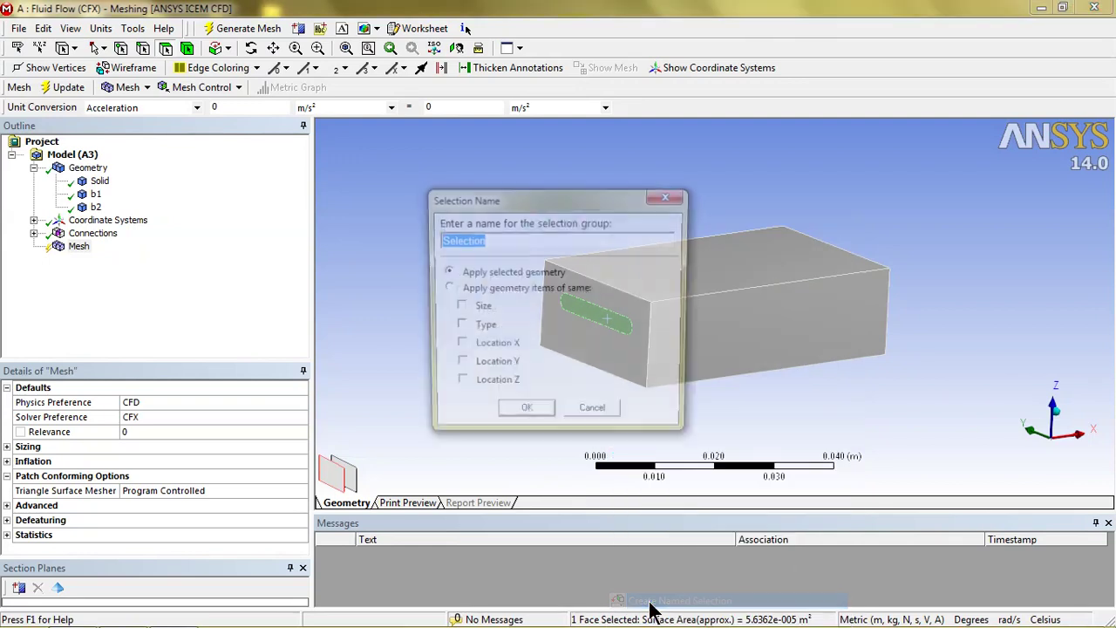
{"action": "type", "text": "inlet"}
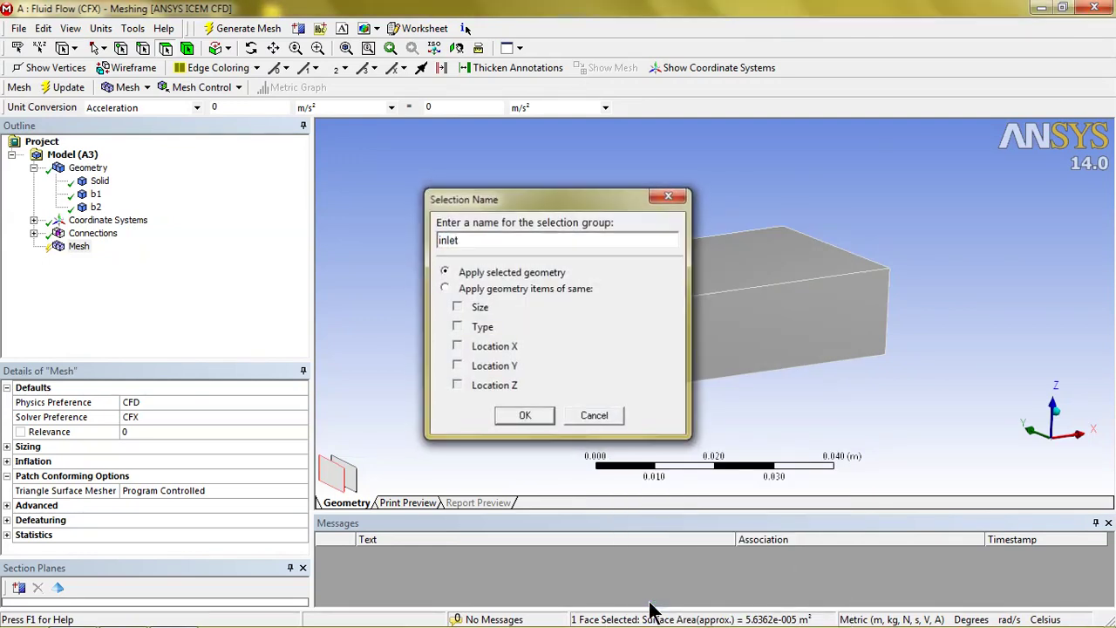
{"action": "key", "text": "Return"}
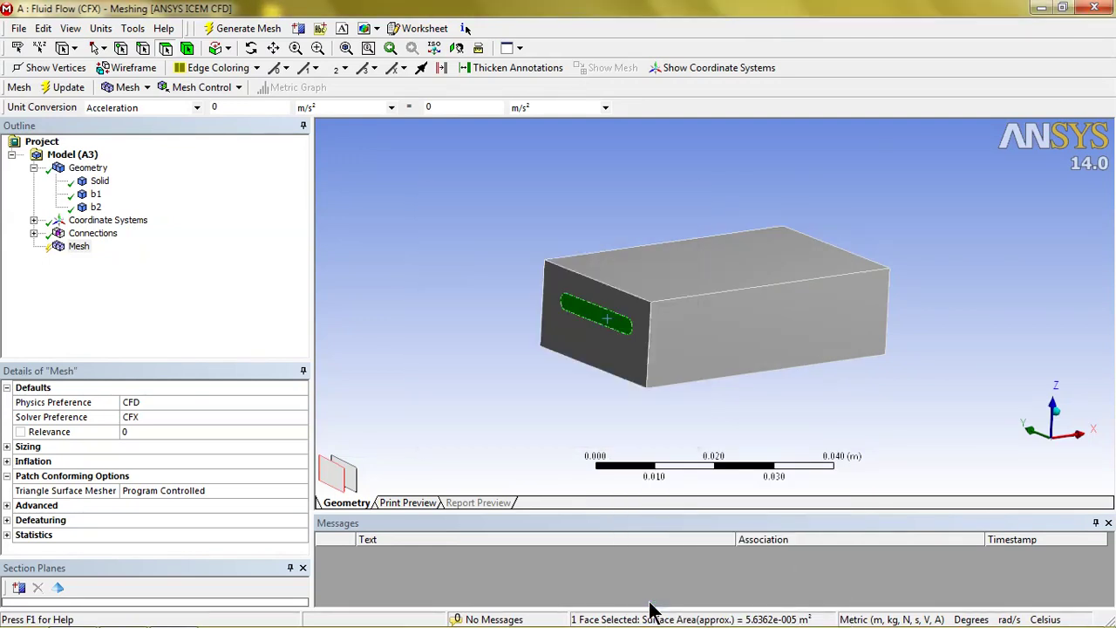
{"action": "left_click", "coordinate": [909, 455]}
- Create the outlet named selection ('outle') on the far-end rectangular face
{"action": "mouse_move", "coordinate": [909, 455]}
{"action": "middle_mouse_down"}
{"action": "mouse_move", "coordinate": [811, 394]}
{"action": "mouse_move", "coordinate": [846, 343]}
{"action": "middle_mouse_up"}
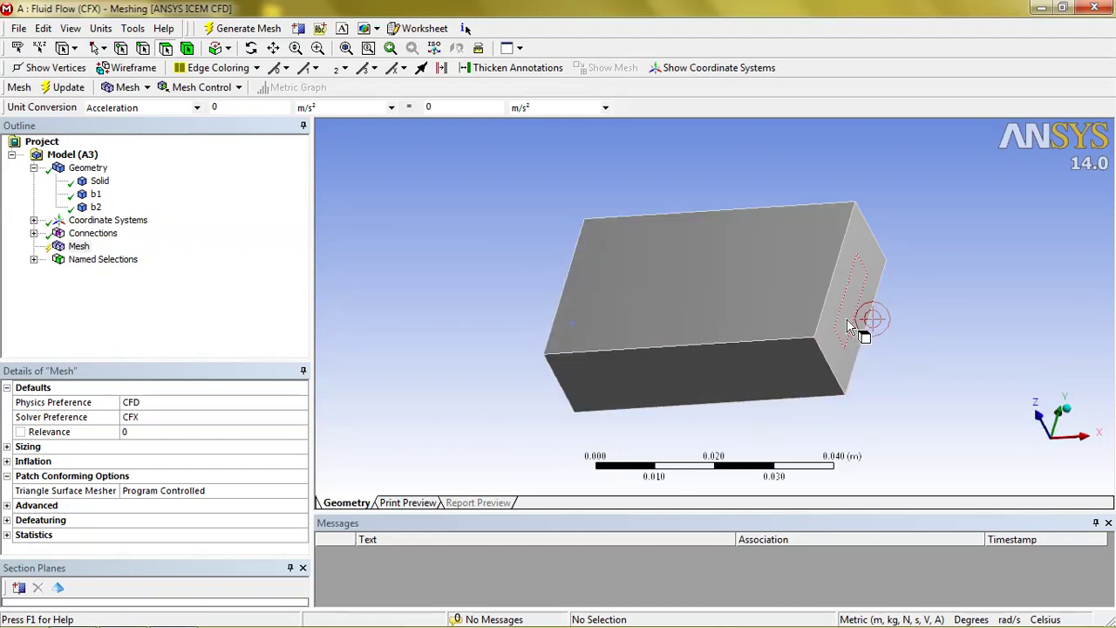
{"action": "left_click", "coordinate": [846, 343]}
{"action": "right_click", "coordinate": [846, 343]}
{"action": "left_click", "coordinate": [906, 600]}
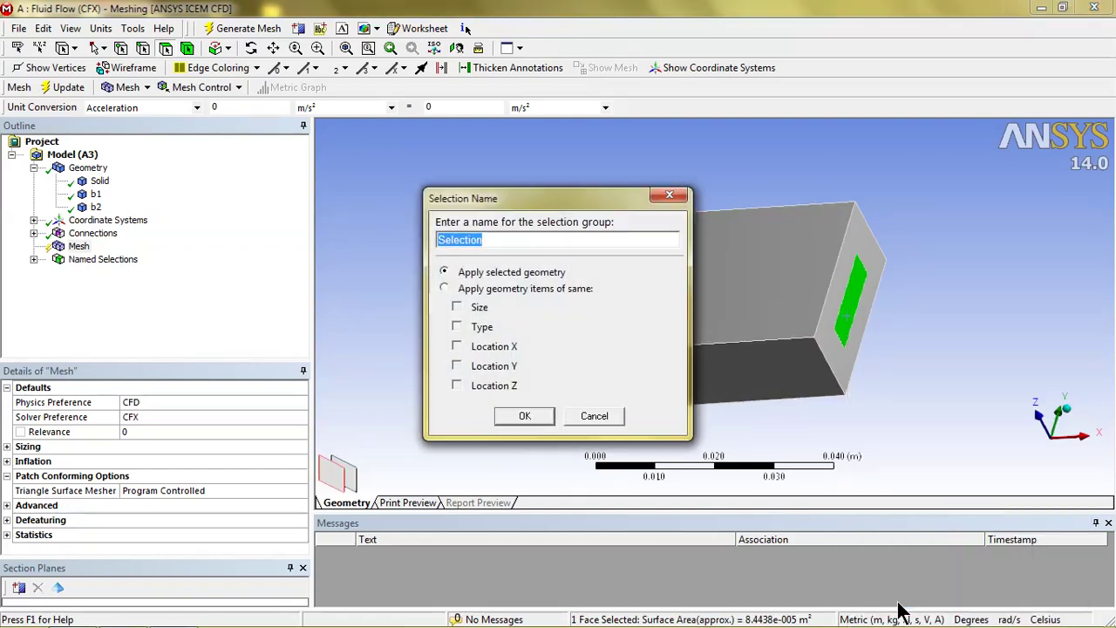
{"action": "type", "text": "outl"}
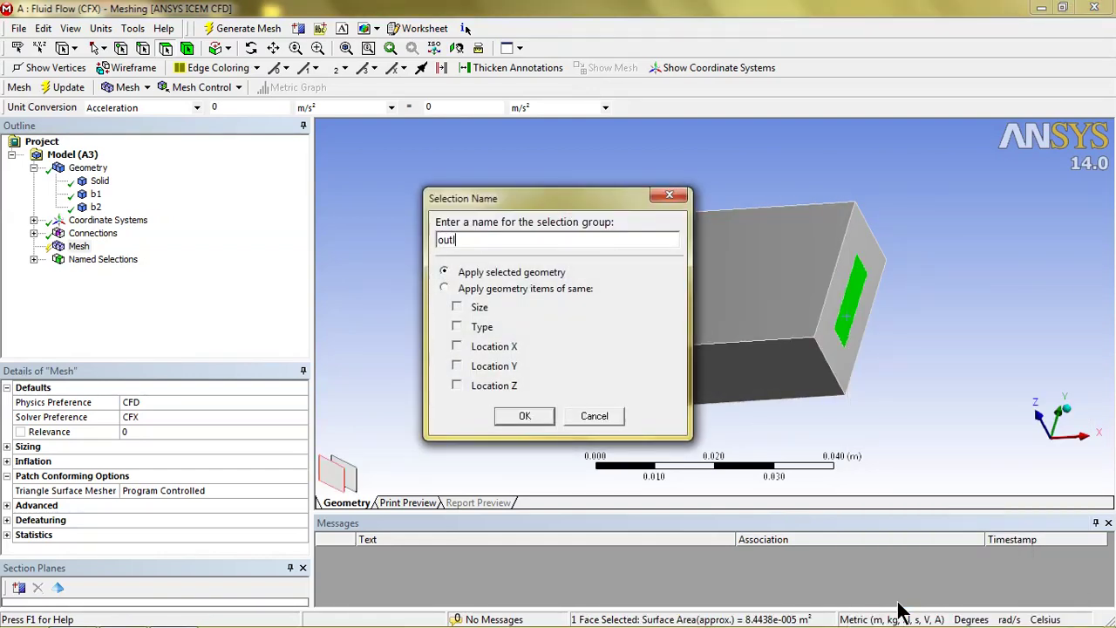
{"action": "type", "text": "et"}
{"action": "key", "text": "Return"}
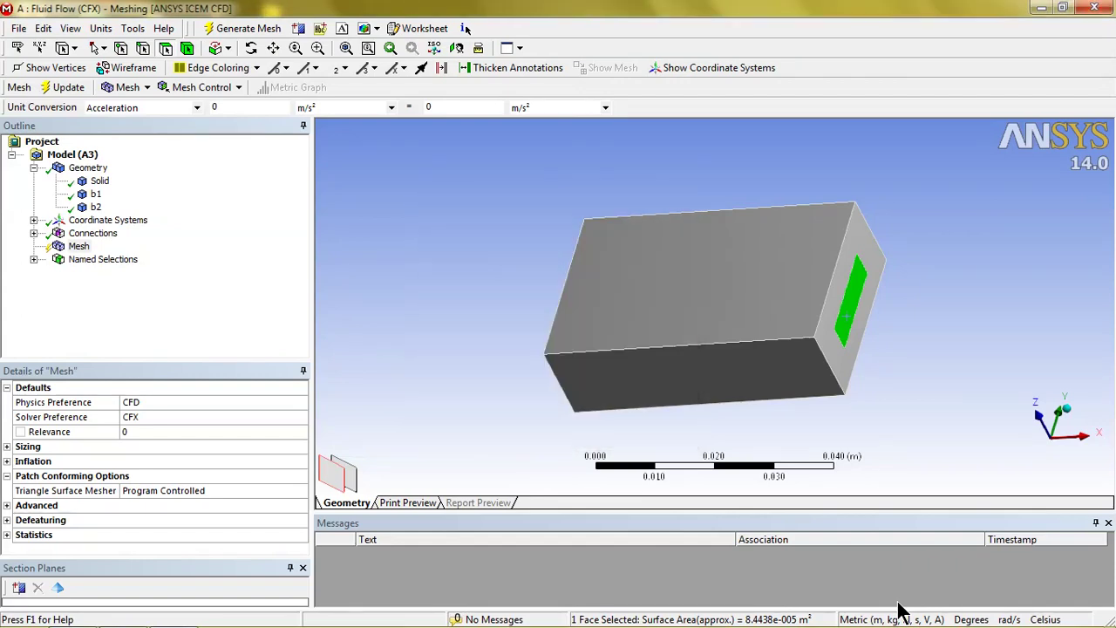
- Hide the fluid body and name the cylinder body selection 'b1'
{"action": "mouse_move", "coordinate": [672, 314]}
{"action": "middle_mouse_down"}
{"action": "mouse_move", "coordinate": [793, 217]}
{"action": "mouse_move", "coordinate": [662, 262]}
{"action": "middle_mouse_up"}
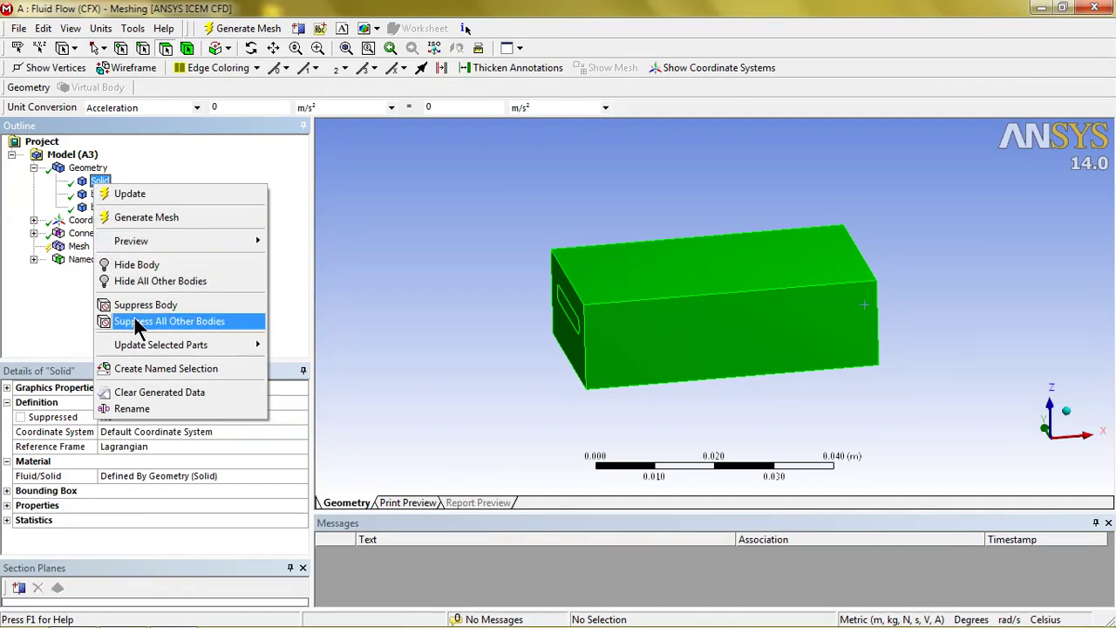
{"action": "left_click", "coordinate": [136, 264]}
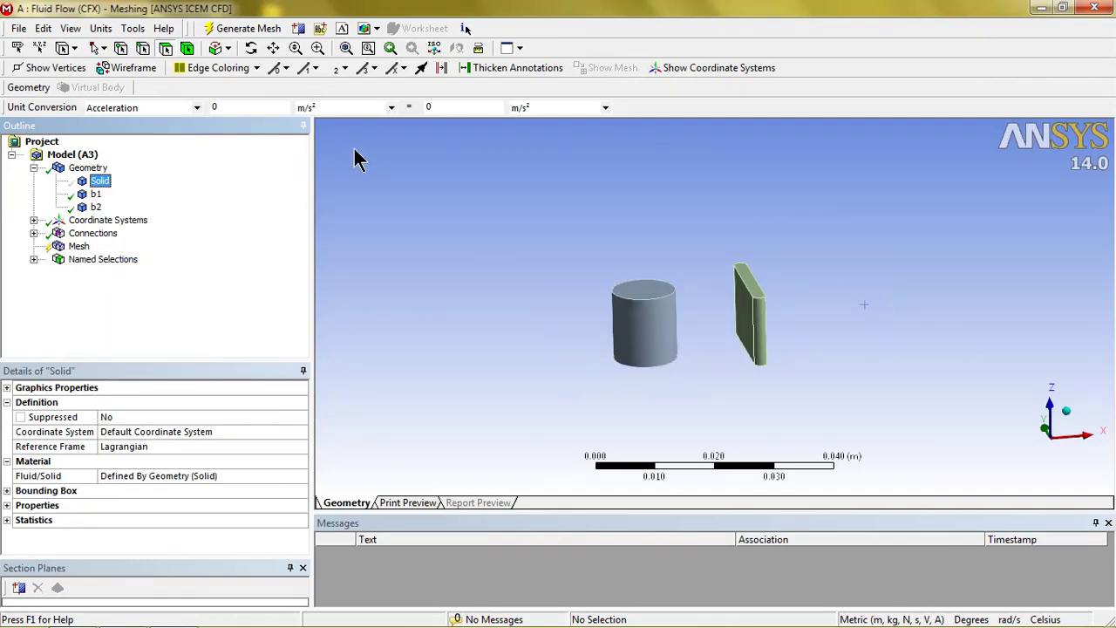
{"action": "left_click", "coordinate": [188, 49]}
{"action": "left_click", "coordinate": [645, 346]}
{"action": "left_click", "coordinate": [645, 346]}
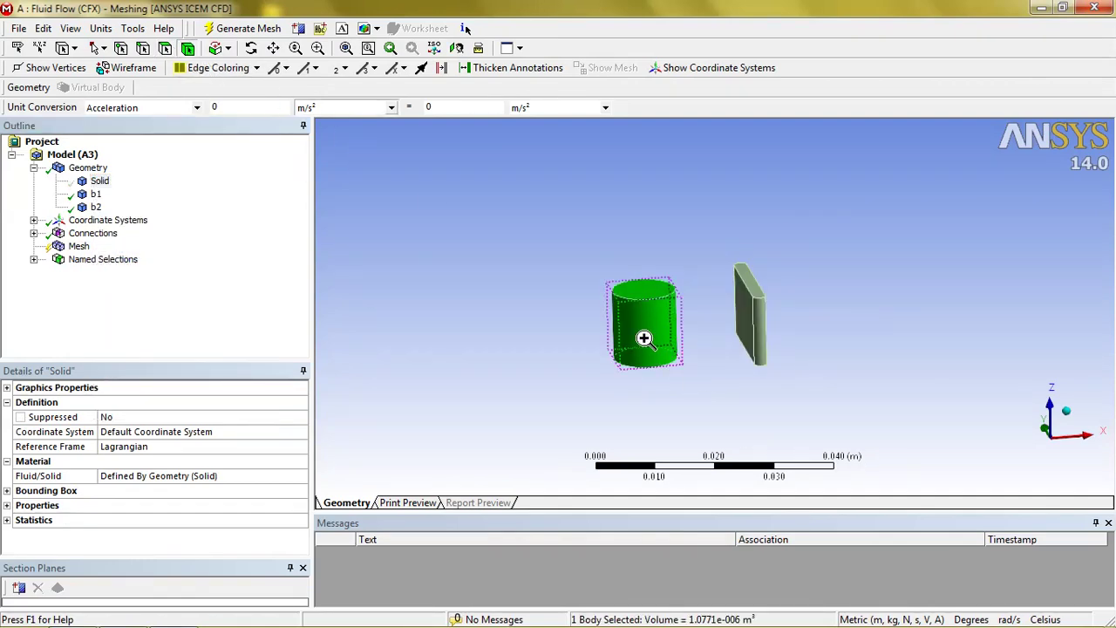
{"action": "right_click", "coordinate": [643, 336]}
{"action": "left_click", "coordinate": [702, 600]}
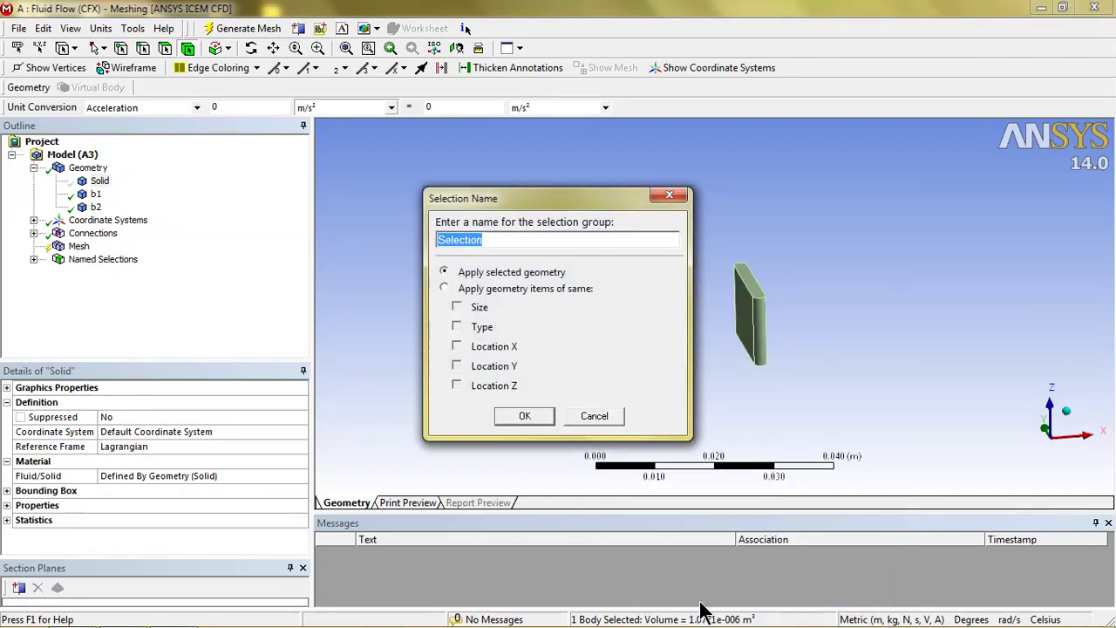
{"action": "type", "text": "b1"}
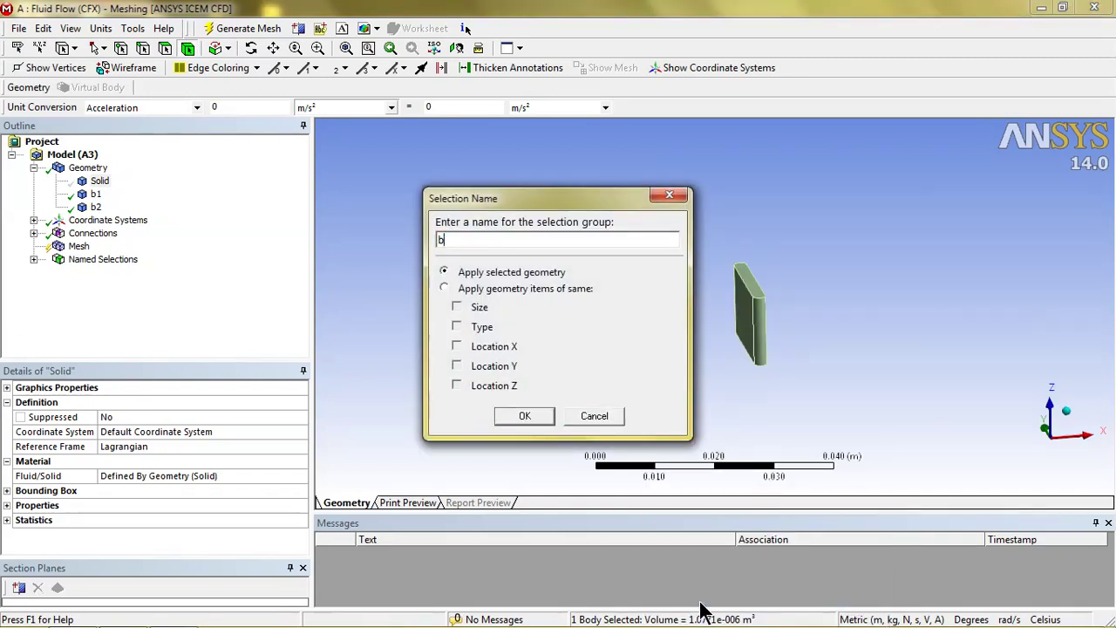
{"action": "left_click", "coordinate": [534, 414]}
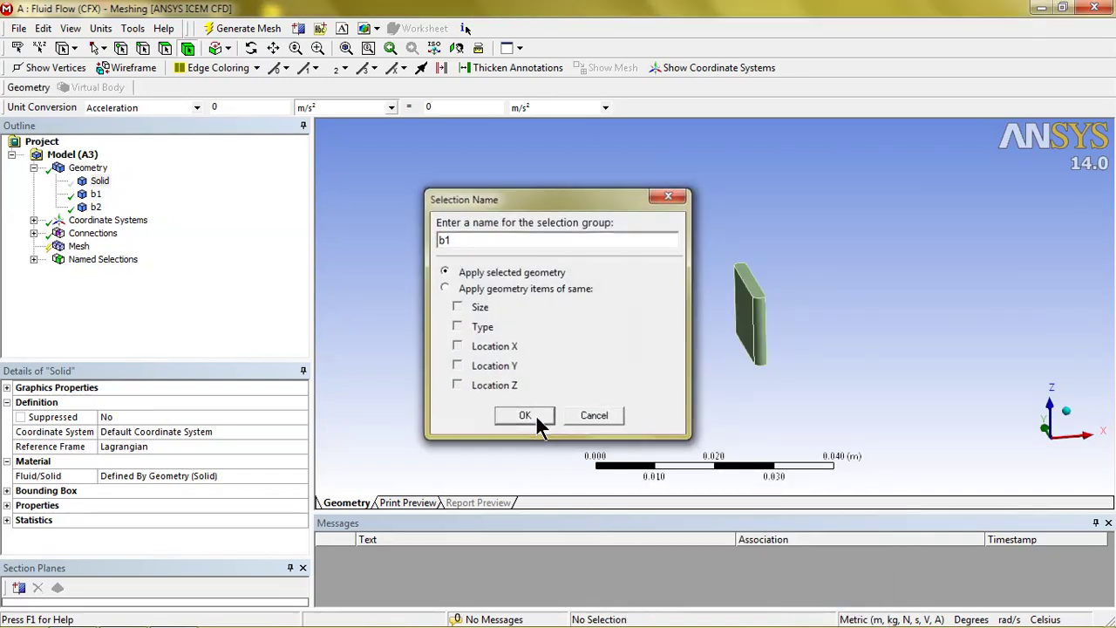
- Name the plate body selection 'bod2'
{"action": "right_click", "coordinate": [743, 296]}
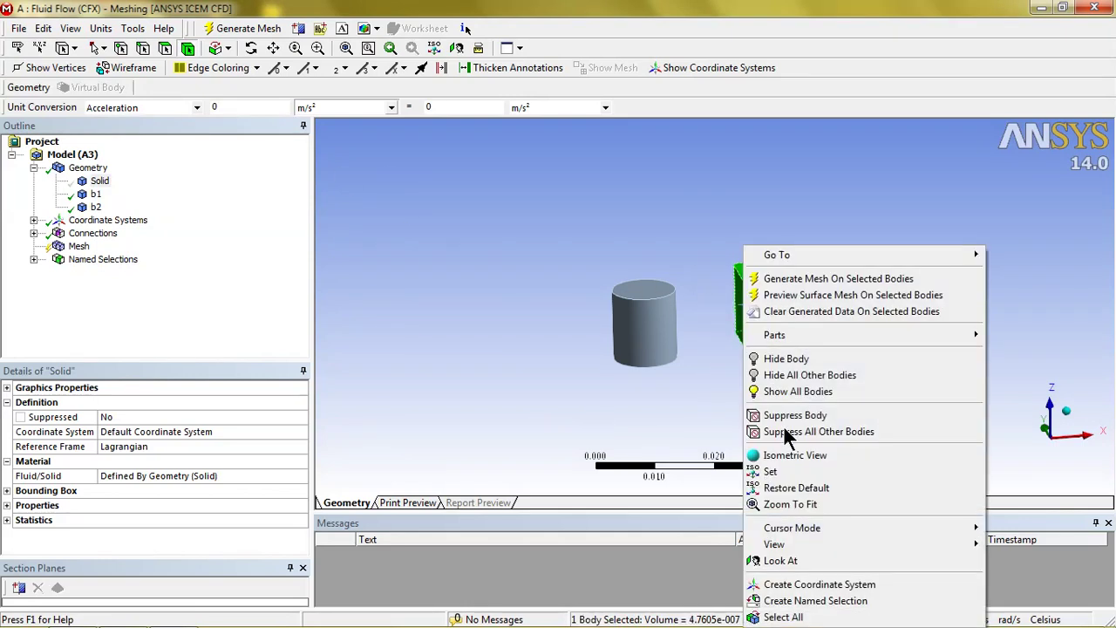
{"action": "left_click", "coordinate": [809, 600]}
{"action": "type", "text": "b"}
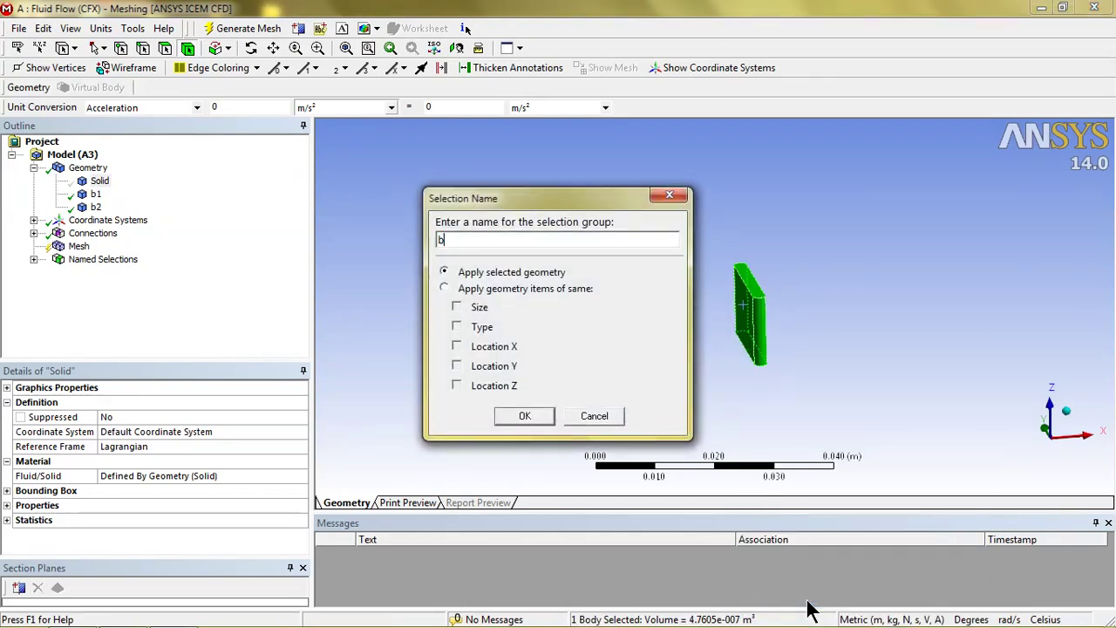
{"action": "type", "text": "od"}
{"action": "type", "text": "2"}
{"action": "key", "text": "Return"}
{"action": "middle_click_drag", "start_coordinate": [486, 268], "coordinate": [494, 260]}
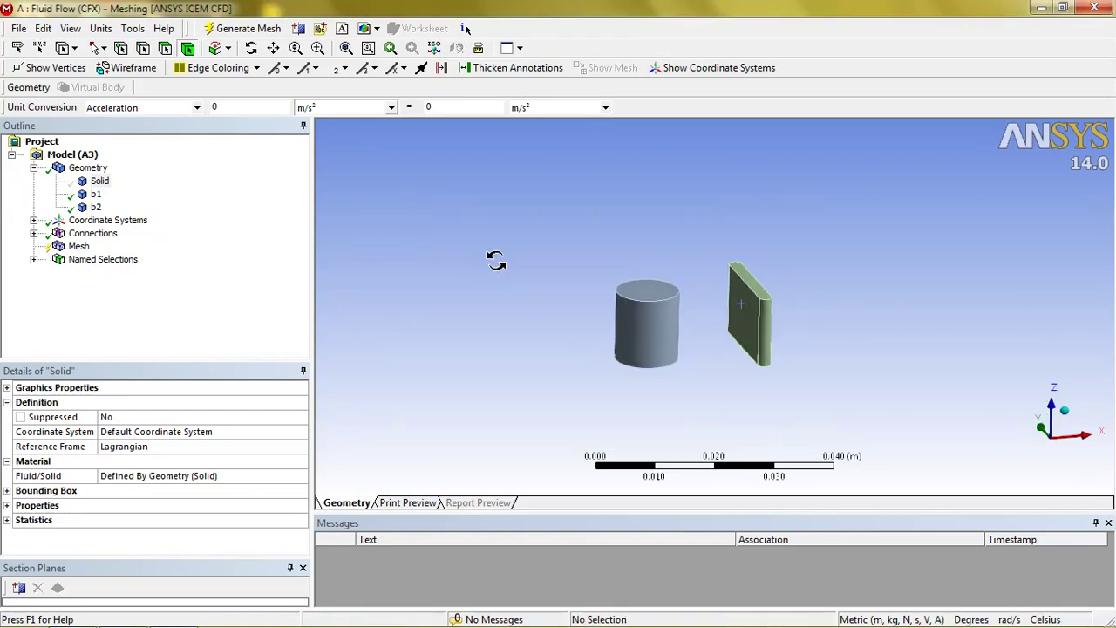
- Set mesh Relevance Center to Medium and generate the mesh
{"action": "left_click", "coordinate": [78, 247]}
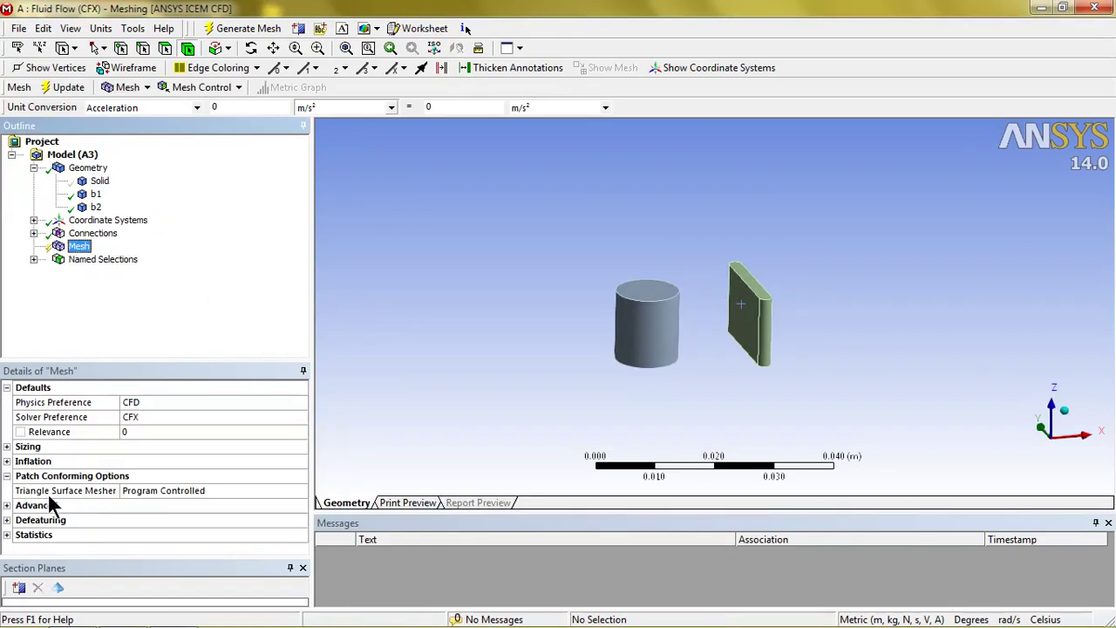
{"action": "left_click", "coordinate": [8, 446]}
{"action": "left_click", "coordinate": [231, 478]}
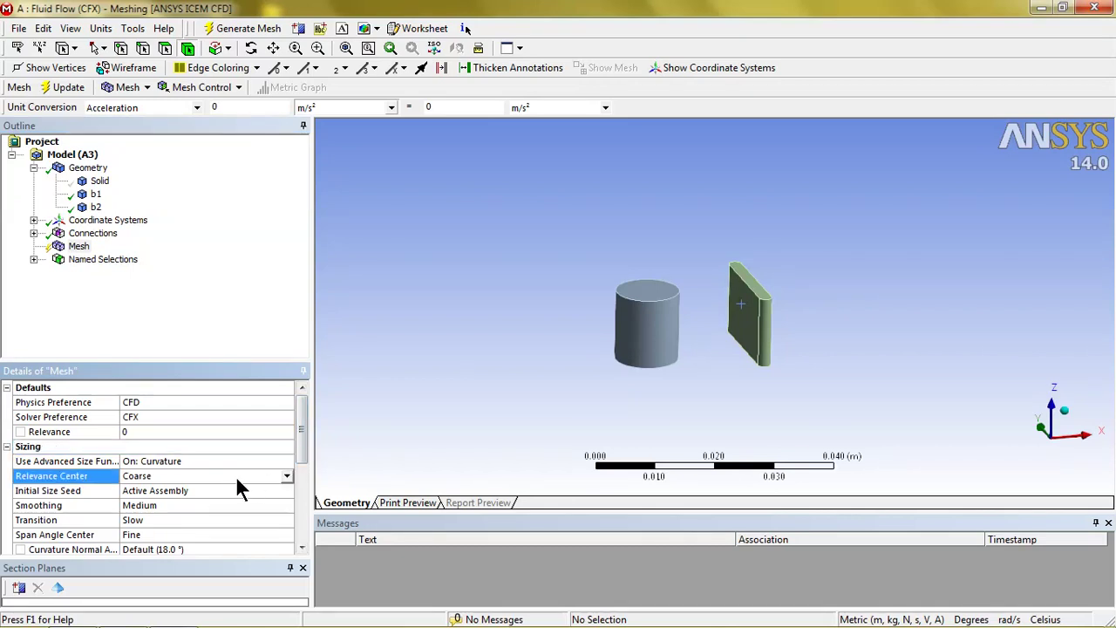
{"action": "left_click", "coordinate": [287, 476]}
{"action": "left_click", "coordinate": [249, 505]}
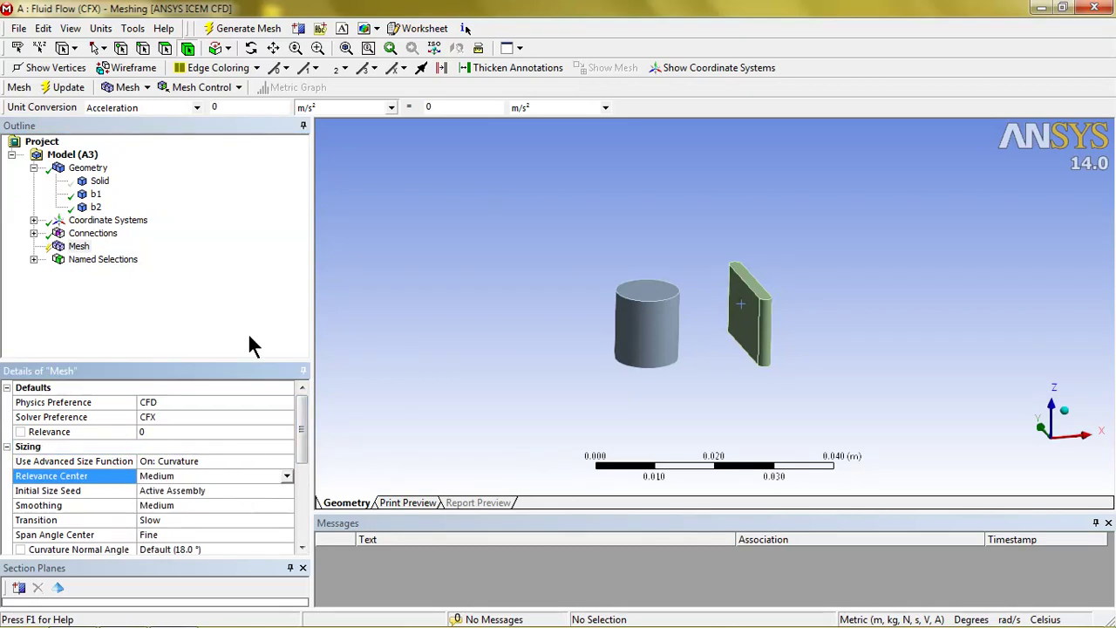
{"action": "left_click", "coordinate": [228, 30]}
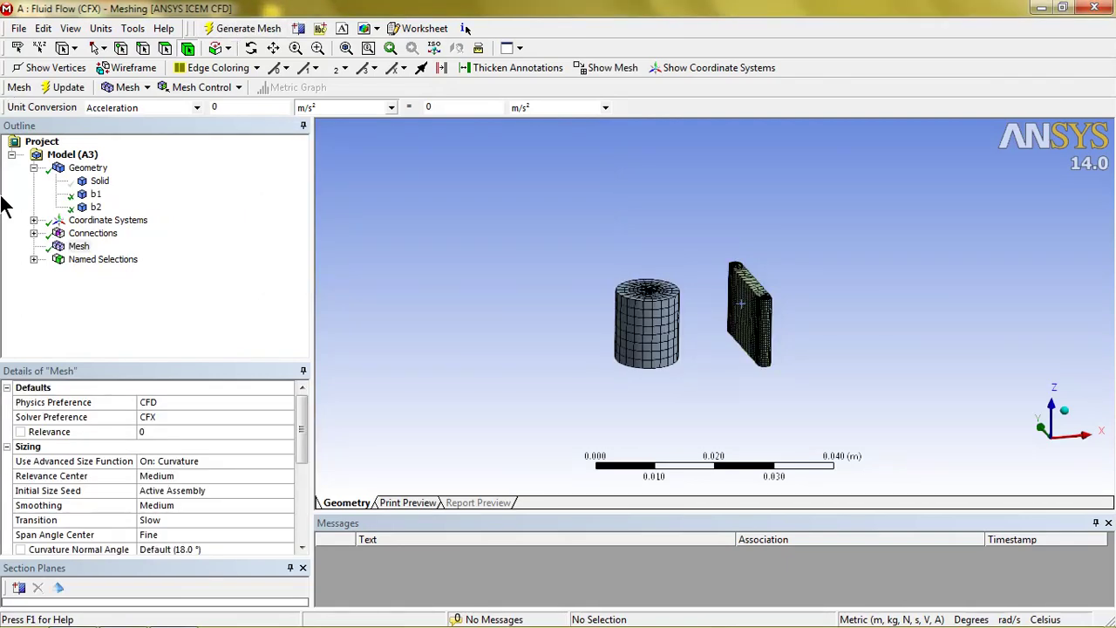
- Show the fluid Solid body again and inspect the box
{"action": "left_click", "coordinate": [99, 182]}
{"action": "right_click", "coordinate": [98, 183]}
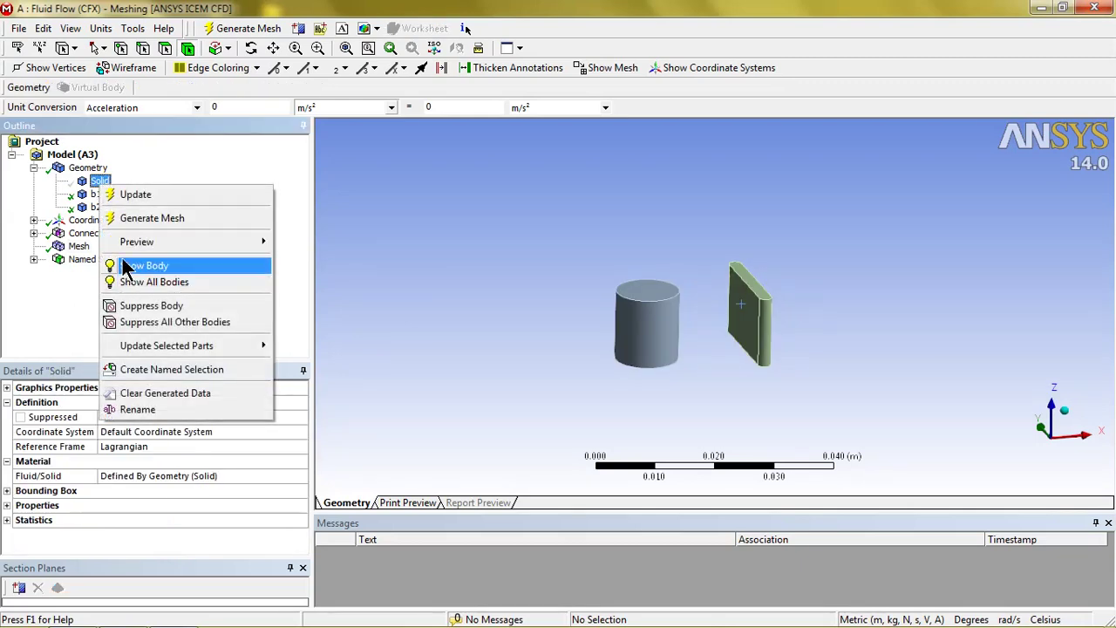
{"action": "left_click", "coordinate": [258, 267]}
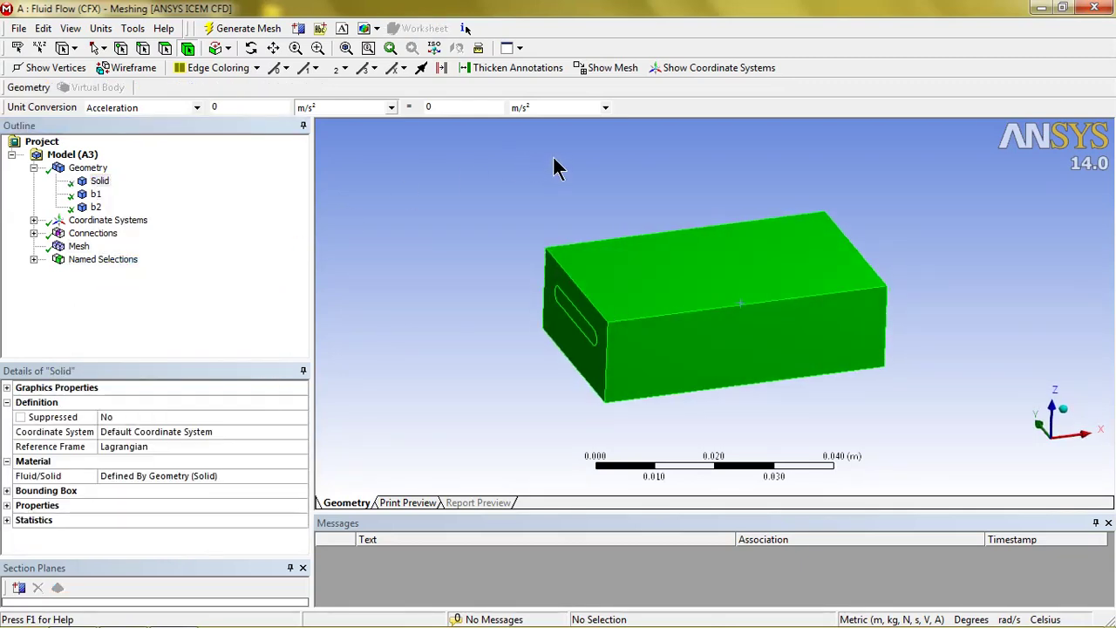
{"action": "mouse_move", "coordinate": [557, 169]}
{"action": "middle_mouse_down"}
{"action": "mouse_move", "coordinate": [553, 186]}
{"action": "mouse_move", "coordinate": [672, 169]}
{"action": "mouse_move", "coordinate": [677, 183]}
{"action": "mouse_move", "coordinate": [712, 169]}
{"action": "mouse_move", "coordinate": [741, 185]}
{"action": "middle_mouse_up"}
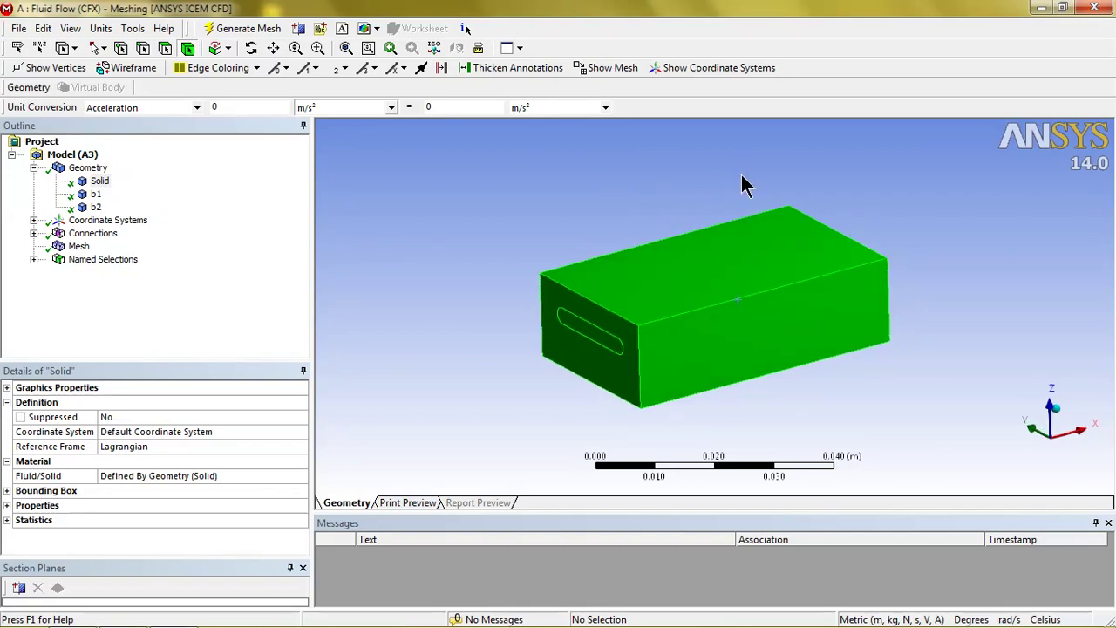
- Close Meshing, update the Mesh cell, and launch CFX-Pre from the Setup cell
{"action": "left_click", "coordinate": [1096, 9]}
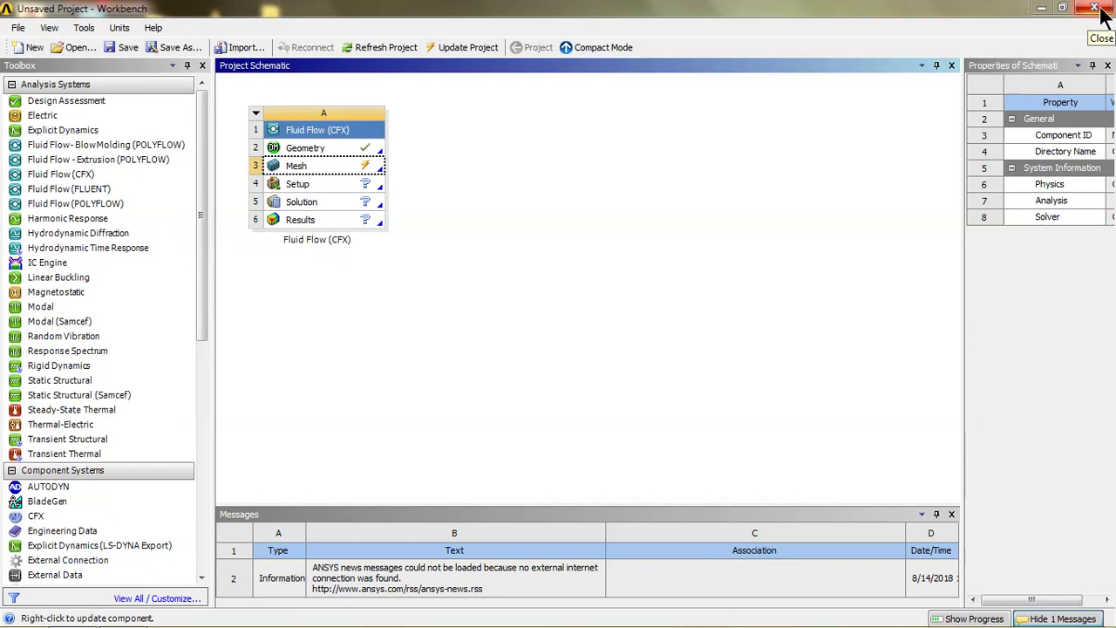
{"action": "right_click", "coordinate": [368, 165]}
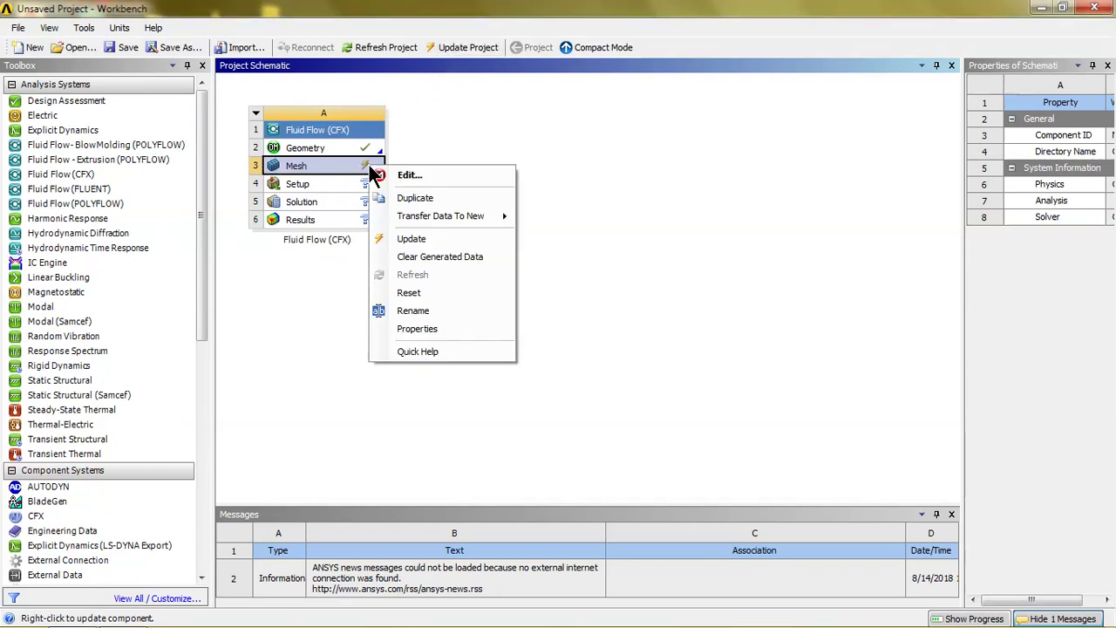
{"action": "left_click", "coordinate": [404, 238]}
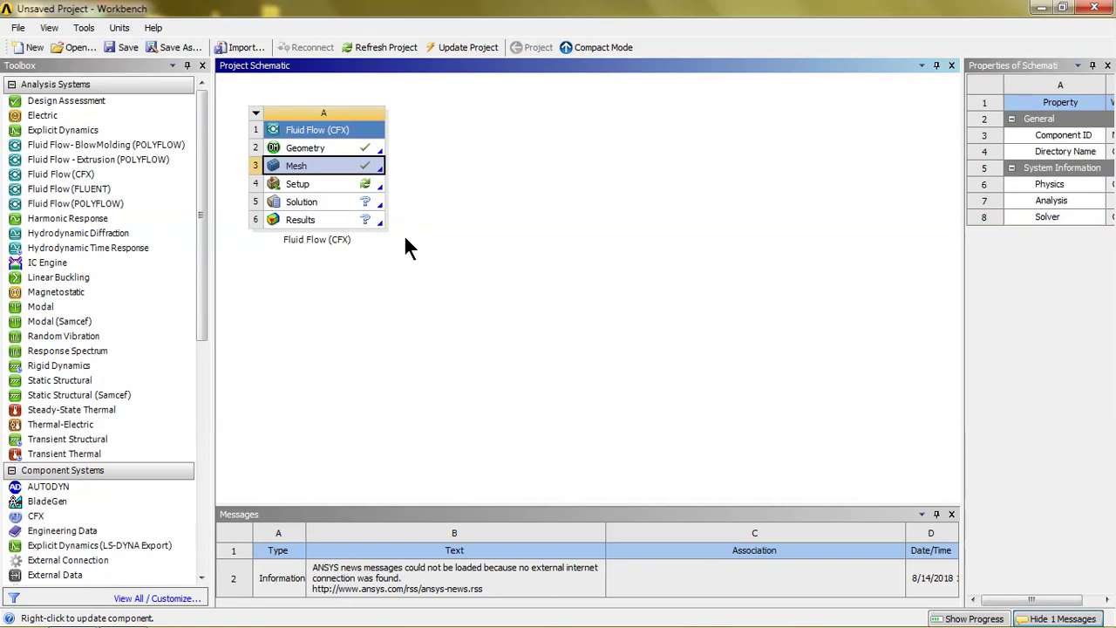
{"action": "left_click", "coordinate": [357, 184]}
{"action": "double_click", "coordinate": [356, 181]}
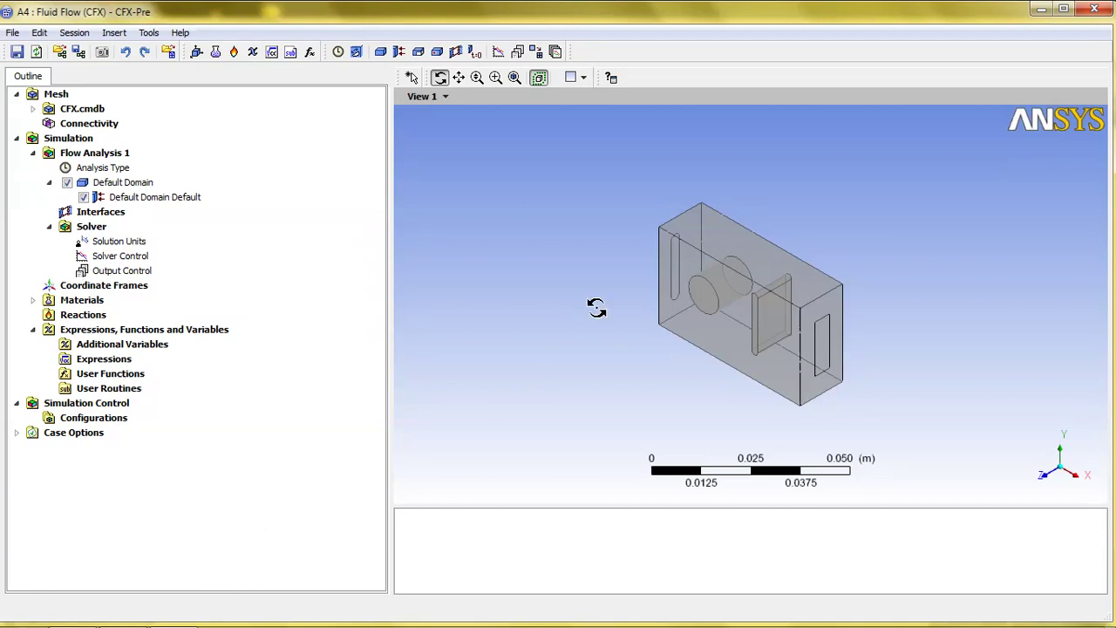
- Edit Default Domain, keeping Fluid Domain with Air at 25 C from Material Library
{"action": "mouse_move", "coordinate": [593, 306]}
{"action": "left_mouse_down"}
{"action": "mouse_move", "coordinate": [578, 319]}
{"action": "mouse_move", "coordinate": [481, 304]}
{"action": "mouse_move", "coordinate": [579, 237]}
{"action": "mouse_move", "coordinate": [605, 392]}
{"action": "mouse_move", "coordinate": [585, 252]}
{"action": "mouse_move", "coordinate": [556, 244]}
{"action": "mouse_move", "coordinate": [581, 279]}
{"action": "mouse_move", "coordinate": [361, 369]}
{"action": "left_mouse_up"}
{"action": "left_click", "coordinate": [99, 170]}
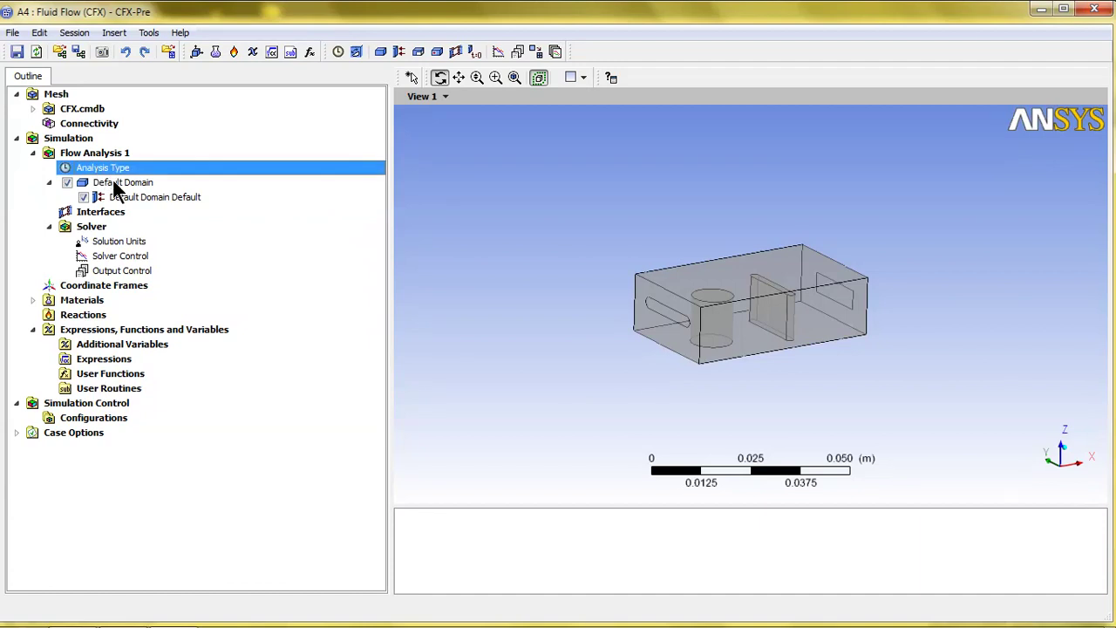
{"action": "double_click", "coordinate": [111, 182]}
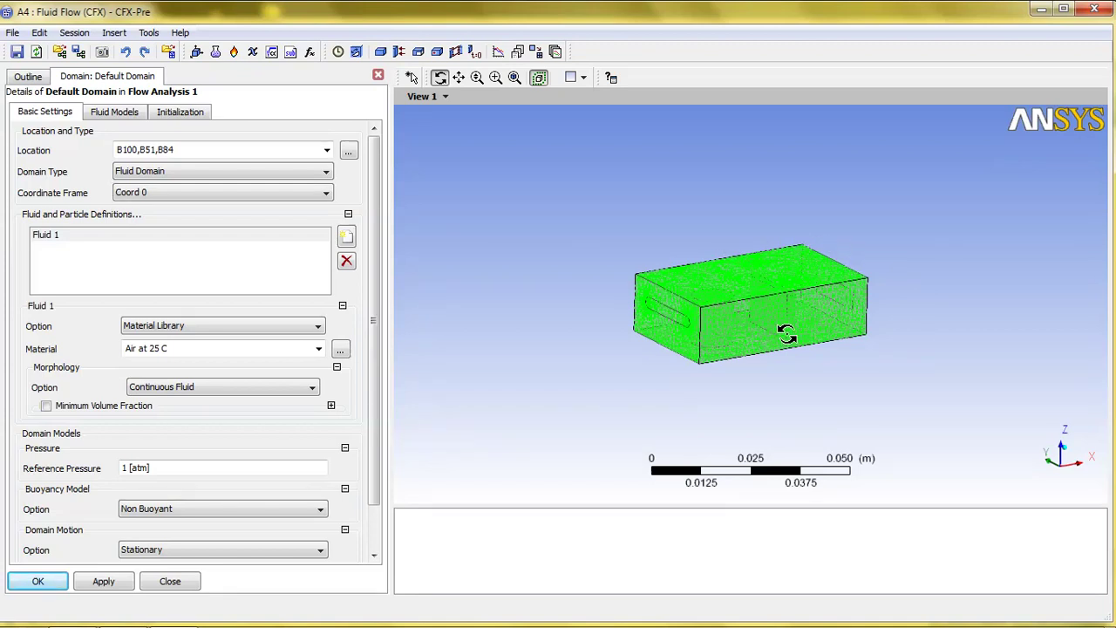
{"action": "left_click", "coordinate": [174, 170]}
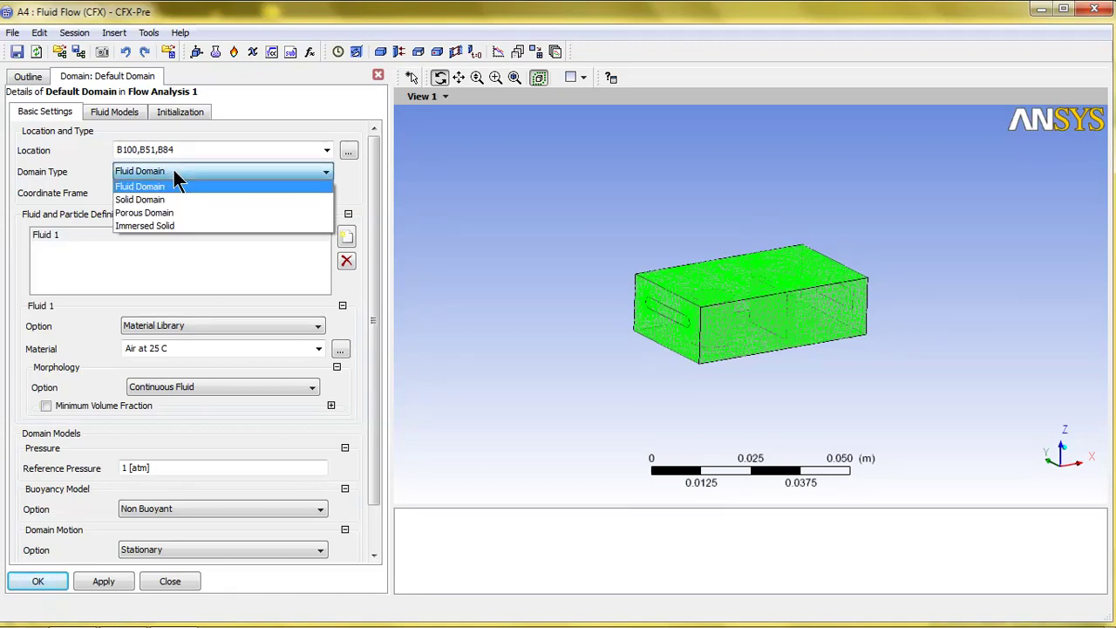
{"action": "left_click", "coordinate": [173, 170]}
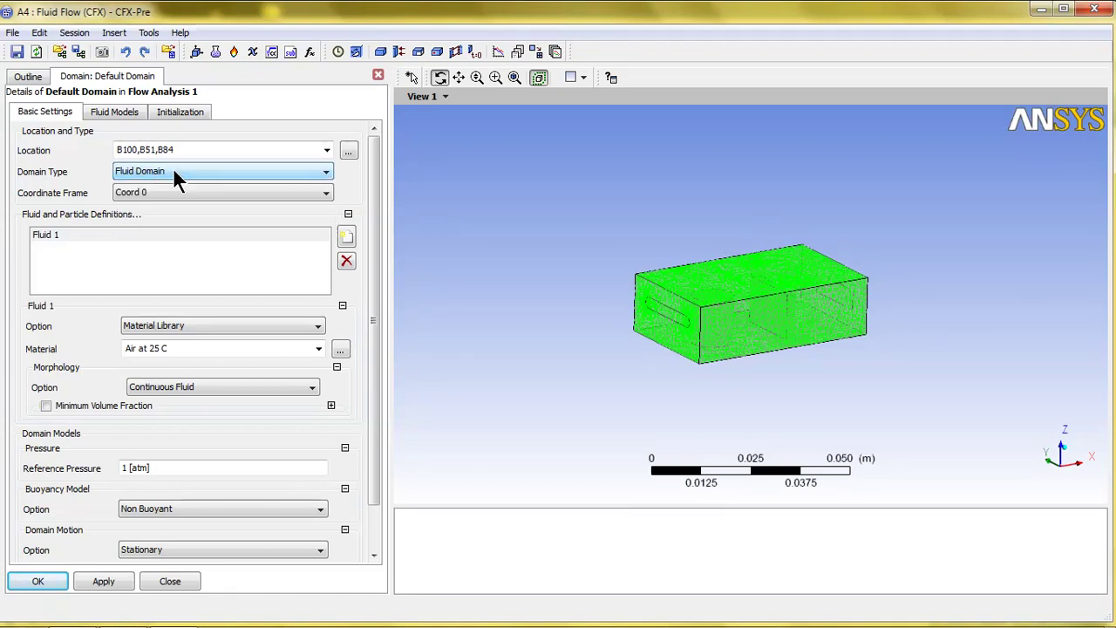
{"action": "left_click", "coordinate": [318, 348]}
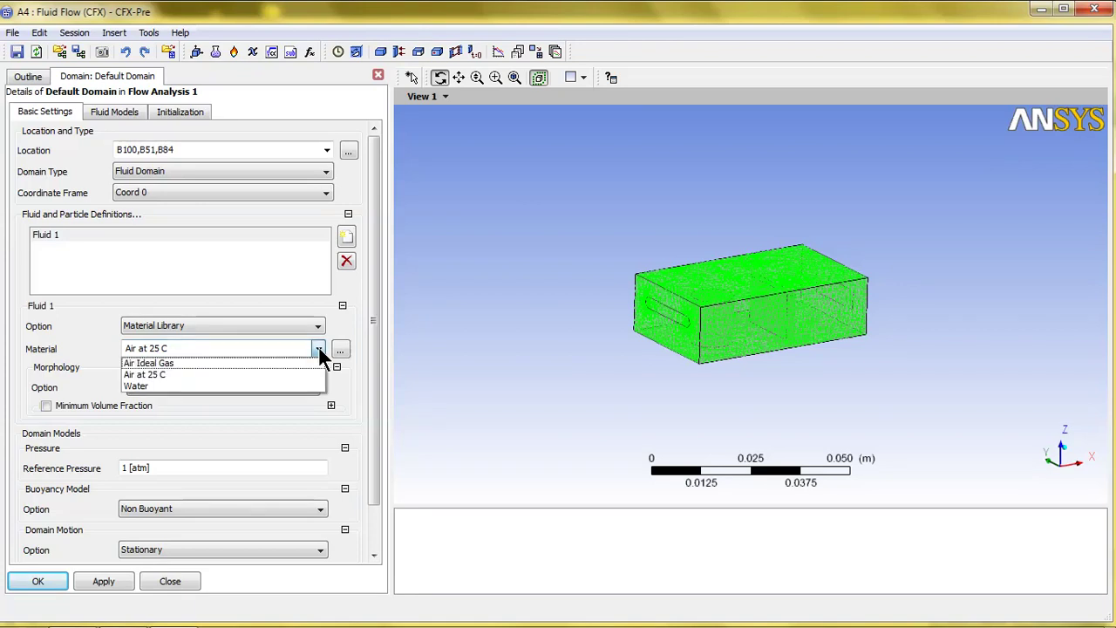
{"action": "left_click", "coordinate": [184, 375]}
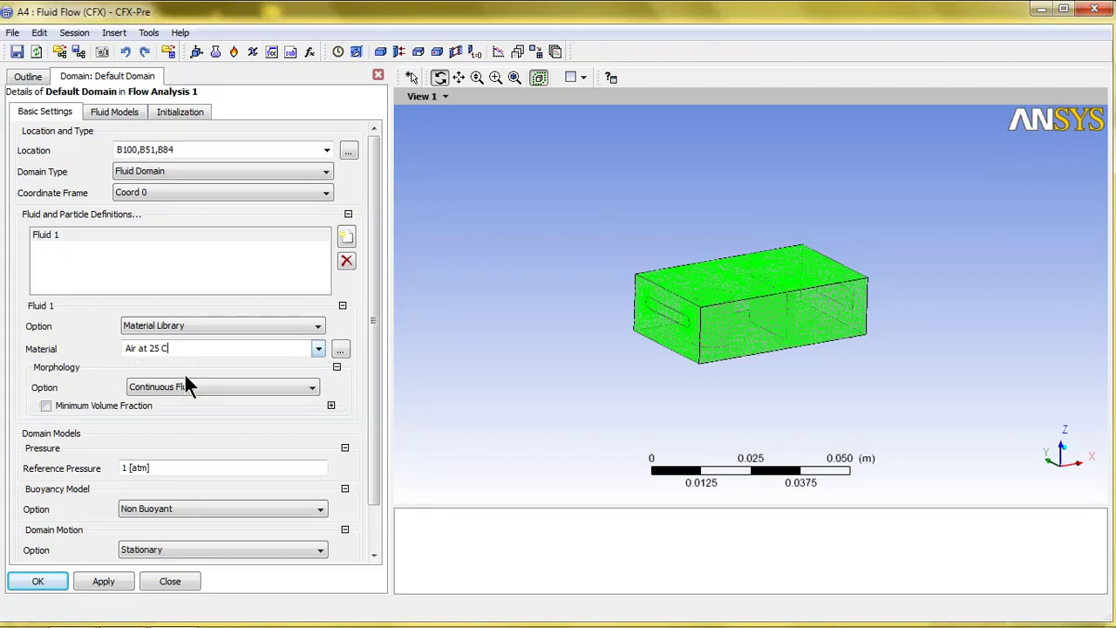
{"action": "left_click", "coordinate": [193, 319]}
{"action": "left_click", "coordinate": [193, 323]}
- Set the domain's heat transfer model to Thermal Energy and apply it
{"action": "left_click", "coordinate": [117, 113]}
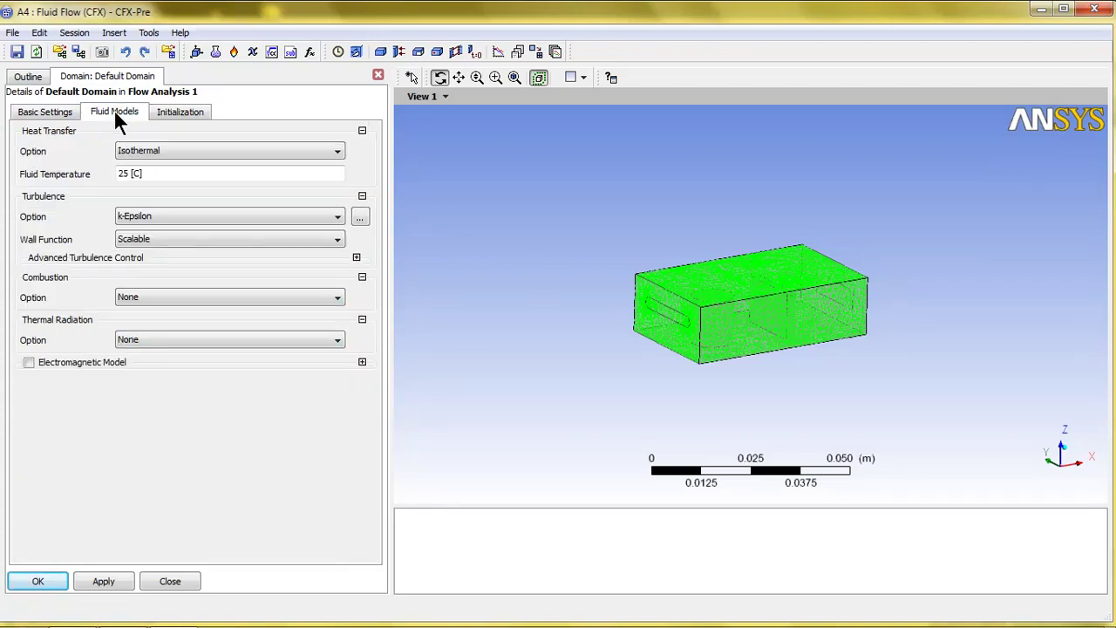
{"action": "left_click", "coordinate": [169, 151]}
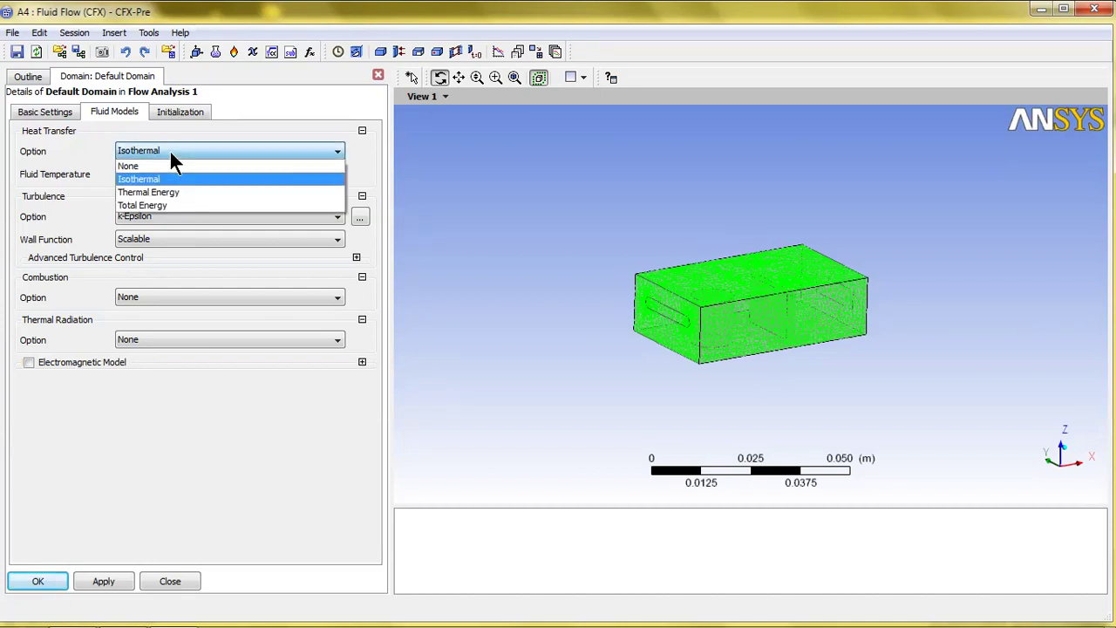
{"action": "left_click", "coordinate": [174, 195]}
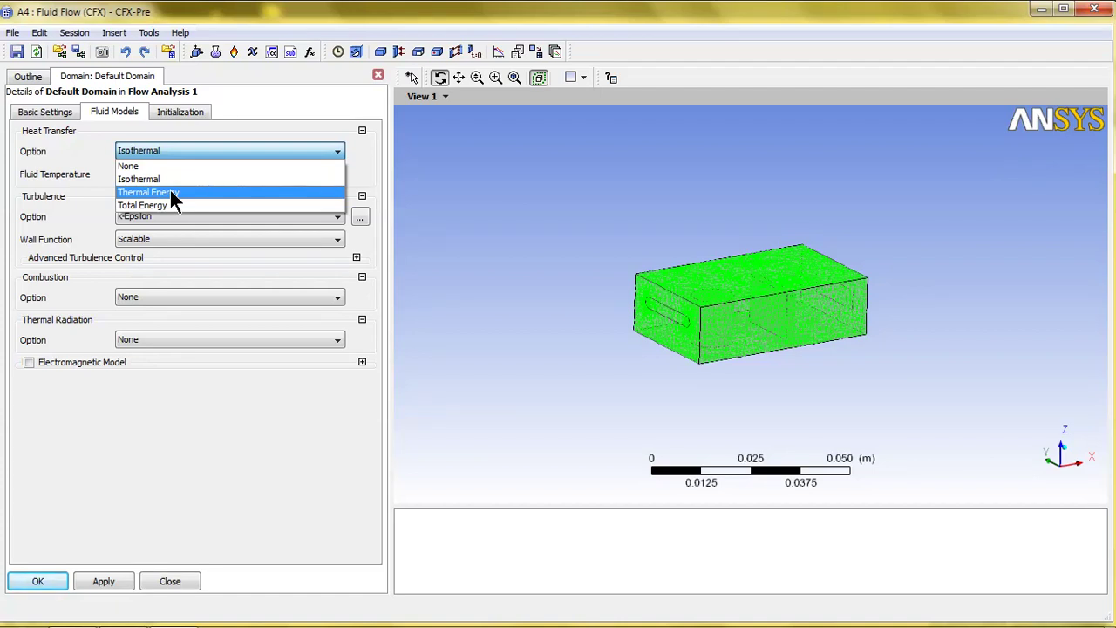
{"action": "left_click", "coordinate": [171, 192]}
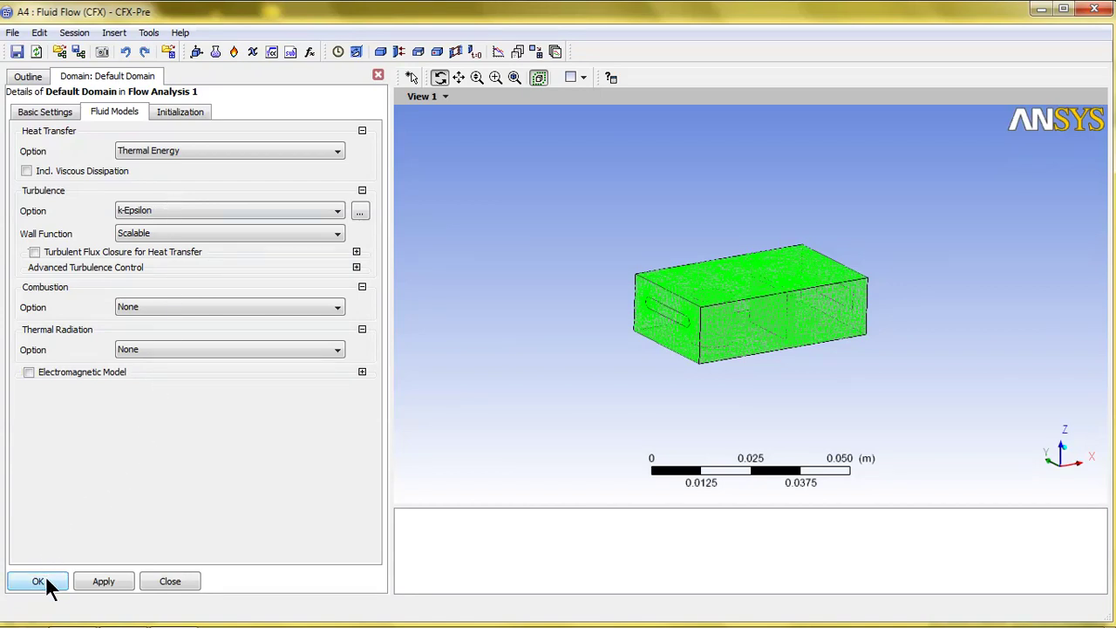
{"action": "left_click", "coordinate": [103, 582]}
{"action": "left_click", "coordinate": [37, 580]}
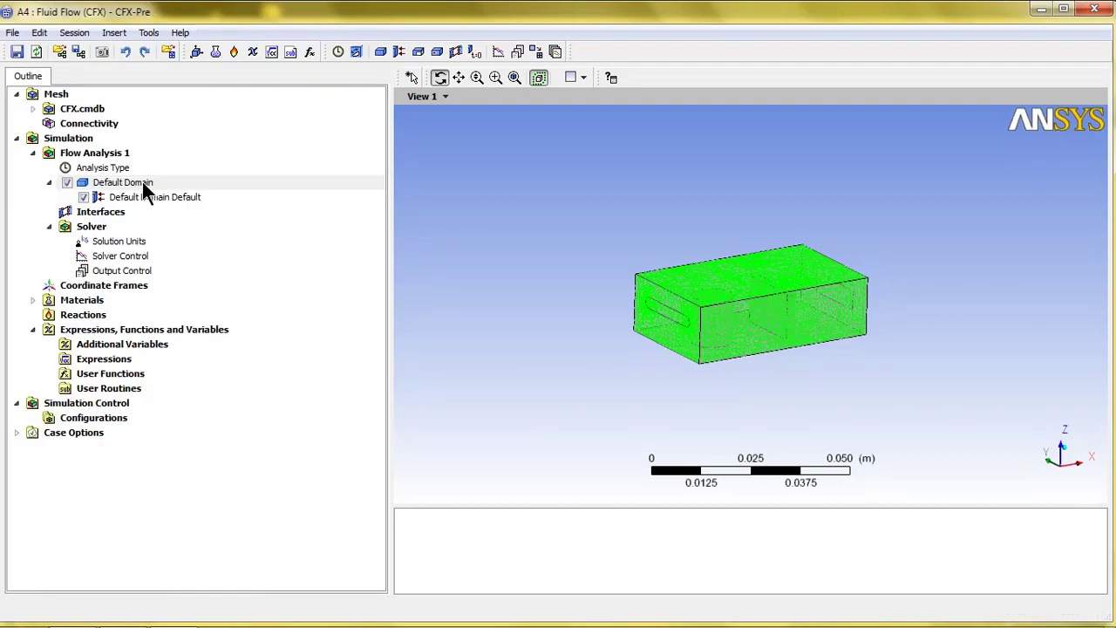
- Add an 'inlet' boundary to Default Domain with 1 m/s normal speed and 5 C static temperature
{"action": "right_click", "coordinate": [144, 190]}
{"action": "mouse_move", "coordinate": [183, 243]}
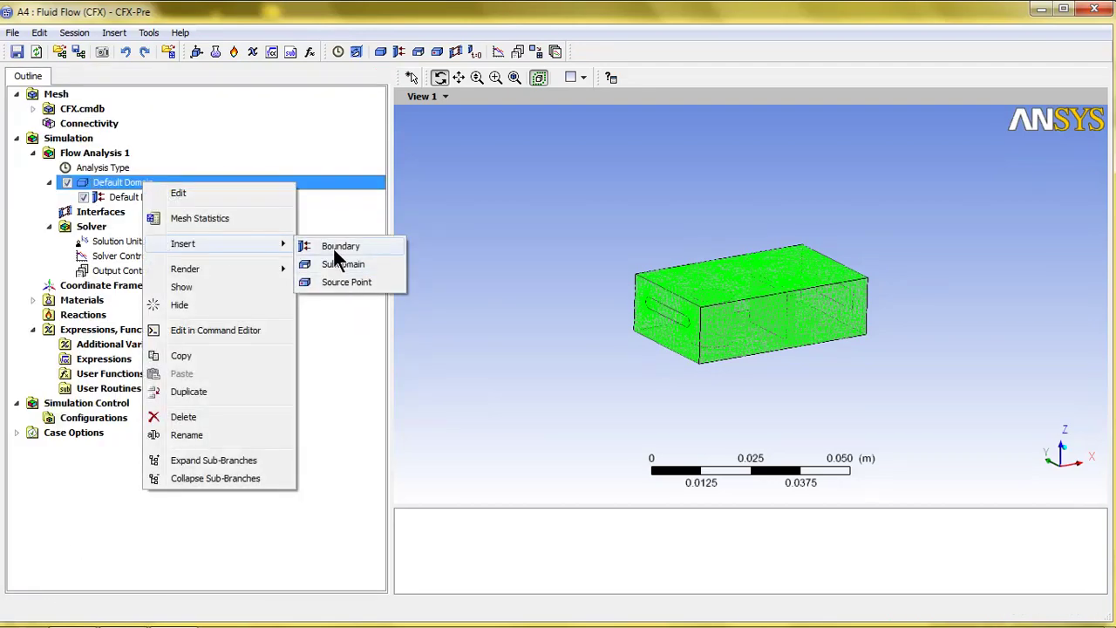
{"action": "left_click", "coordinate": [335, 247]}
{"action": "type", "text": "in"}
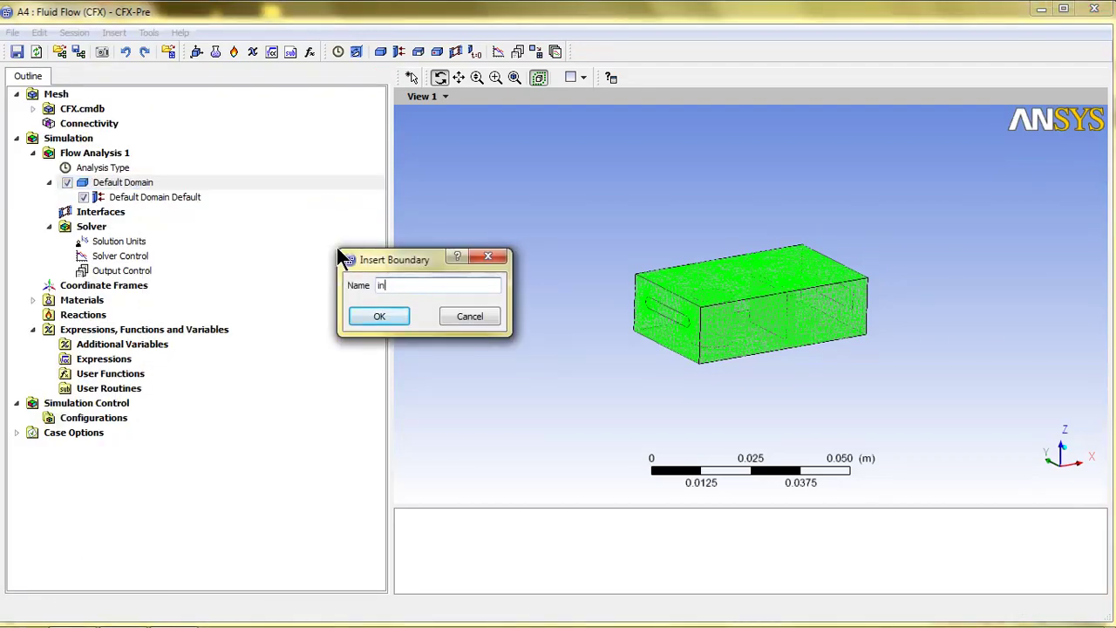
{"action": "type", "text": "let"}
{"action": "key", "text": "Return"}
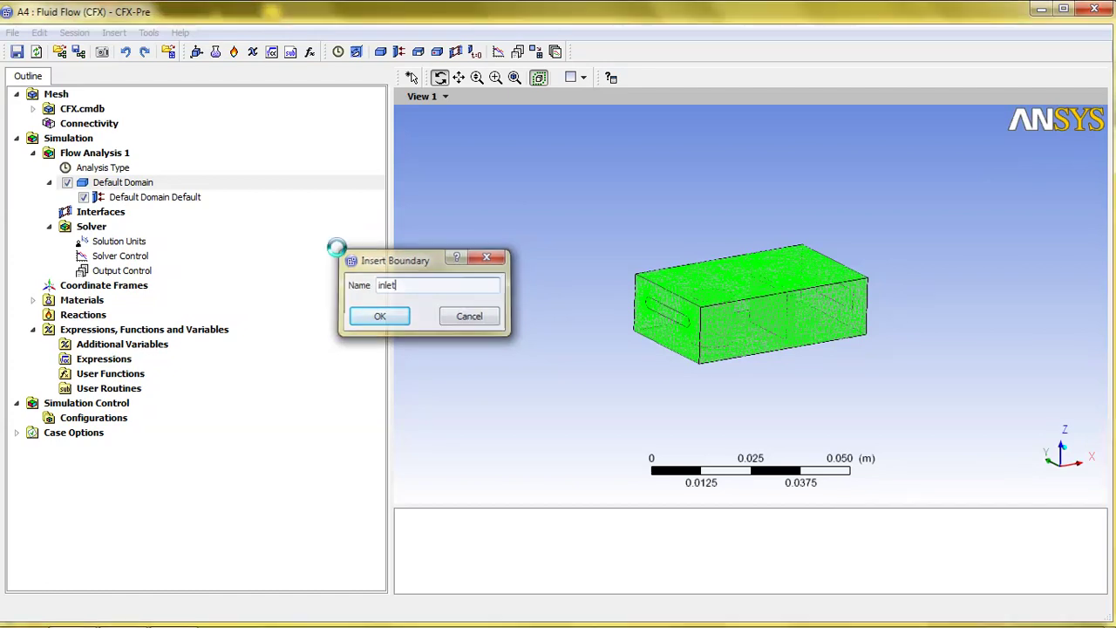
{"action": "left_click", "coordinate": [125, 111]}
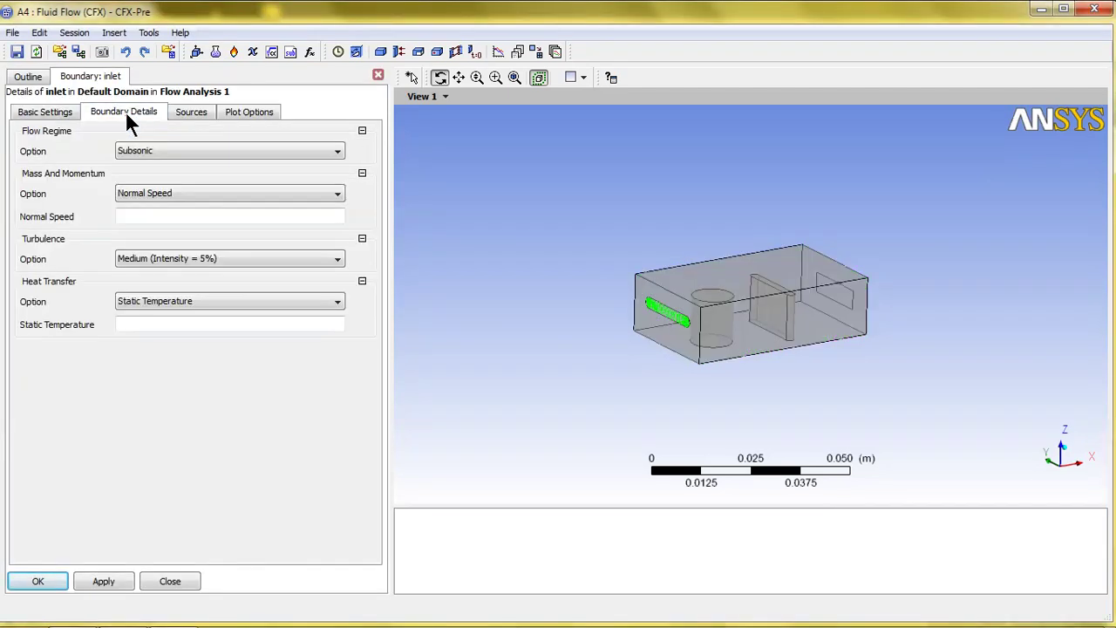
{"action": "left_click", "coordinate": [144, 217]}
{"action": "type", "text": "1"}
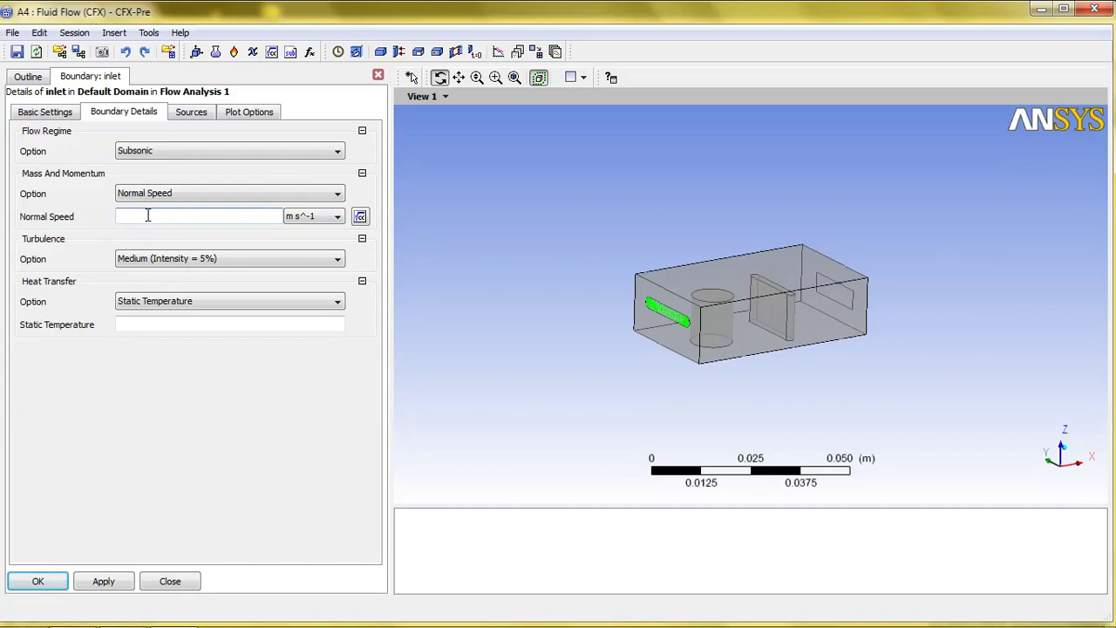
{"action": "left_click", "coordinate": [162, 326]}
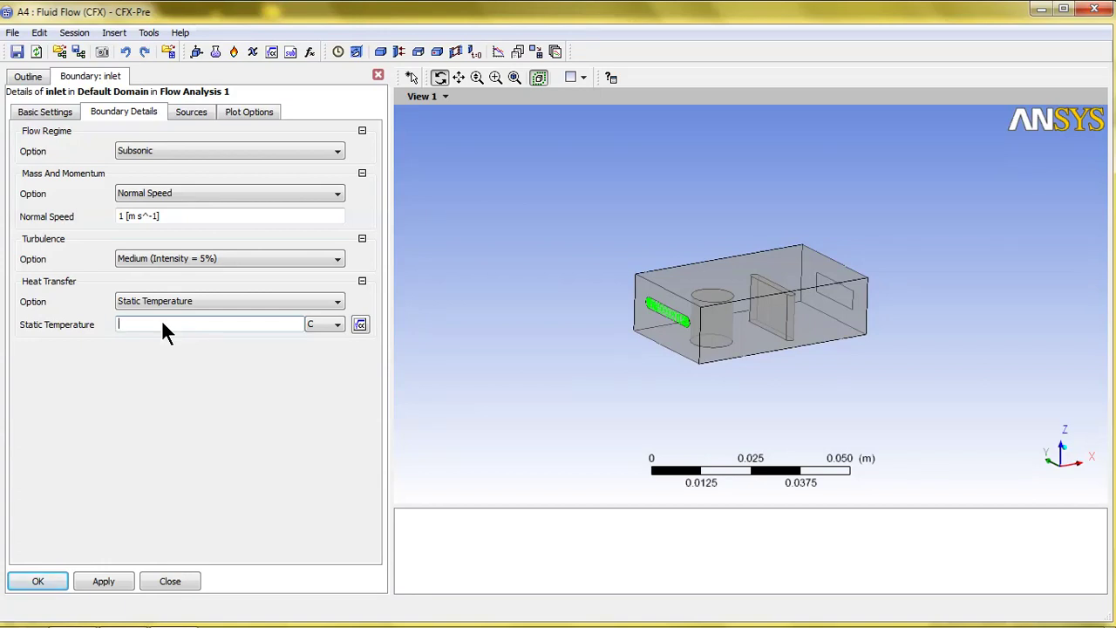
{"action": "type", "text": "5"}
{"action": "left_click", "coordinate": [38, 581]}
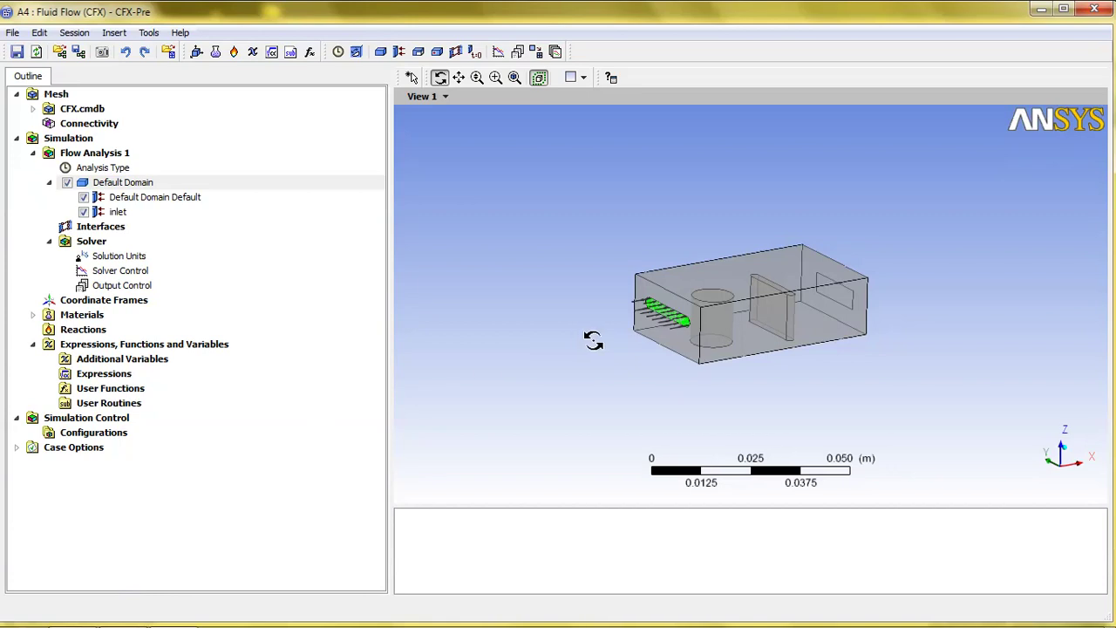
{"action": "left_click_drag", "start_coordinate": [590, 340], "coordinate": [574, 340]}
- Insert a new boundary named 'outlet' into the Default Domain
{"action": "right_click", "coordinate": [162, 181]}
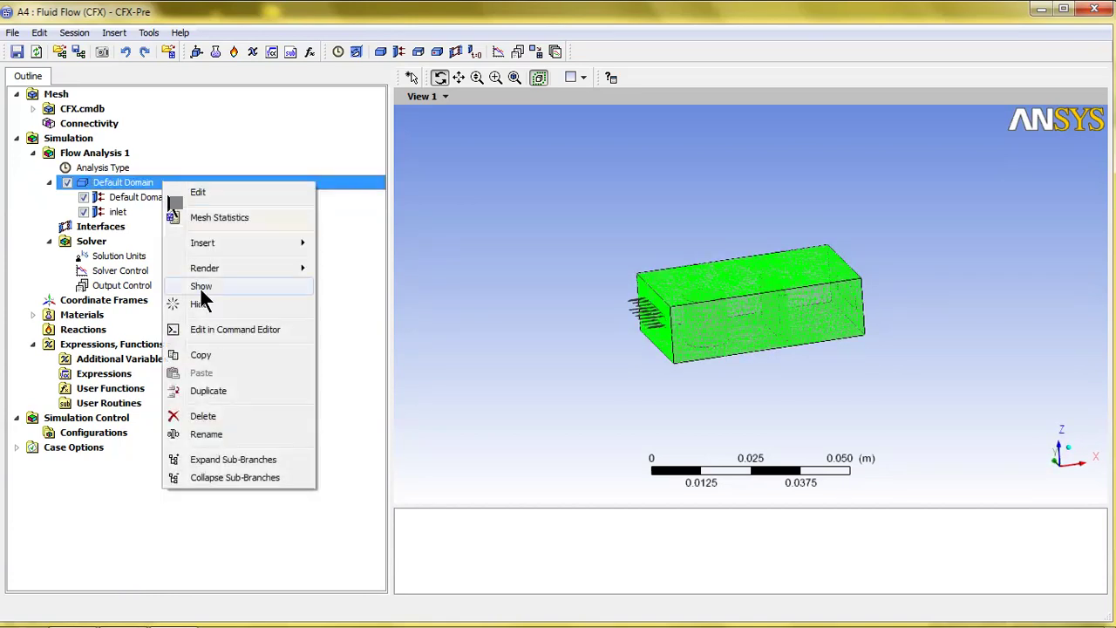
{"action": "mouse_move", "coordinate": [202, 242]}
{"action": "left_click", "coordinate": [345, 242]}
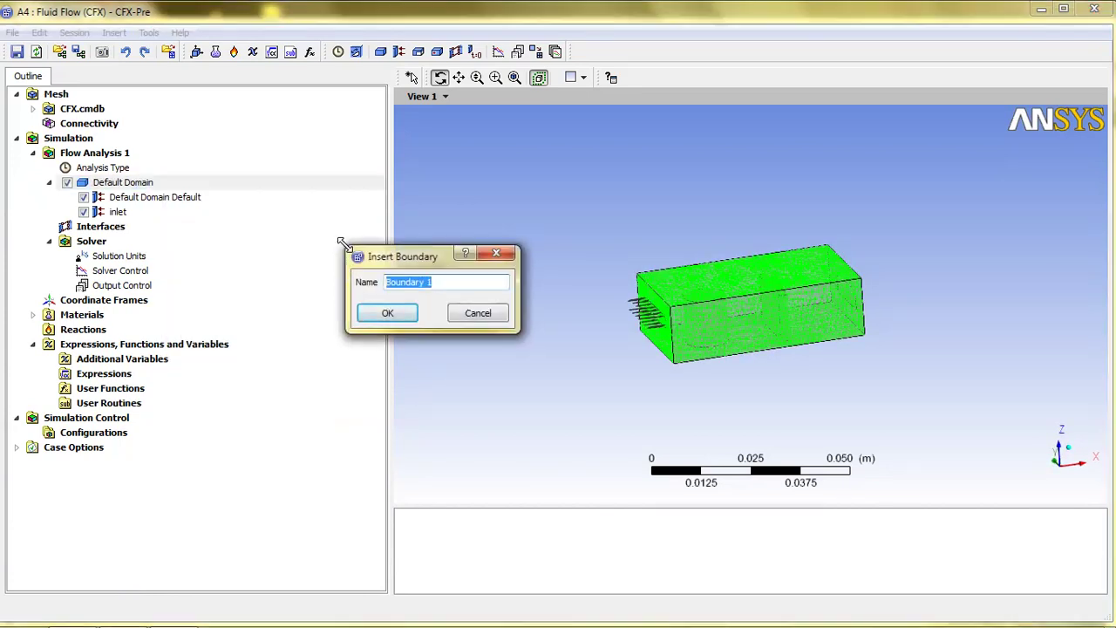
{"action": "type", "text": "outlet"}
{"action": "key", "text": "Return"}
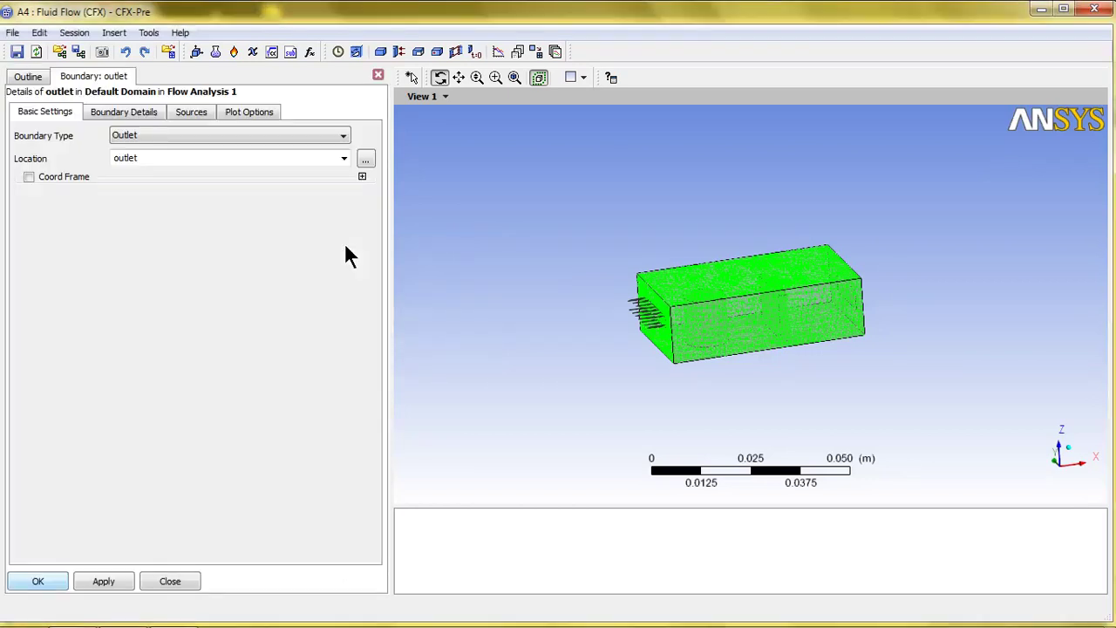
{"action": "left_click", "coordinate": [157, 105]}
- Specify the outlet's mass and momentum as Normal Speed 0 m/s and apply it
{"action": "left_click", "coordinate": [145, 217]}
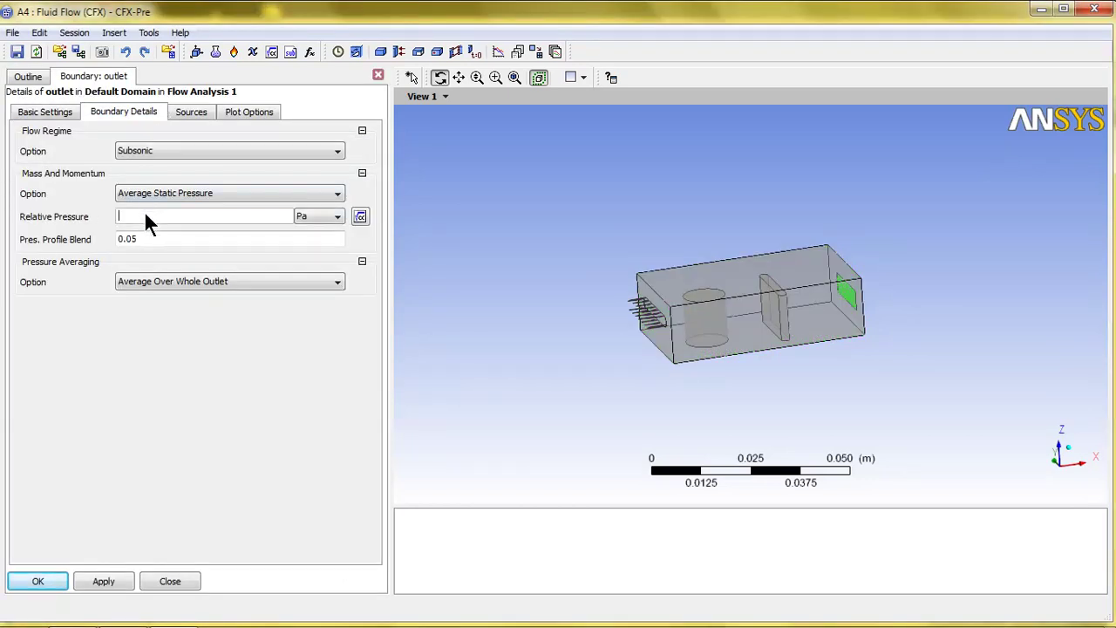
{"action": "type", "text": "1"}
{"action": "left_click", "coordinate": [153, 195]}
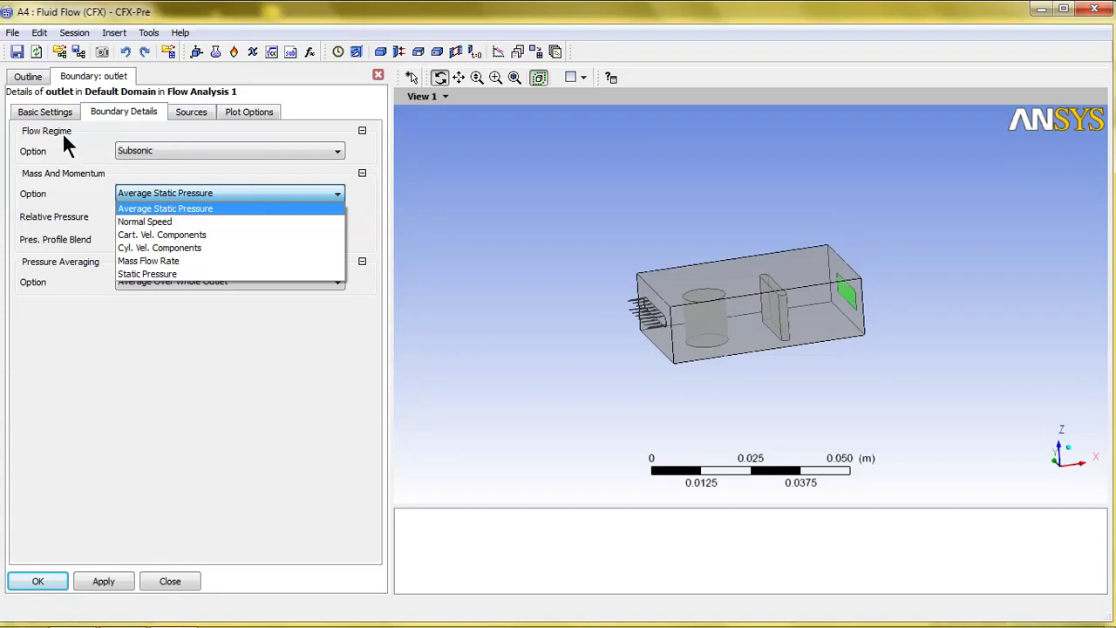
{"action": "left_click", "coordinate": [139, 223]}
{"action": "left_click", "coordinate": [145, 214]}
{"action": "type", "text": "1"}
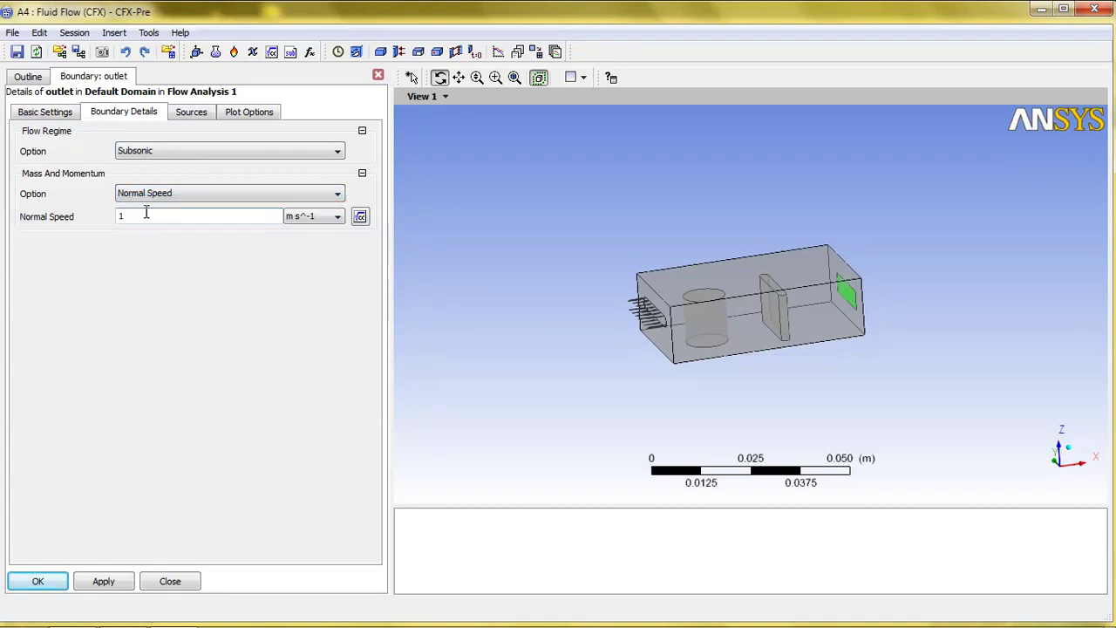
{"action": "left_click", "coordinate": [119, 578]}
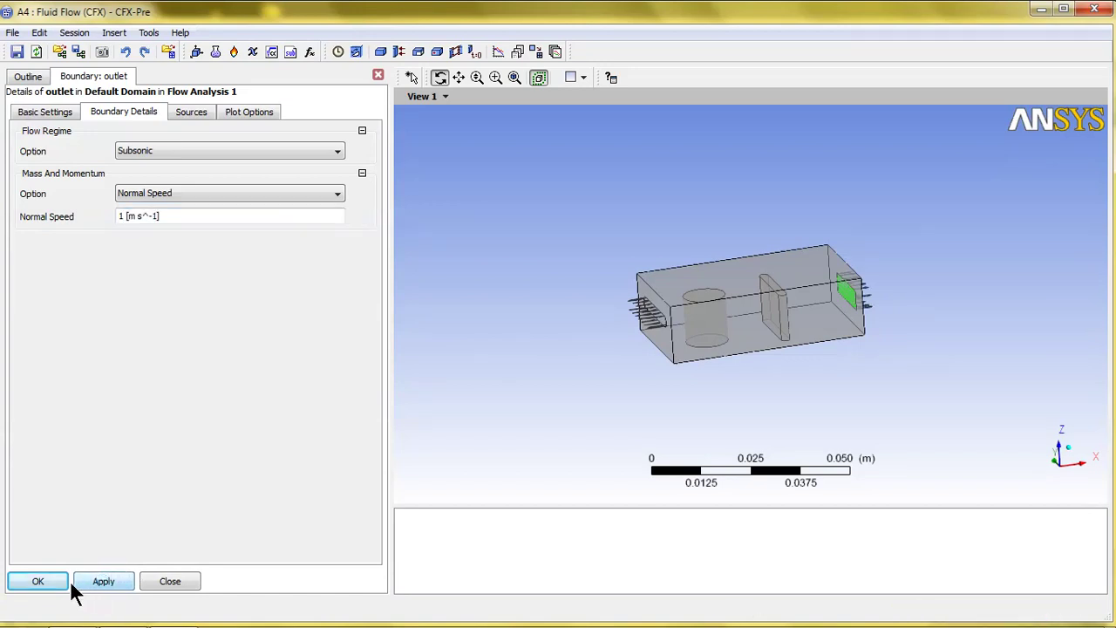
{"action": "left_click", "coordinate": [165, 216]}
{"action": "type", "text": "0"}
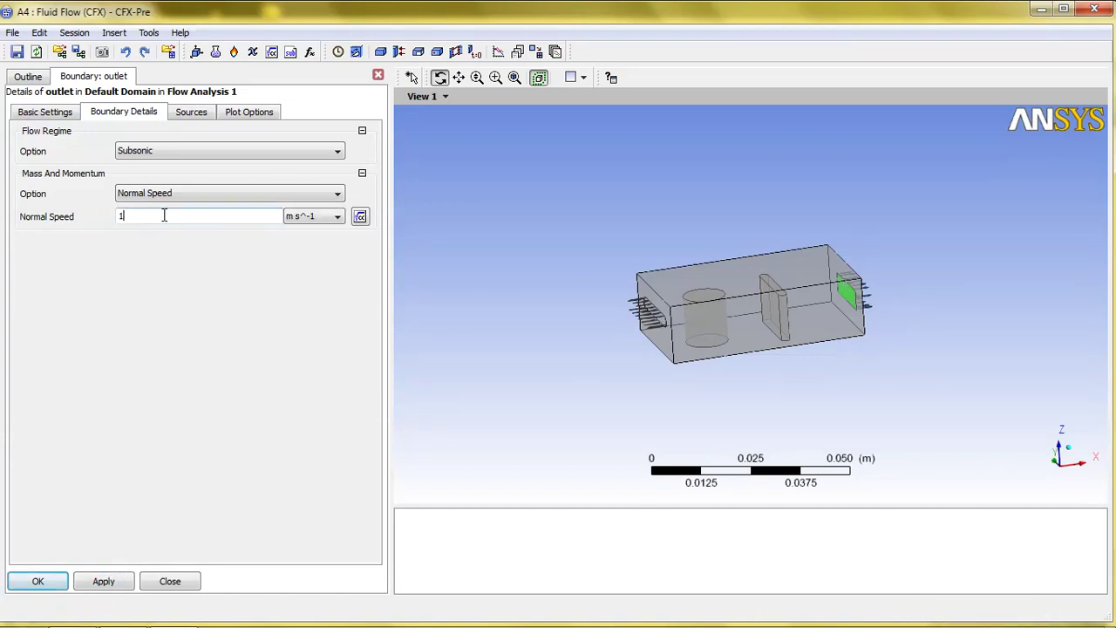
{"action": "left_click", "coordinate": [101, 582]}
- Close the outlet settings and create Domain 1 located on body b1
{"action": "left_click", "coordinate": [44, 582]}
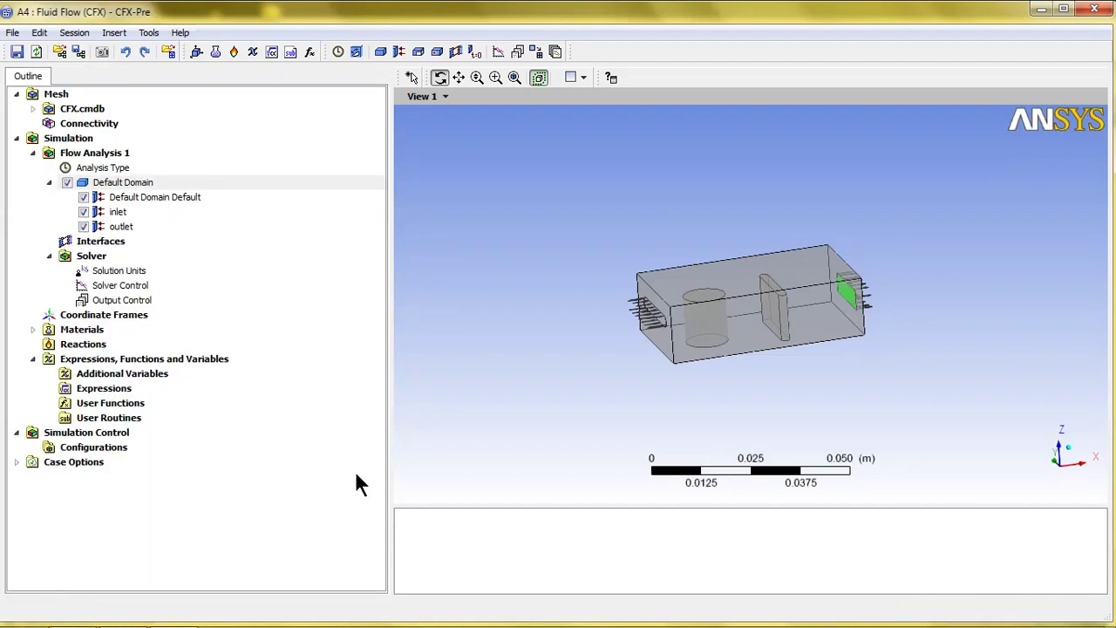
{"action": "left_click_drag", "start_coordinate": [558, 271], "coordinate": [575, 271]}
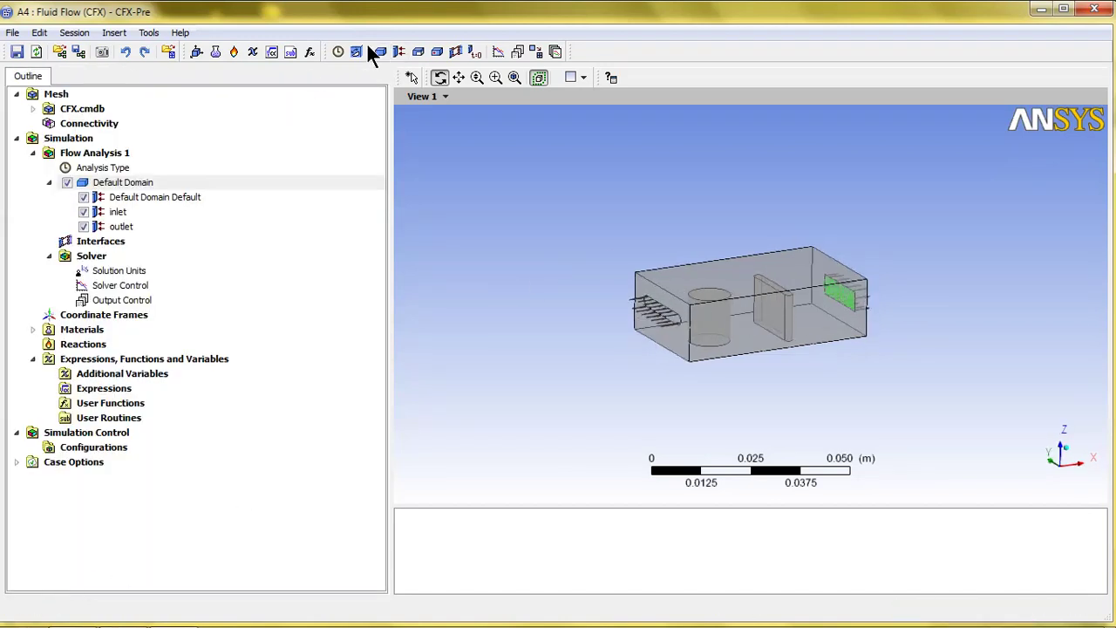
{"action": "left_click", "coordinate": [380, 51]}
{"action": "left_click", "coordinate": [420, 121]}
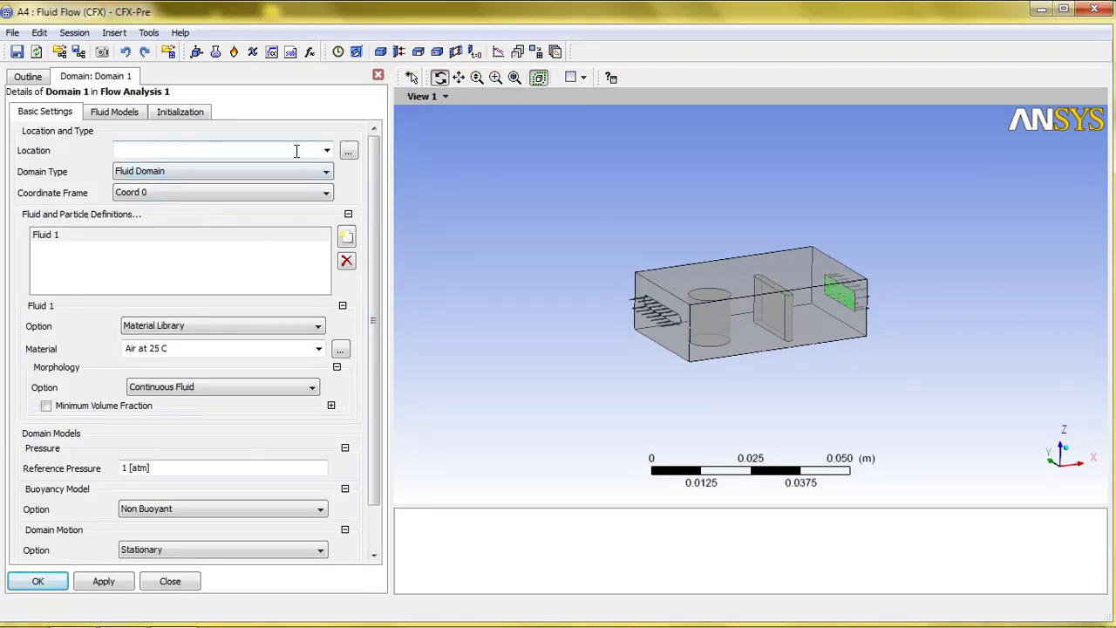
{"action": "left_click", "coordinate": [327, 150]}
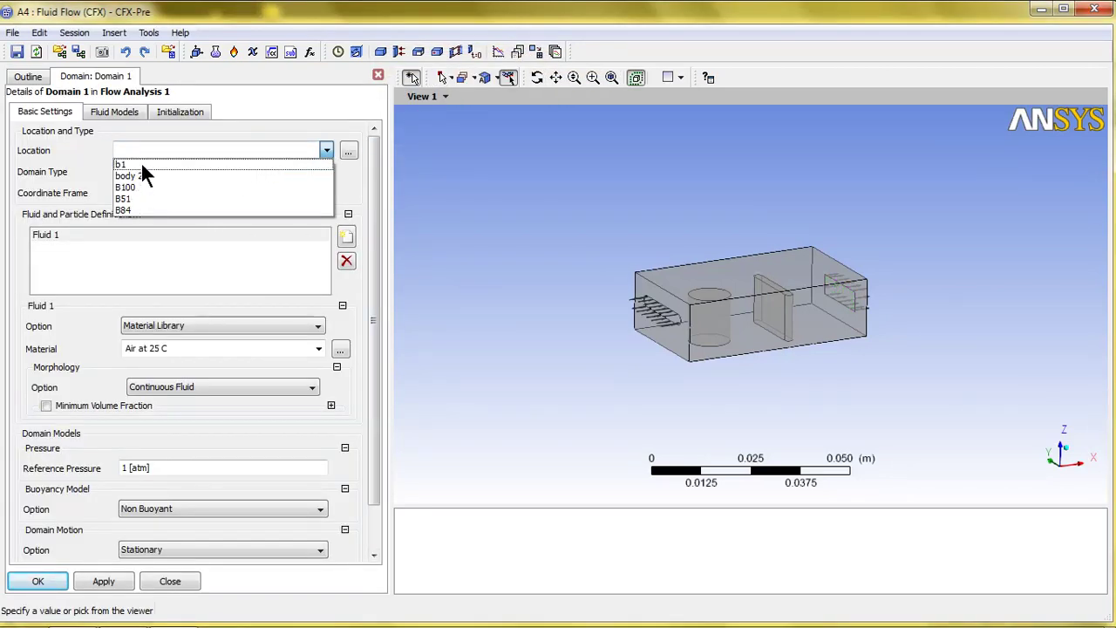
{"action": "left_click", "coordinate": [141, 164]}
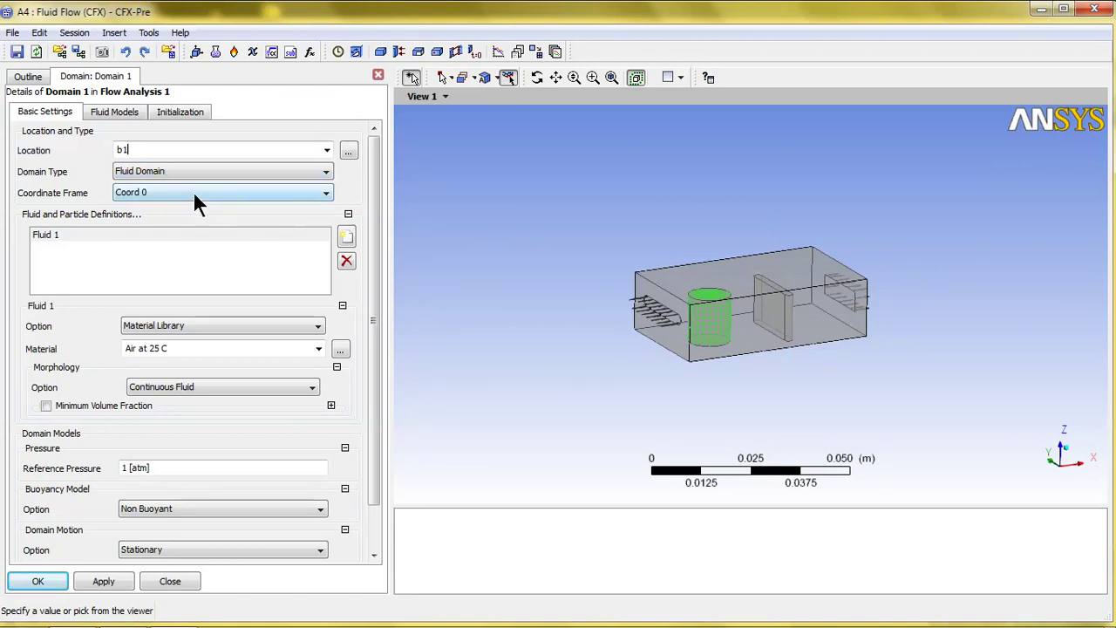
- Set Domain 1's domain type to Solid Domain
{"action": "left_click", "coordinate": [230, 288]}
{"action": "left_click", "coordinate": [267, 324]}
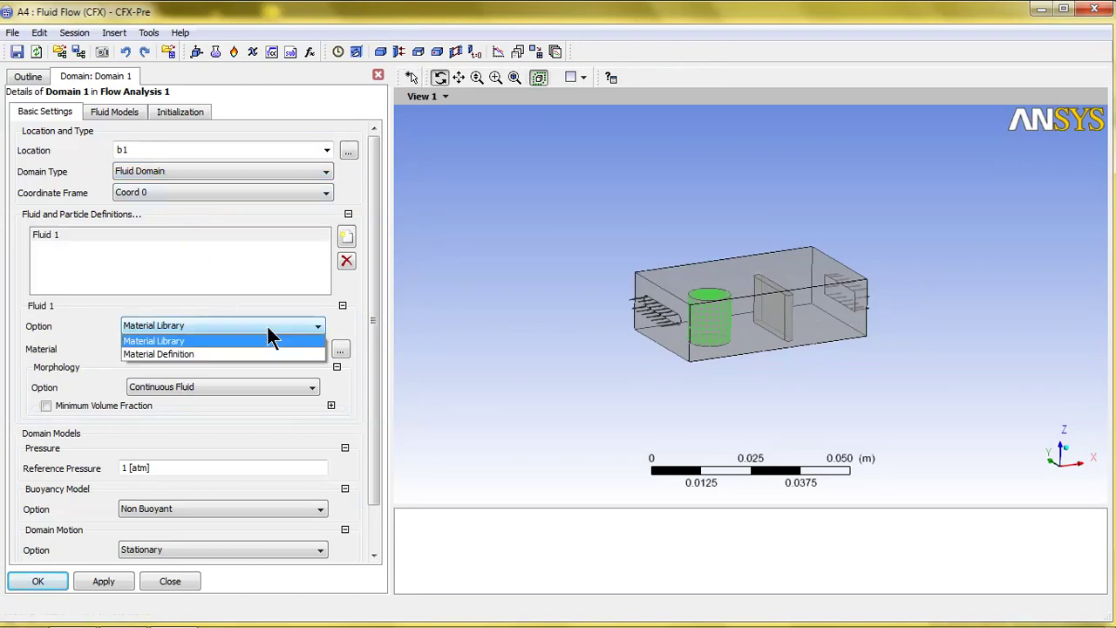
{"action": "left_click", "coordinate": [266, 324]}
{"action": "left_click", "coordinate": [234, 173]}
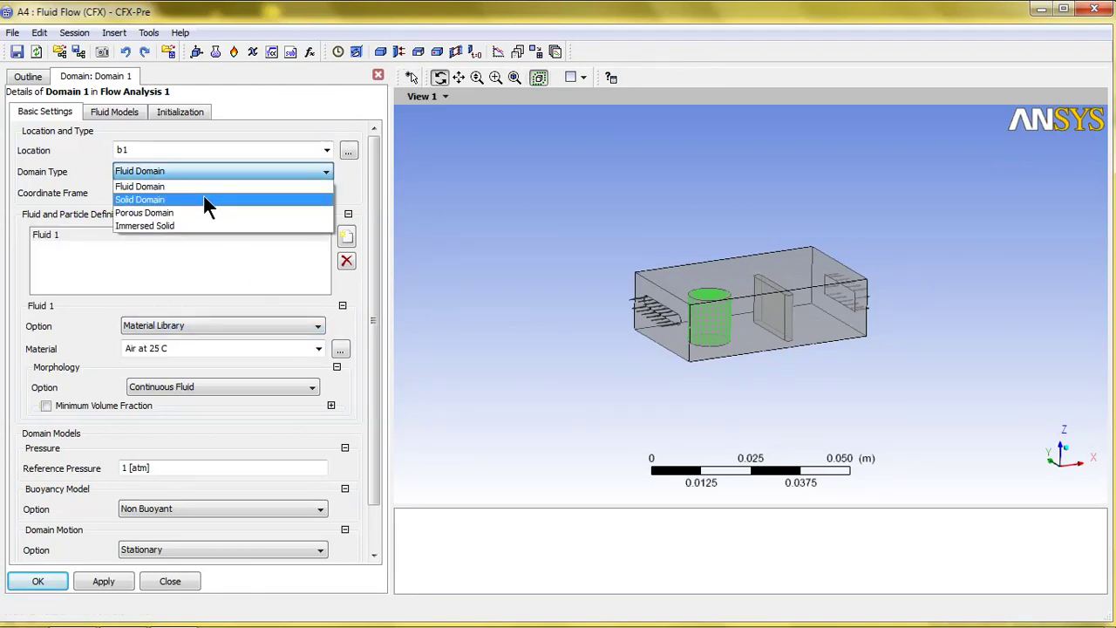
{"action": "left_click", "coordinate": [204, 199]}
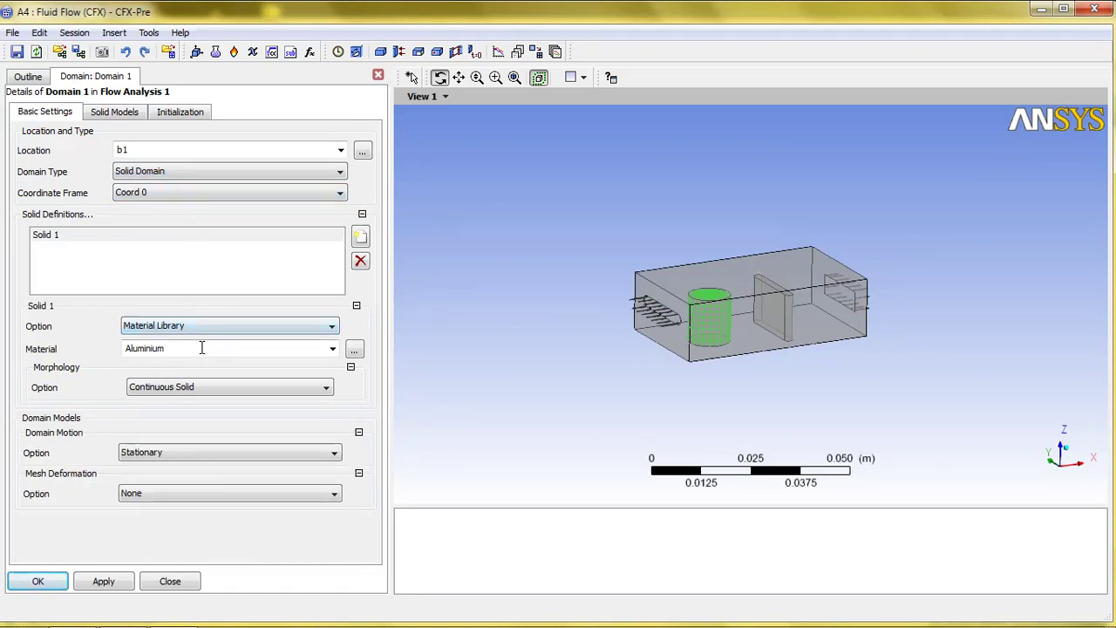
{"action": "left_click", "coordinate": [332, 348]}
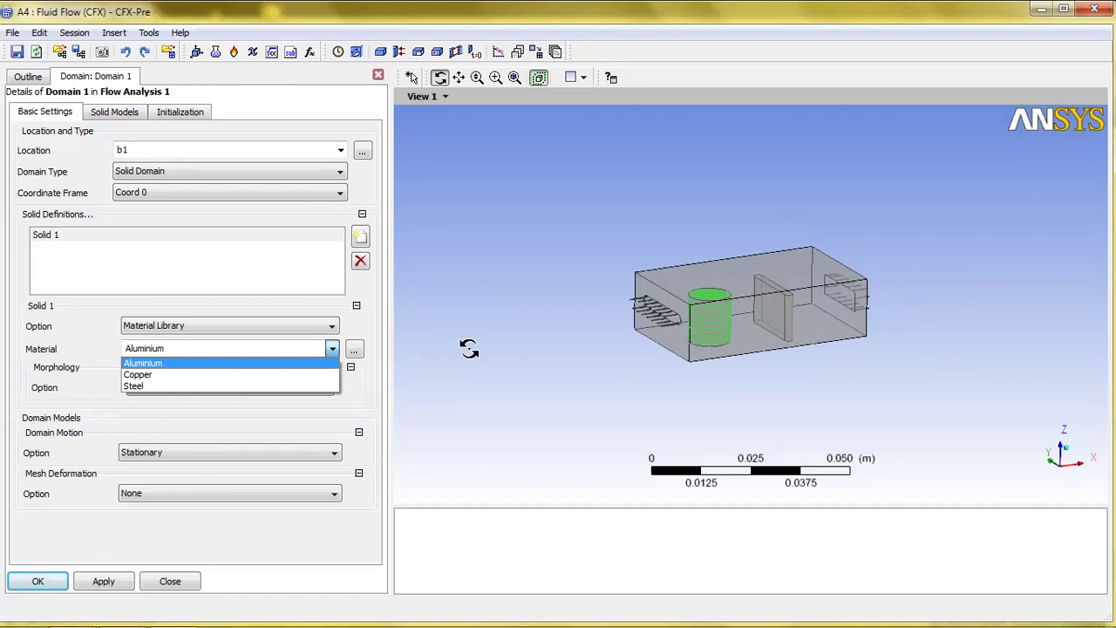
{"action": "left_click", "coordinate": [353, 361]}
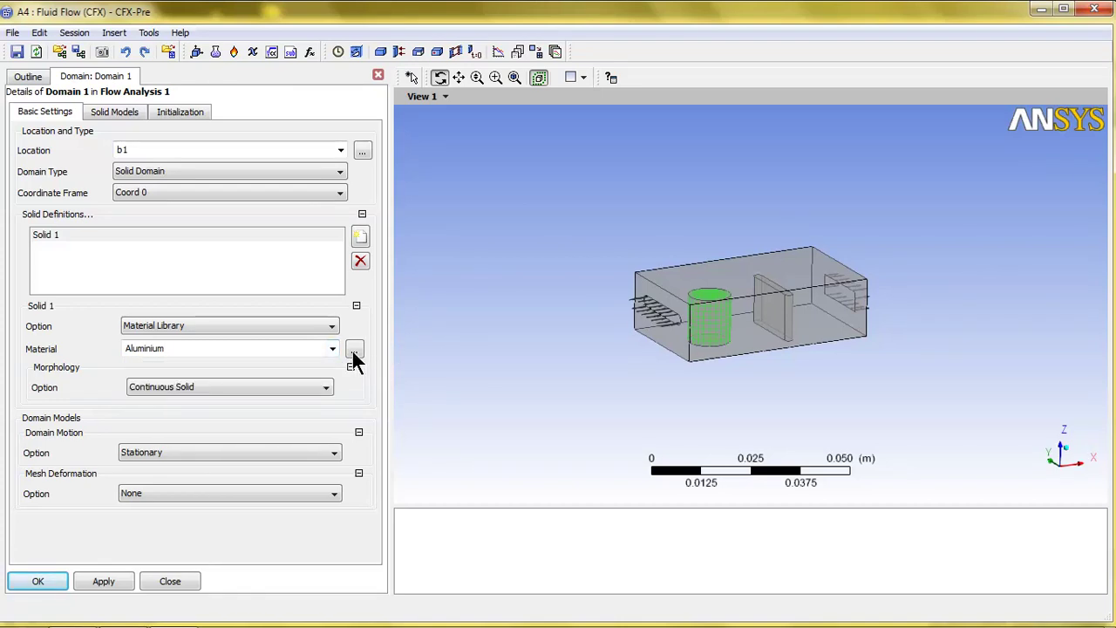
- Choose Copper as Domain 1's solid material and keep the domain stationary
{"action": "left_click", "coordinate": [353, 352]}
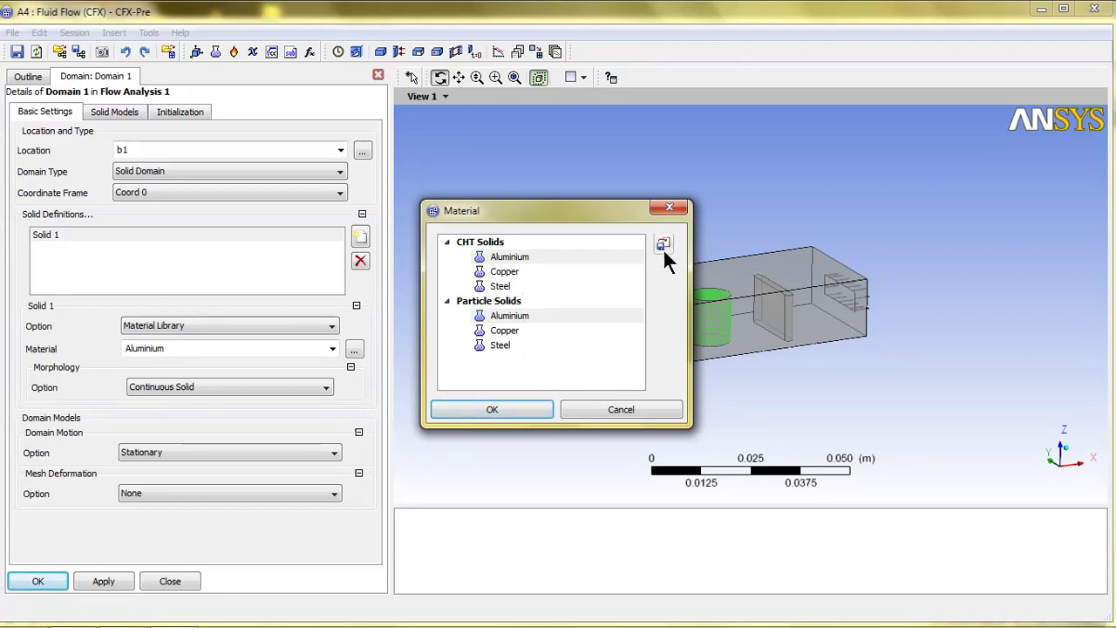
{"action": "left_click", "coordinate": [593, 407]}
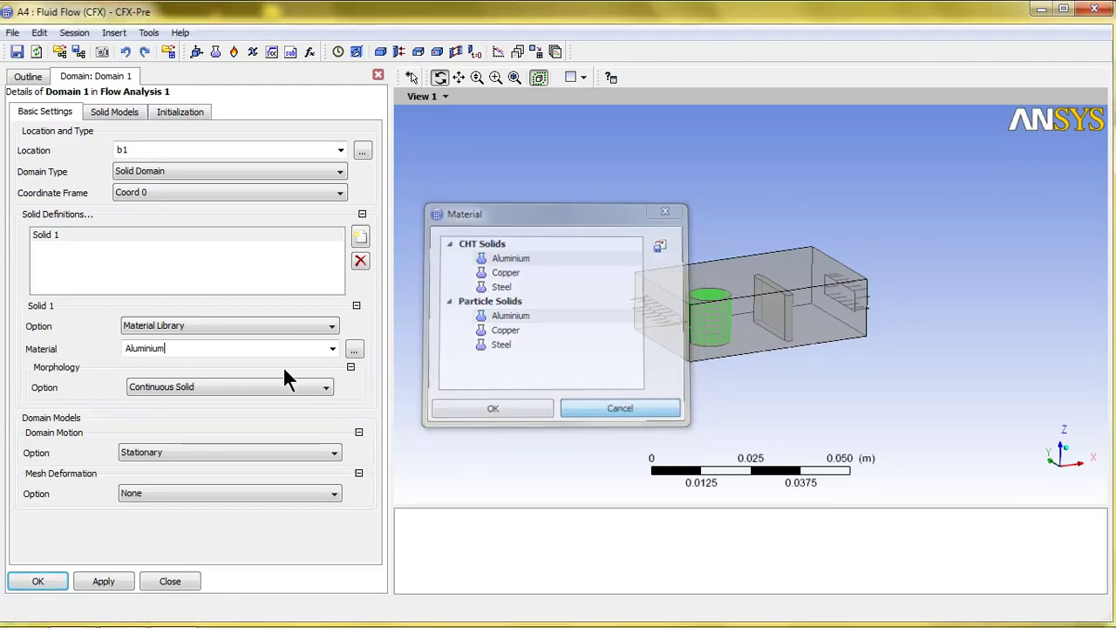
{"action": "left_click", "coordinate": [333, 349]}
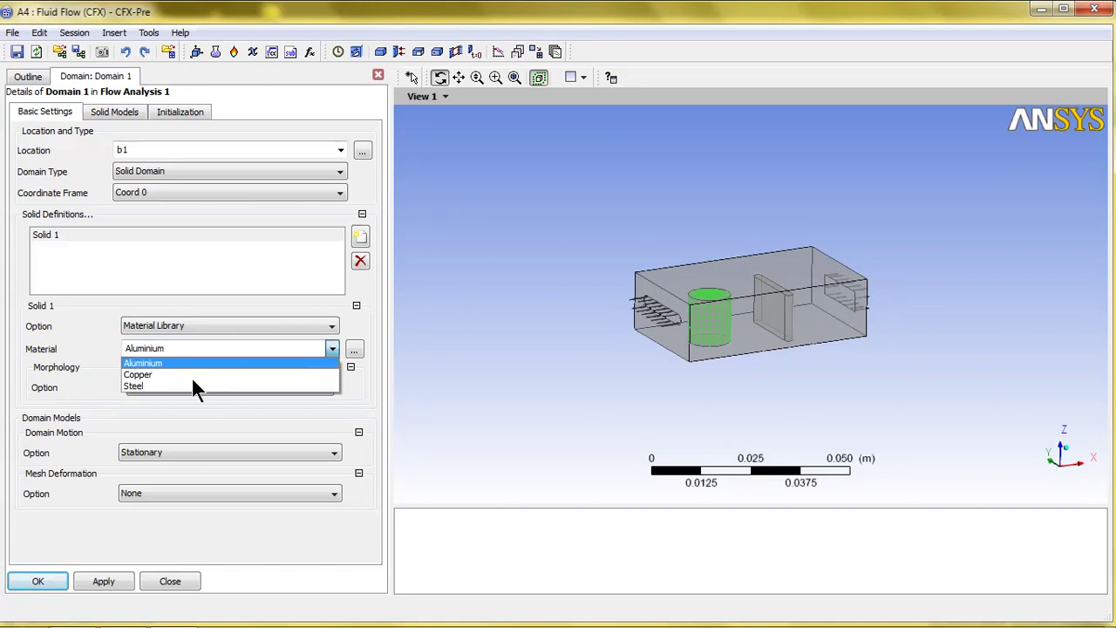
{"action": "left_click", "coordinate": [148, 373]}
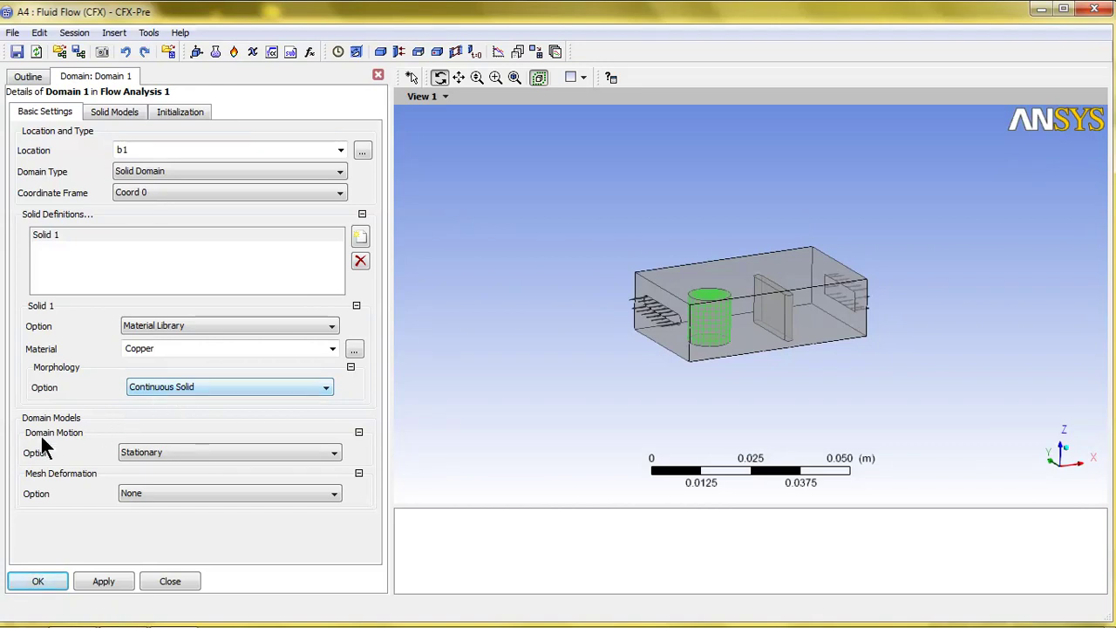
{"action": "left_click", "coordinate": [132, 452]}
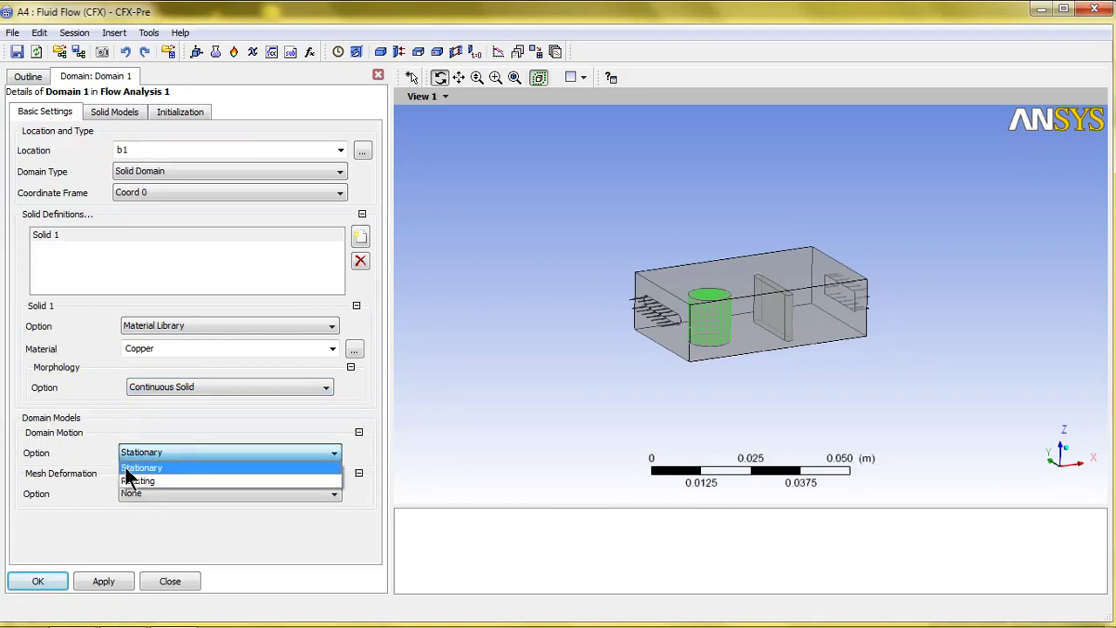
{"action": "left_click", "coordinate": [218, 392]}
{"action": "left_click", "coordinate": [125, 114]}
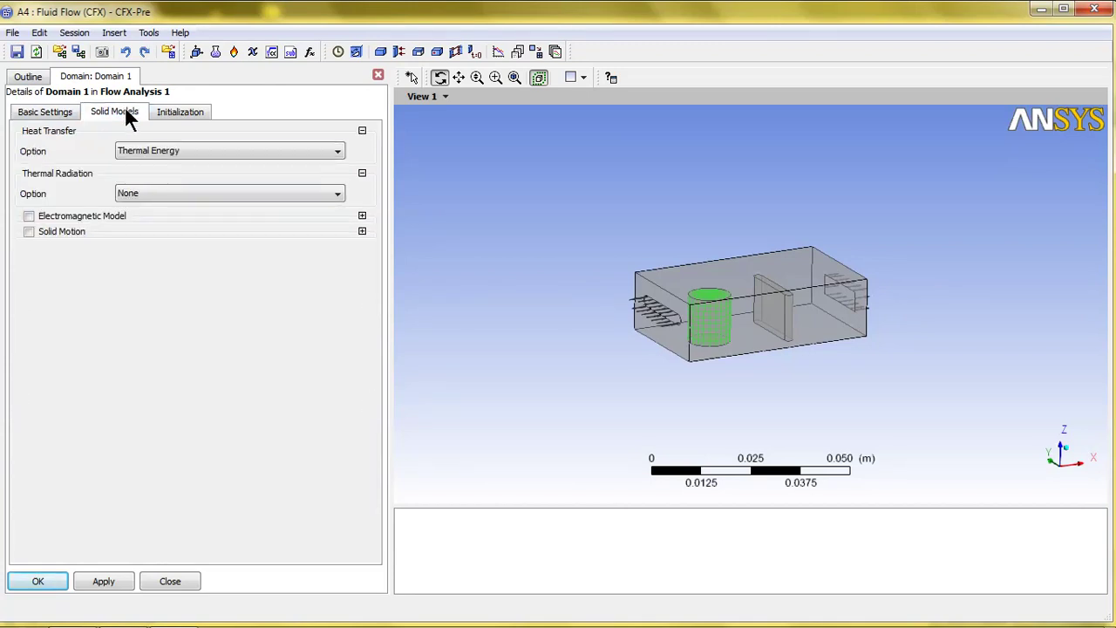
- Make Domain 1 isothermal with a 200 C solid temperature and save it
{"action": "left_click", "coordinate": [147, 154]}
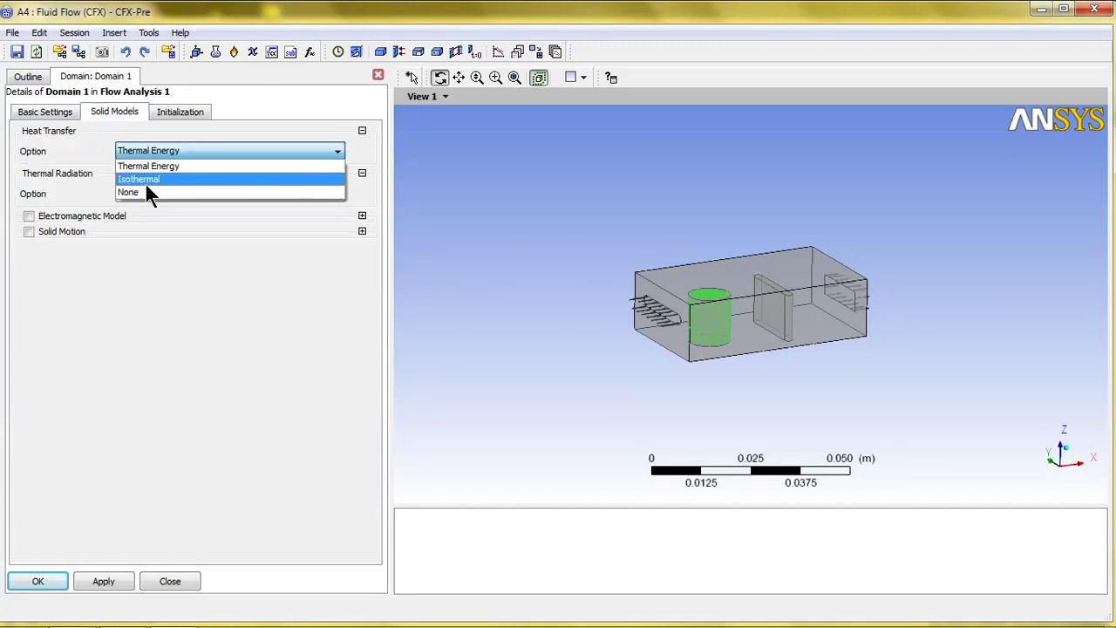
{"action": "left_click", "coordinate": [145, 181]}
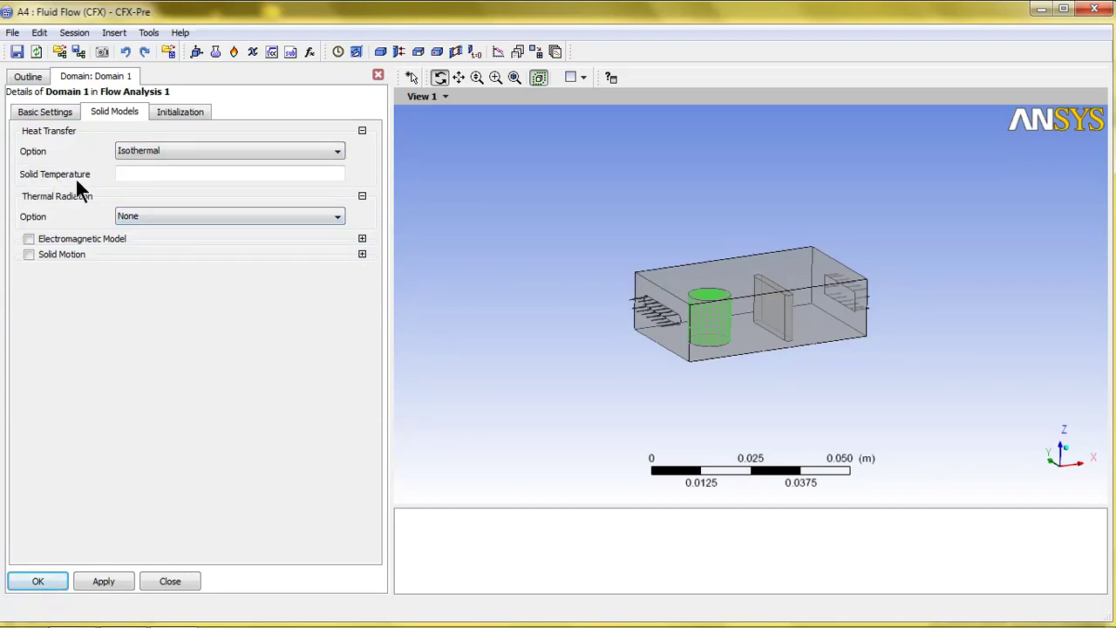
{"action": "left_click", "coordinate": [128, 173]}
{"action": "type", "text": "200"}
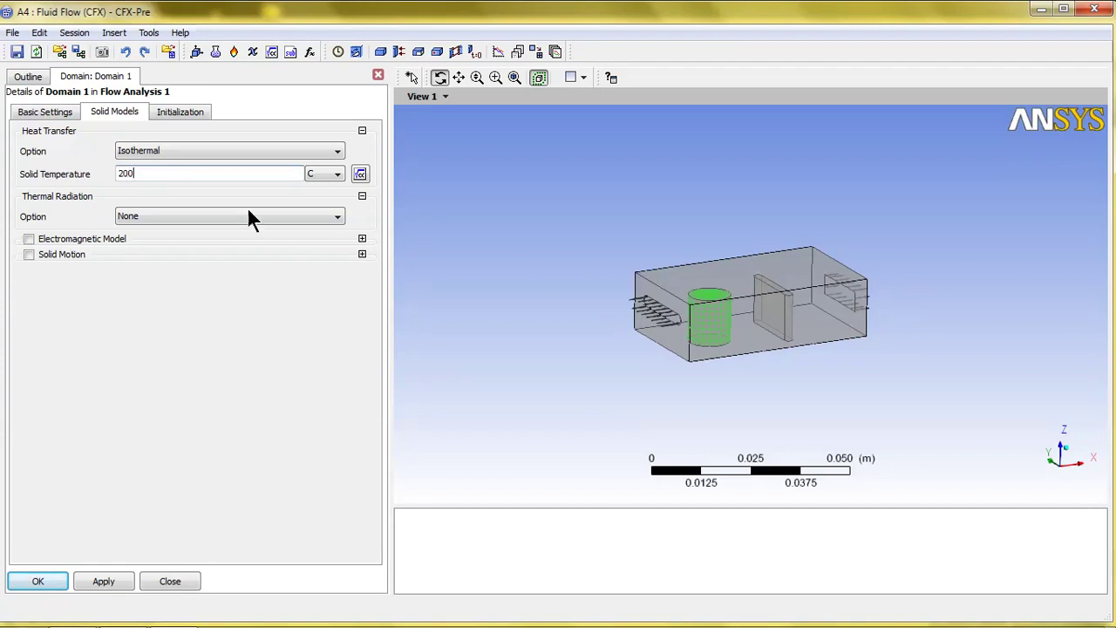
{"action": "left_click", "coordinate": [507, 210]}
{"action": "left_click", "coordinate": [105, 582]}
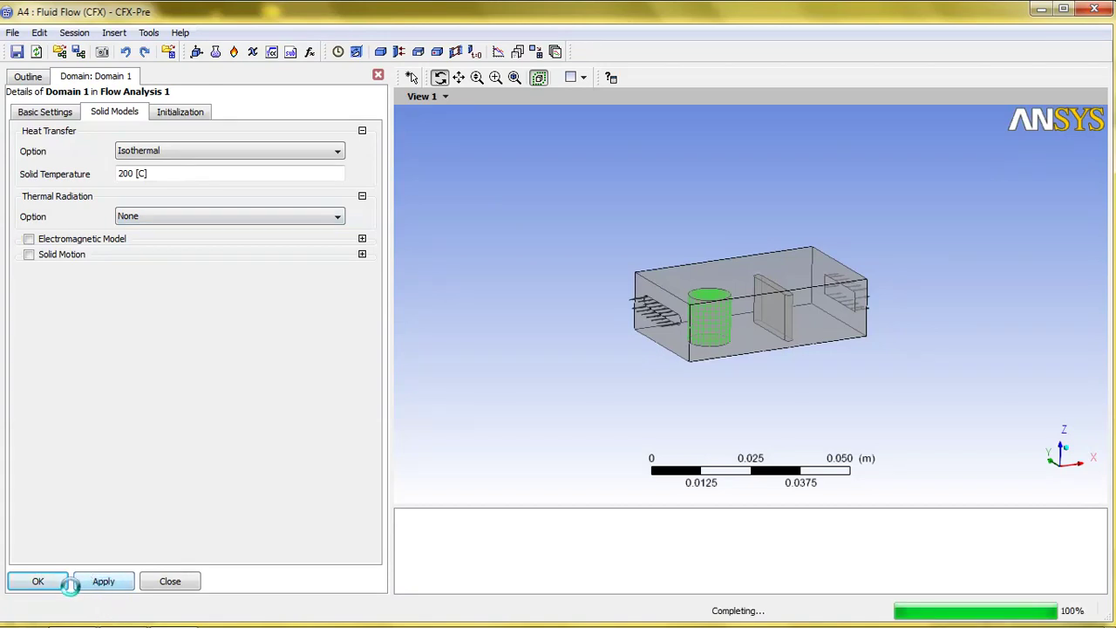
{"action": "left_click", "coordinate": [39, 582]}
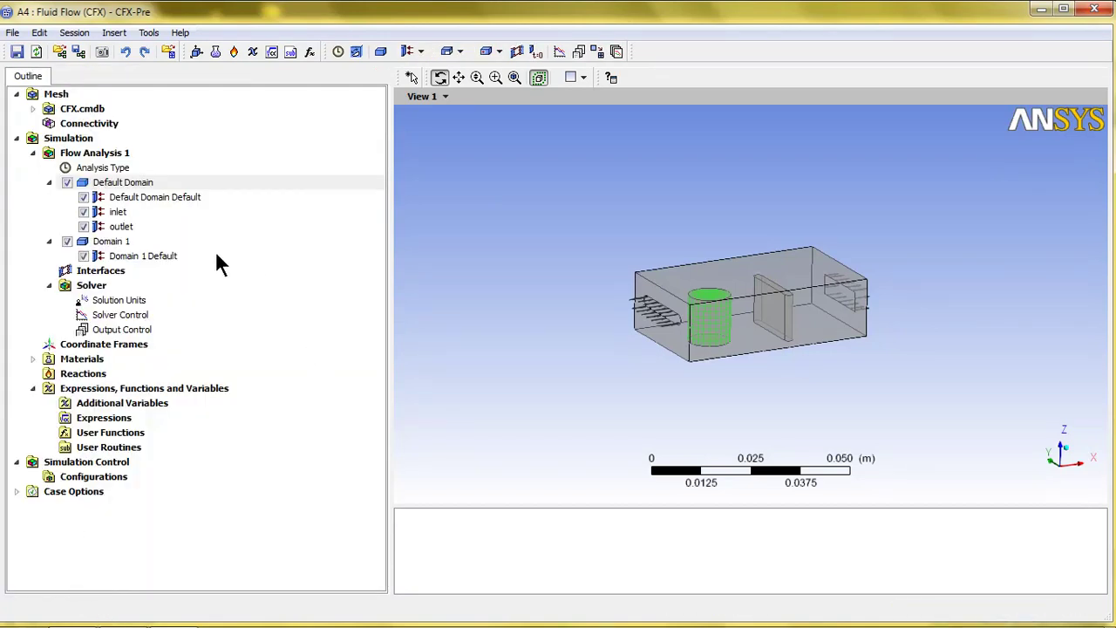
- Create Domain 2 located on body 2
{"action": "left_click", "coordinate": [381, 57]}
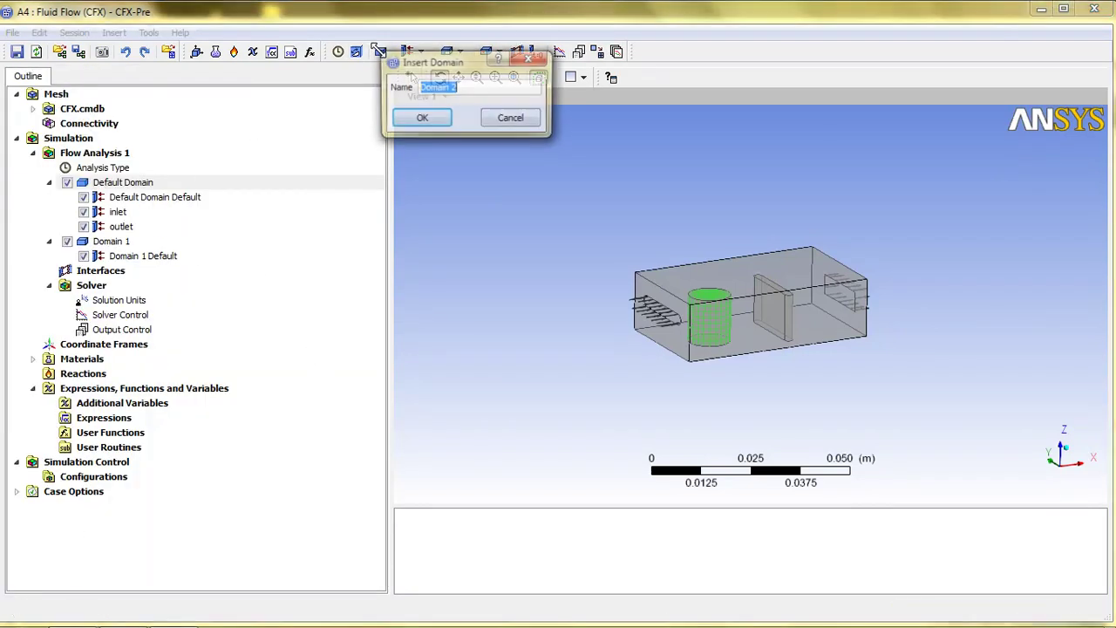
{"action": "left_click", "coordinate": [424, 119]}
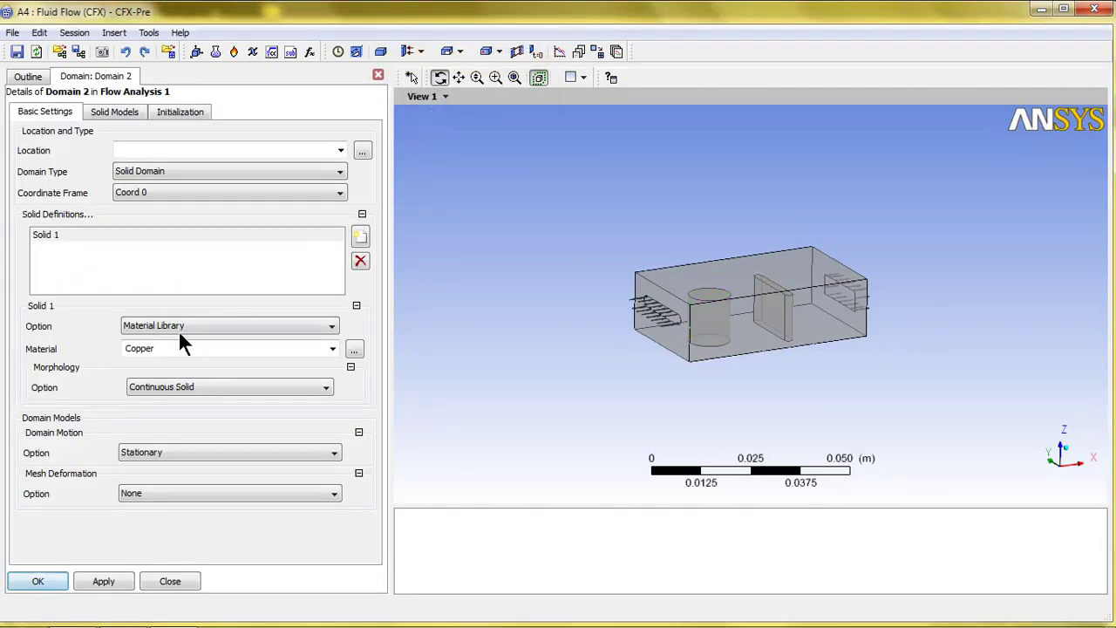
{"action": "left_click", "coordinate": [150, 150]}
{"action": "left_click", "coordinate": [340, 152]}
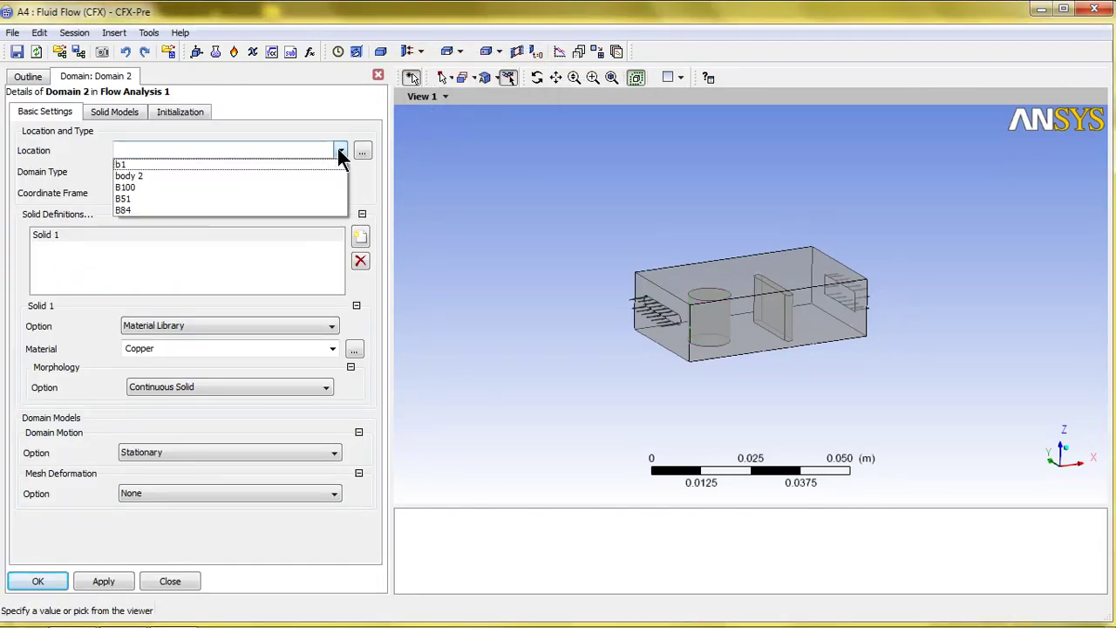
{"action": "left_click", "coordinate": [137, 172]}
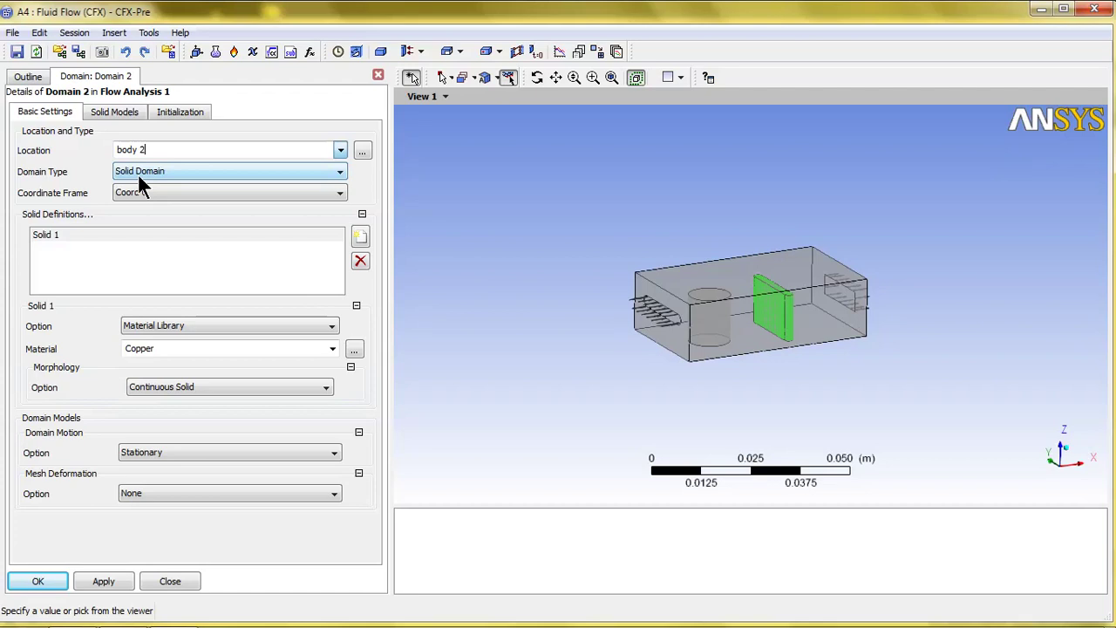
{"action": "left_click", "coordinate": [493, 211]}
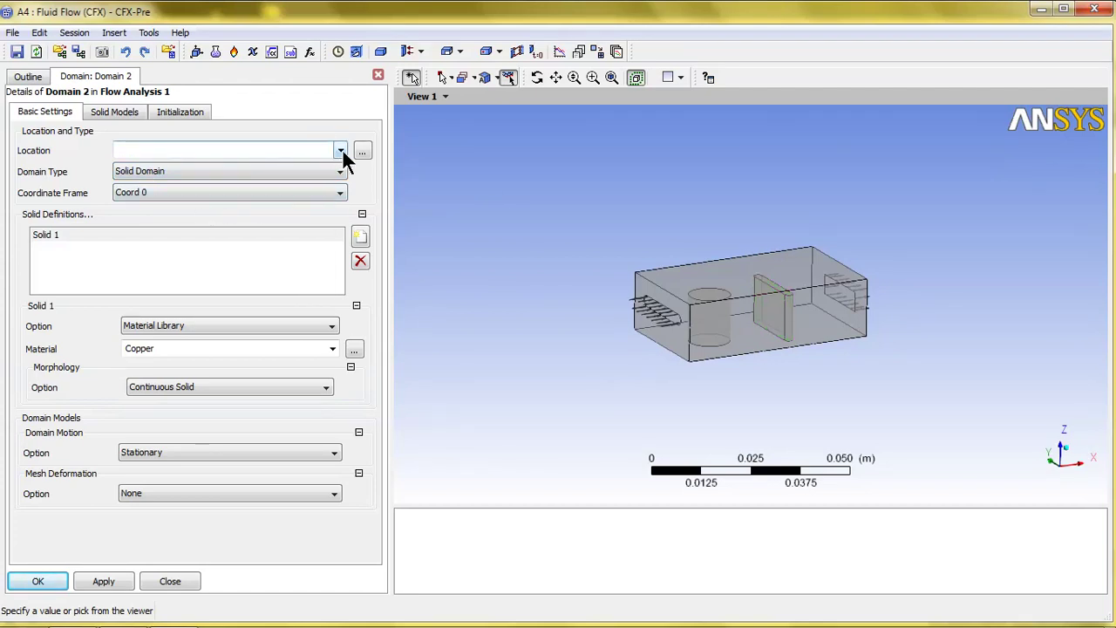
{"action": "left_click", "coordinate": [341, 150]}
{"action": "left_click", "coordinate": [188, 178]}
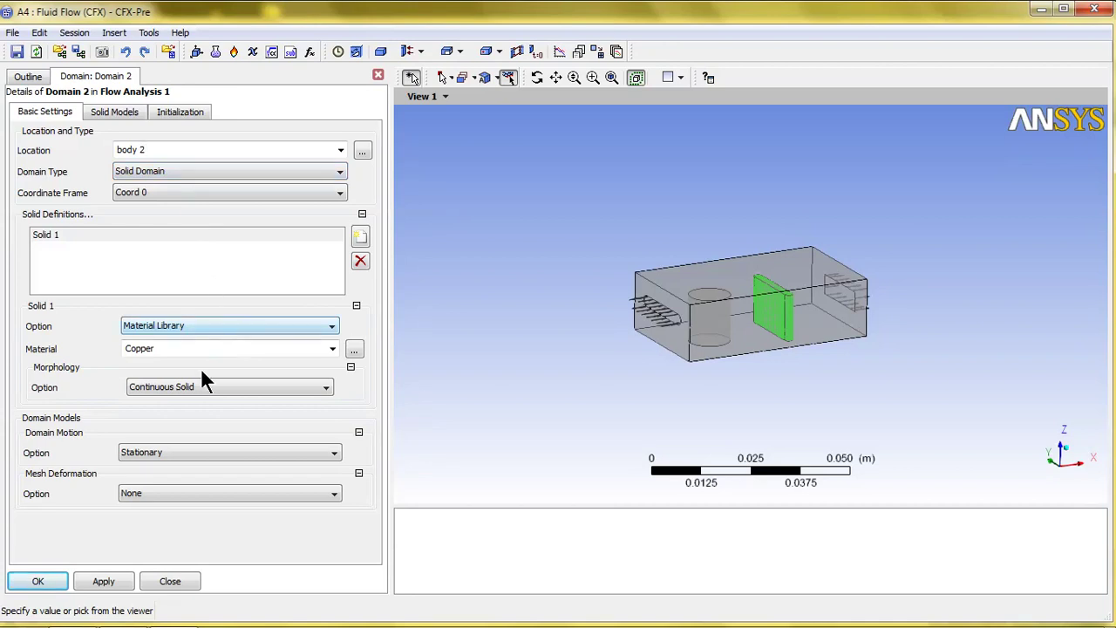
- Hold Domain 2 isothermal at a 600 C solid temperature and save it
{"action": "left_click", "coordinate": [112, 107]}
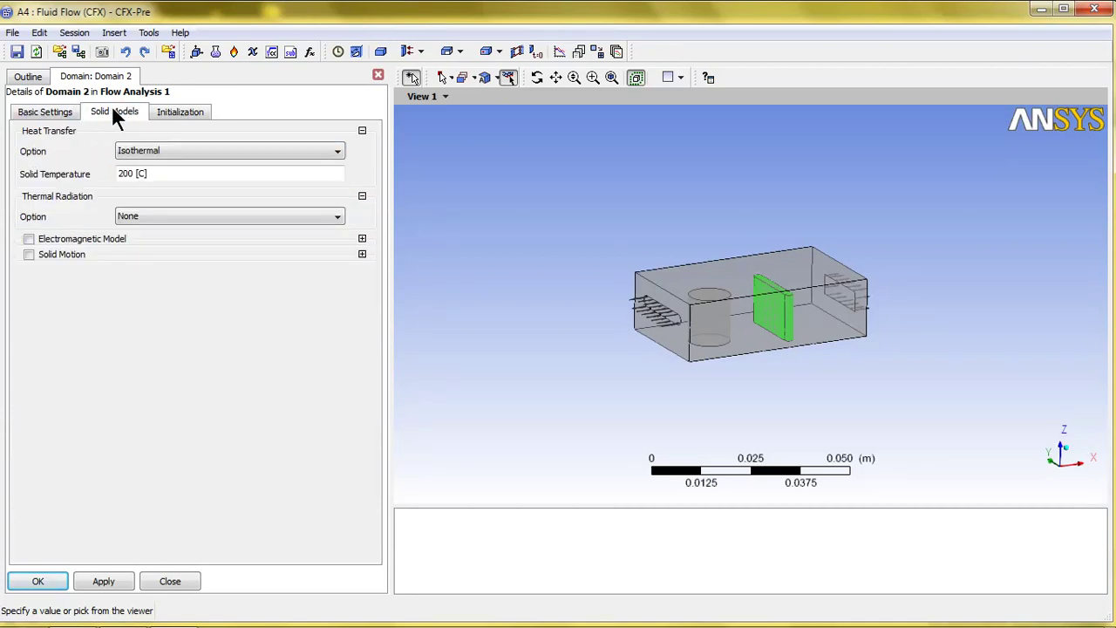
{"action": "left_click", "coordinate": [153, 173]}
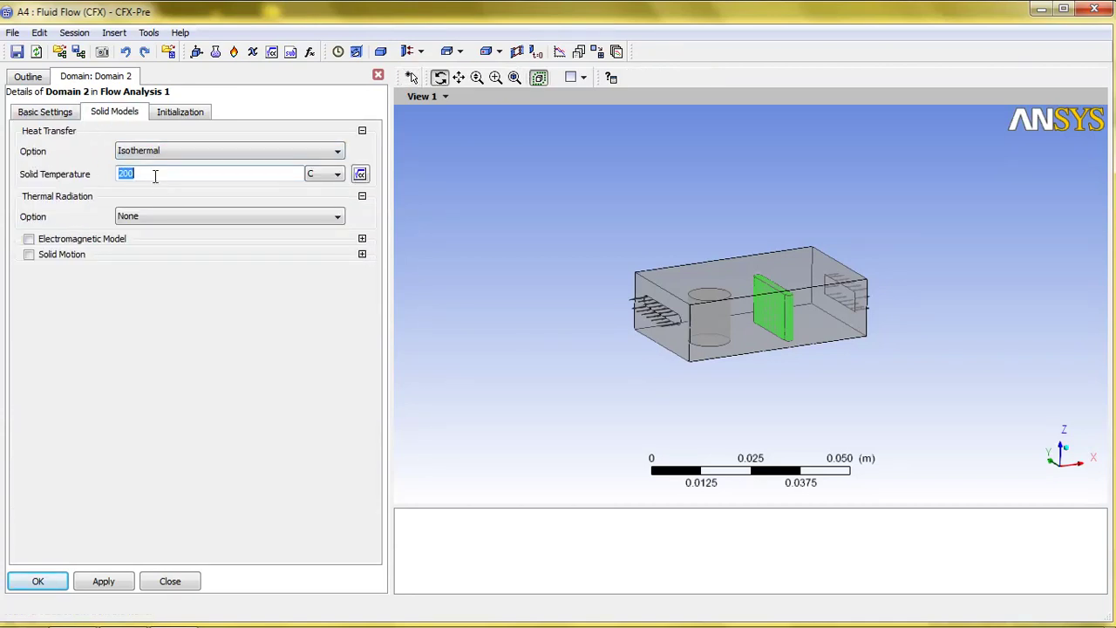
{"action": "type", "text": "60"}
{"action": "left_click", "coordinate": [461, 215]}
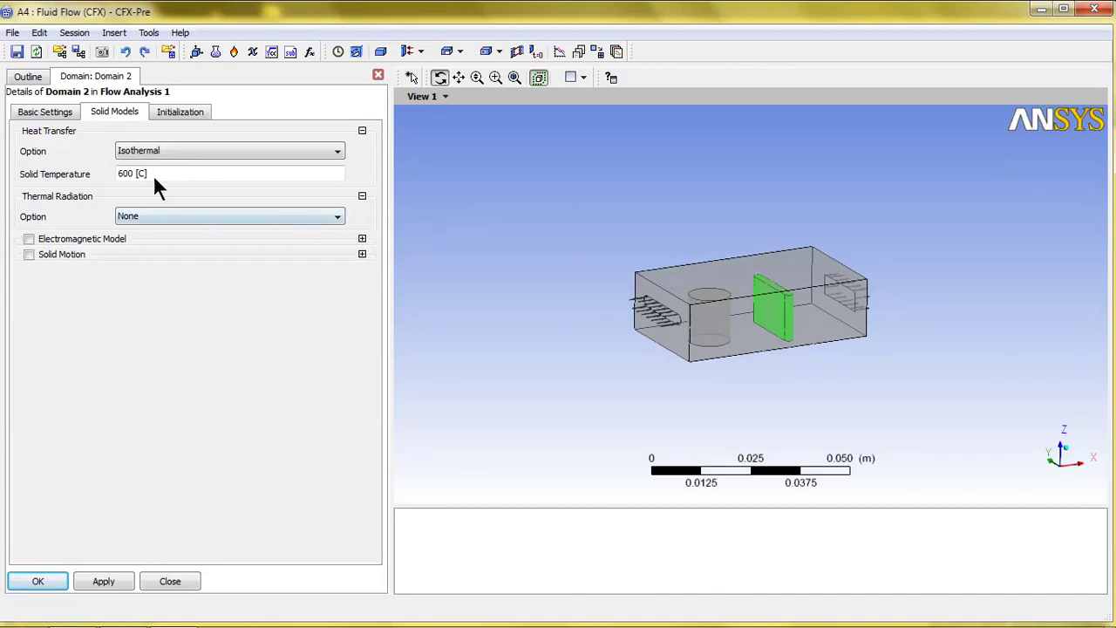
{"action": "left_click", "coordinate": [105, 581]}
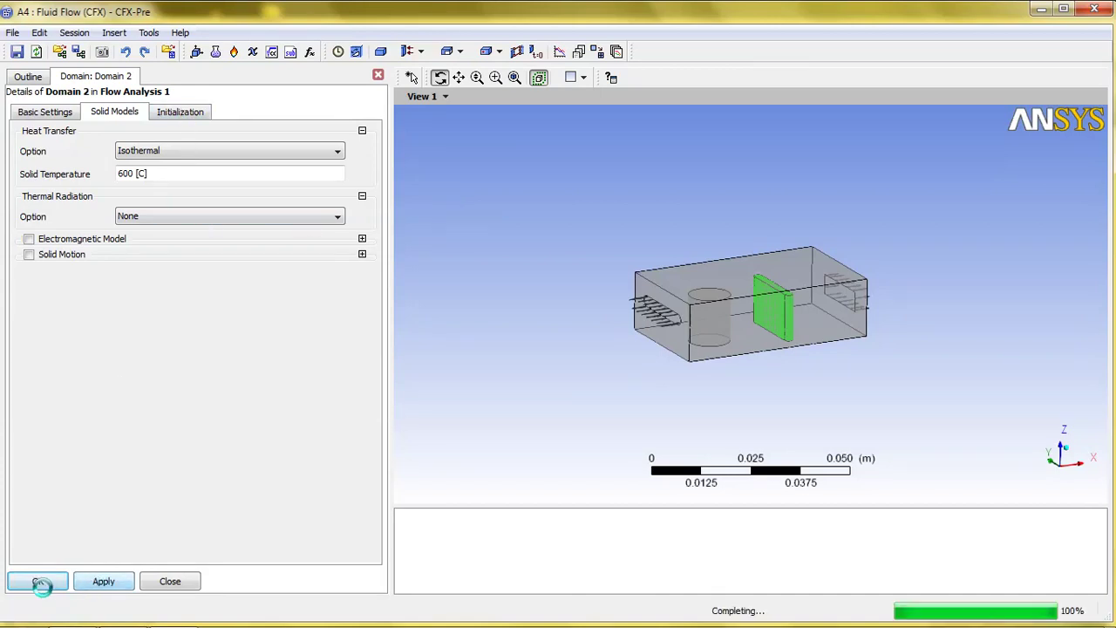
{"action": "left_click", "coordinate": [40, 584]}
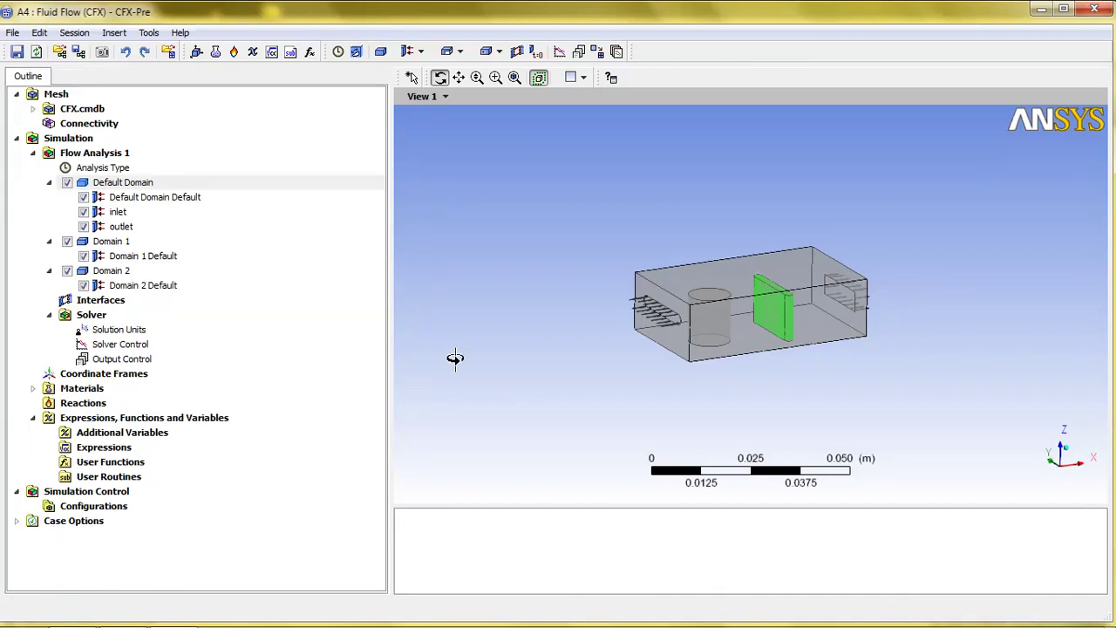
- Change Solver Control's maximum iterations from 100 to 60
{"action": "left_click_drag", "start_coordinate": [545, 309], "coordinate": [549, 319]}
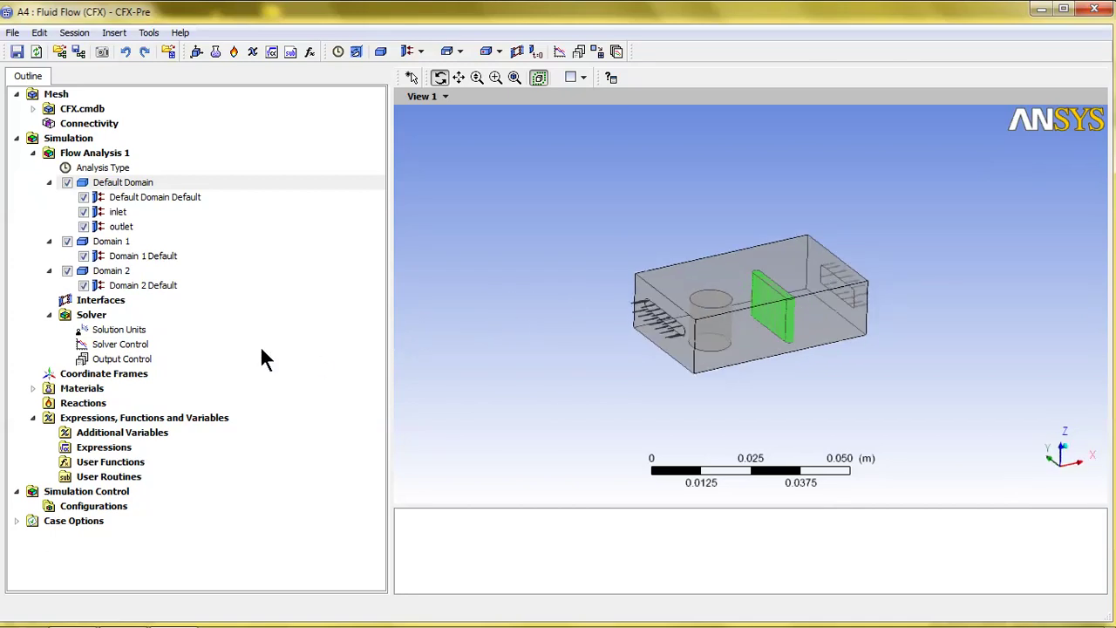
{"action": "left_click", "coordinate": [124, 346]}
{"action": "double_click", "coordinate": [125, 346]}
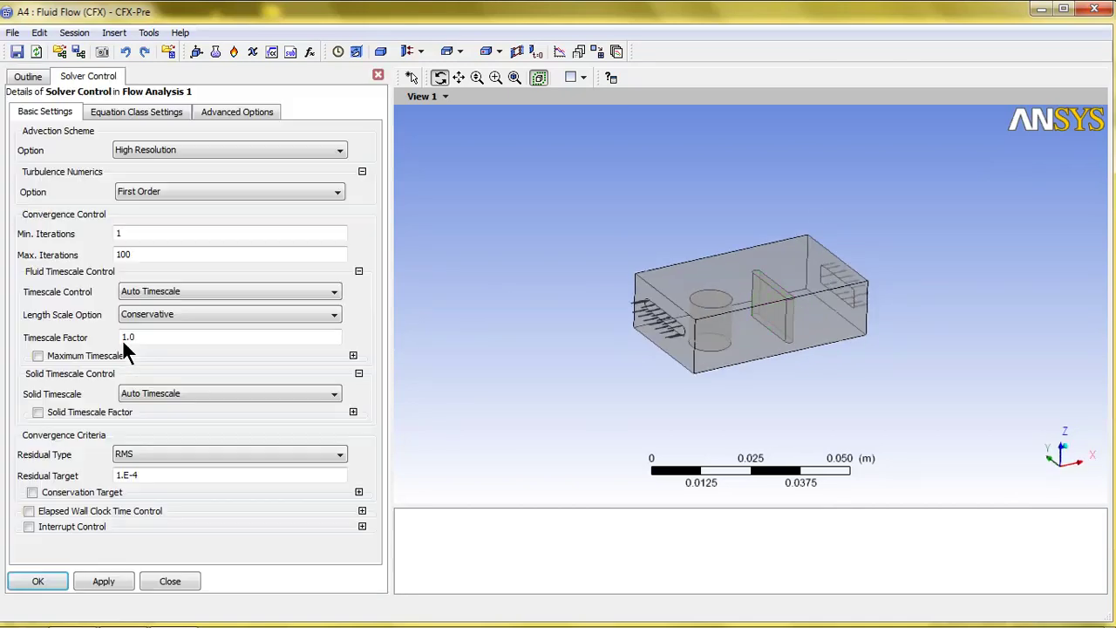
{"action": "left_click", "coordinate": [130, 253]}
{"action": "double_click", "coordinate": [140, 254]}
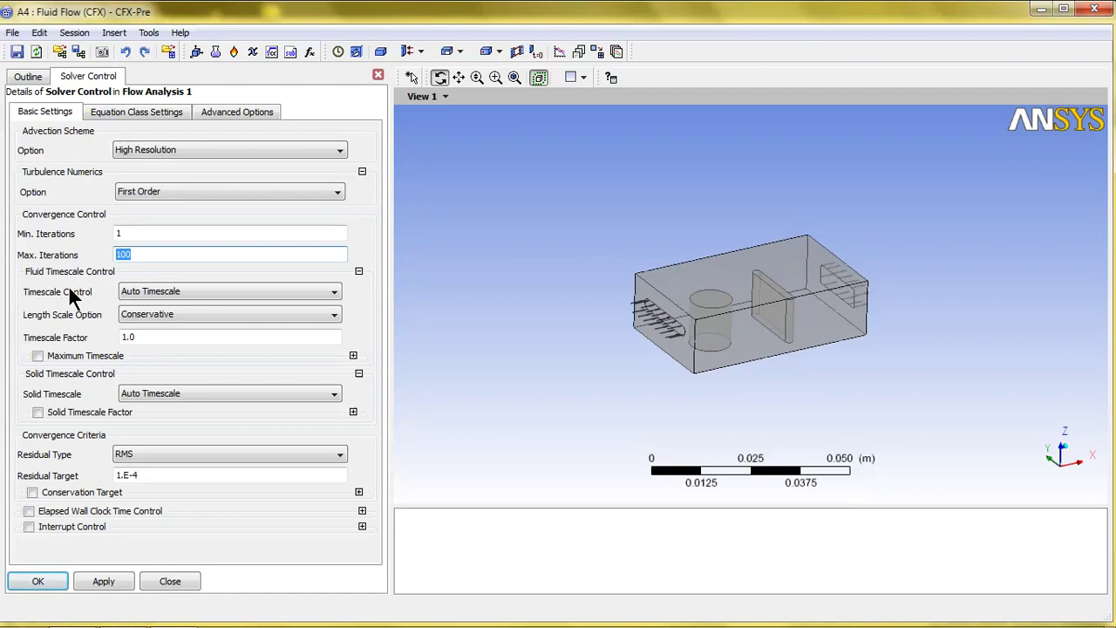
{"action": "type", "text": "6"}
{"action": "type", "text": "0"}
{"action": "left_click", "coordinate": [114, 591]}
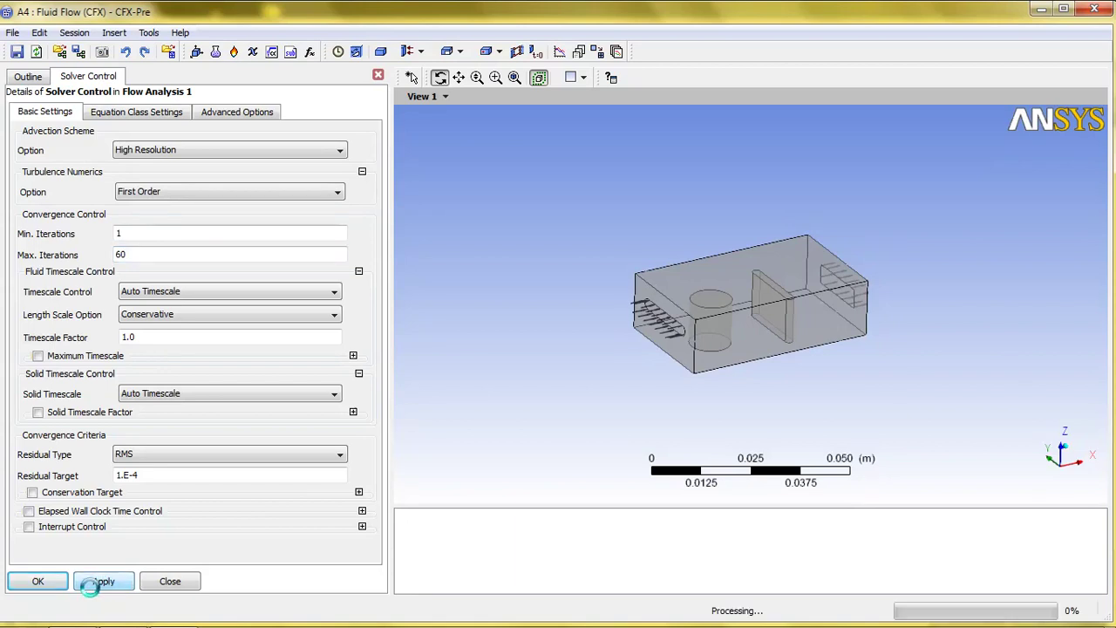
{"action": "left_click", "coordinate": [38, 580]}
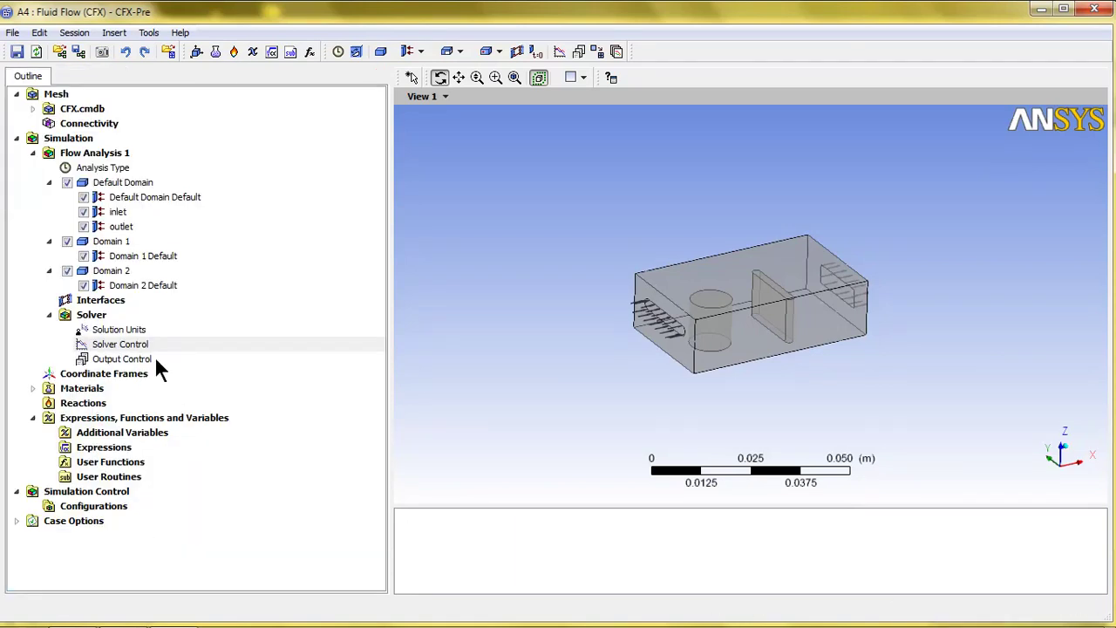
{"action": "double_click", "coordinate": [150, 355]}
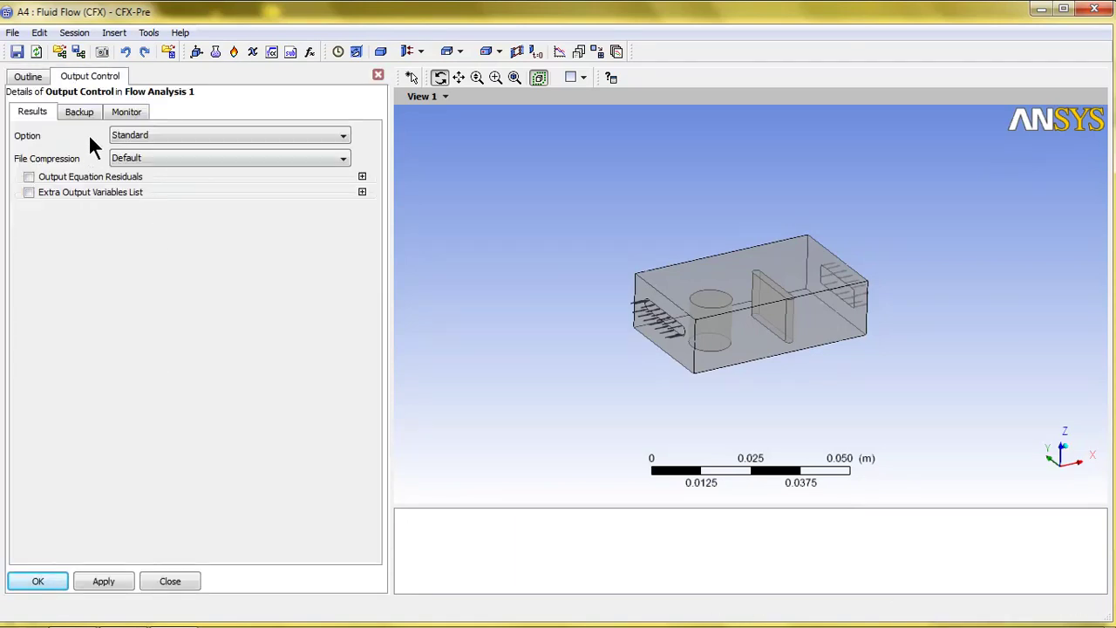
- Add Monitor Point 1 tracking Absolute Pressure at (0, 0, 0), then close CFX-Pre
{"action": "left_click", "coordinate": [126, 113]}
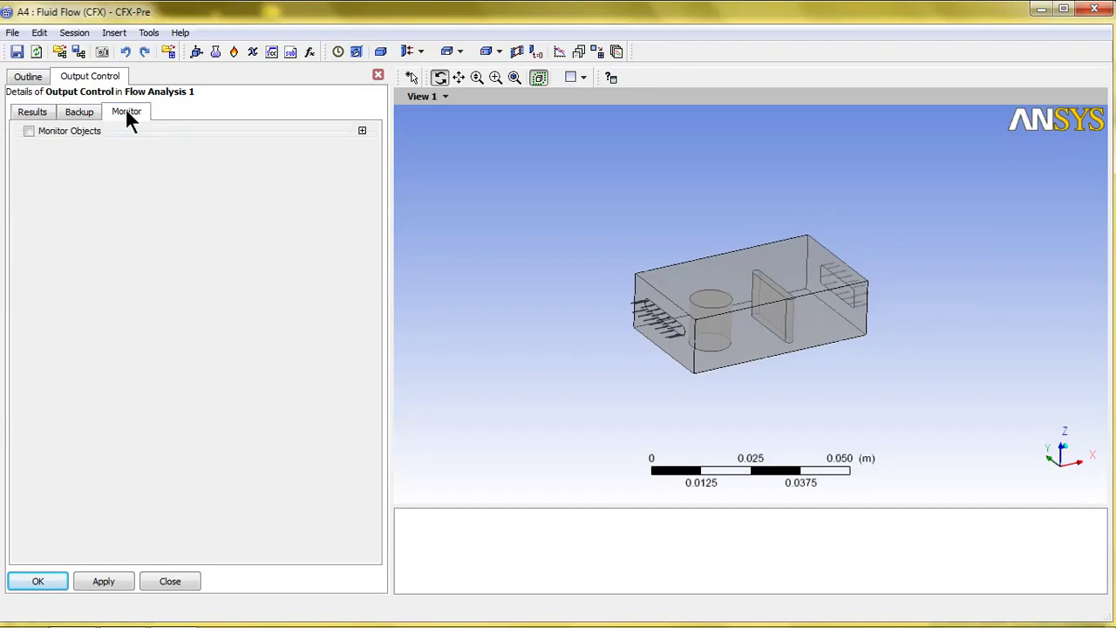
{"action": "left_click", "coordinate": [29, 131]}
{"action": "left_click", "coordinate": [354, 246]}
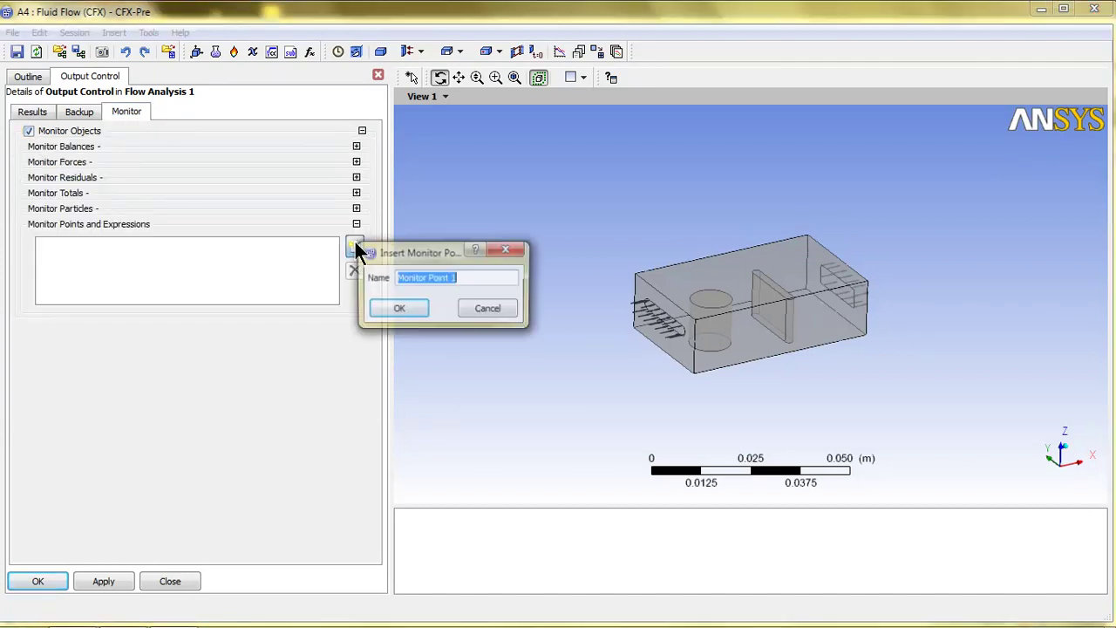
{"action": "left_click", "coordinate": [394, 310]}
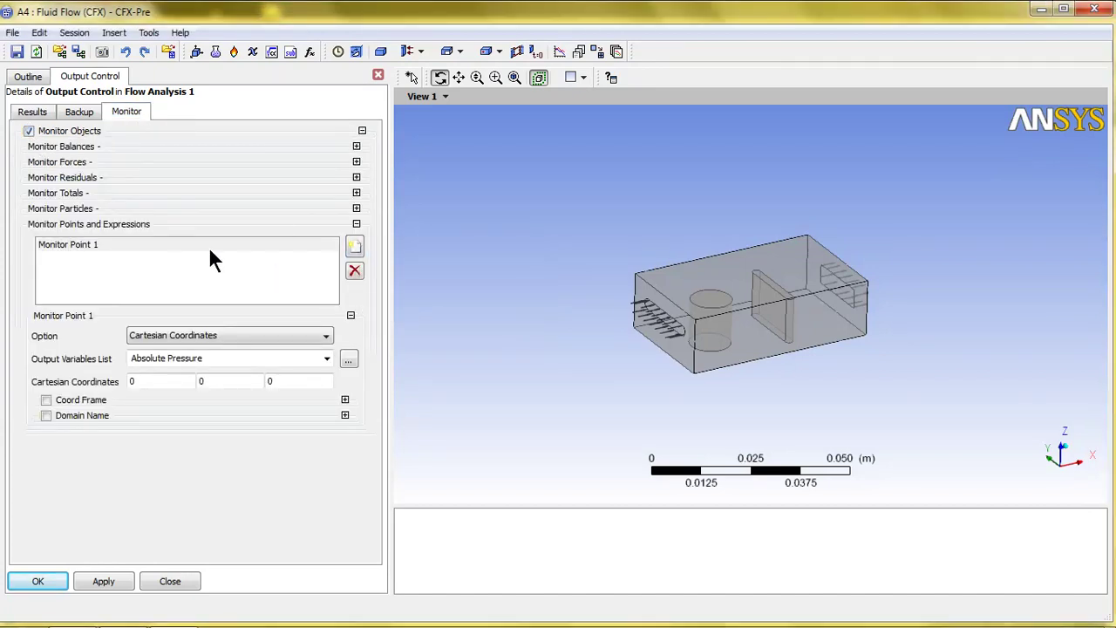
{"action": "left_click", "coordinate": [104, 582]}
{"action": "left_click", "coordinate": [48, 586]}
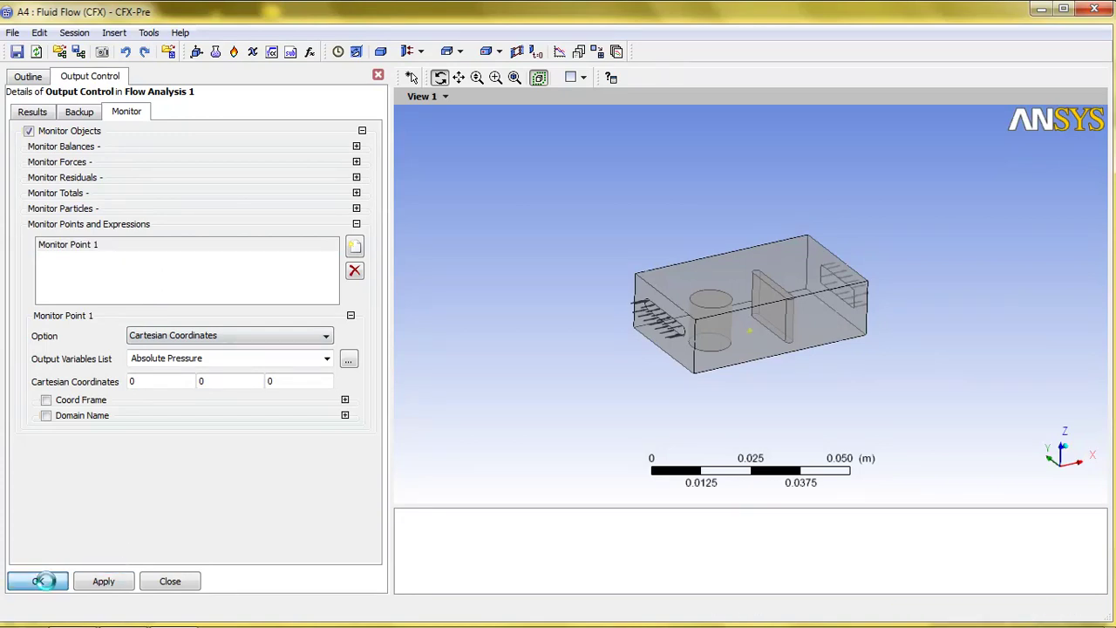
{"action": "left_click_drag", "start_coordinate": [508, 374], "coordinate": [548, 332]}
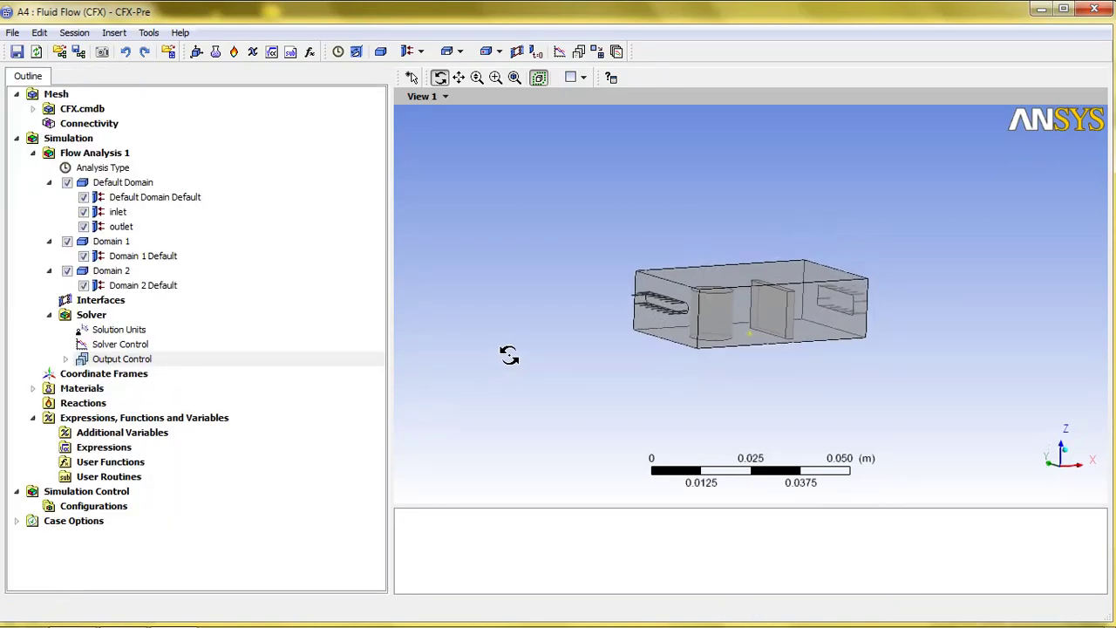
{"action": "left_click", "coordinate": [1095, 10]}
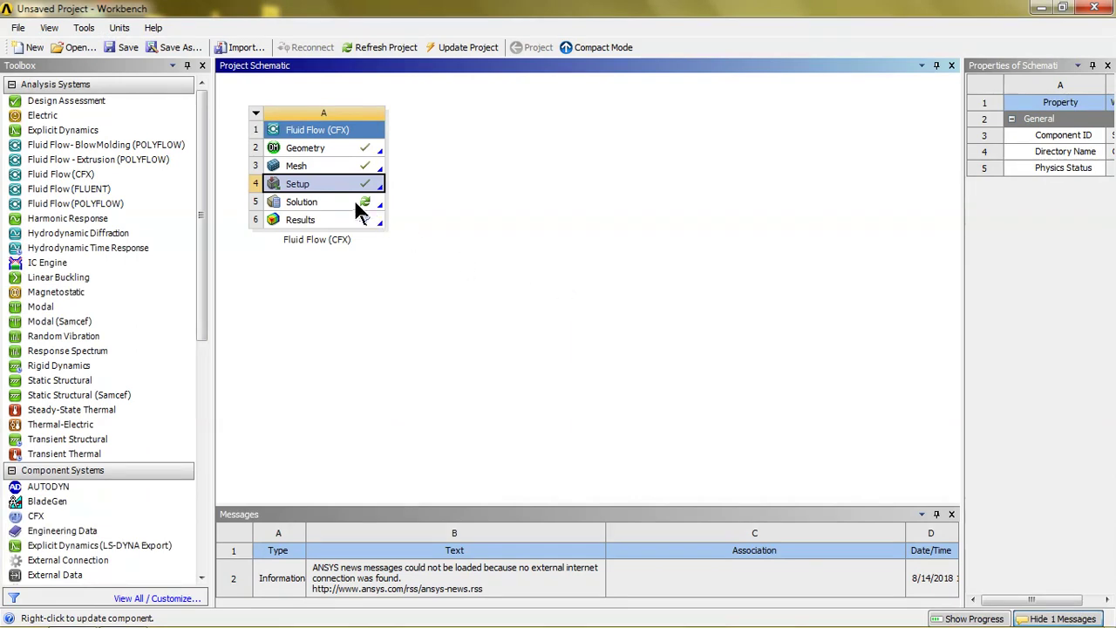
- Start a serial solver run from the Solution cell and dismiss the antivirus notice
{"action": "left_click", "coordinate": [353, 201]}
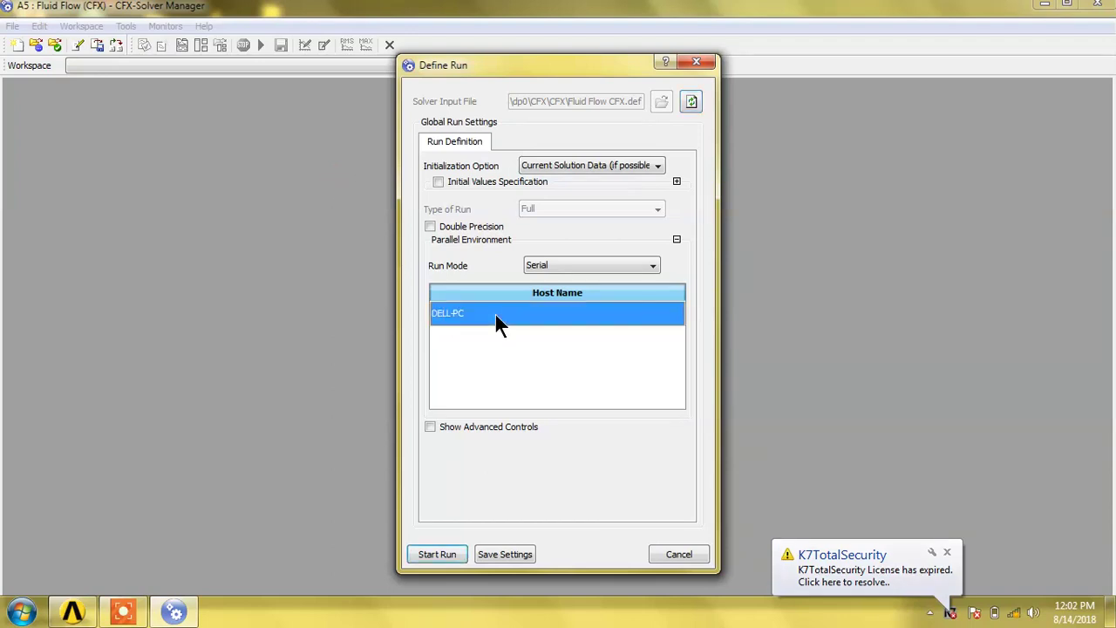
{"action": "left_click", "coordinate": [448, 556]}
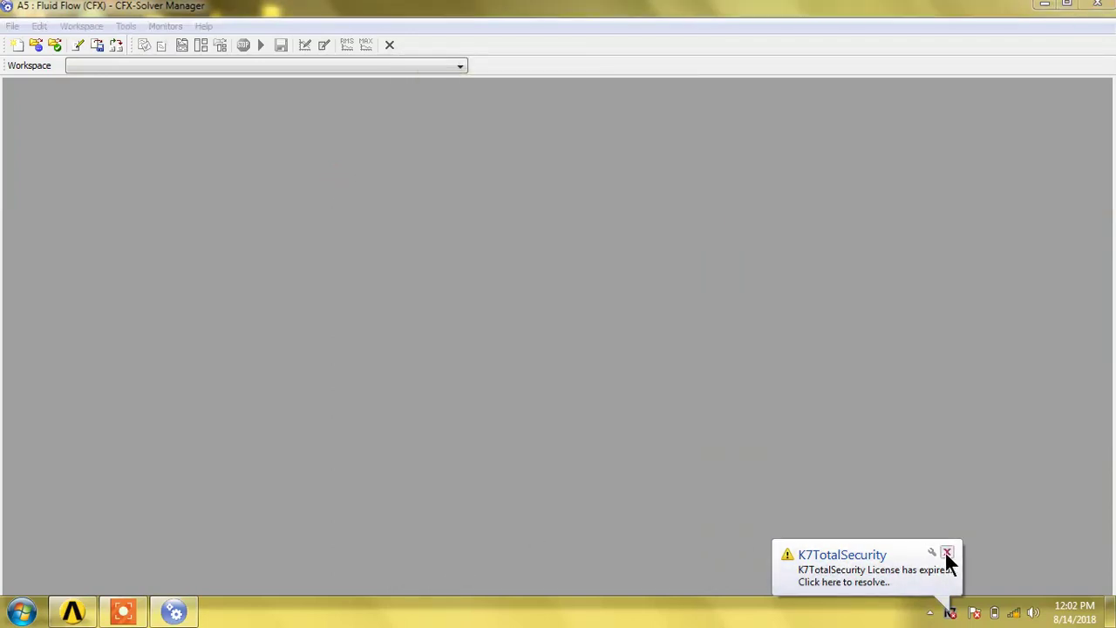
{"action": "left_click", "coordinate": [947, 553]}
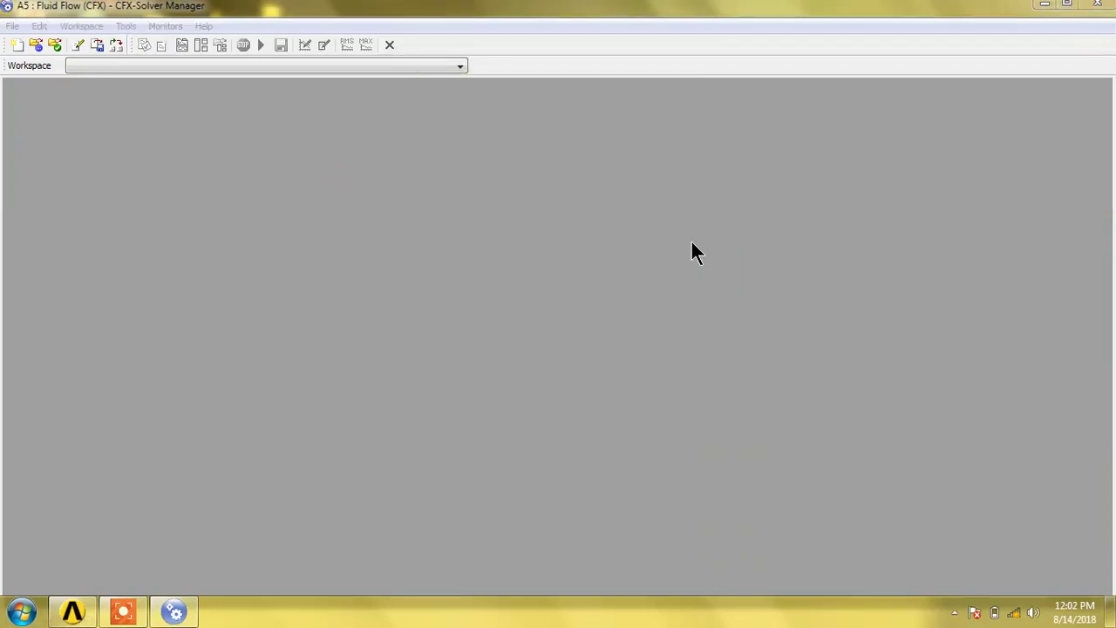
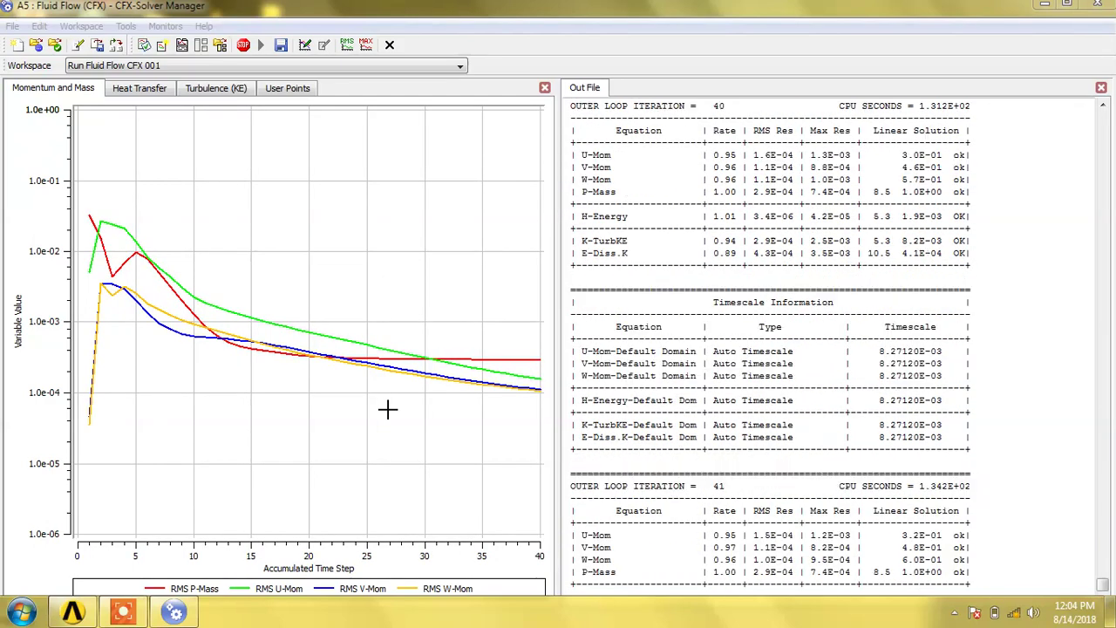
- Let the Fluid Flow CFX_001 run finish its 60 time steps and dismiss the completion notice
{"action": "left_click", "coordinate": [113, 608]}
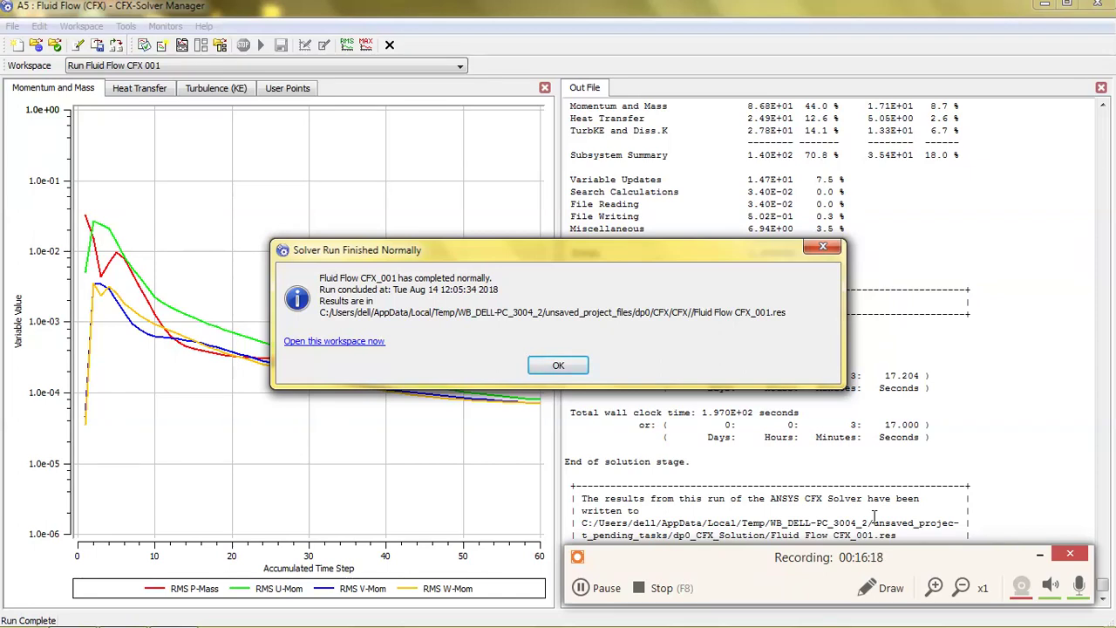
{"action": "left_click", "coordinate": [541, 364]}
- Launch CFD-Post on the Fluid Flow (CFX) results from the Workbench Results cell
{"action": "left_click", "coordinate": [1039, 554]}
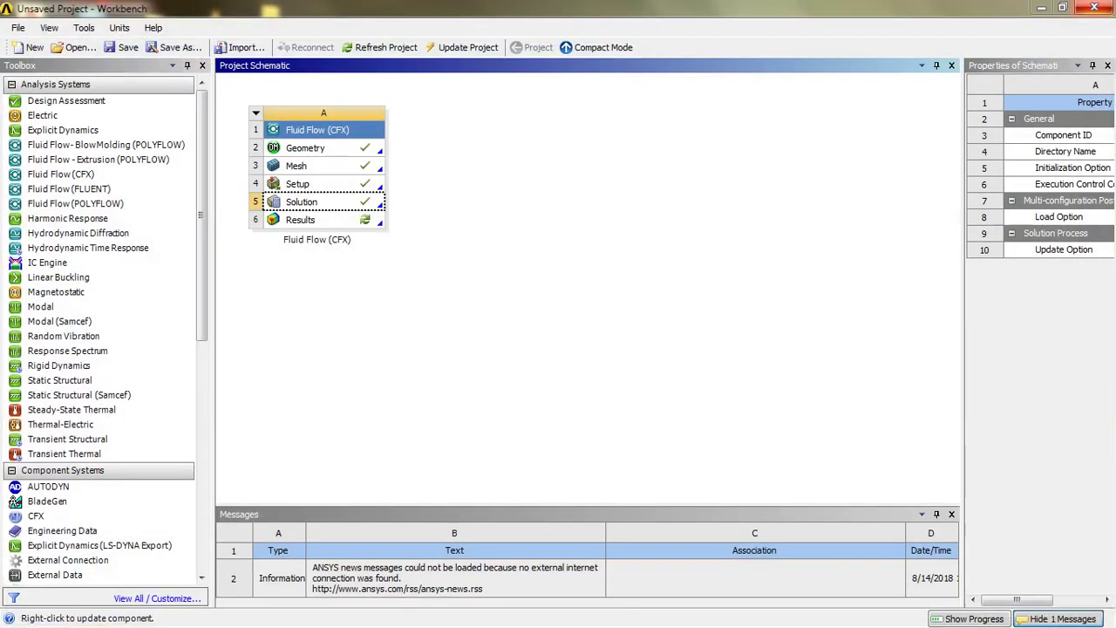
{"action": "double_click", "coordinate": [335, 221]}
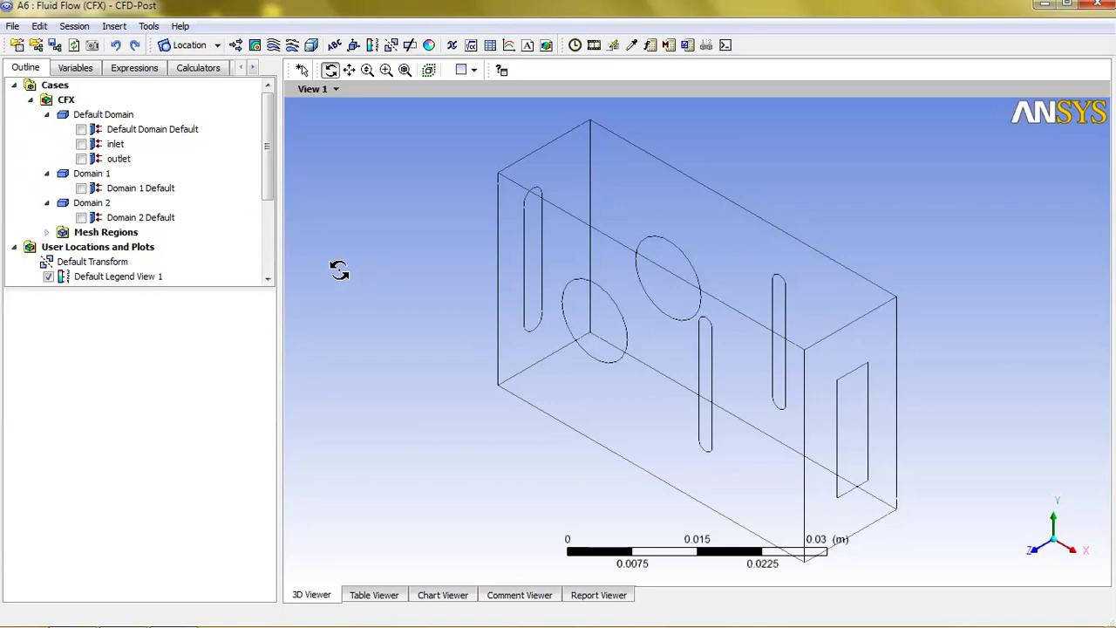
- Switch on Domain 1 Default and Domain 2 Default to show the solid cylinder and fin
{"action": "mouse_move", "coordinate": [511, 100]}
{"action": "left_mouse_down"}
{"action": "mouse_move", "coordinate": [508, 180]}
{"action": "mouse_move", "coordinate": [605, 281]}
{"action": "mouse_move", "coordinate": [581, 298]}
{"action": "mouse_move", "coordinate": [528, 237]}
{"action": "mouse_move", "coordinate": [570, 272]}
{"action": "left_mouse_up"}
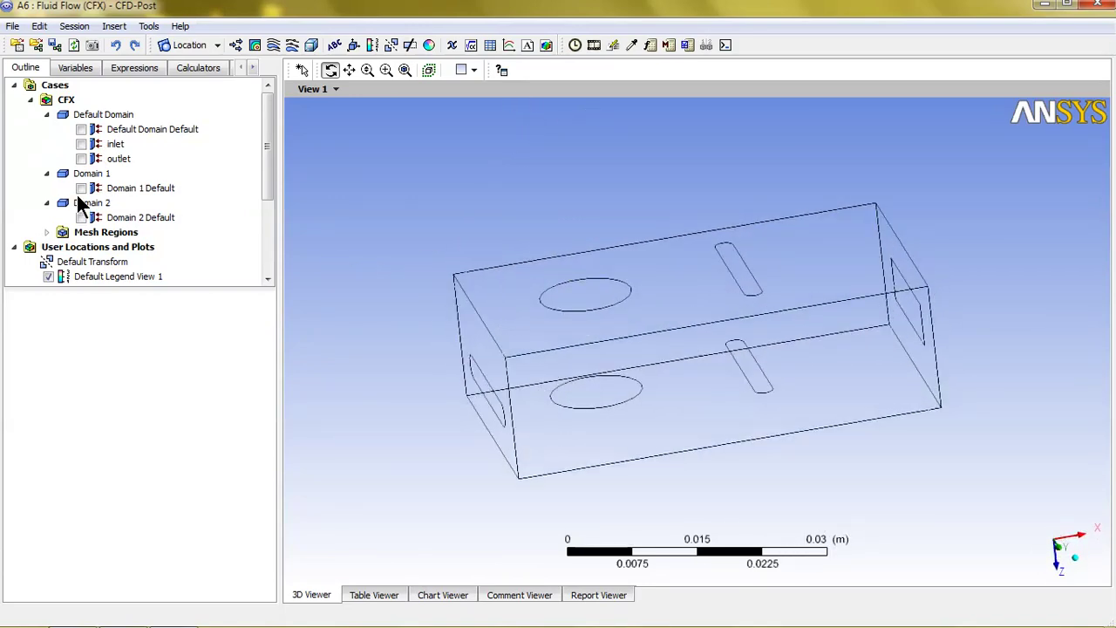
{"action": "left_click", "coordinate": [81, 187]}
{"action": "left_click", "coordinate": [81, 217]}
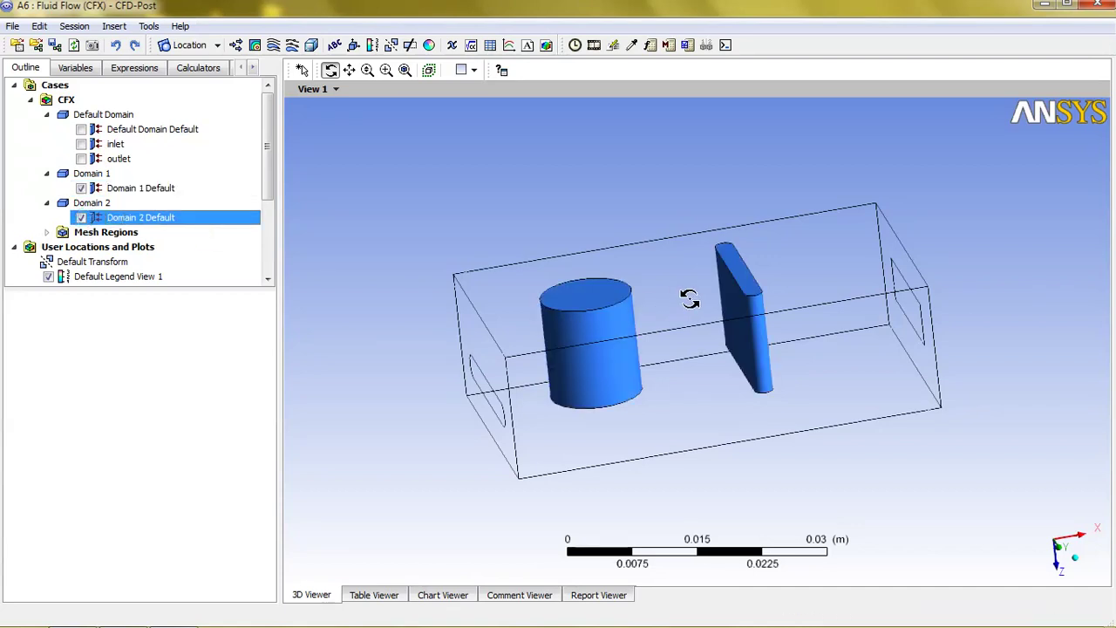
{"action": "mouse_move", "coordinate": [690, 298]}
{"action": "left_mouse_down"}
{"action": "mouse_move", "coordinate": [732, 307]}
{"action": "mouse_move", "coordinate": [715, 317]}
{"action": "left_mouse_up"}
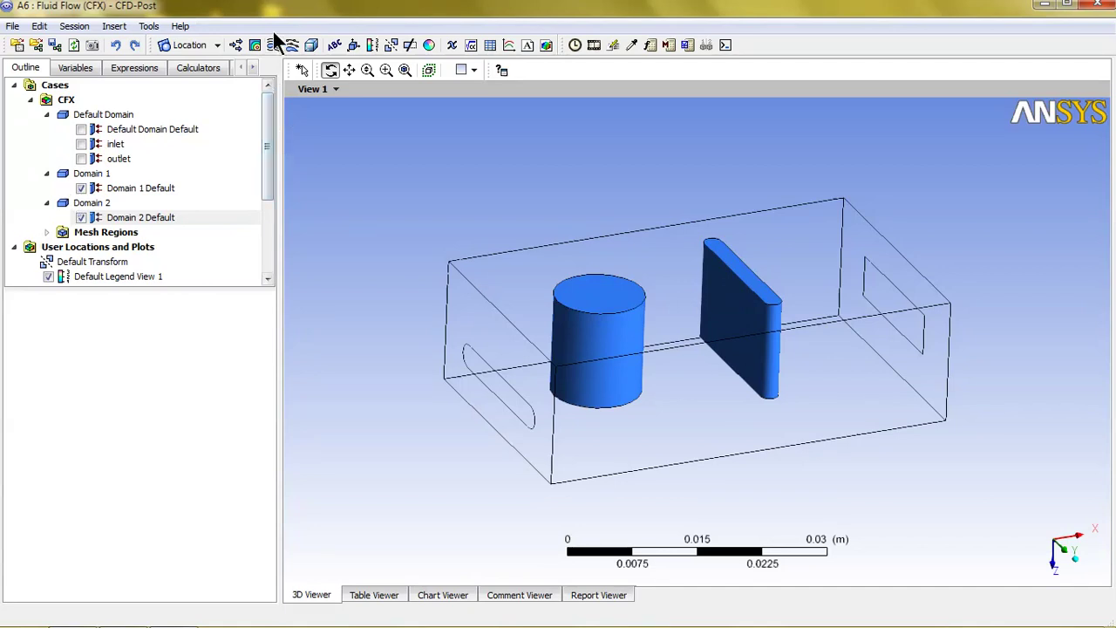
- Insert Streamline 1 seeded from the inlet across all domains
{"action": "left_click", "coordinate": [272, 44]}
{"action": "left_click", "coordinate": [316, 114]}
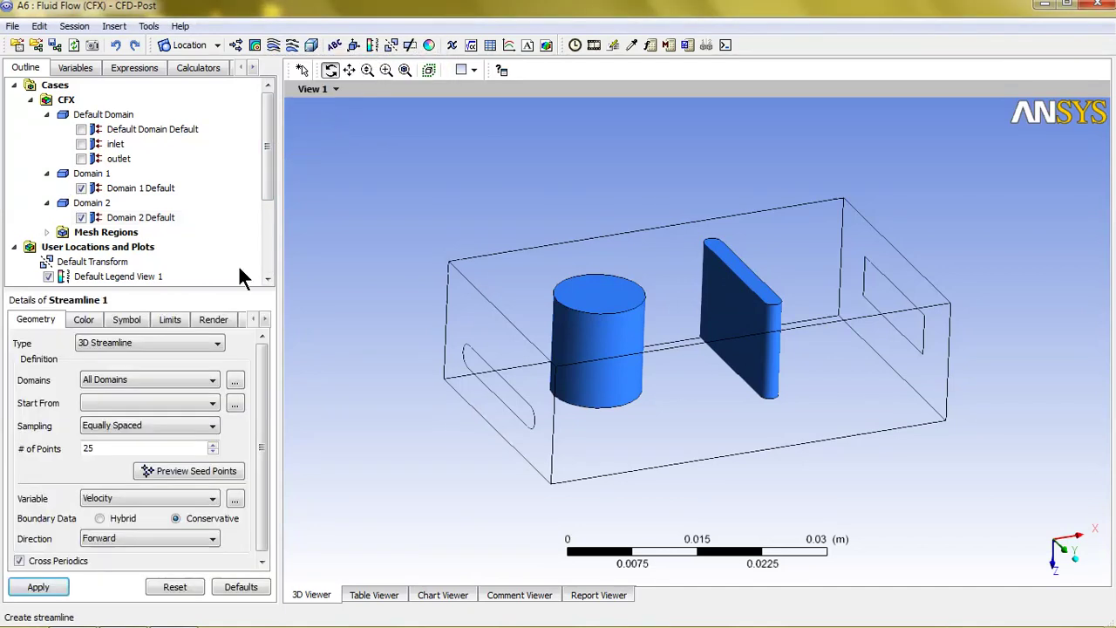
{"action": "left_click", "coordinate": [235, 380]}
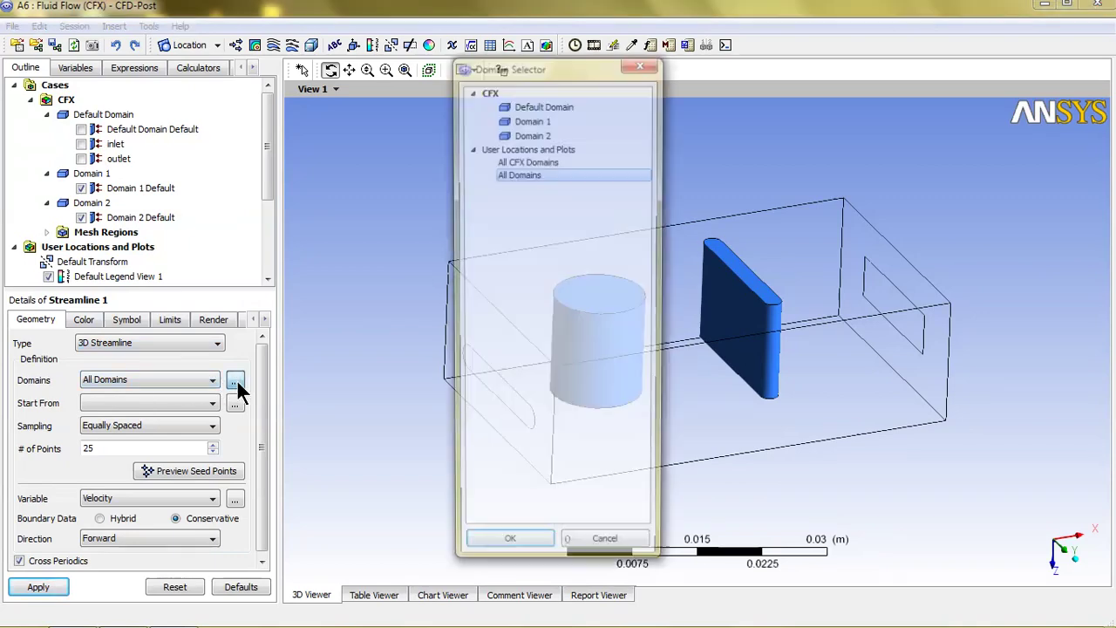
{"action": "left_click", "coordinate": [507, 554]}
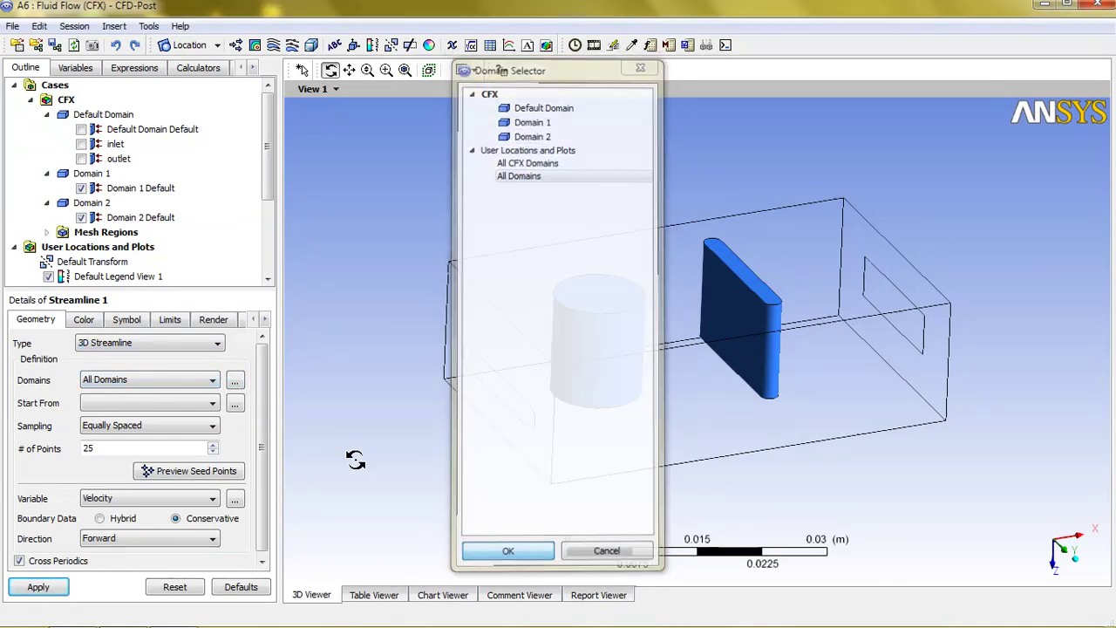
{"action": "left_click", "coordinate": [150, 402]}
{"action": "left_click", "coordinate": [122, 452]}
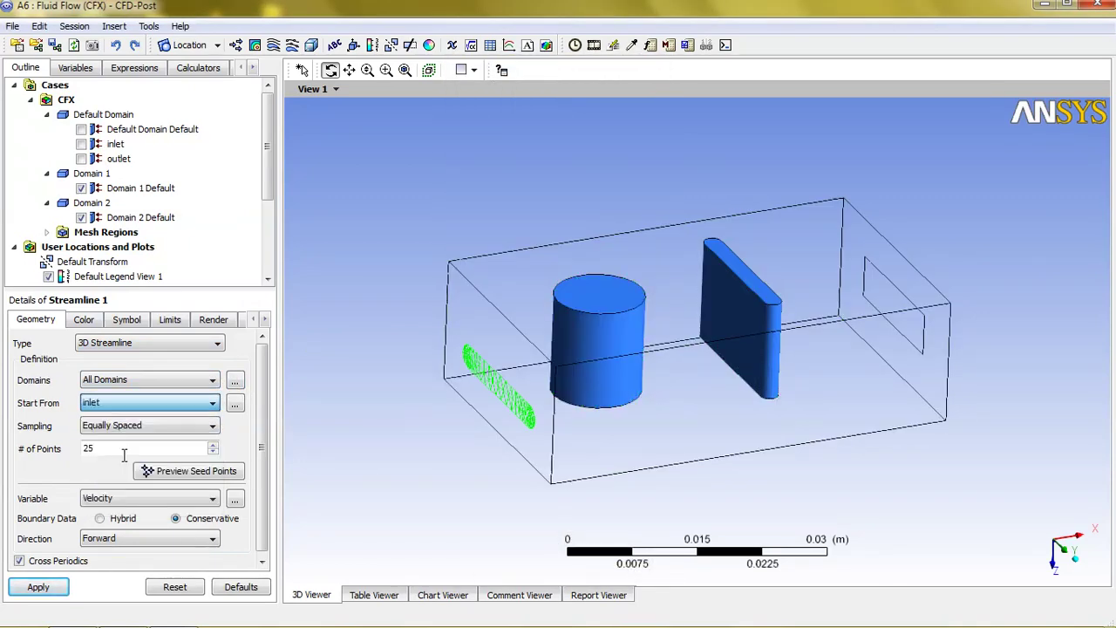
{"action": "left_click", "coordinate": [38, 586]}
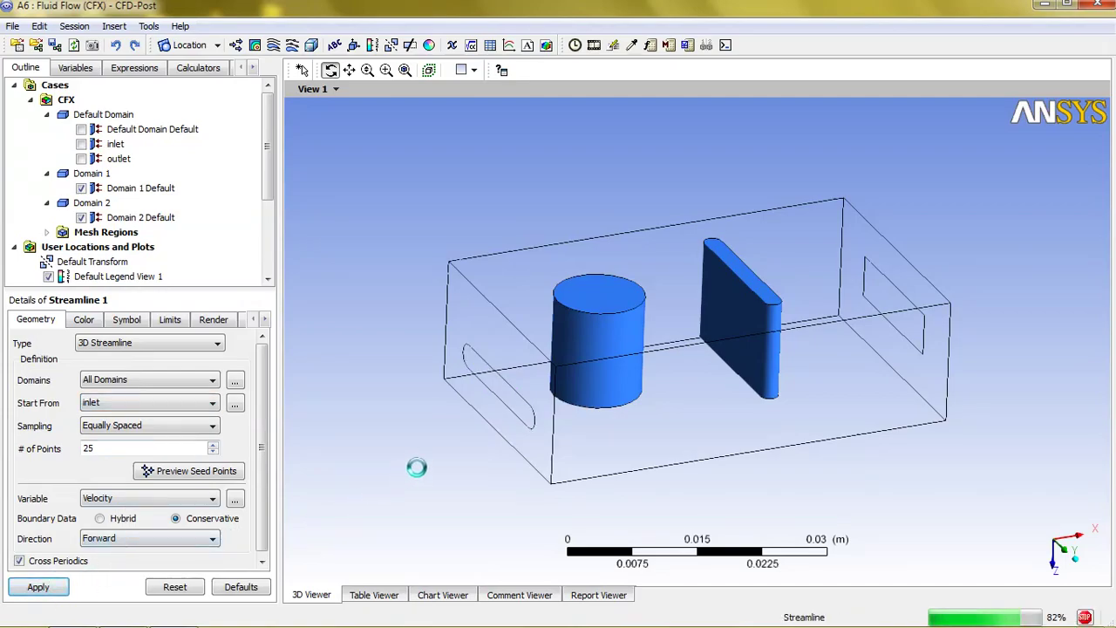
- Reduce Streamline 1 to 10 seed points and inspect it from several angles
{"action": "mouse_move", "coordinate": [480, 448]}
{"action": "left_mouse_down"}
{"action": "mouse_move", "coordinate": [545, 421]}
{"action": "mouse_move", "coordinate": [530, 403]}
{"action": "mouse_move", "coordinate": [553, 404]}
{"action": "left_mouse_up"}
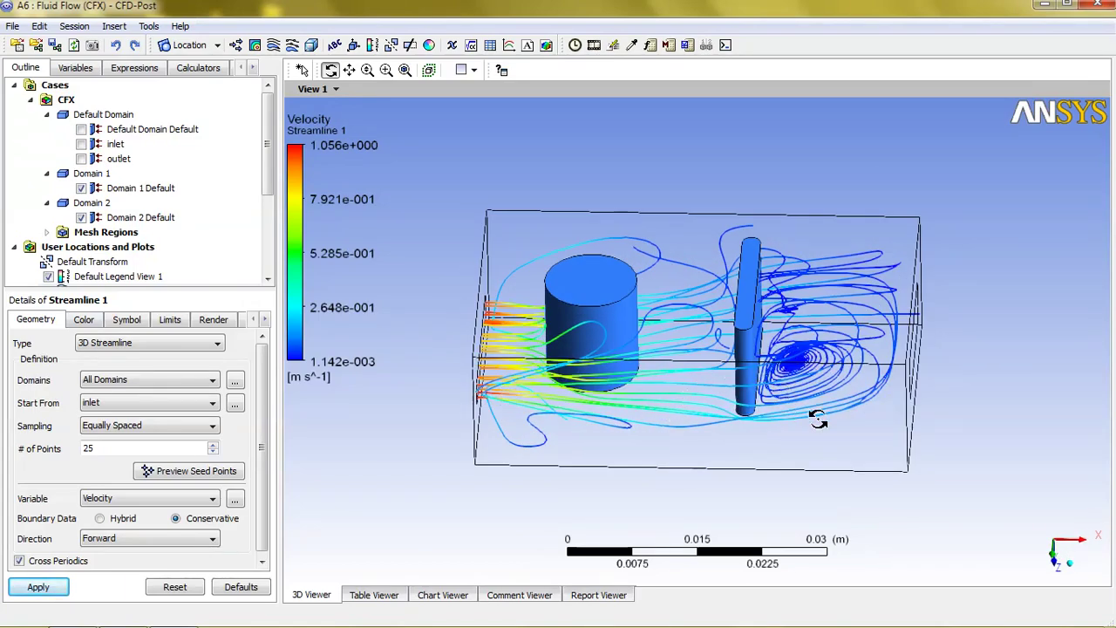
{"action": "mouse_move", "coordinate": [827, 370]}
{"action": "left_mouse_down"}
{"action": "mouse_move", "coordinate": [754, 387]}
{"action": "mouse_move", "coordinate": [741, 348]}
{"action": "left_mouse_up"}
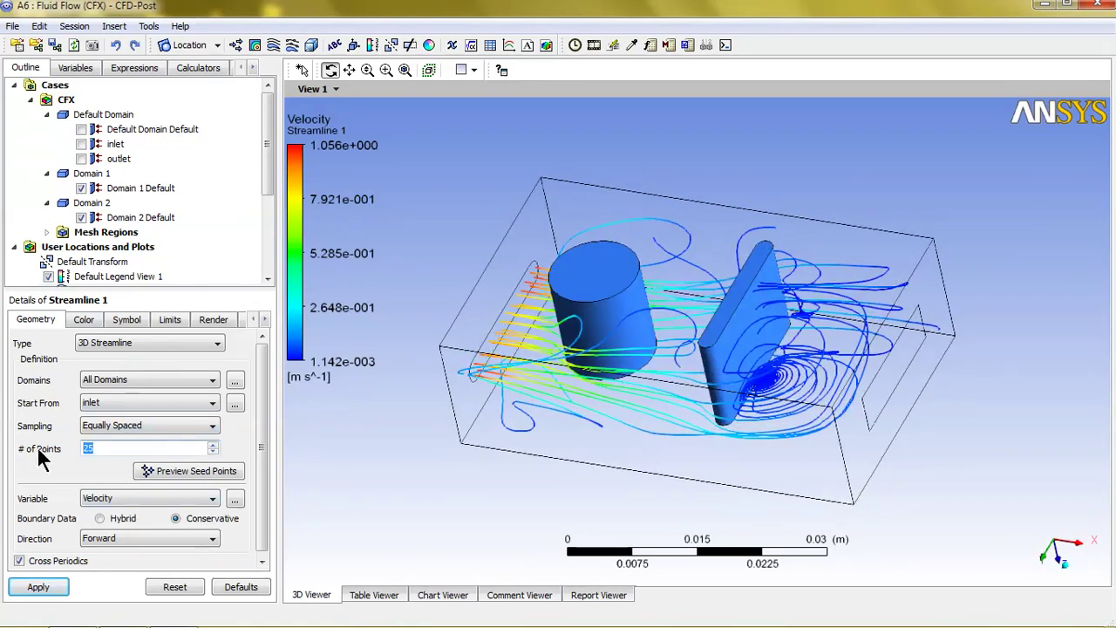
{"action": "type", "text": "10"}
{"action": "left_click", "coordinate": [37, 587]}
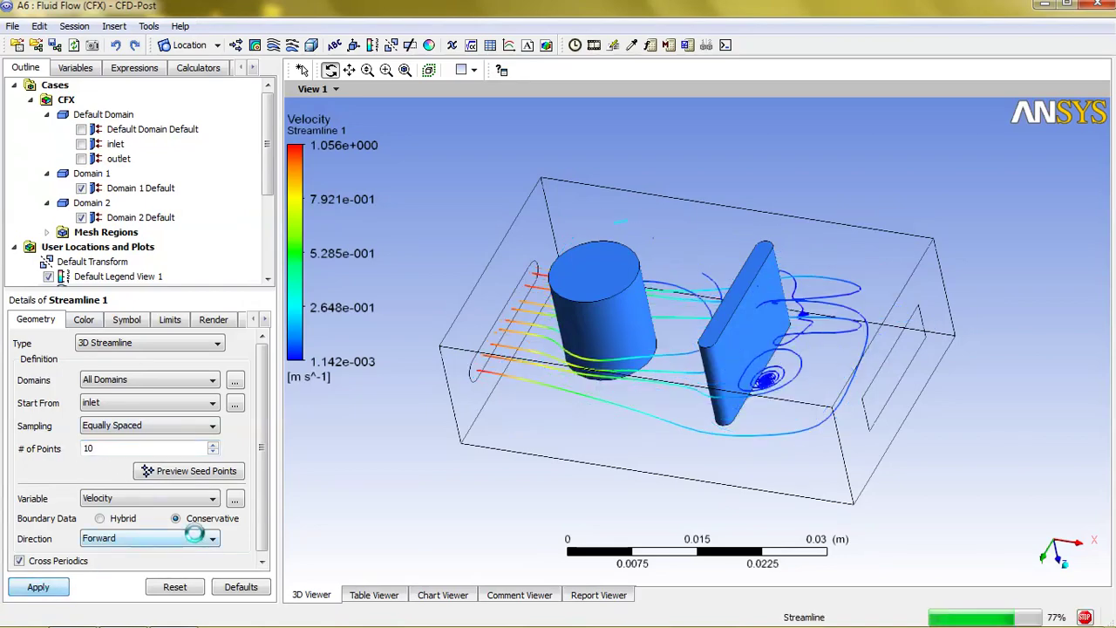
{"action": "mouse_move", "coordinate": [529, 463]}
{"action": "left_mouse_down"}
{"action": "mouse_move", "coordinate": [509, 533]}
{"action": "mouse_move", "coordinate": [580, 530]}
{"action": "left_mouse_up"}
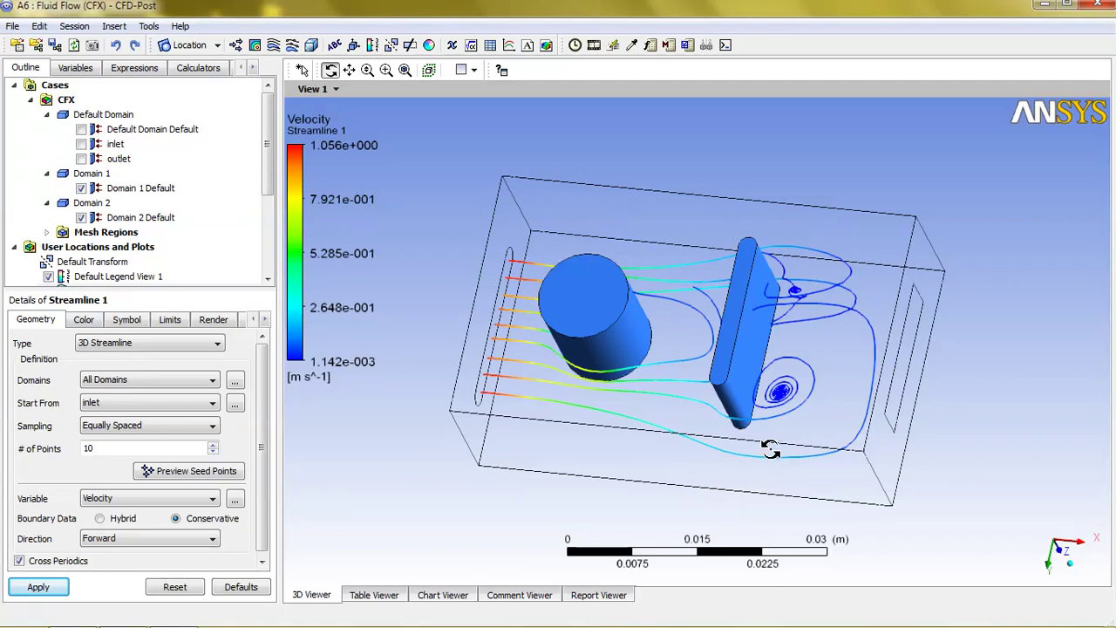
{"action": "left_click_drag", "start_coordinate": [770, 448], "coordinate": [782, 442]}
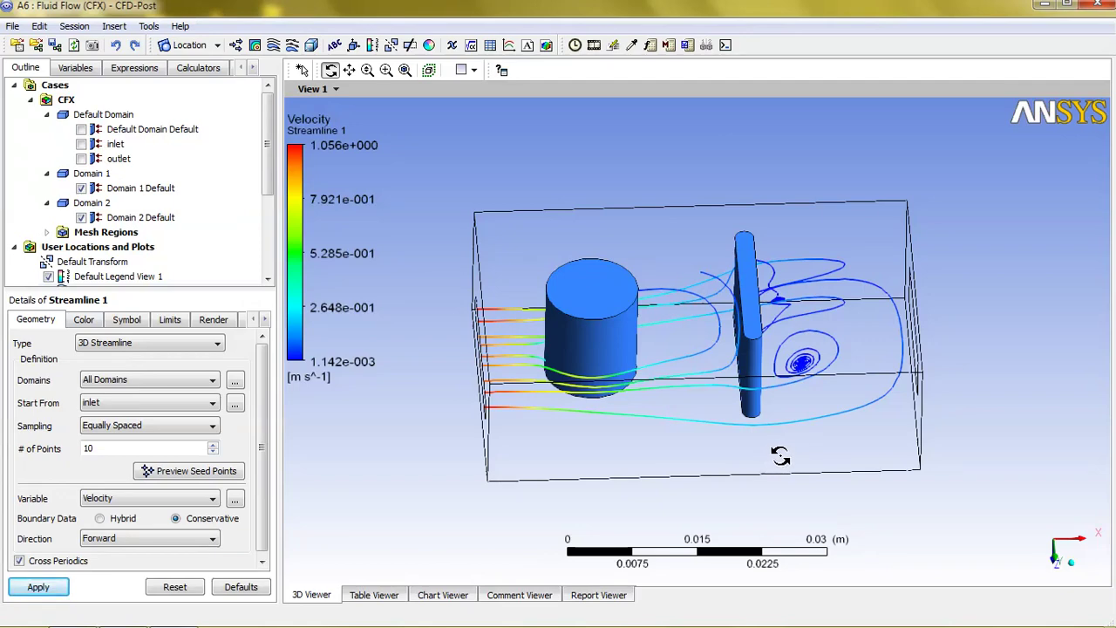
{"action": "mouse_move", "coordinate": [779, 455]}
{"action": "left_mouse_down"}
{"action": "mouse_move", "coordinate": [757, 483]}
{"action": "mouse_move", "coordinate": [768, 490]}
{"action": "left_mouse_up"}
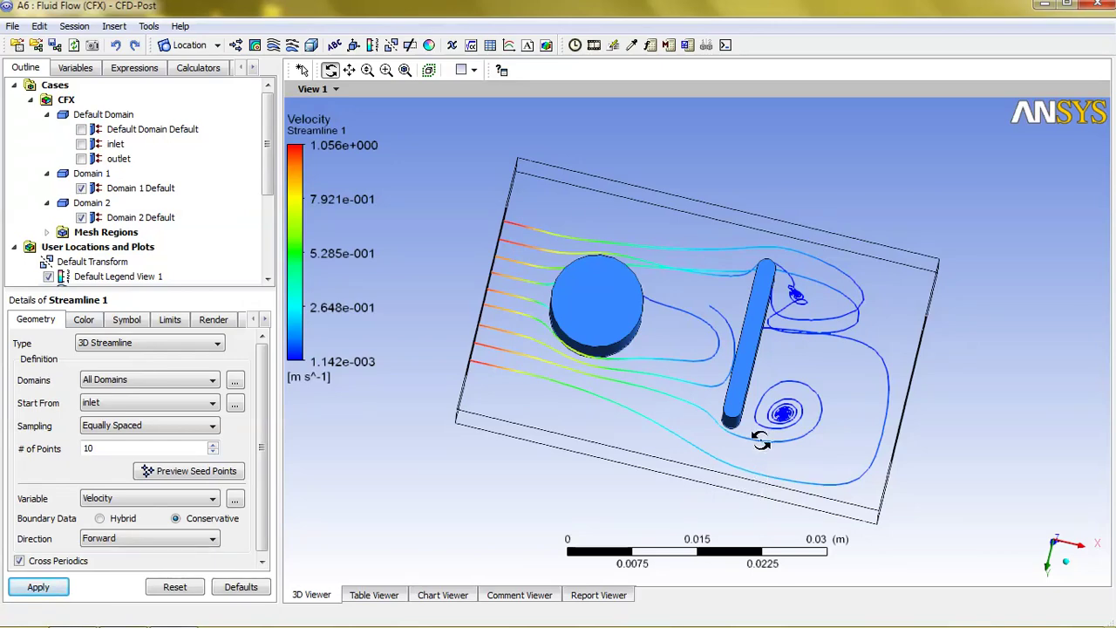
{"action": "left_click_drag", "start_coordinate": [755, 443], "coordinate": [347, 552]}
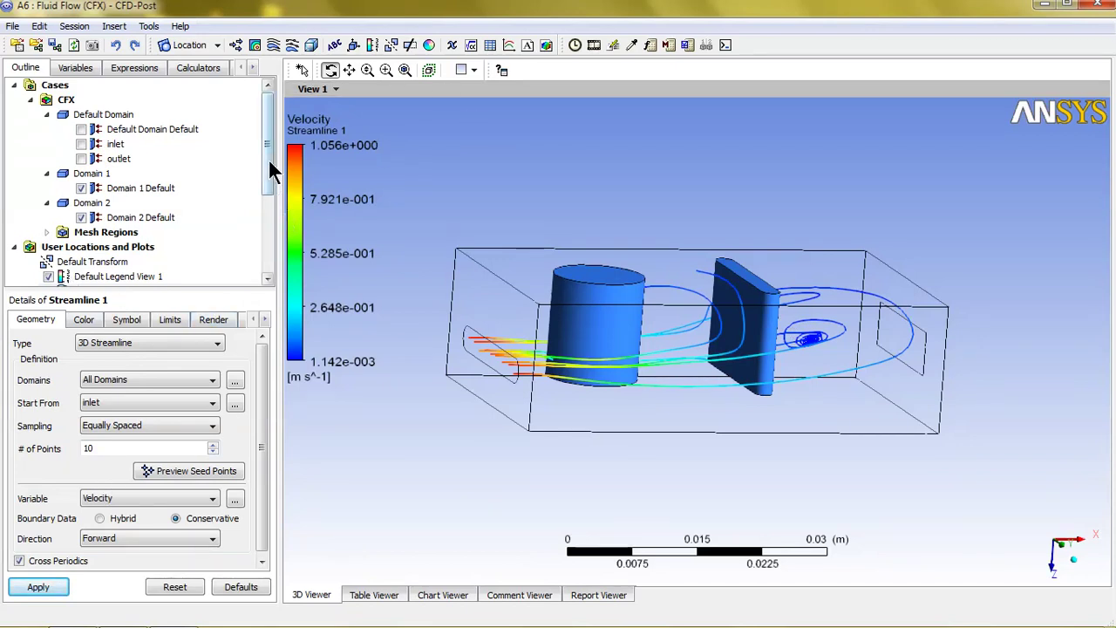
- Hide Streamline 1 so only the cylinder and fin remain visible
{"action": "left_click_drag", "start_coordinate": [268, 158], "coordinate": [191, 204]}
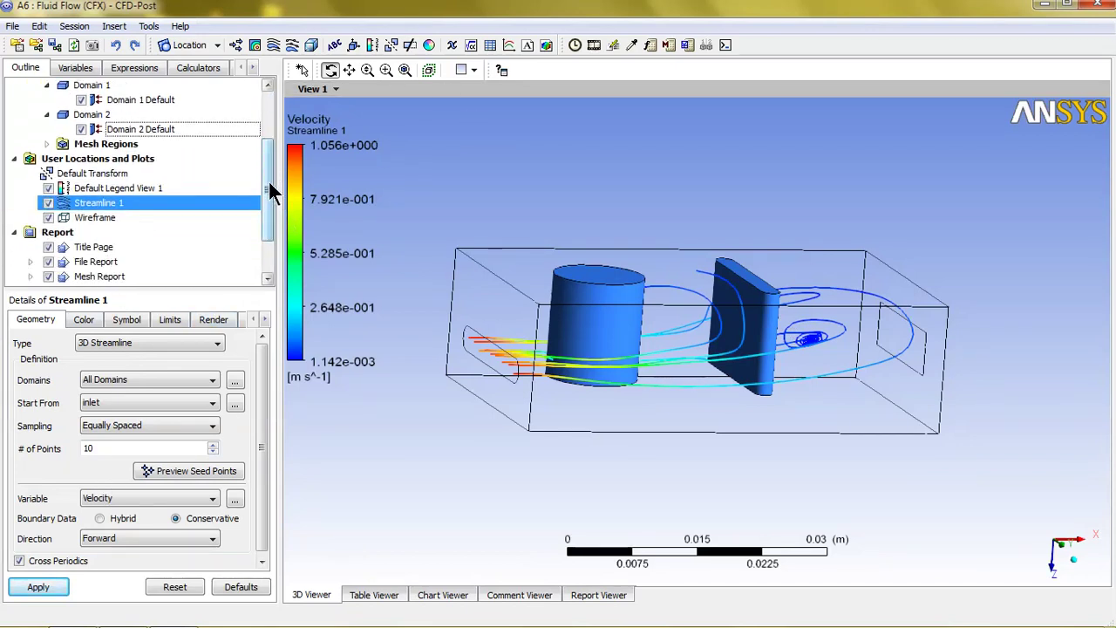
{"action": "mouse_move", "coordinate": [267, 179]}
{"action": "left_mouse_down"}
{"action": "mouse_move", "coordinate": [272, 146]}
{"action": "mouse_move", "coordinate": [269, 211]}
{"action": "left_mouse_up"}
{"action": "left_click", "coordinate": [39, 588]}
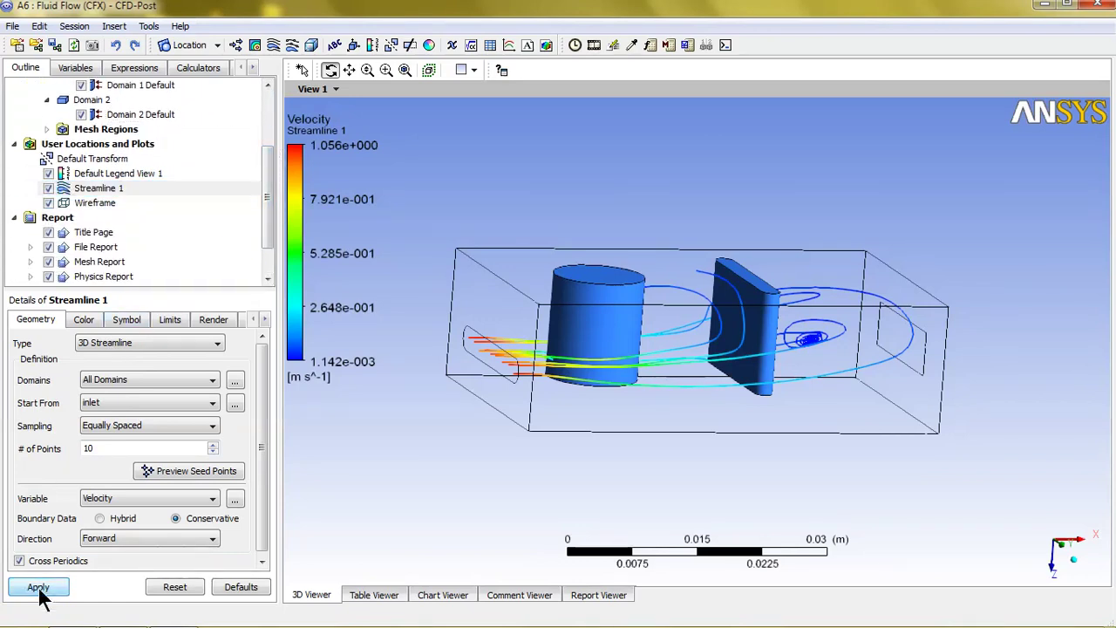
{"action": "left_click", "coordinate": [48, 188]}
- Create Contour 1 coloured by Total Temperature on Default Domain Default
{"action": "left_click_drag", "start_coordinate": [593, 192], "coordinate": [604, 200]}
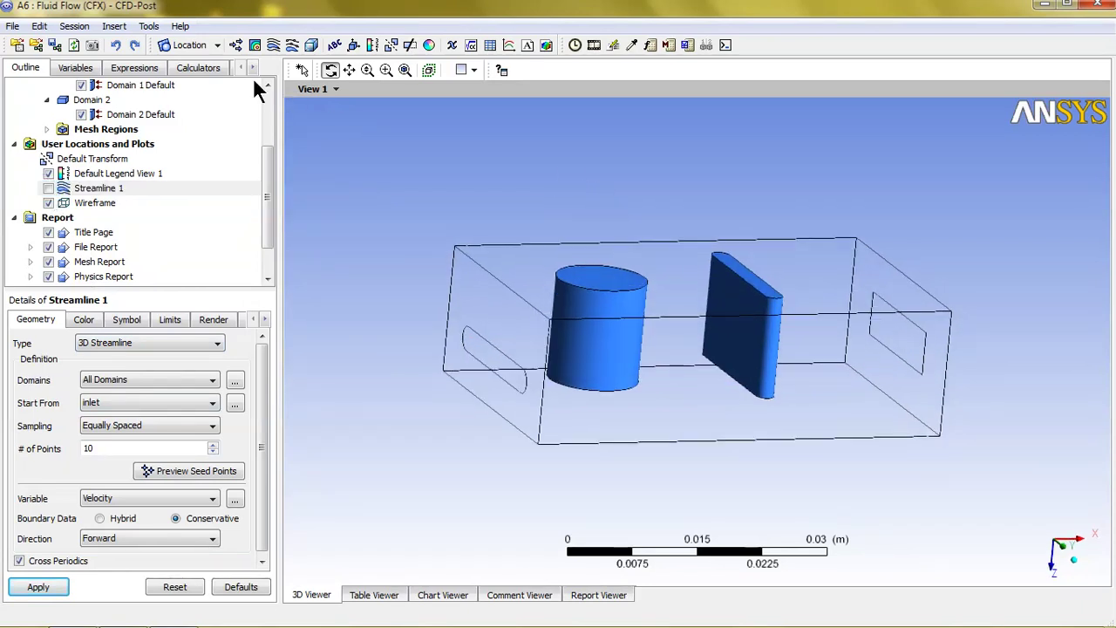
{"action": "left_click", "coordinate": [256, 45]}
{"action": "left_click", "coordinate": [389, 112]}
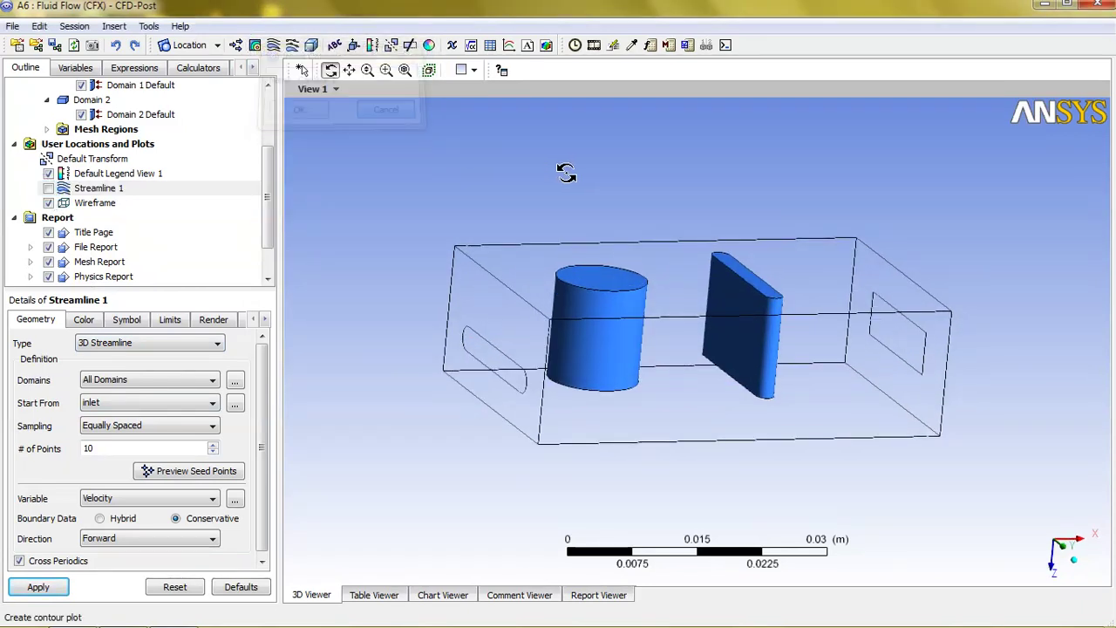
{"action": "left_click", "coordinate": [256, 45]}
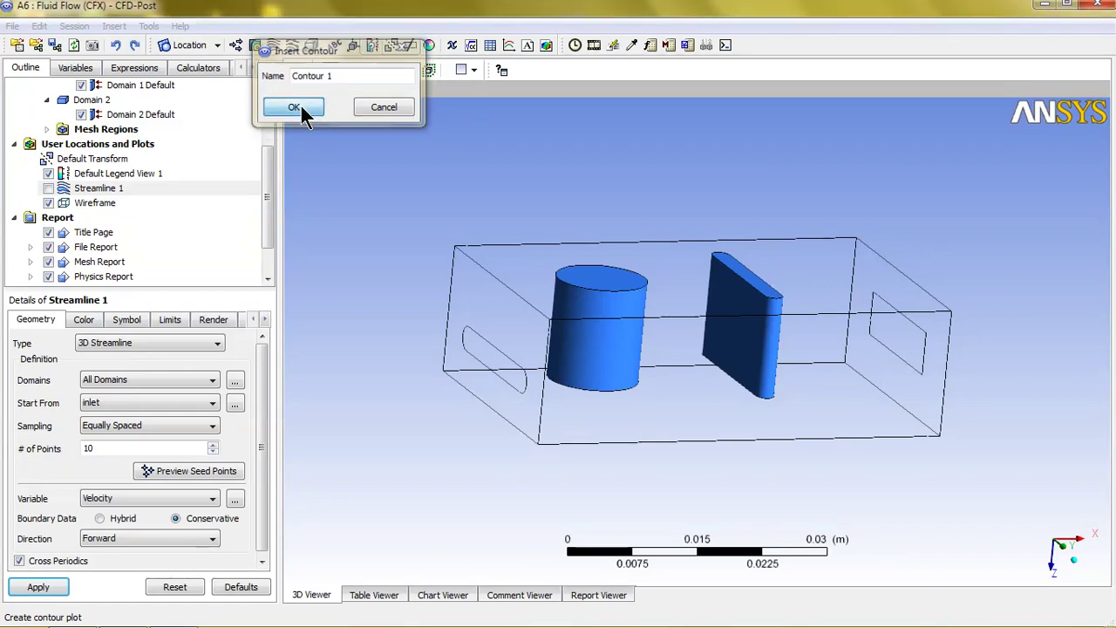
{"action": "left_click", "coordinate": [308, 107]}
{"action": "left_click", "coordinate": [191, 391]}
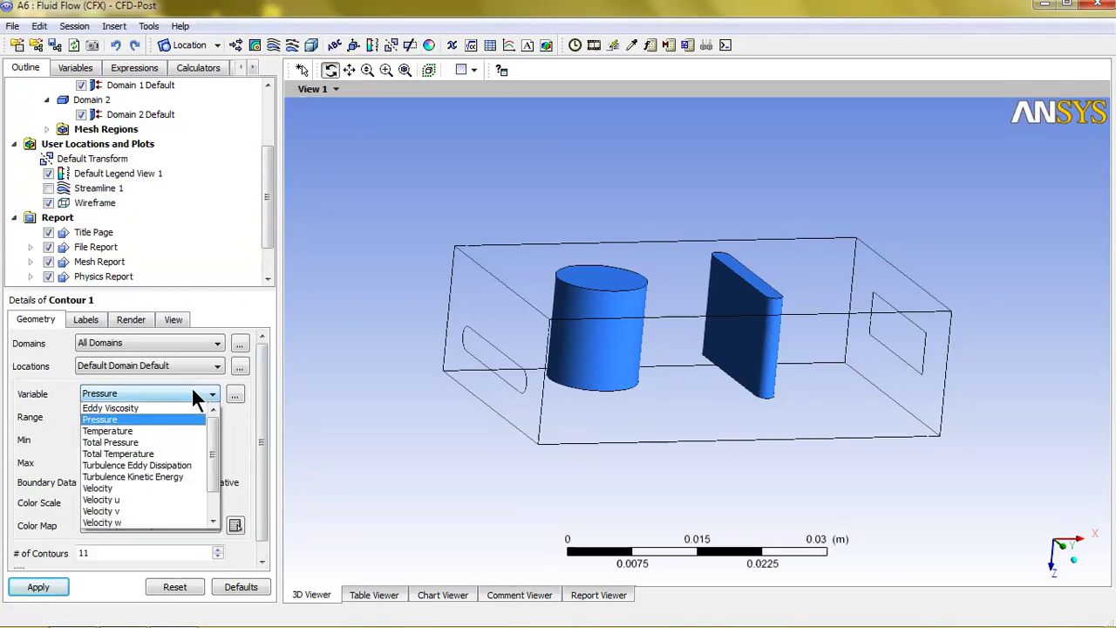
{"action": "left_click", "coordinate": [142, 455]}
{"action": "left_click", "coordinate": [43, 589]}
{"action": "mouse_move", "coordinate": [451, 332]}
{"action": "left_mouse_down"}
{"action": "mouse_move", "coordinate": [546, 307]}
{"action": "mouse_move", "coordinate": [476, 341]}
{"action": "mouse_move", "coordinate": [466, 328]}
{"action": "left_mouse_up"}
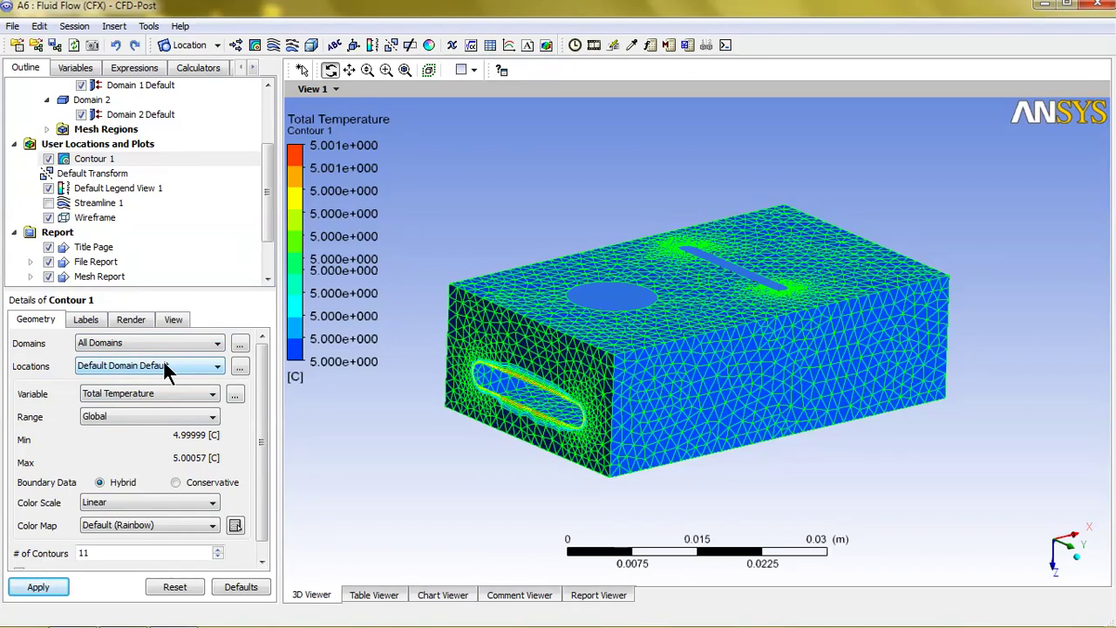
{"action": "left_click", "coordinate": [164, 365]}
{"action": "left_click", "coordinate": [311, 453]}
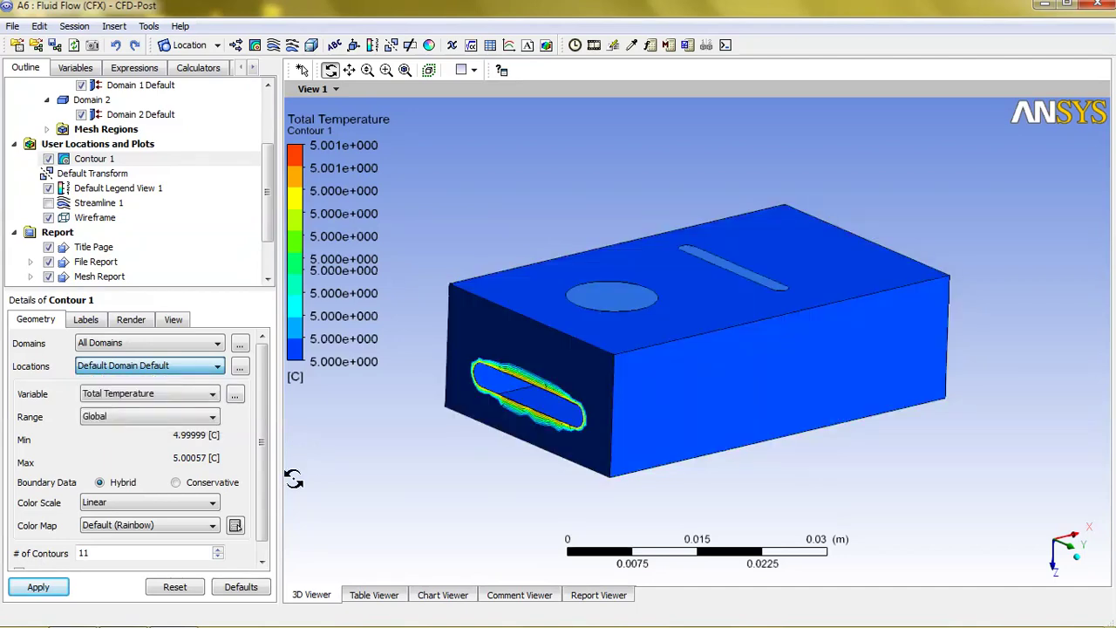
- Insert Plane 1 and hide Contour 1 from the view
{"action": "left_click", "coordinate": [216, 45]}
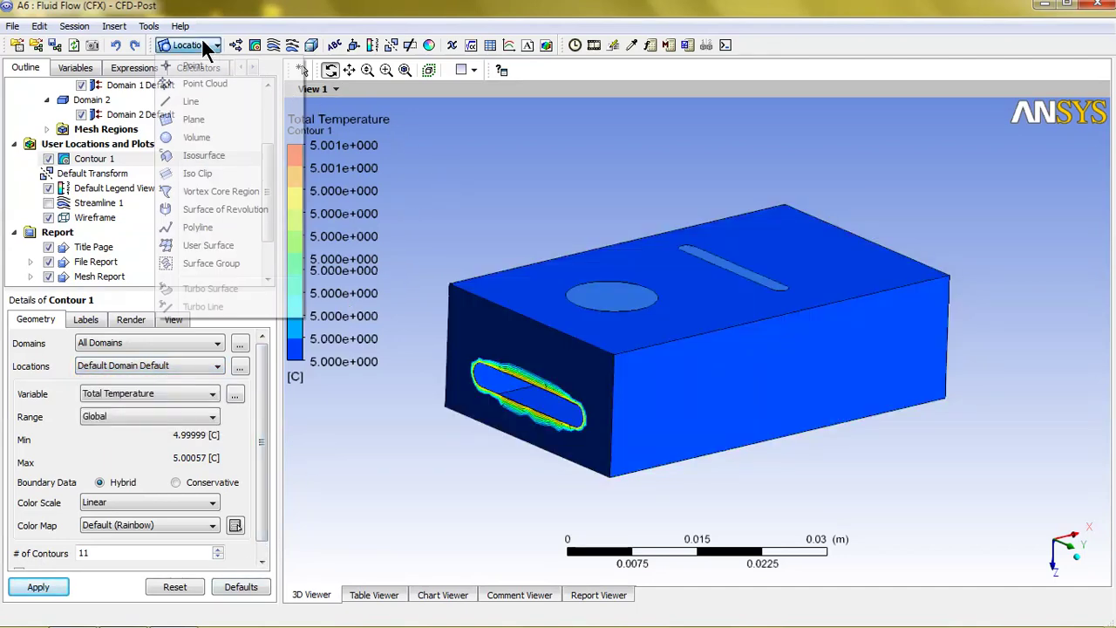
{"action": "left_click", "coordinate": [193, 119]}
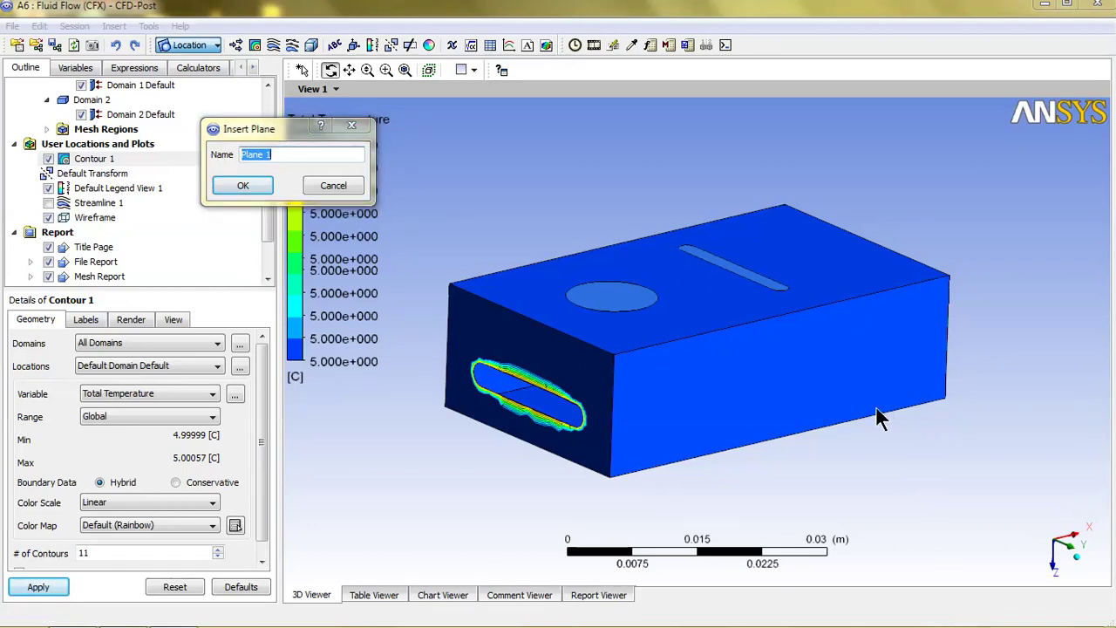
{"action": "left_click", "coordinate": [243, 185]}
{"action": "left_click_drag", "start_coordinate": [1044, 375], "coordinate": [1105, 533]}
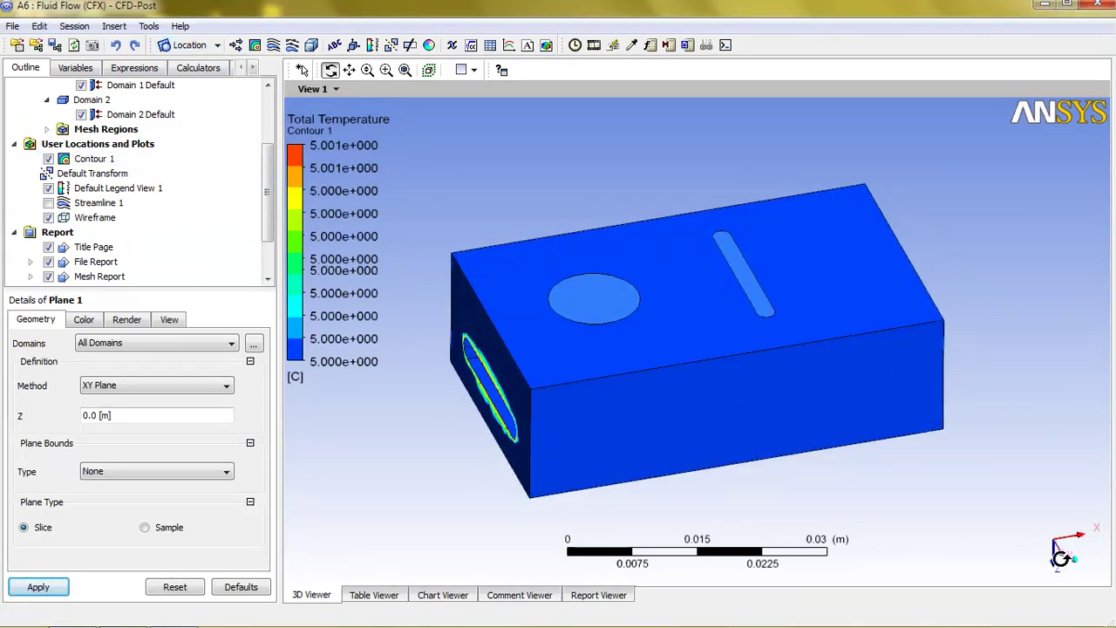
{"action": "left_click", "coordinate": [38, 585]}
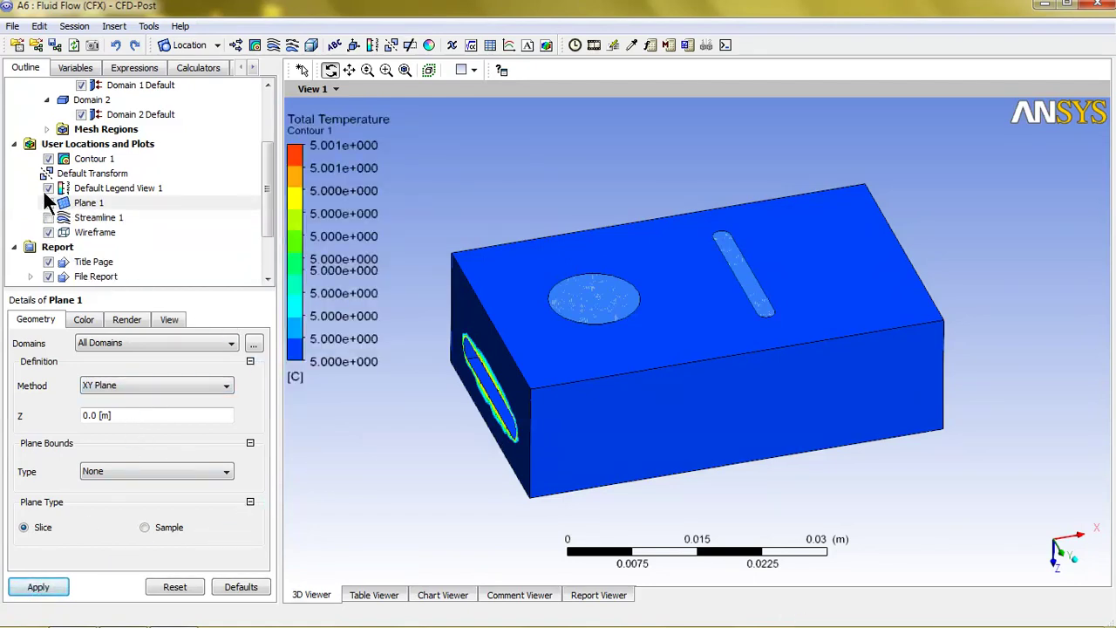
{"action": "left_click", "coordinate": [48, 158]}
{"action": "mouse_move", "coordinate": [621, 295]}
{"action": "left_mouse_down"}
{"action": "mouse_move", "coordinate": [622, 244]}
{"action": "mouse_move", "coordinate": [641, 251]}
{"action": "mouse_move", "coordinate": [640, 271]}
{"action": "left_mouse_up"}
- Try XY plane Z positions of 10 m and then 2 m
{"action": "left_click", "coordinate": [164, 414]}
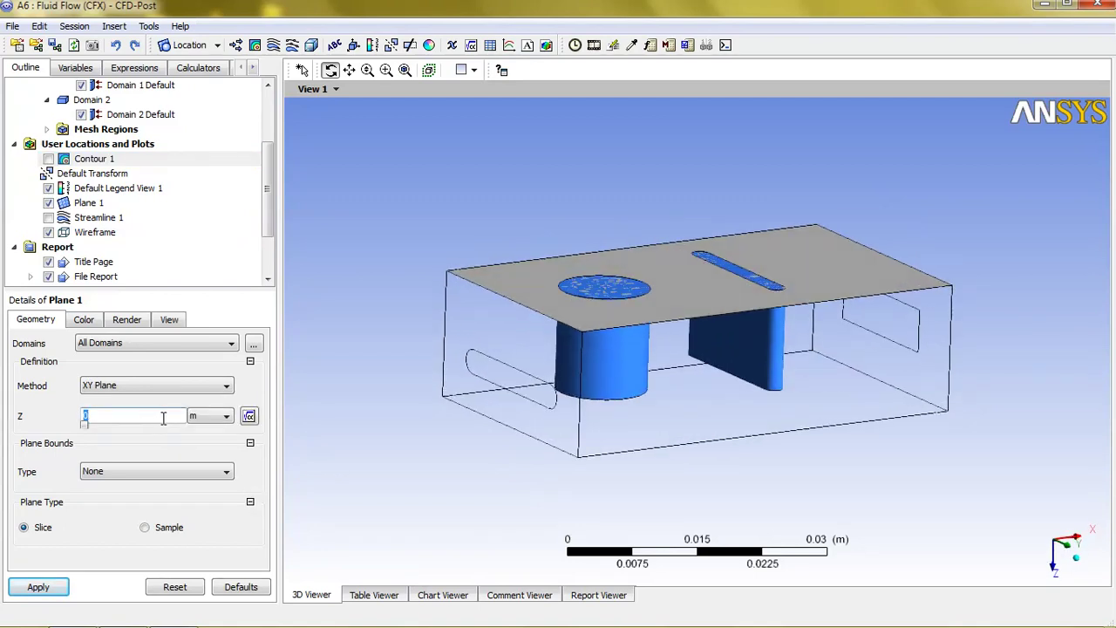
{"action": "type", "text": "10"}
{"action": "left_click", "coordinate": [304, 452]}
{"action": "left_click", "coordinate": [39, 587]}
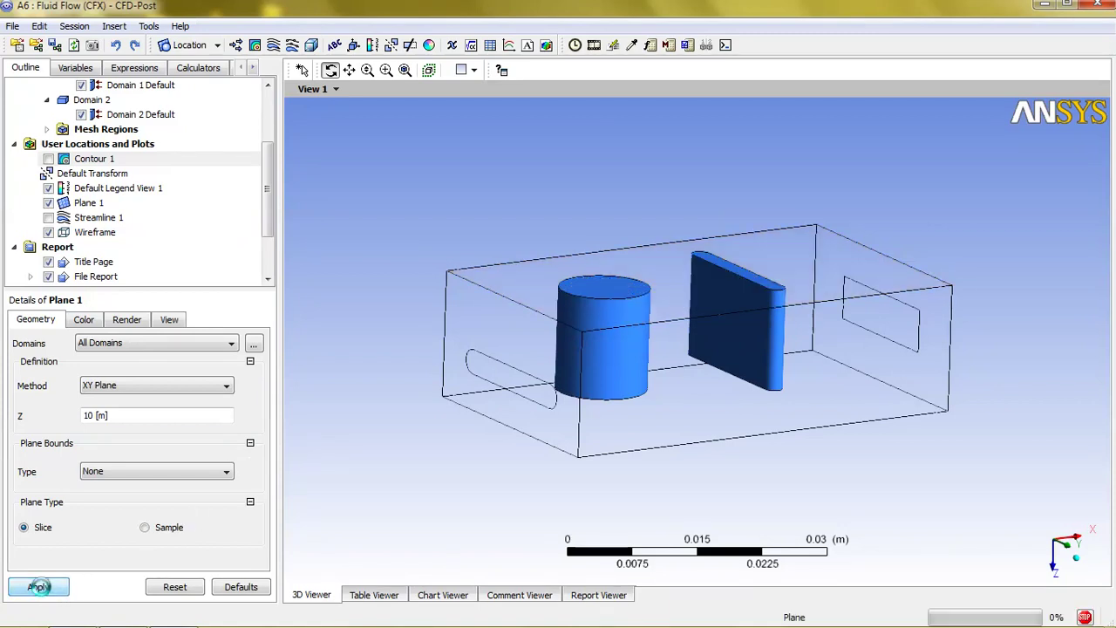
{"action": "left_click", "coordinate": [84, 415]}
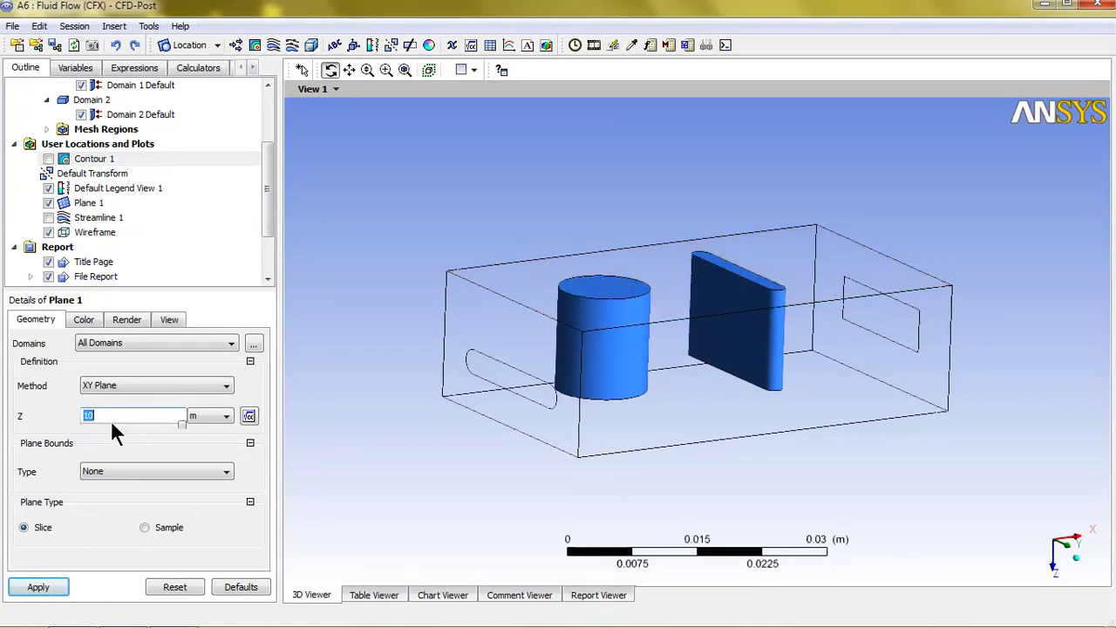
{"action": "type", "text": "2"}
{"action": "left_click", "coordinate": [41, 586]}
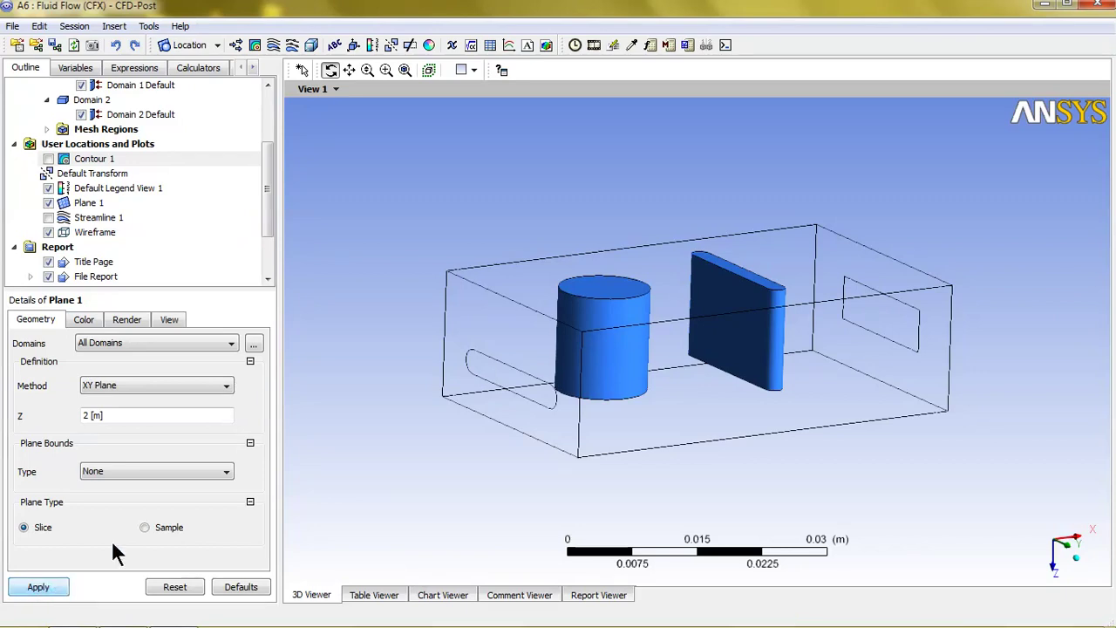
- Lower the plane's Z with the slider to 0.00162 m, then 0.00063 m
{"action": "left_click", "coordinate": [133, 415]}
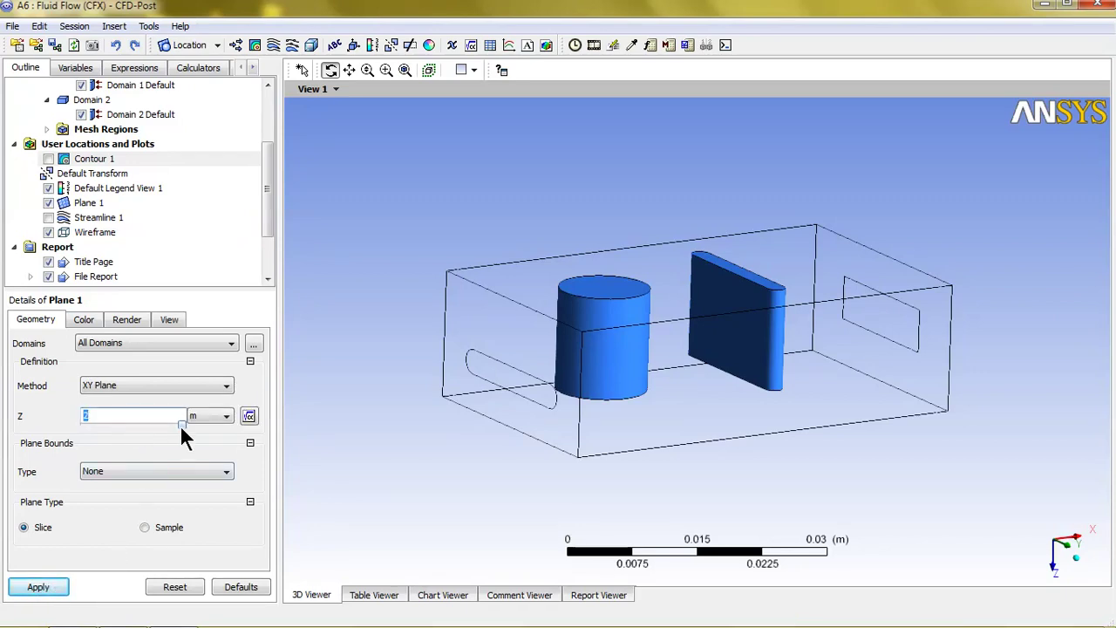
{"action": "left_click_drag", "start_coordinate": [179, 425], "coordinate": [118, 425]}
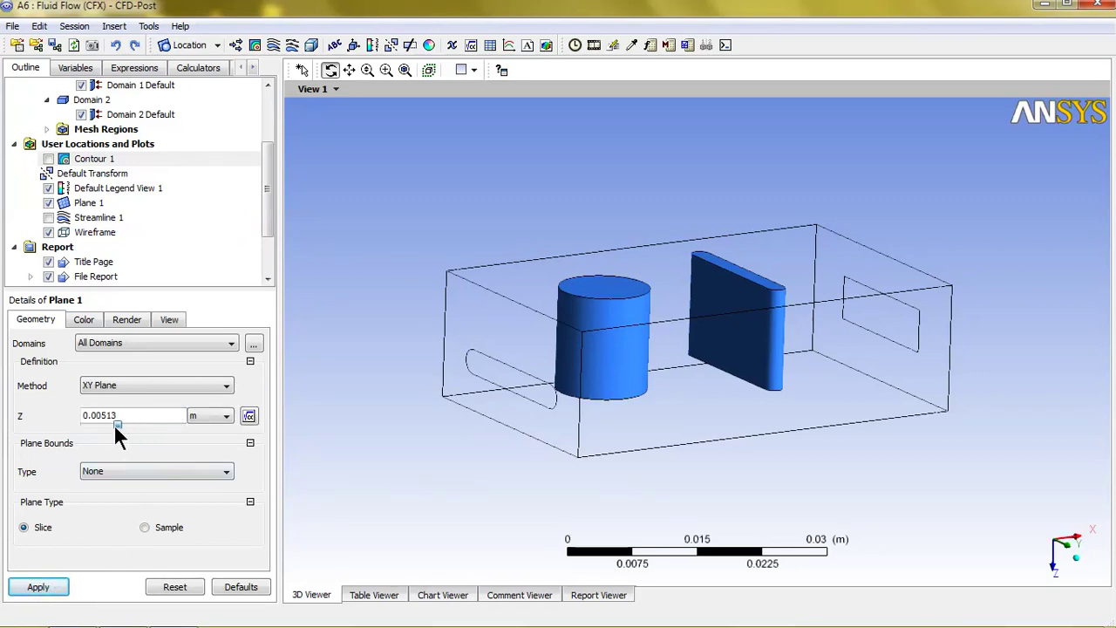
{"action": "left_click", "coordinate": [39, 586]}
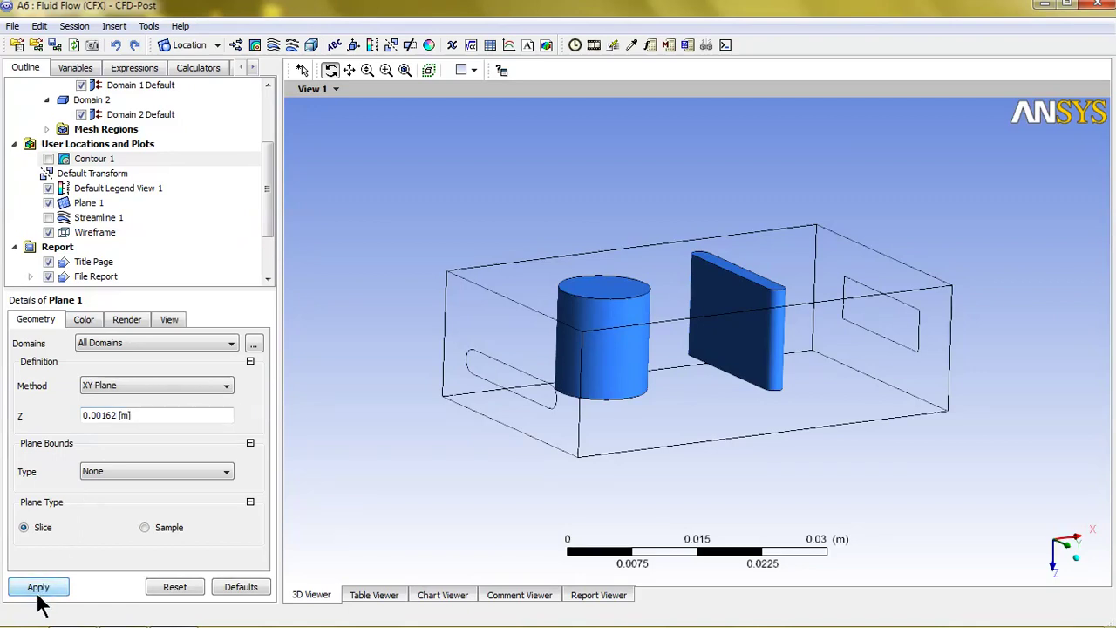
{"action": "left_click", "coordinate": [131, 415]}
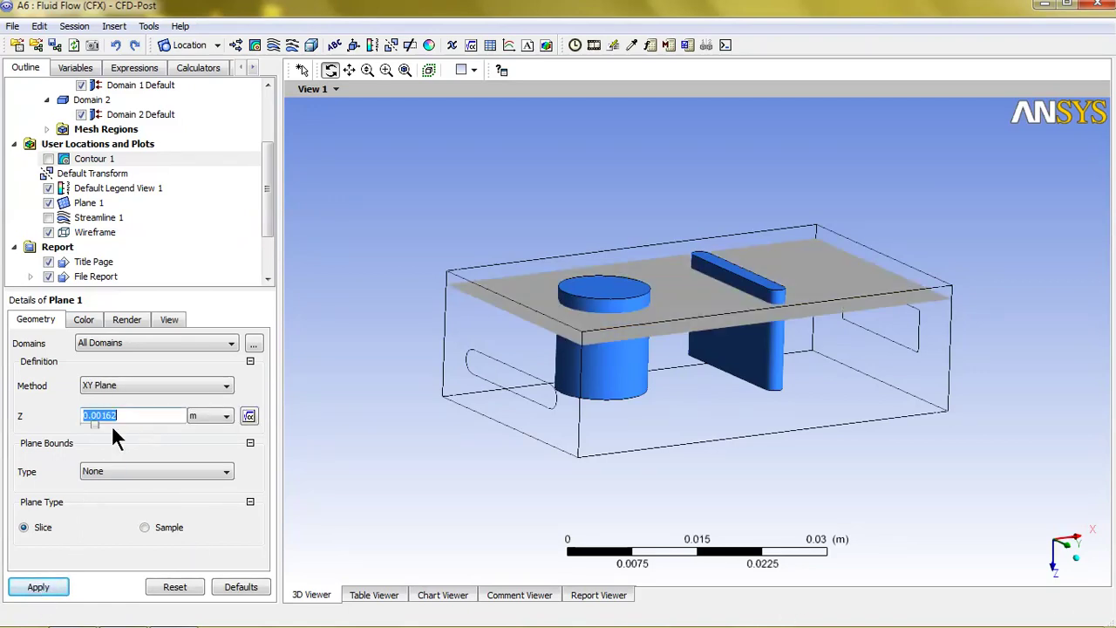
{"action": "left_click_drag", "start_coordinate": [112, 425], "coordinate": [84, 424]}
{"action": "left_click", "coordinate": [38, 586]}
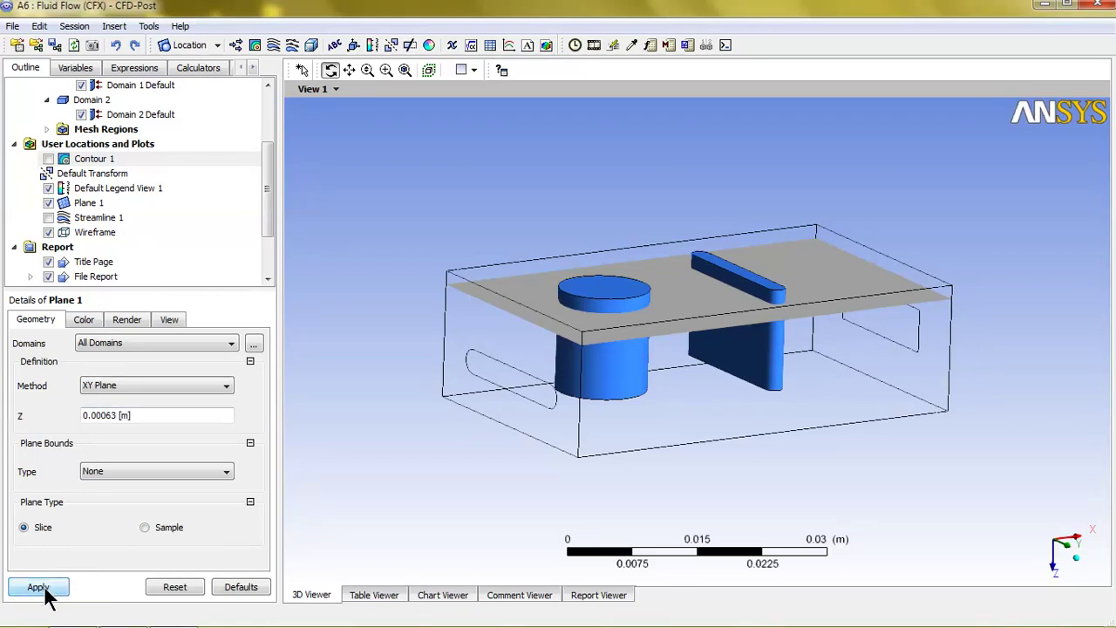
- Raise Plane 1 to mid-height Z = 0.00738 m and apply
{"action": "left_click", "coordinate": [138, 415]}
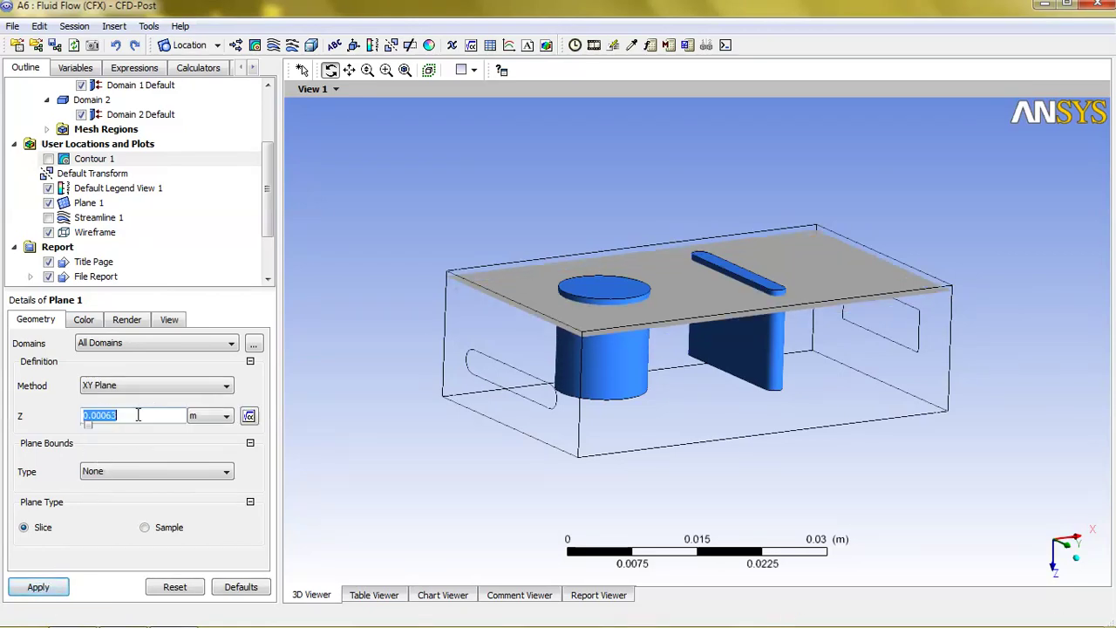
{"action": "left_click_drag", "start_coordinate": [116, 429], "coordinate": [130, 427]}
{"action": "left_click", "coordinate": [49, 587]}
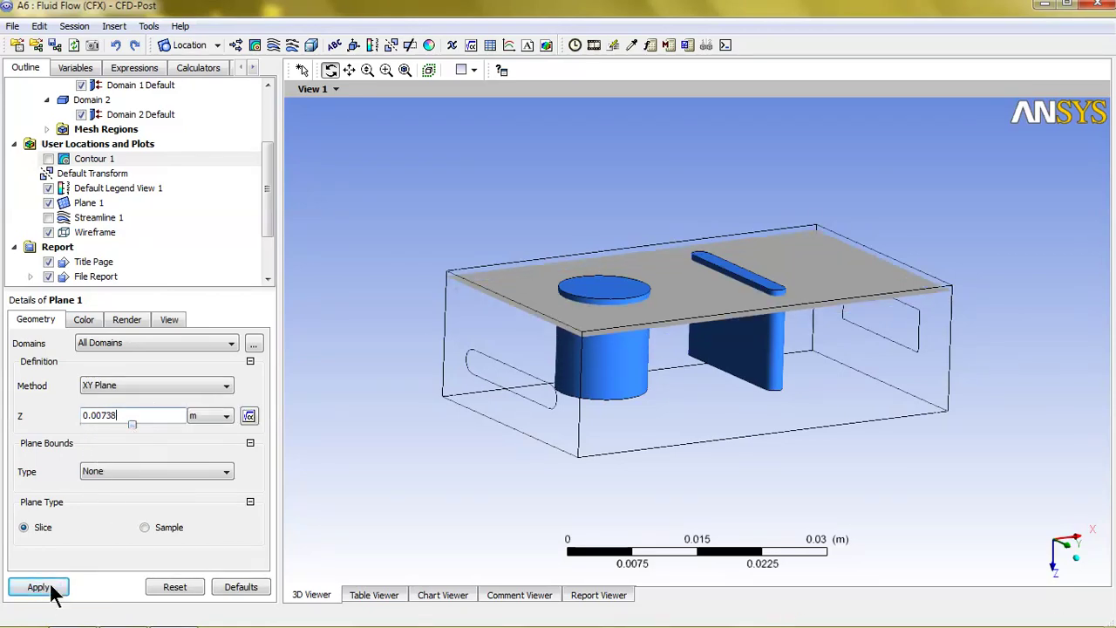
{"action": "mouse_move", "coordinate": [313, 439]}
{"action": "left_mouse_down"}
{"action": "mouse_move", "coordinate": [314, 428]}
{"action": "mouse_move", "coordinate": [313, 449]}
{"action": "left_mouse_up"}
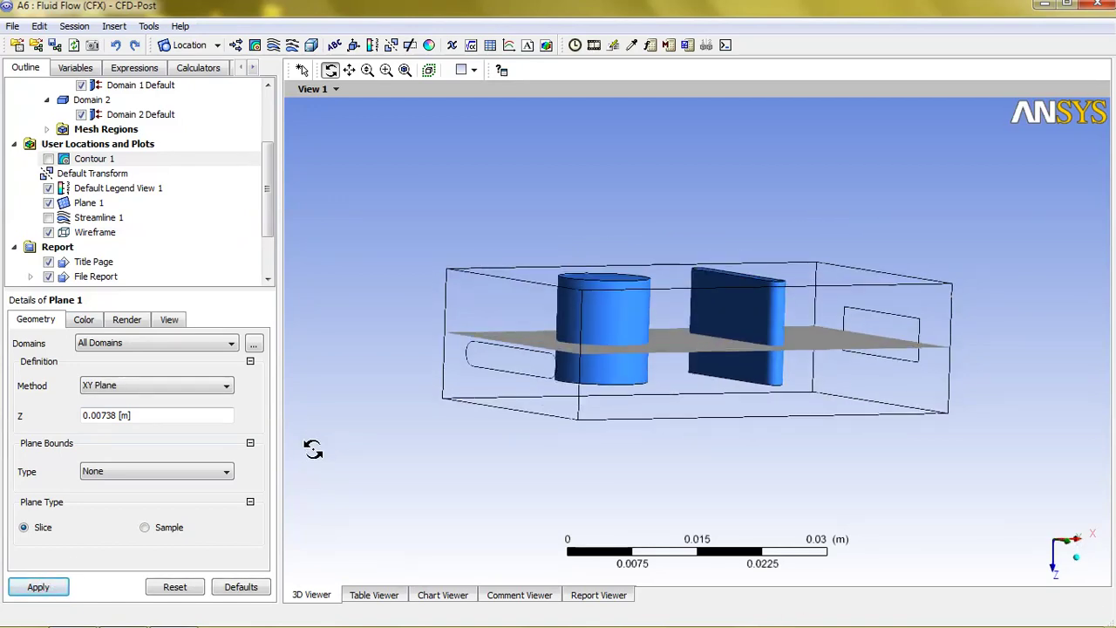
{"action": "left_click", "coordinate": [49, 587]}
{"action": "mouse_move", "coordinate": [355, 370]}
{"action": "left_mouse_down"}
{"action": "mouse_move", "coordinate": [282, 369]}
{"action": "mouse_move", "coordinate": [206, 77]}
{"action": "left_mouse_up"}
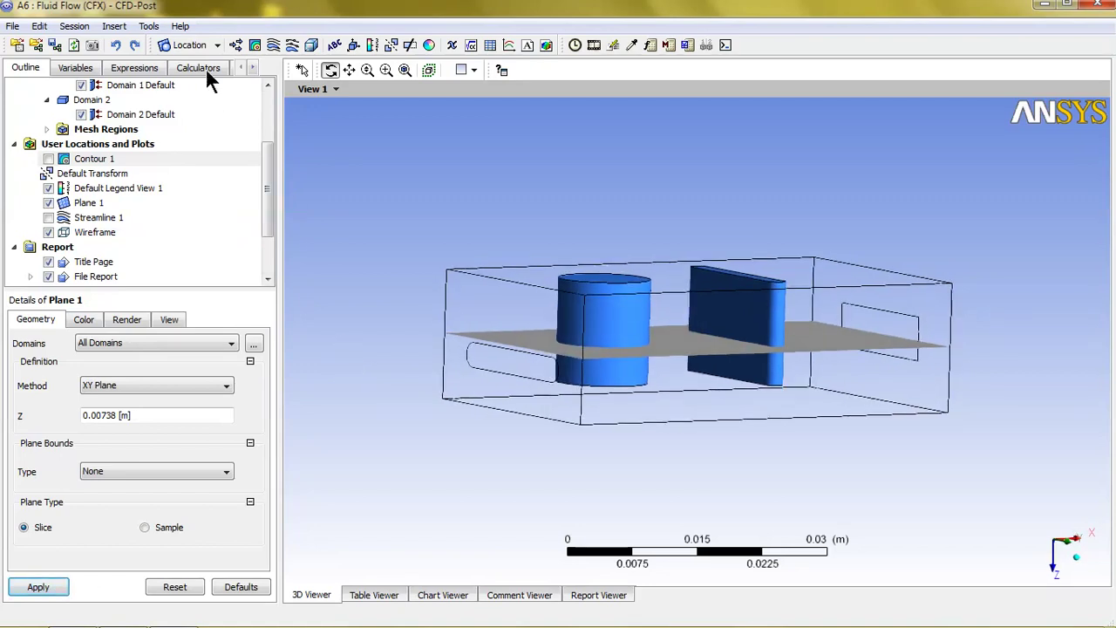
- Create a contour named 'temp' showing Total Temperature on Plane 1
{"action": "left_click", "coordinate": [255, 45]}
{"action": "type", "text": "temp"}
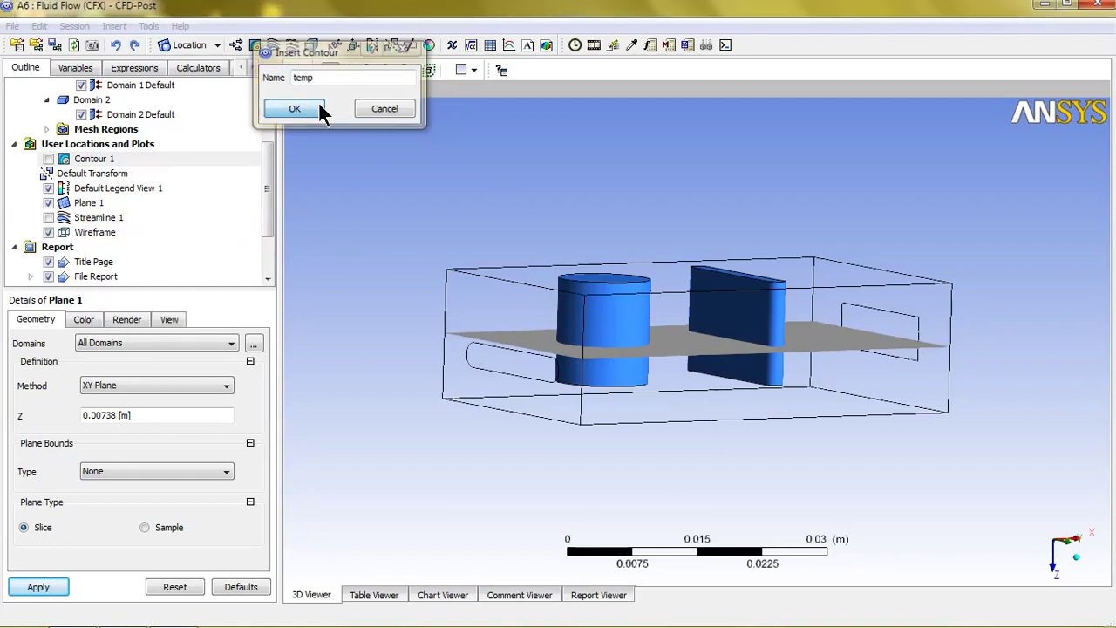
{"action": "left_click", "coordinate": [319, 109]}
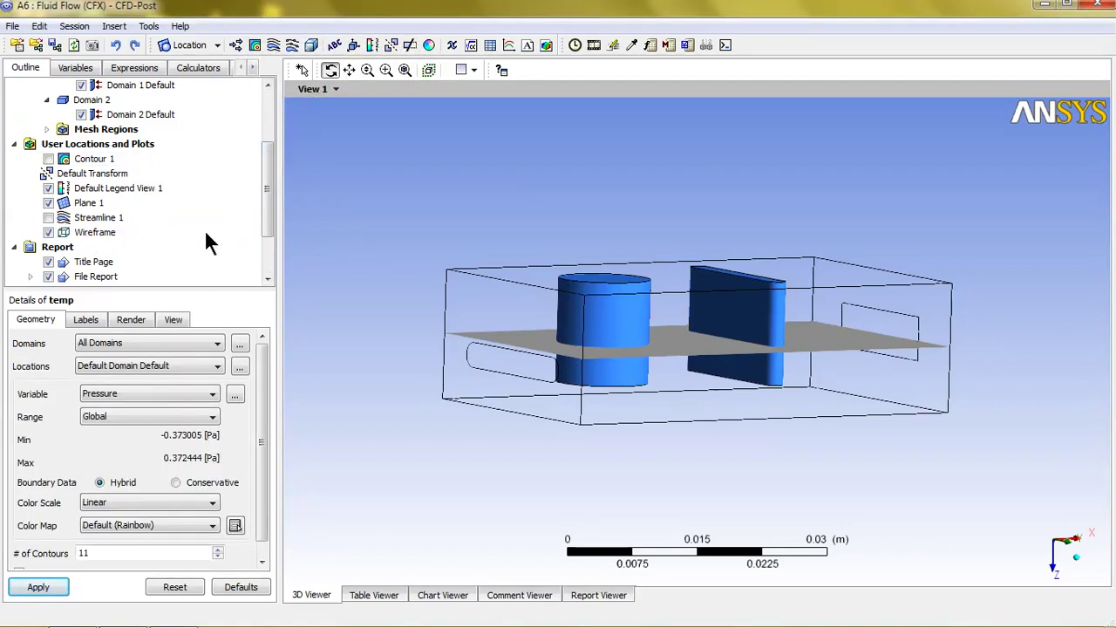
{"action": "left_click", "coordinate": [152, 398]}
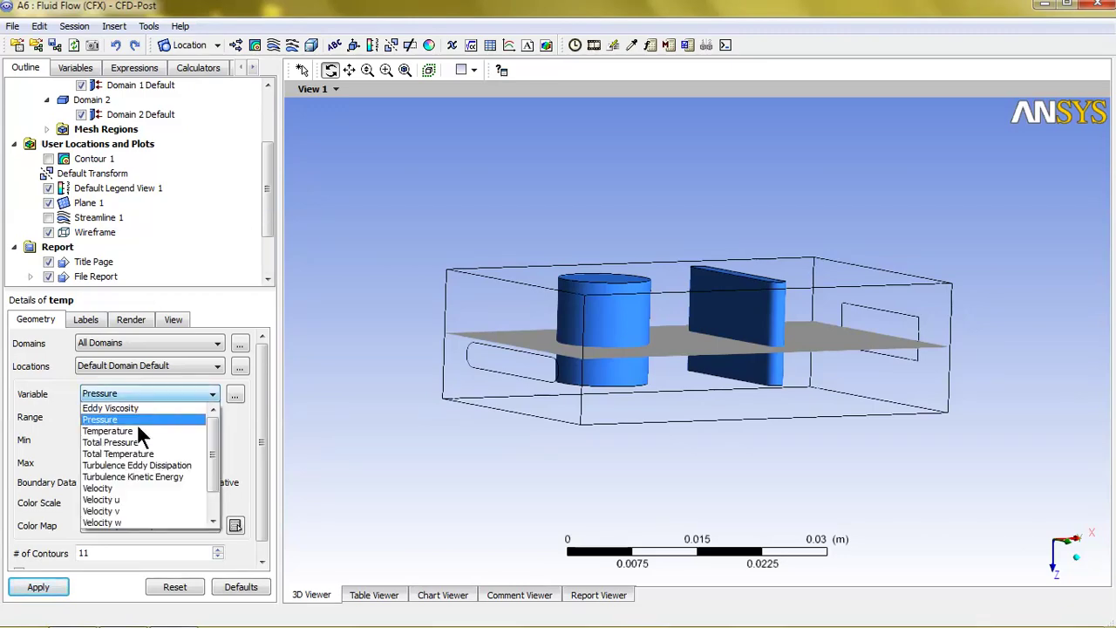
{"action": "left_click", "coordinate": [129, 451]}
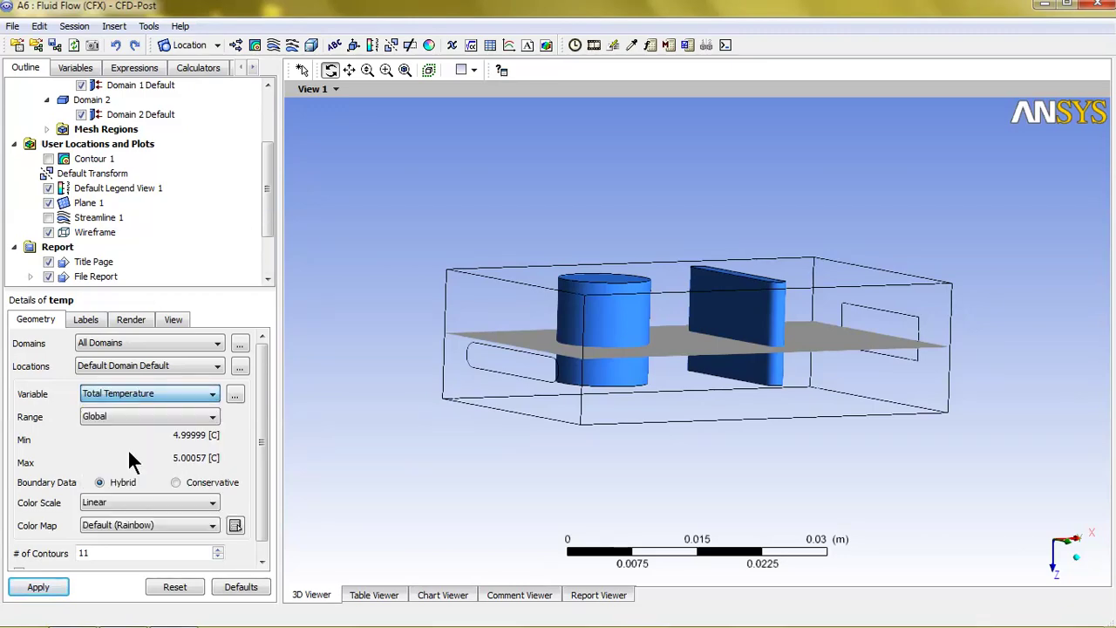
{"action": "left_click", "coordinate": [136, 367]}
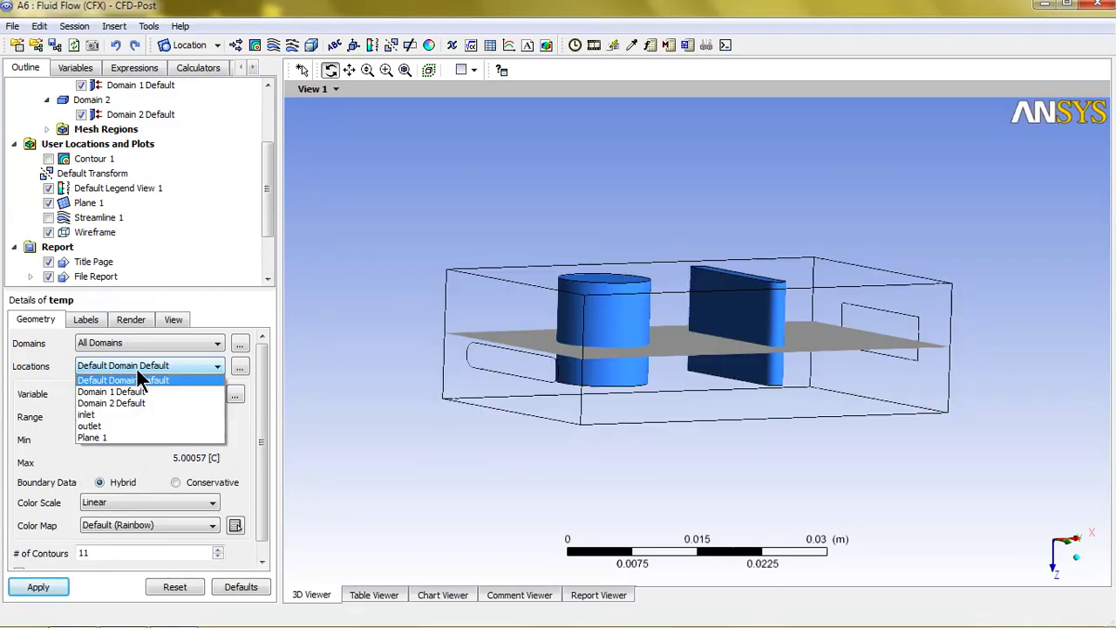
{"action": "left_click", "coordinate": [105, 438]}
{"action": "left_click", "coordinate": [38, 587]}
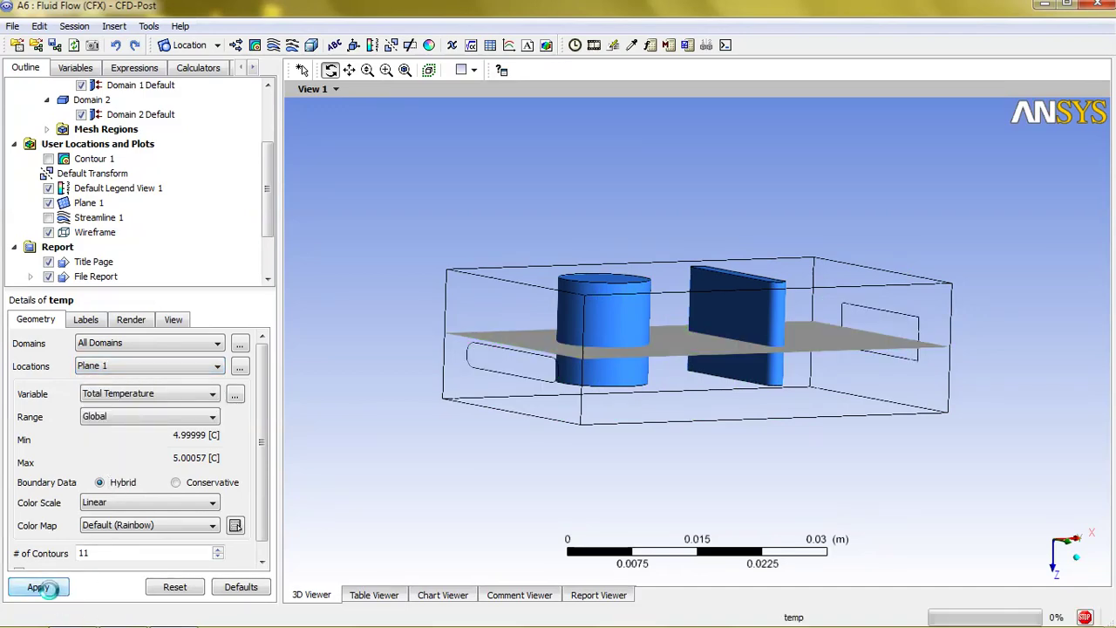
- Hide the wireframe outline and bare Plane 1 to view the temp contour slice
{"action": "mouse_move", "coordinate": [558, 348]}
{"action": "left_mouse_down"}
{"action": "mouse_move", "coordinate": [576, 405]}
{"action": "mouse_move", "coordinate": [602, 423]}
{"action": "left_mouse_up"}
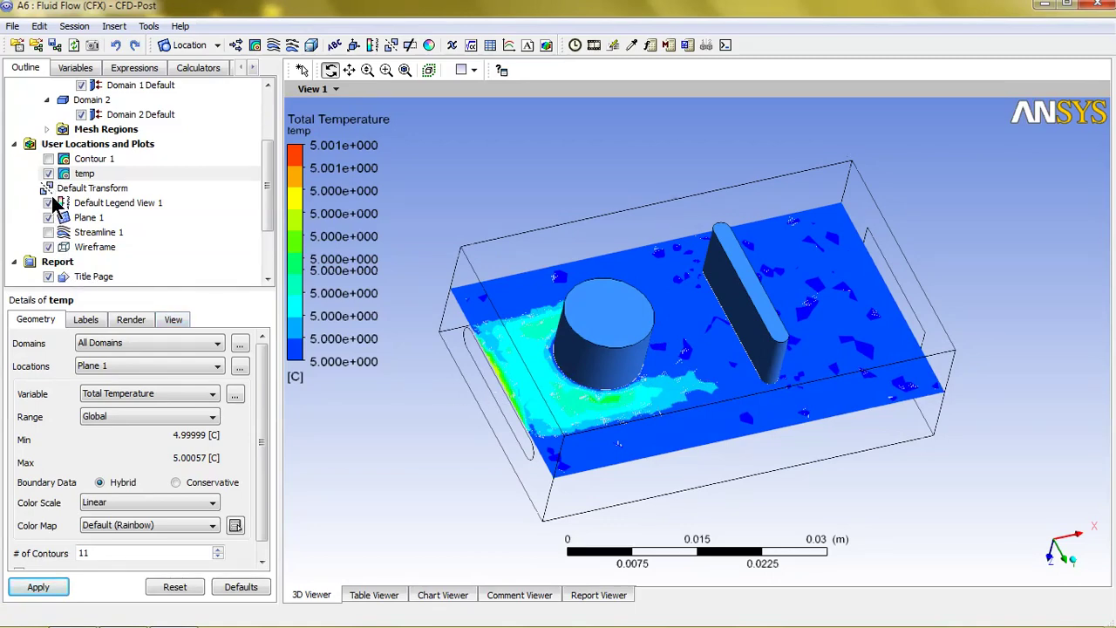
{"action": "left_click", "coordinate": [49, 248]}
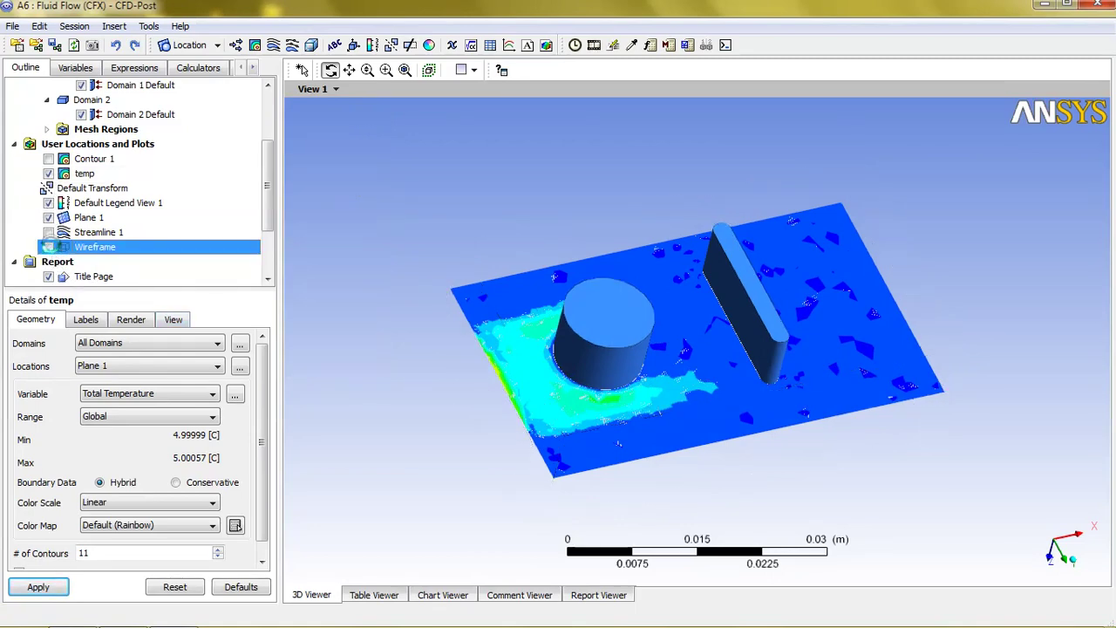
{"action": "left_click", "coordinate": [48, 217]}
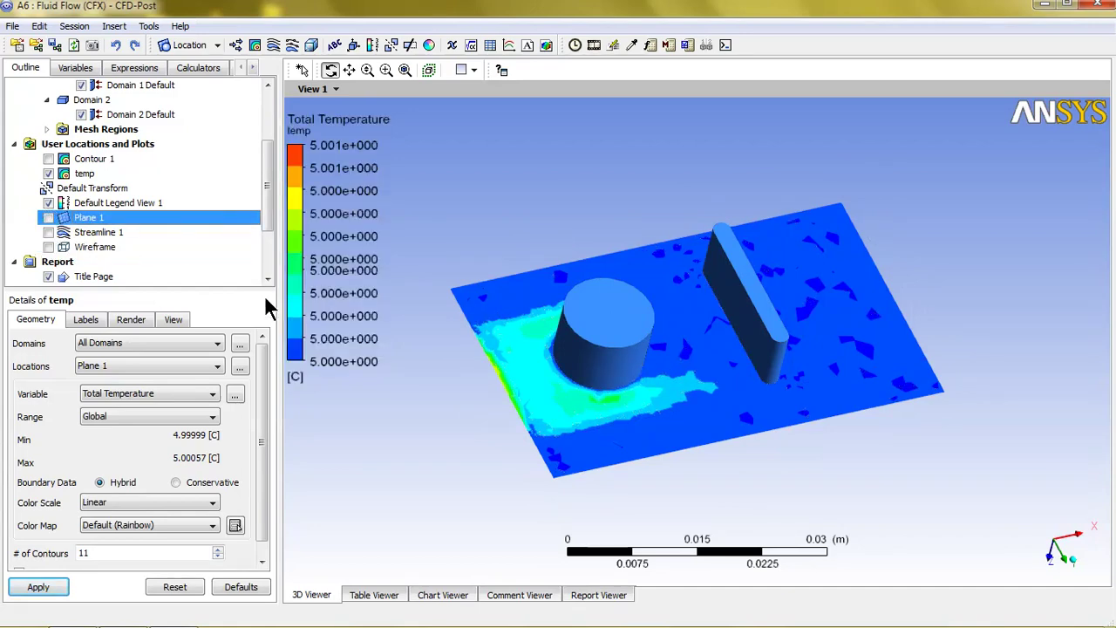
{"action": "left_click_drag", "start_coordinate": [488, 314], "coordinate": [485, 292]}
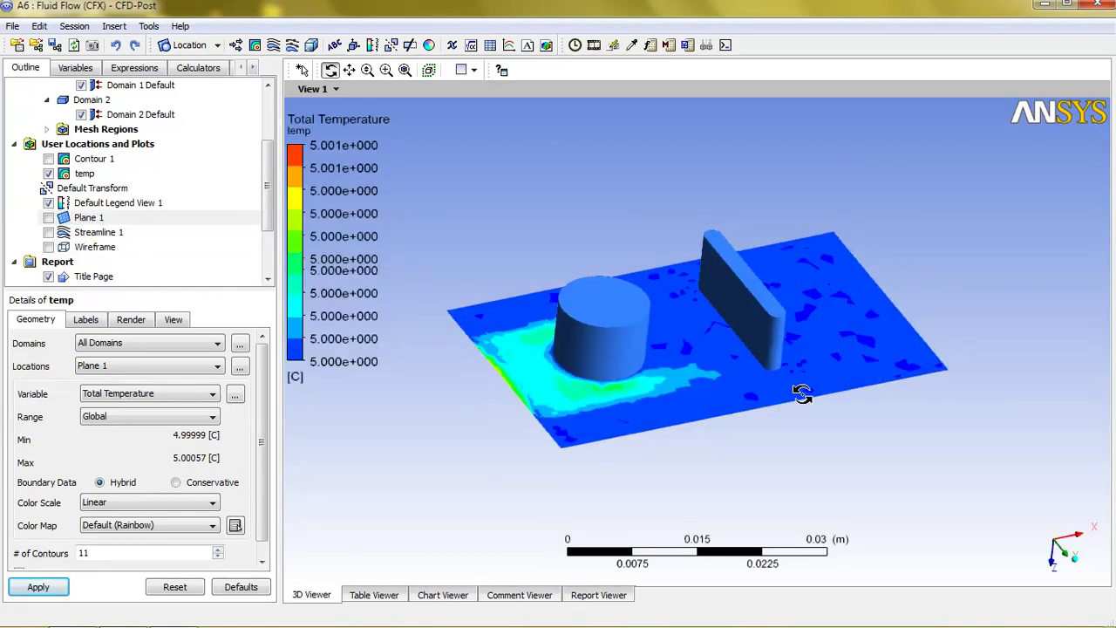
{"action": "mouse_move", "coordinate": [1078, 391]}
{"action": "left_mouse_down"}
{"action": "mouse_move", "coordinate": [1046, 363]}
{"action": "mouse_move", "coordinate": [842, 317]}
{"action": "mouse_move", "coordinate": [839, 306]}
{"action": "mouse_move", "coordinate": [747, 386]}
{"action": "mouse_move", "coordinate": [497, 386]}
{"action": "left_mouse_up"}
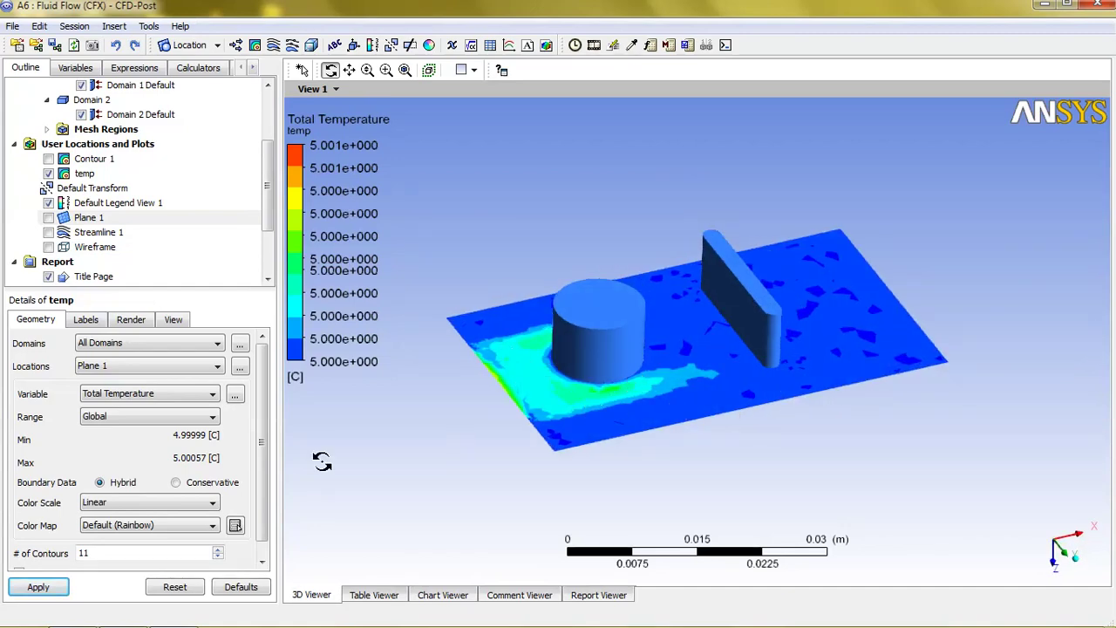
- Plot the temp contour as Total Pressure
{"action": "left_click", "coordinate": [155, 394]}
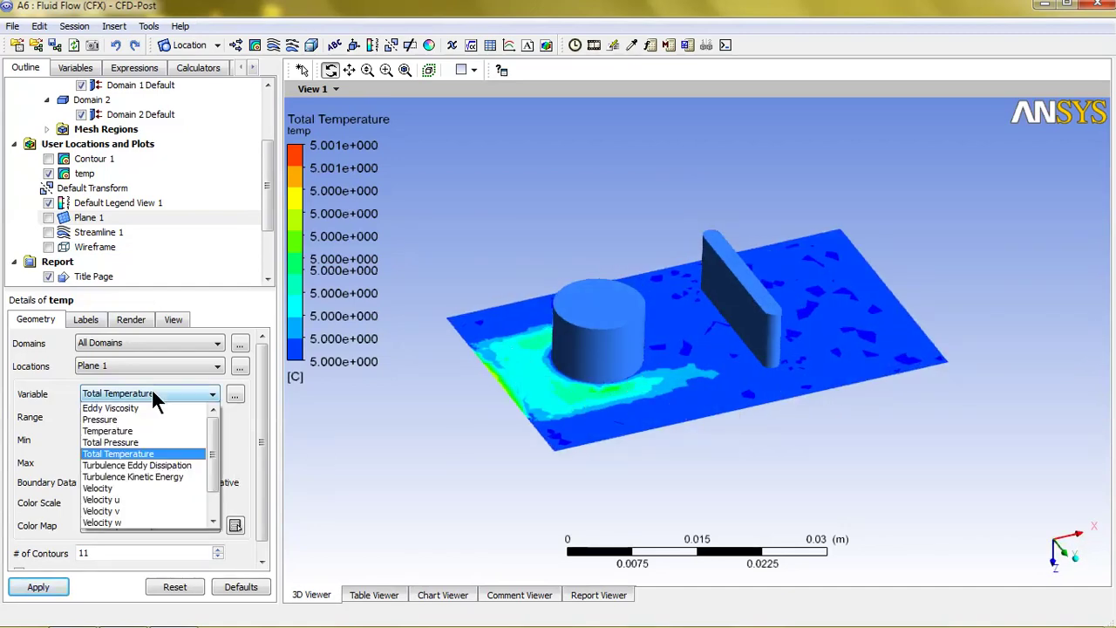
{"action": "scroll", "coordinate": [209, 499], "scroll_direction": "down", "scroll_amount": 1}
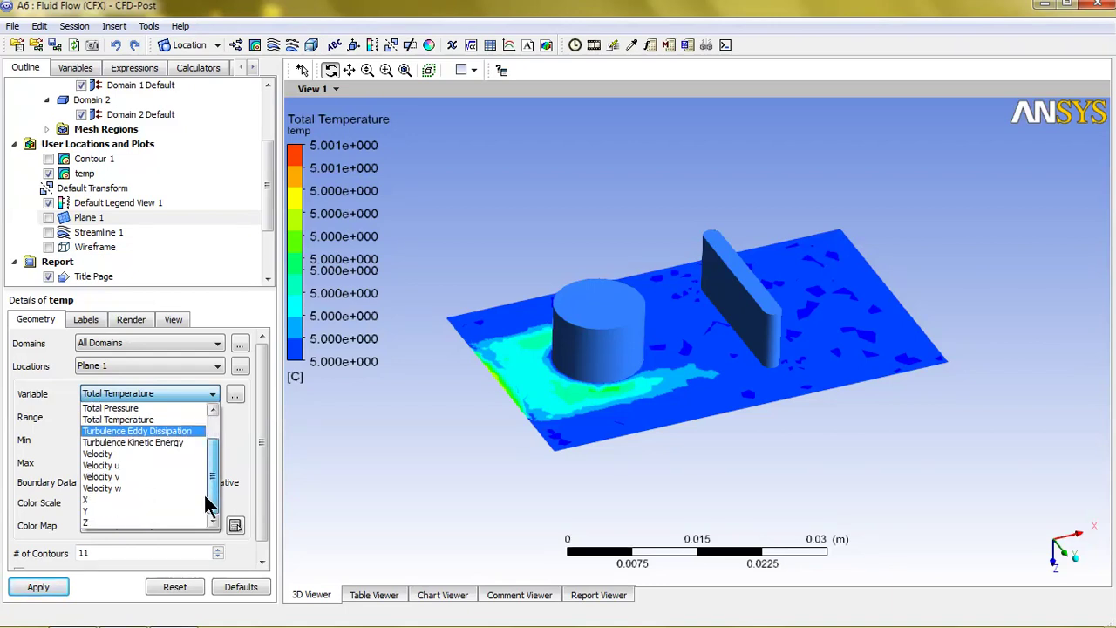
{"action": "scroll", "coordinate": [210, 504], "scroll_direction": "up", "scroll_amount": 1}
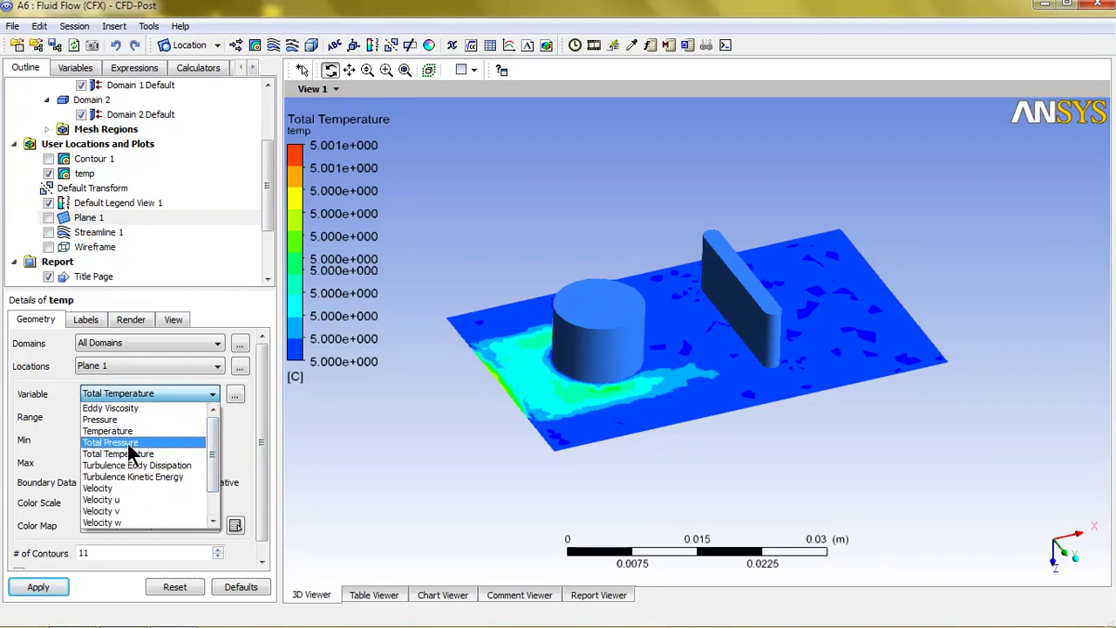
{"action": "left_click", "coordinate": [127, 443]}
{"action": "left_click", "coordinate": [43, 586]}
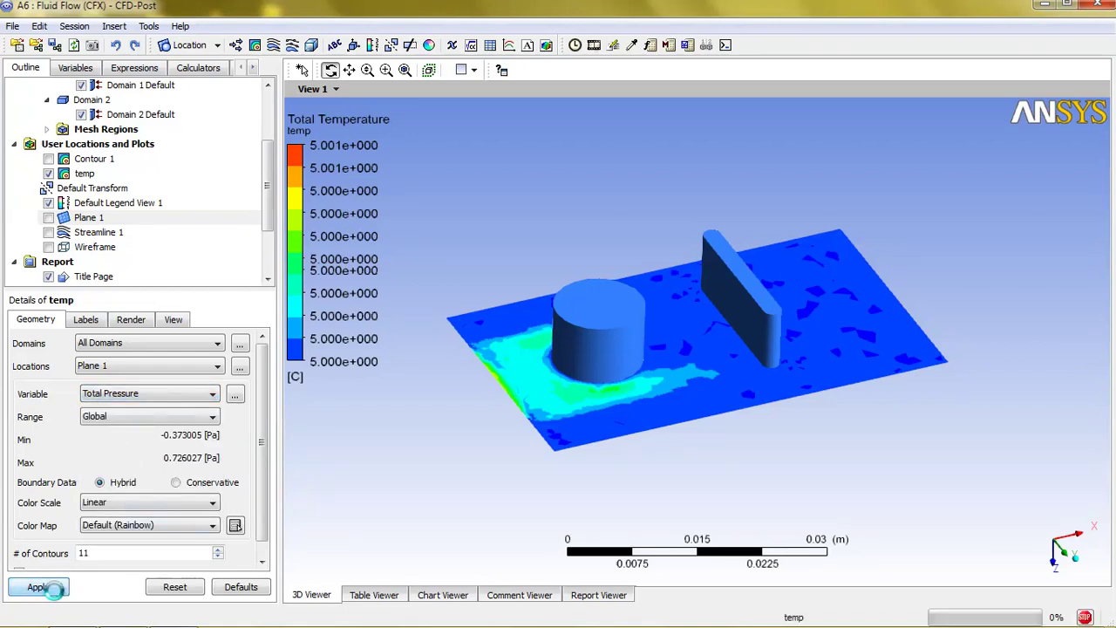
{"action": "mouse_move", "coordinate": [569, 439]}
{"action": "left_mouse_down"}
{"action": "mouse_move", "coordinate": [553, 433]}
{"action": "mouse_move", "coordinate": [560, 440]}
{"action": "mouse_move", "coordinate": [581, 421]}
{"action": "left_mouse_up"}
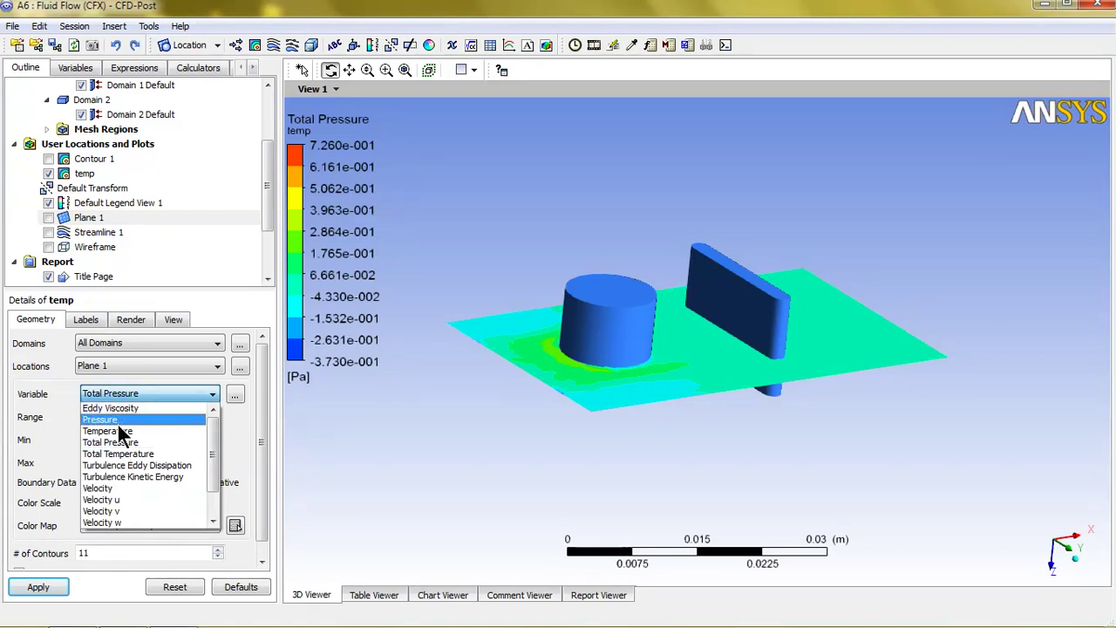
- Switch the temp contour variable to Temperature
{"action": "left_click", "coordinate": [115, 433]}
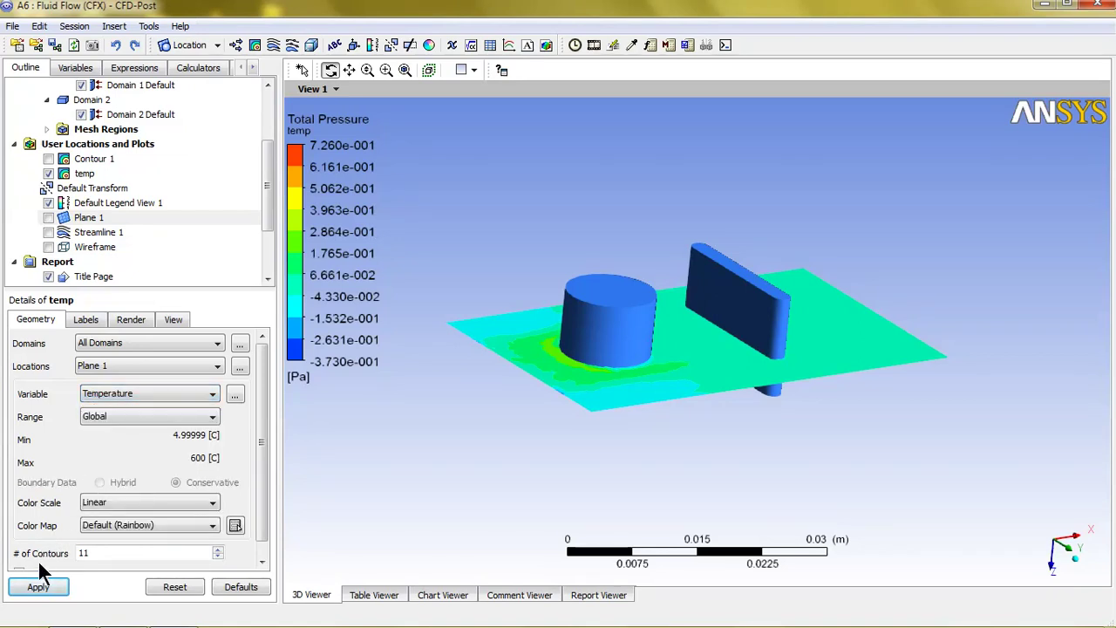
{"action": "left_click", "coordinate": [147, 397]}
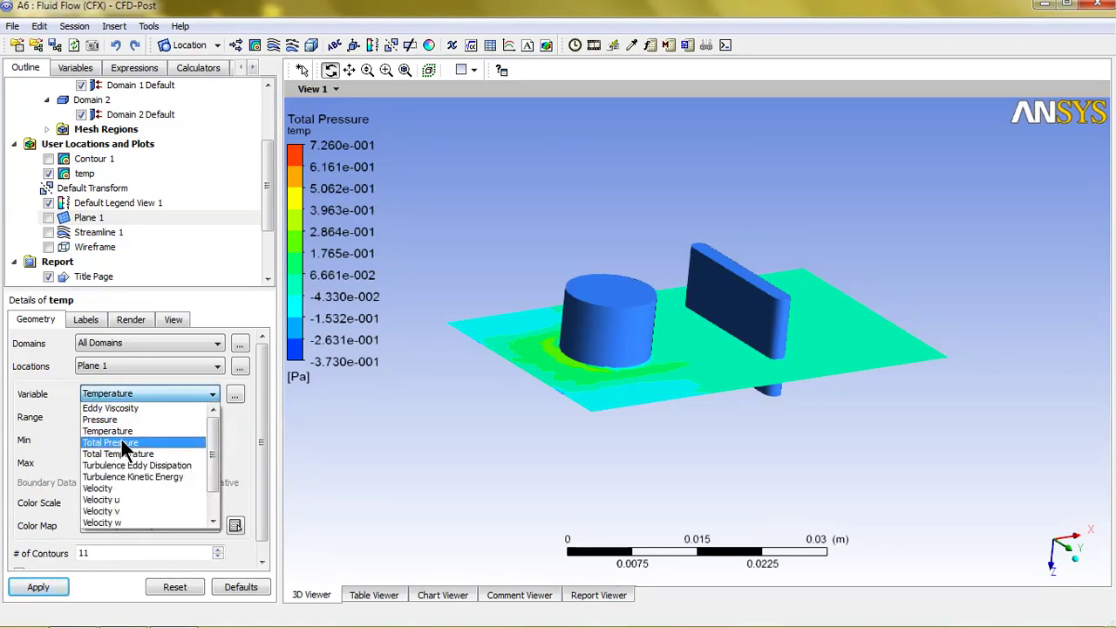
{"action": "left_click", "coordinate": [57, 589]}
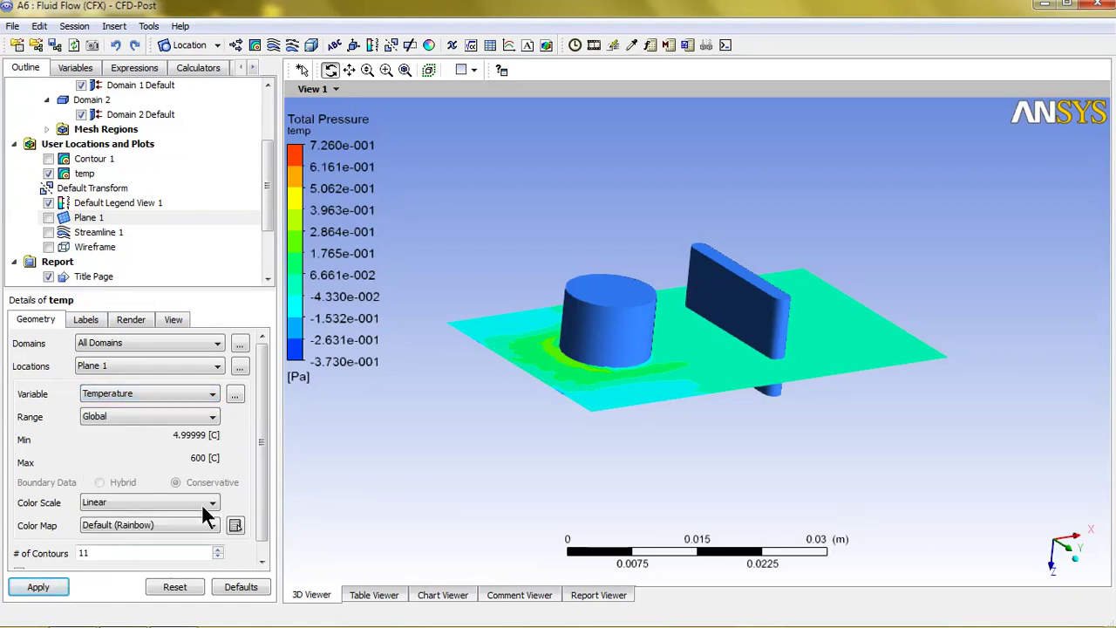
{"action": "left_click", "coordinate": [52, 587]}
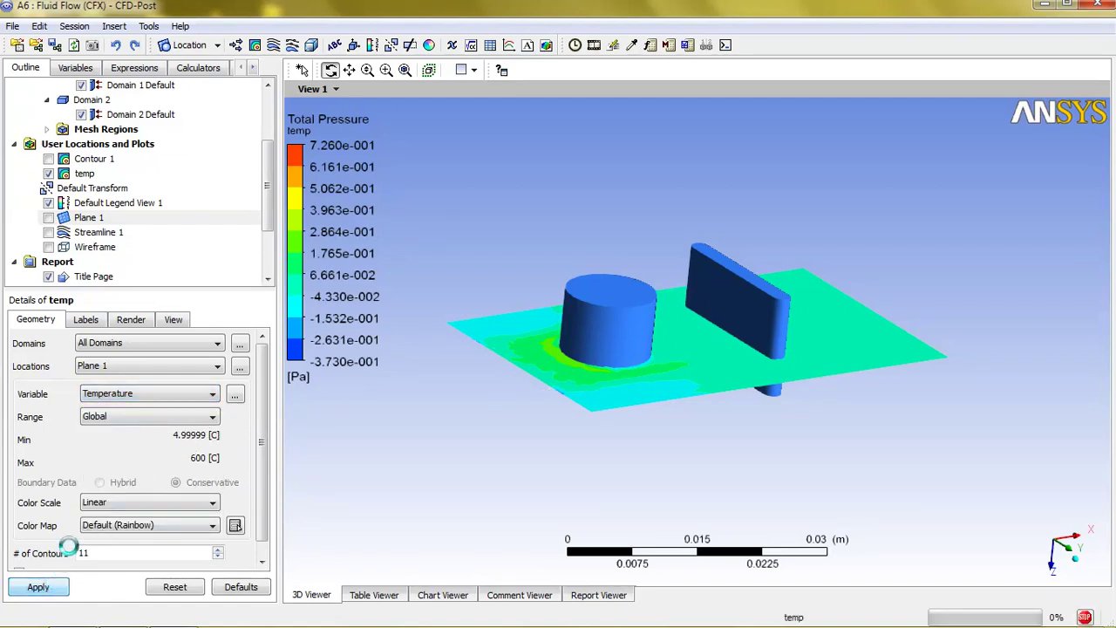
- Return the temp contour to Total Temperature
{"action": "left_click", "coordinate": [144, 386]}
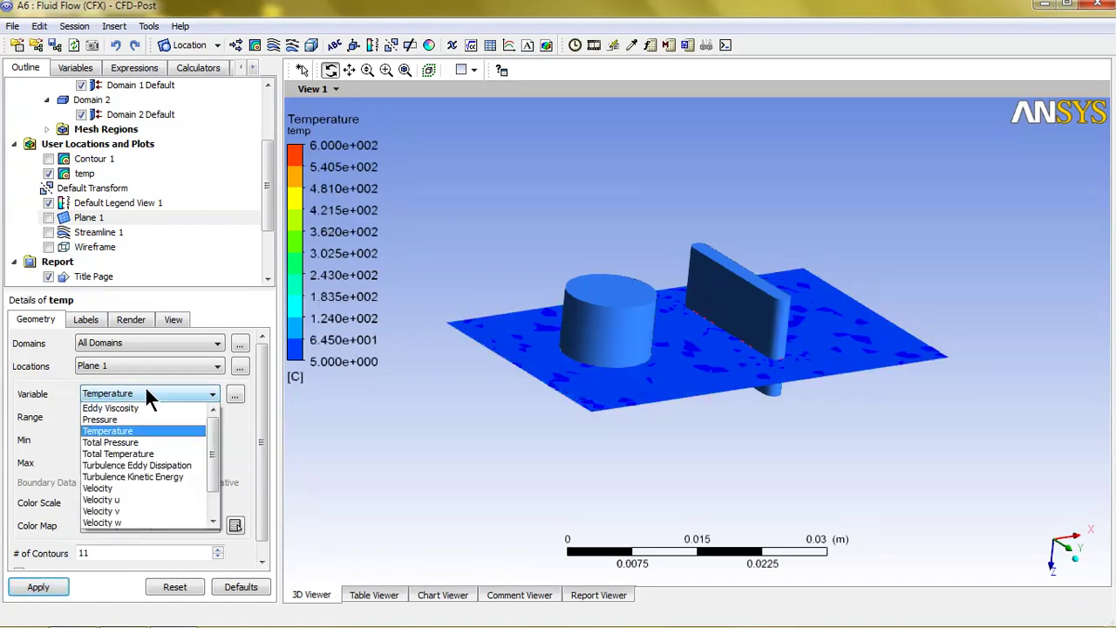
{"action": "left_click", "coordinate": [112, 452]}
{"action": "left_click", "coordinate": [51, 587]}
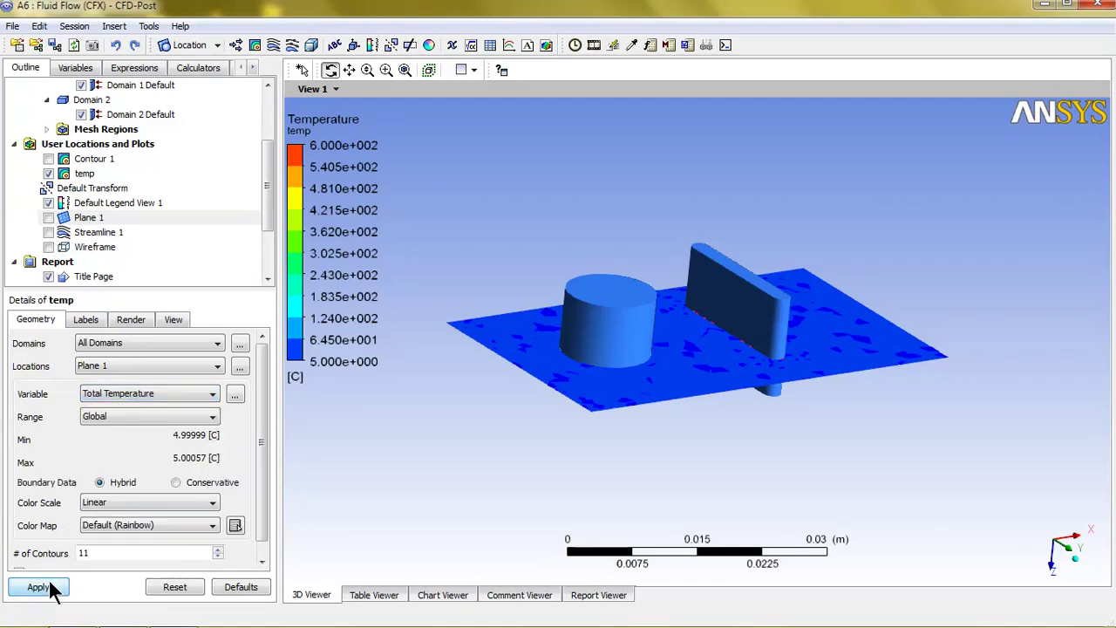
{"action": "left_click", "coordinate": [50, 587]}
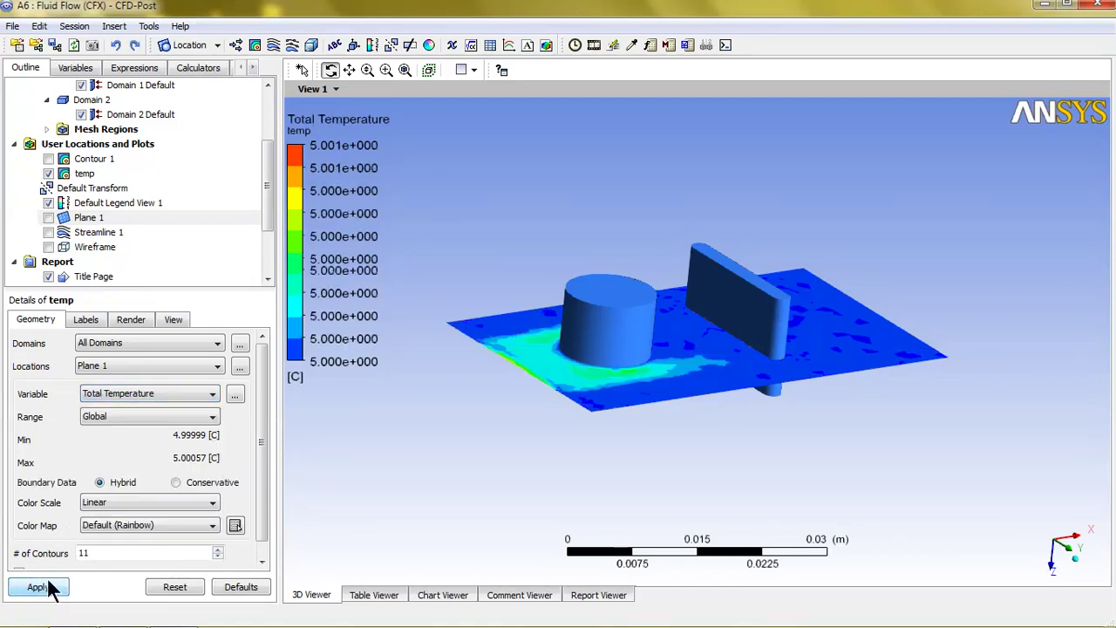
- Orbit and zoom to inspect the Total Temperature slice around the cylinder and fin
{"action": "mouse_move", "coordinate": [564, 424]}
{"action": "left_mouse_down"}
{"action": "mouse_move", "coordinate": [520, 436]}
{"action": "mouse_move", "coordinate": [570, 366]}
{"action": "left_mouse_up"}
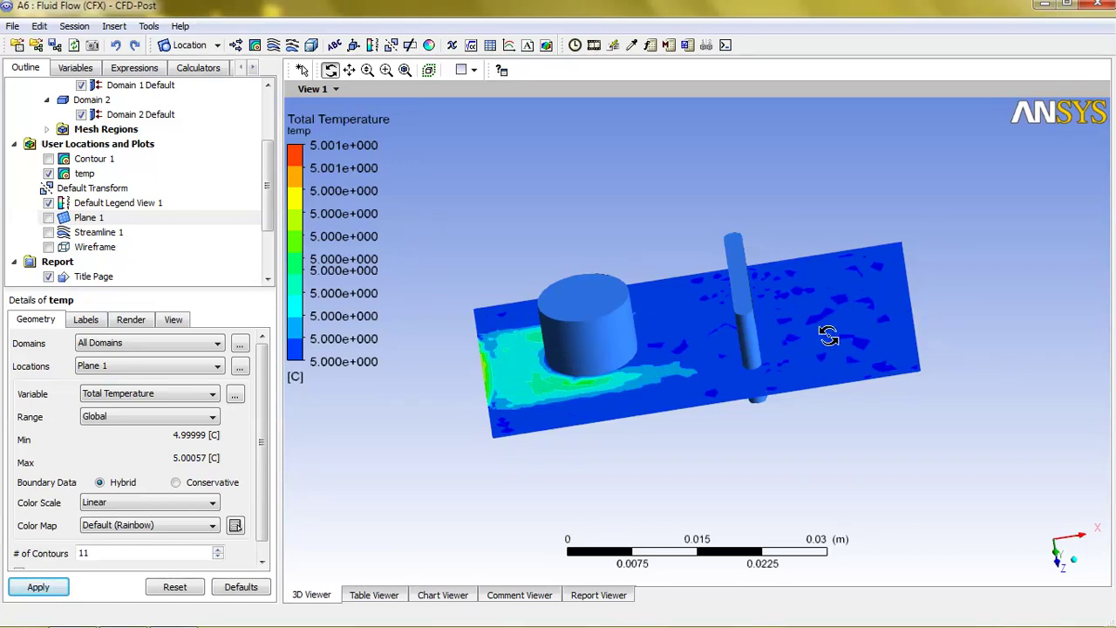
{"action": "left_click_drag", "start_coordinate": [828, 337], "coordinate": [865, 299]}
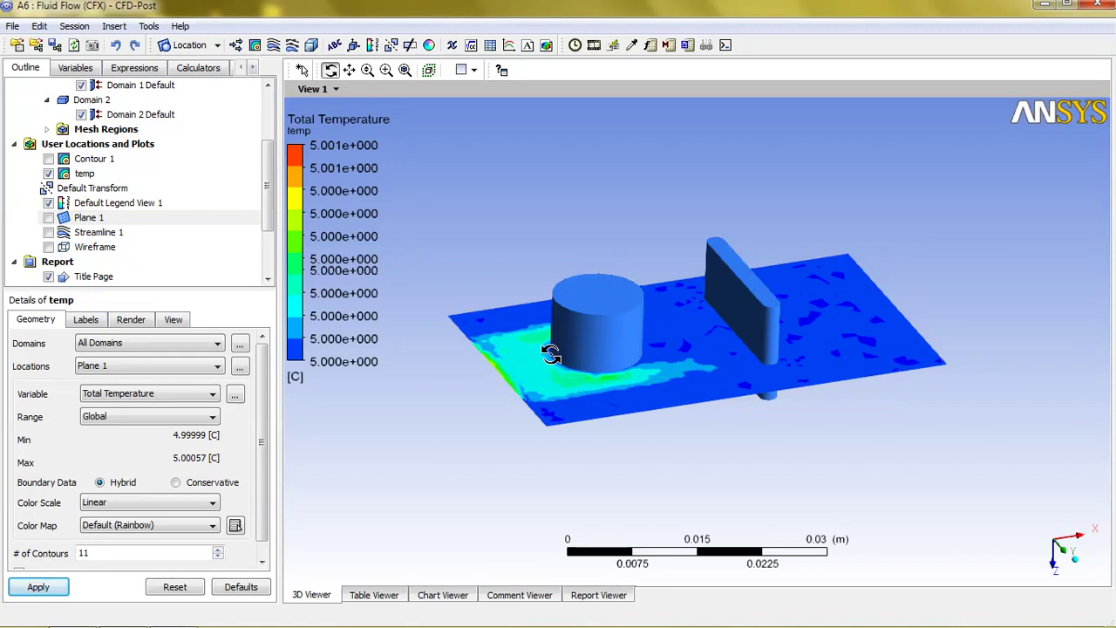
{"action": "mouse_move", "coordinate": [550, 353]}
{"action": "left_mouse_down"}
{"action": "mouse_move", "coordinate": [493, 342]}
{"action": "mouse_move", "coordinate": [571, 366]}
{"action": "mouse_move", "coordinate": [500, 341]}
{"action": "mouse_move", "coordinate": [556, 358]}
{"action": "left_mouse_up"}
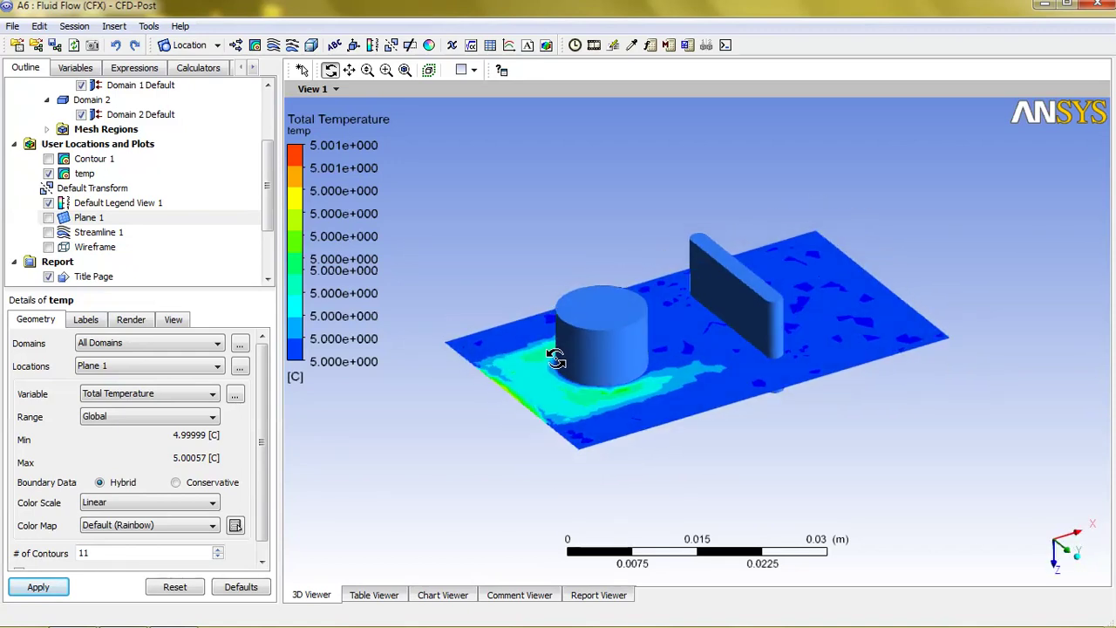
{"action": "scroll", "coordinate": [506, 398], "scroll_direction": "up", "scroll_amount": 2}
{"action": "scroll", "coordinate": [508, 406], "scroll_direction": "up", "scroll_amount": 2}
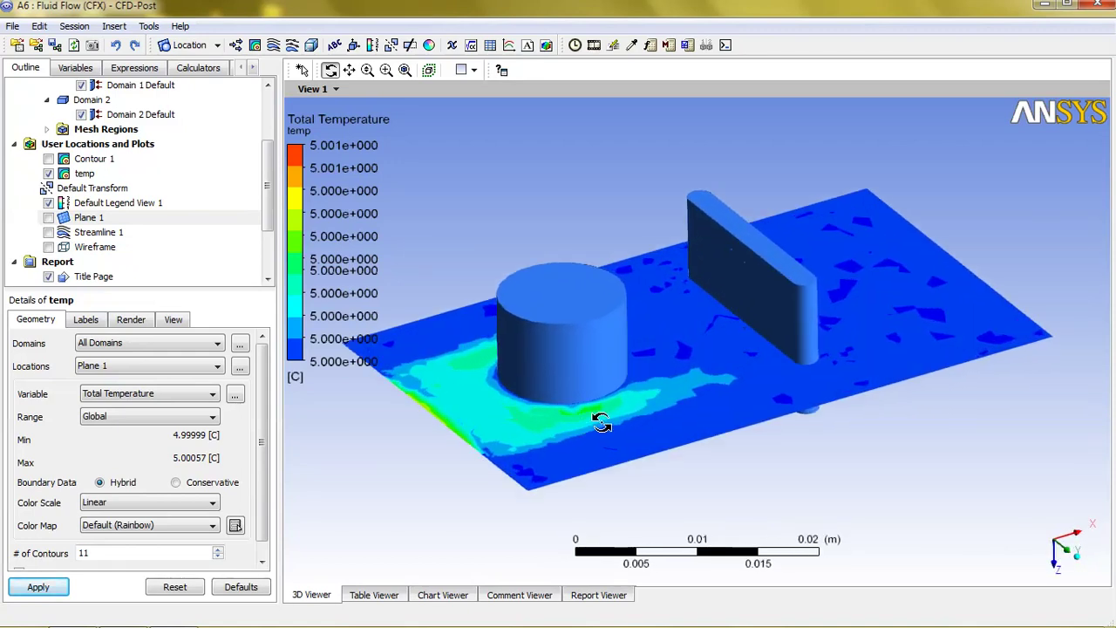
{"action": "mouse_move", "coordinate": [587, 408]}
{"action": "left_mouse_down"}
{"action": "mouse_move", "coordinate": [642, 419]}
{"action": "mouse_move", "coordinate": [753, 353]}
{"action": "left_mouse_up"}
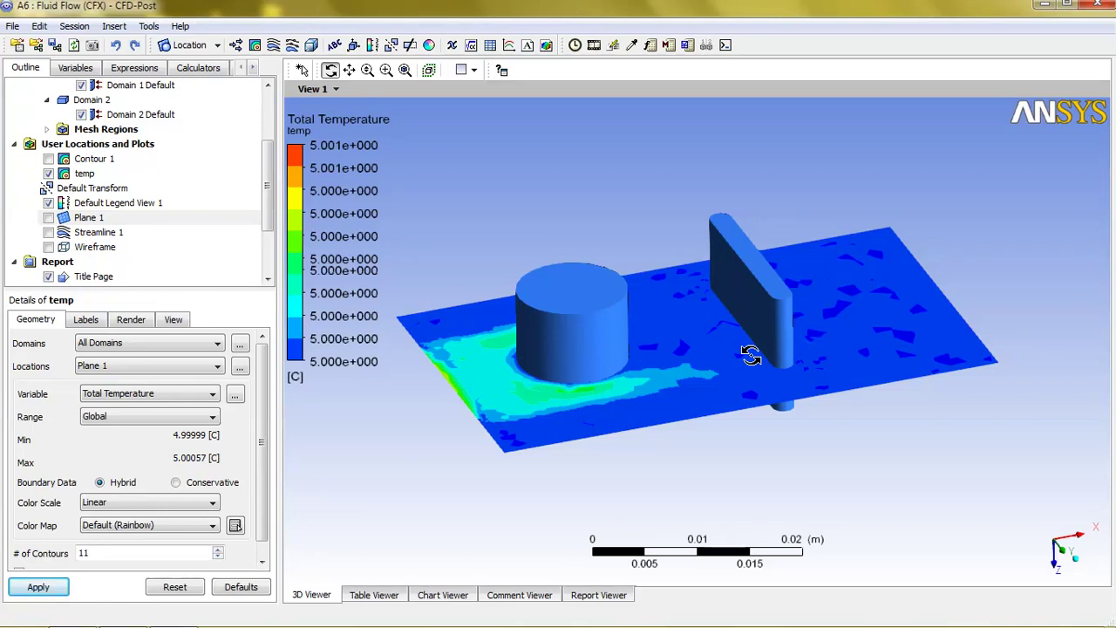
- Close CFD-Post and relaunch it from the Workbench Results cell
{"action": "mouse_move", "coordinate": [262, 472]}
{"action": "left_mouse_down"}
{"action": "mouse_move", "coordinate": [256, 543]}
{"action": "mouse_move", "coordinate": [257, 460]}
{"action": "left_mouse_up"}
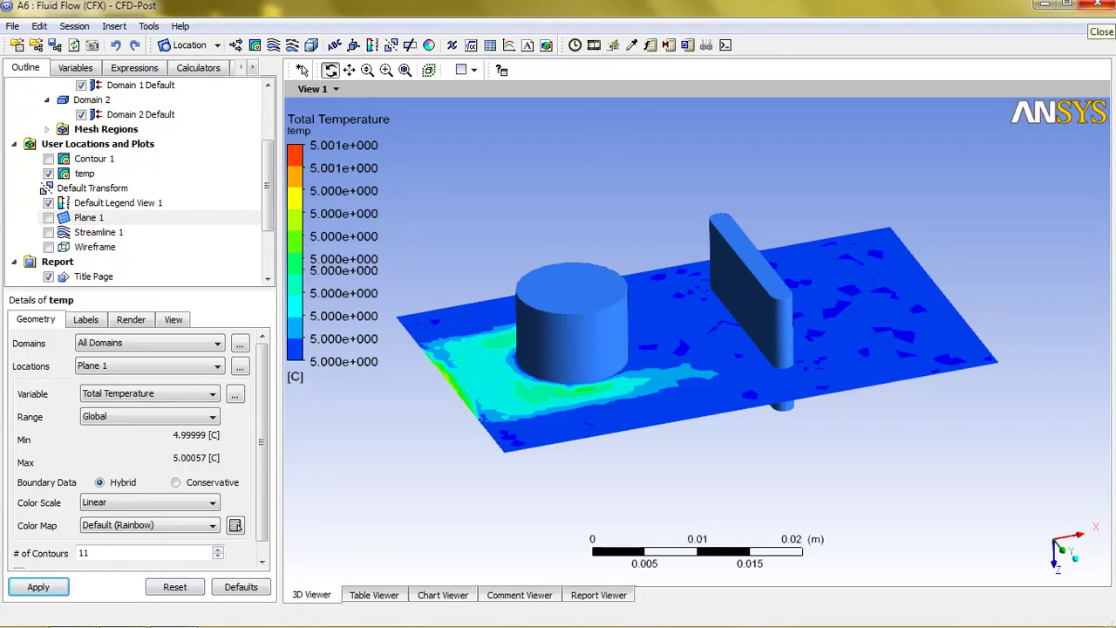
{"action": "left_click", "coordinate": [1091, 5]}
{"action": "double_click", "coordinate": [352, 225]}
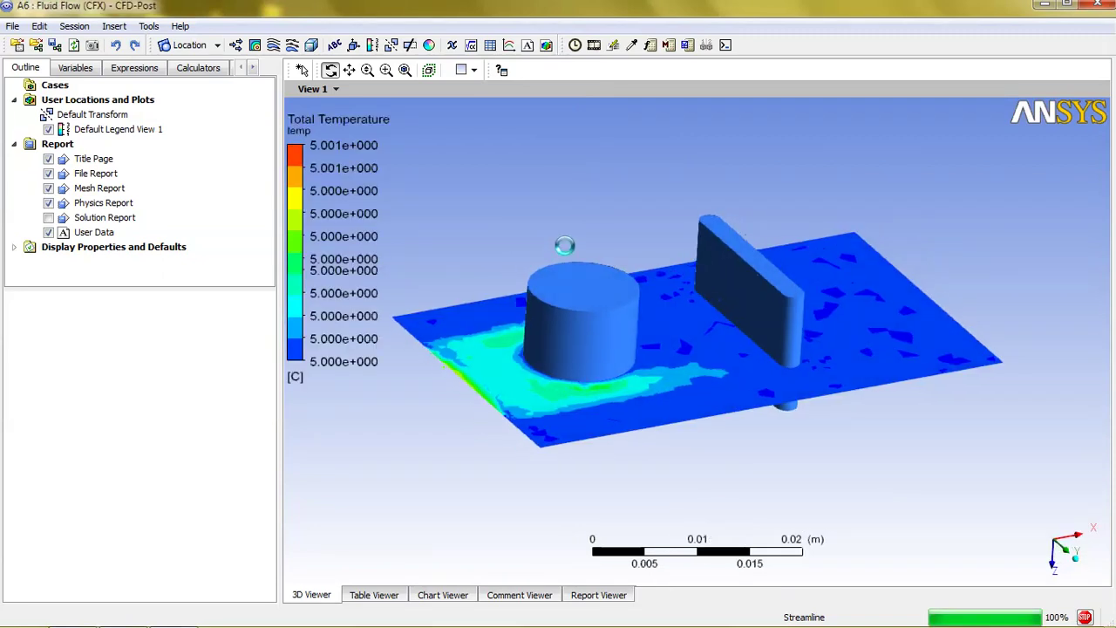
- Insert Volume Rendering 1 with Total Temperature as its variable and apply it
{"action": "left_click", "coordinate": [314, 49]}
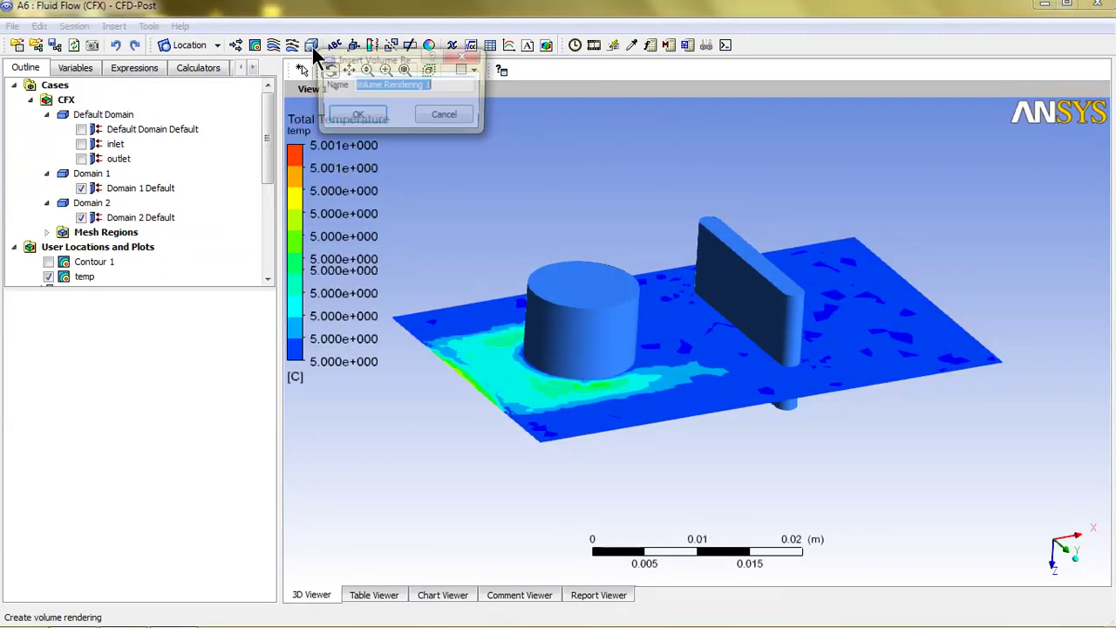
{"action": "left_click", "coordinate": [346, 115]}
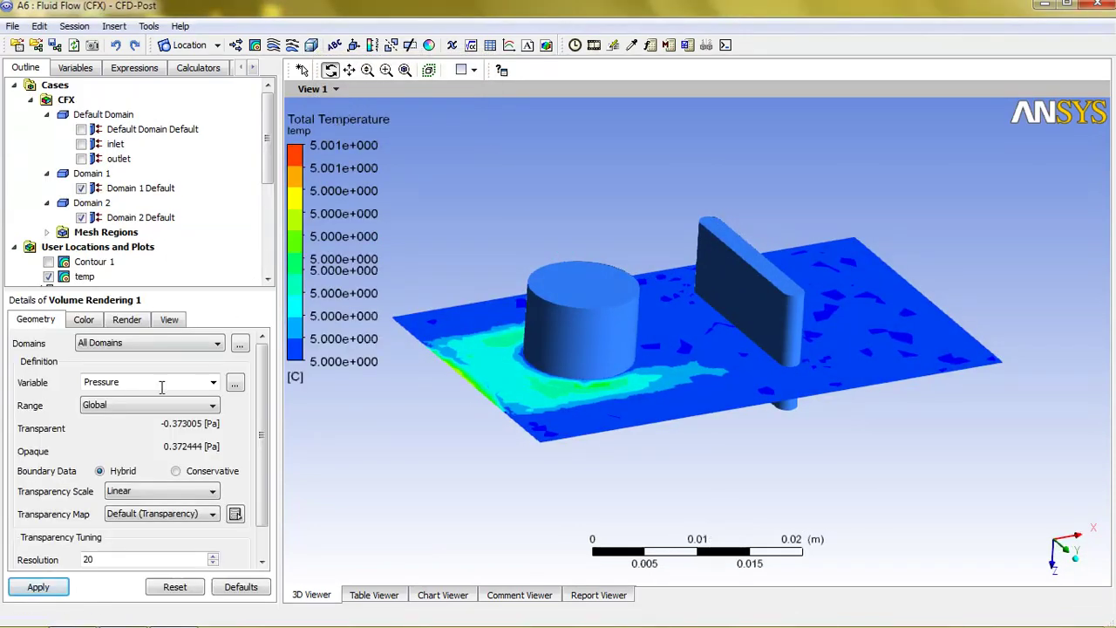
{"action": "left_click", "coordinate": [212, 384]}
{"action": "left_click", "coordinate": [109, 442]}
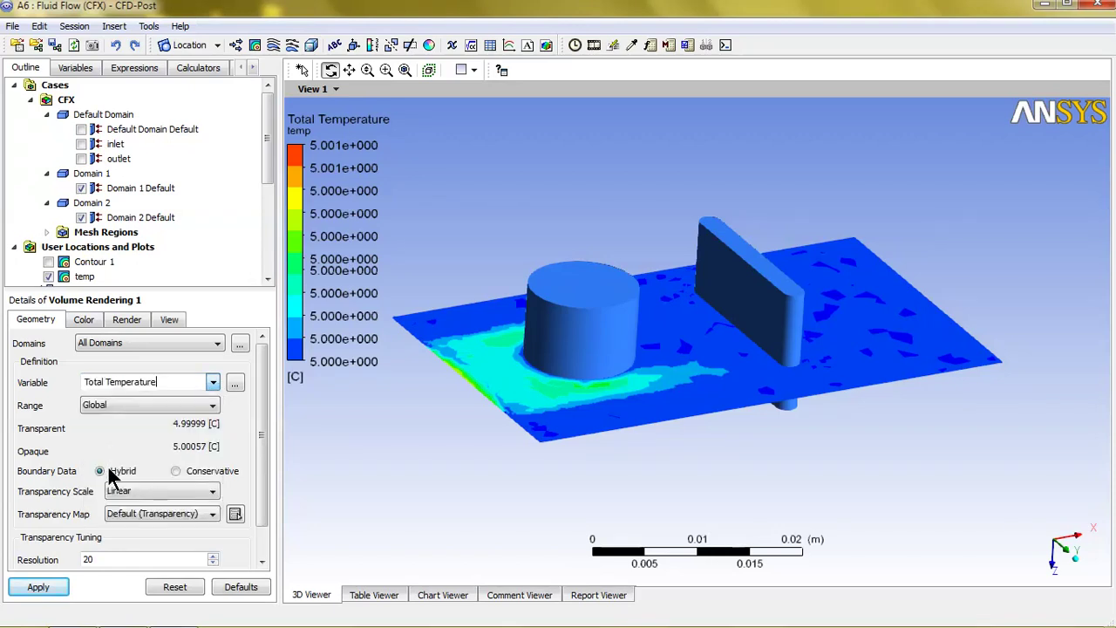
{"action": "left_click", "coordinate": [38, 586]}
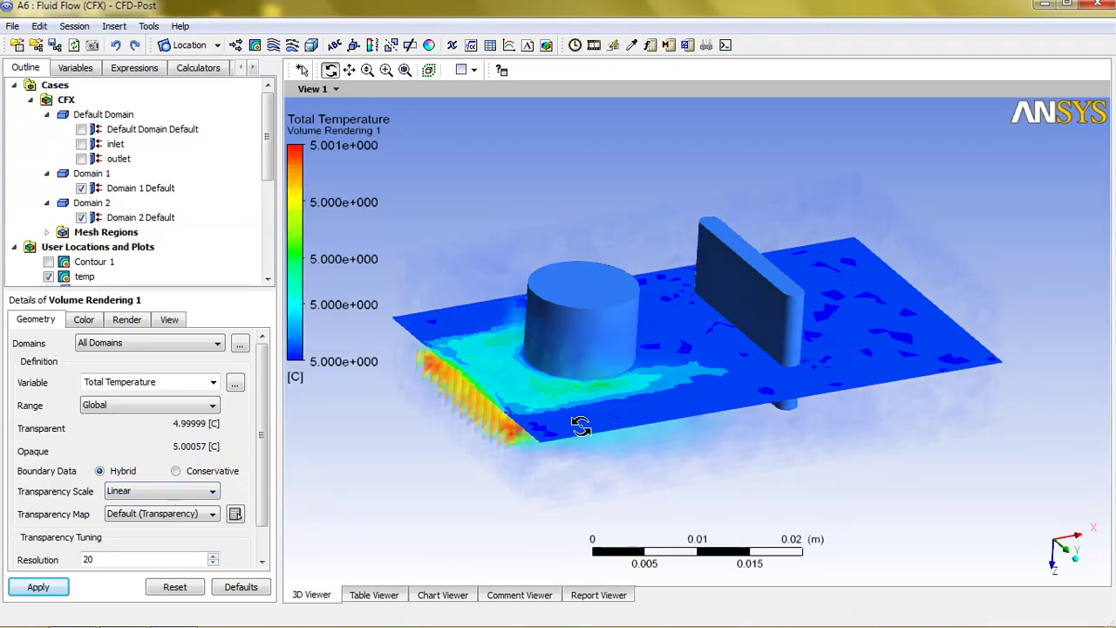
- Hide the temp slice contour and orbit to a low side view of the Total Temperature rendering
{"action": "mouse_move", "coordinate": [581, 425]}
{"action": "left_mouse_down"}
{"action": "mouse_move", "coordinate": [630, 398]}
{"action": "mouse_move", "coordinate": [720, 398]}
{"action": "mouse_move", "coordinate": [732, 380]}
{"action": "mouse_move", "coordinate": [668, 357]}
{"action": "mouse_move", "coordinate": [637, 448]}
{"action": "mouse_move", "coordinate": [742, 533]}
{"action": "mouse_move", "coordinate": [760, 404]}
{"action": "mouse_move", "coordinate": [787, 406]}
{"action": "mouse_move", "coordinate": [792, 466]}
{"action": "mouse_move", "coordinate": [743, 402]}
{"action": "mouse_move", "coordinate": [505, 450]}
{"action": "mouse_move", "coordinate": [511, 482]}
{"action": "mouse_move", "coordinate": [578, 466]}
{"action": "mouse_move", "coordinate": [424, 441]}
{"action": "left_mouse_up"}
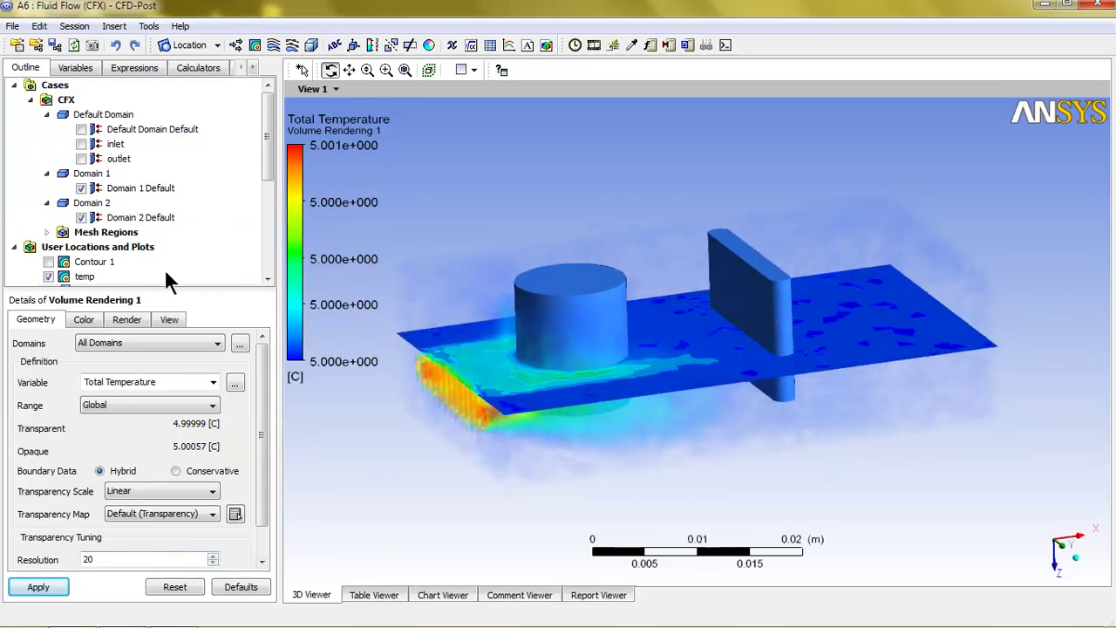
{"action": "left_click", "coordinate": [49, 277]}
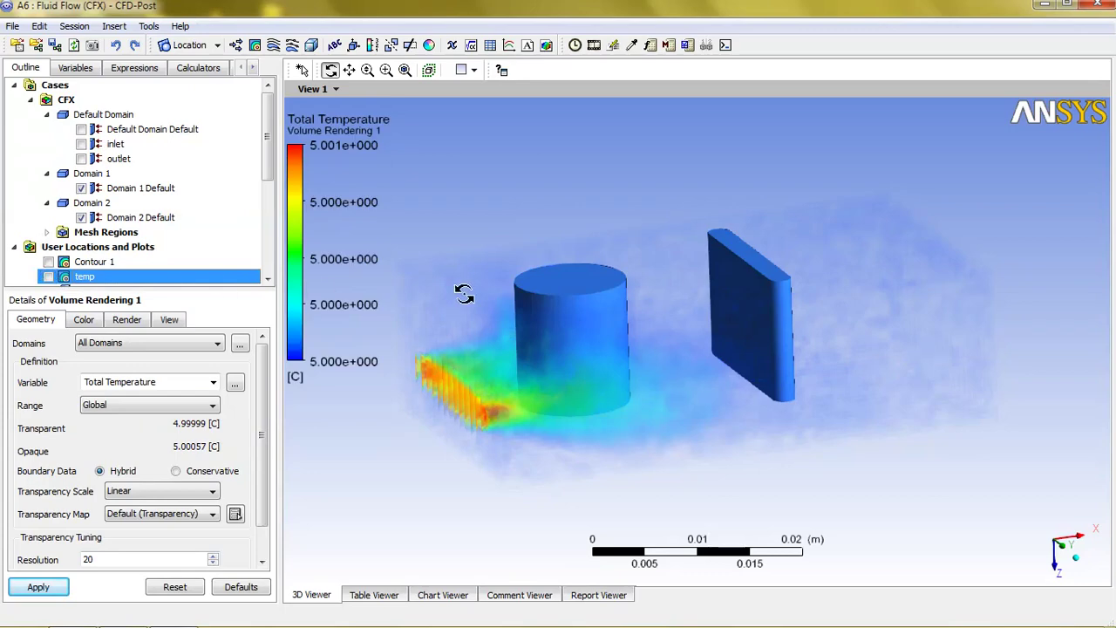
{"action": "mouse_move", "coordinate": [501, 273]}
{"action": "left_mouse_down"}
{"action": "mouse_move", "coordinate": [515, 267]}
{"action": "mouse_move", "coordinate": [418, 261]}
{"action": "left_mouse_up"}
{"action": "mouse_move", "coordinate": [270, 157]}
{"action": "left_mouse_down"}
{"action": "mouse_move", "coordinate": [269, 218]}
{"action": "mouse_move", "coordinate": [269, 159]}
{"action": "left_mouse_up"}
{"action": "left_click", "coordinate": [638, 143]}
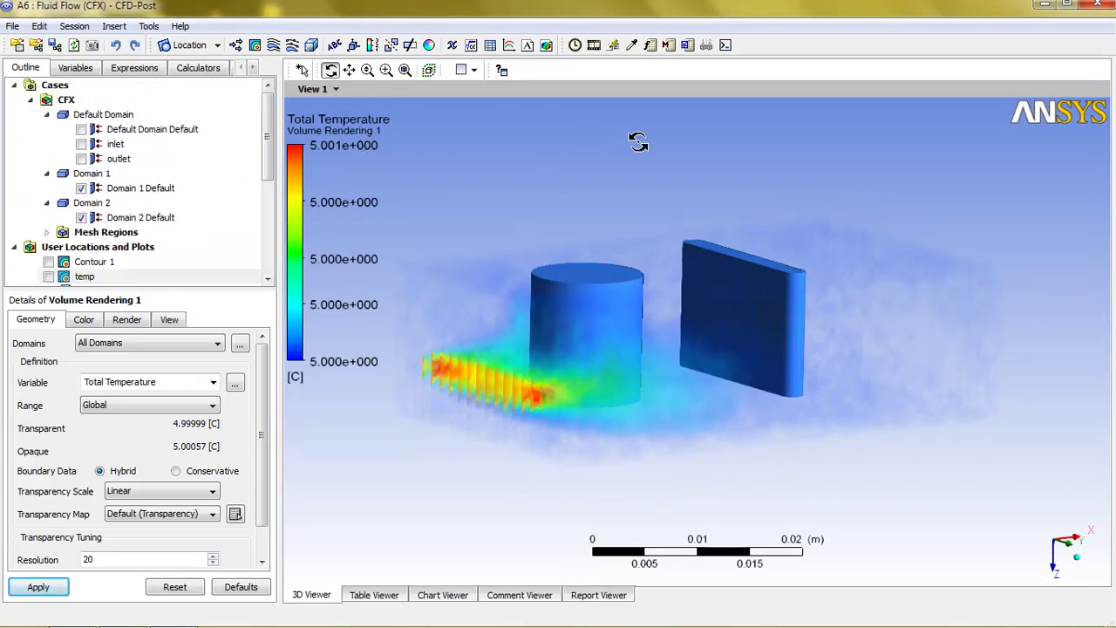